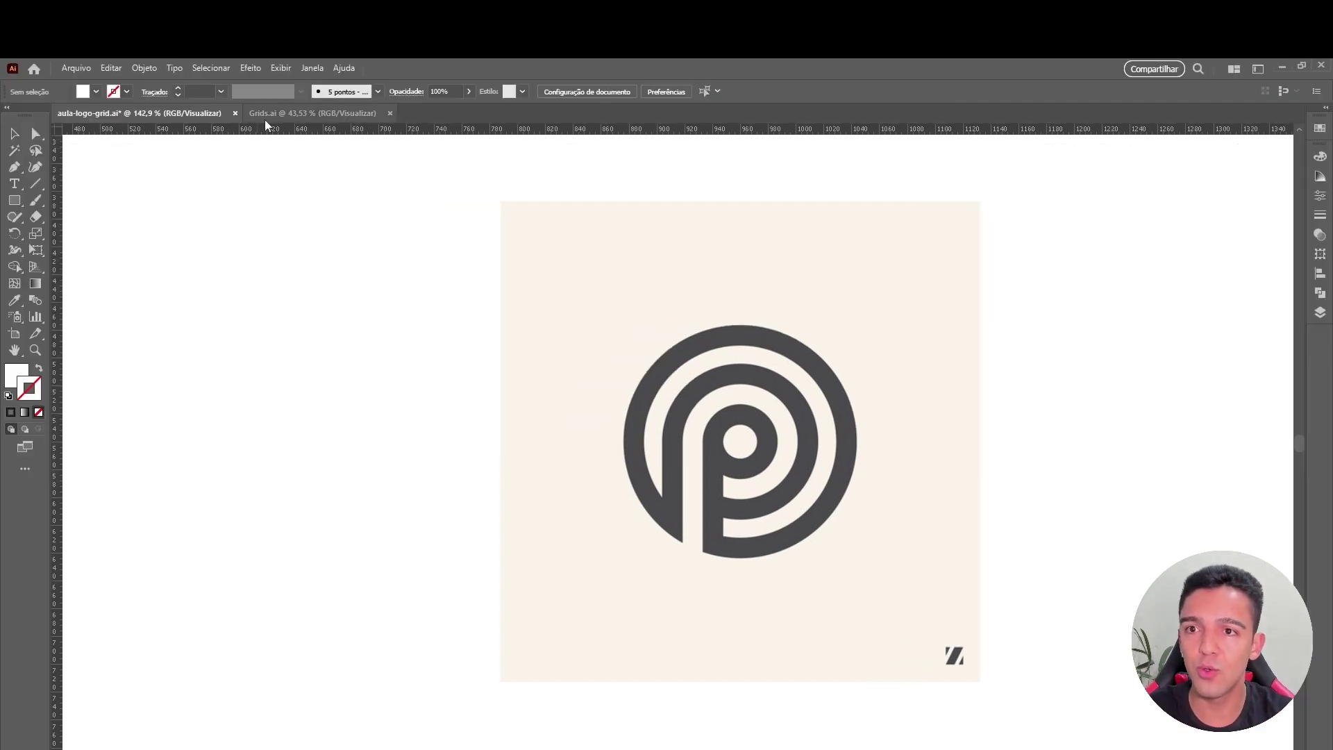
Preview the Grids.ai artboards in full-screen mode and pan across them.
left_click(286, 118)
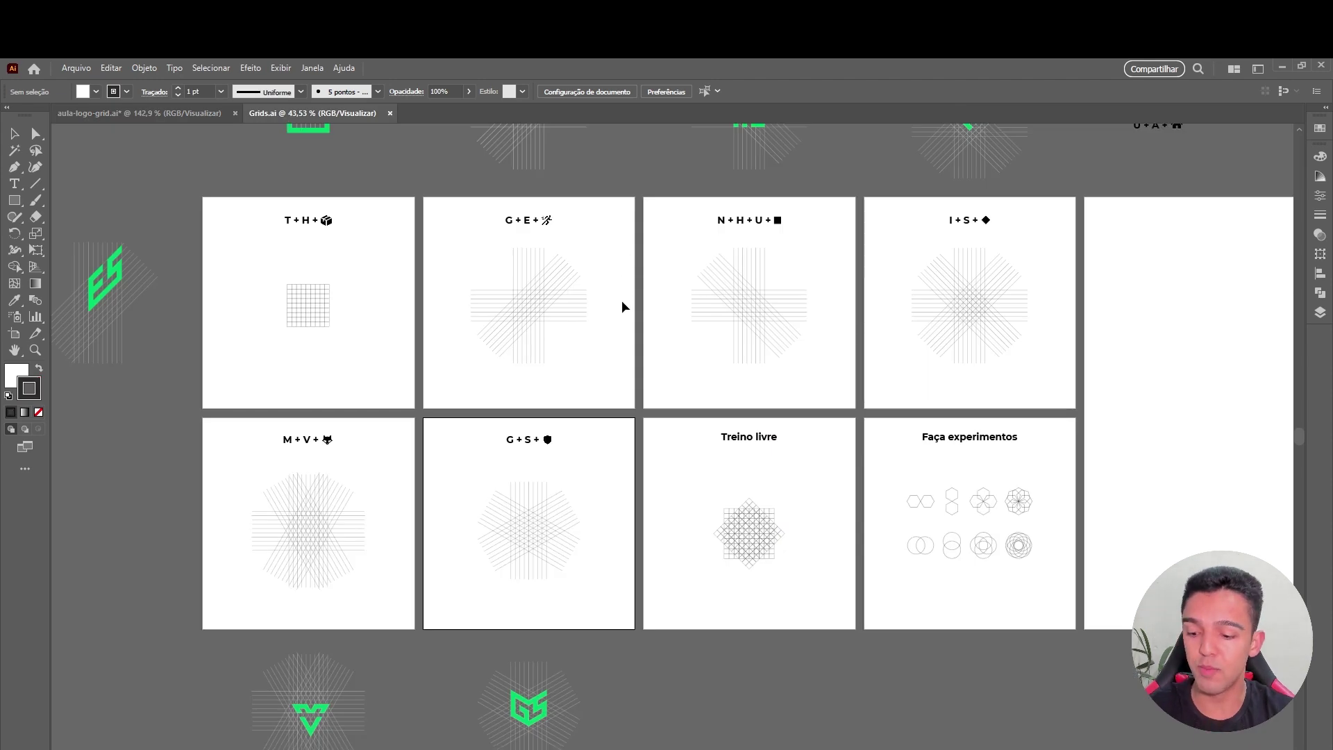
key("f")
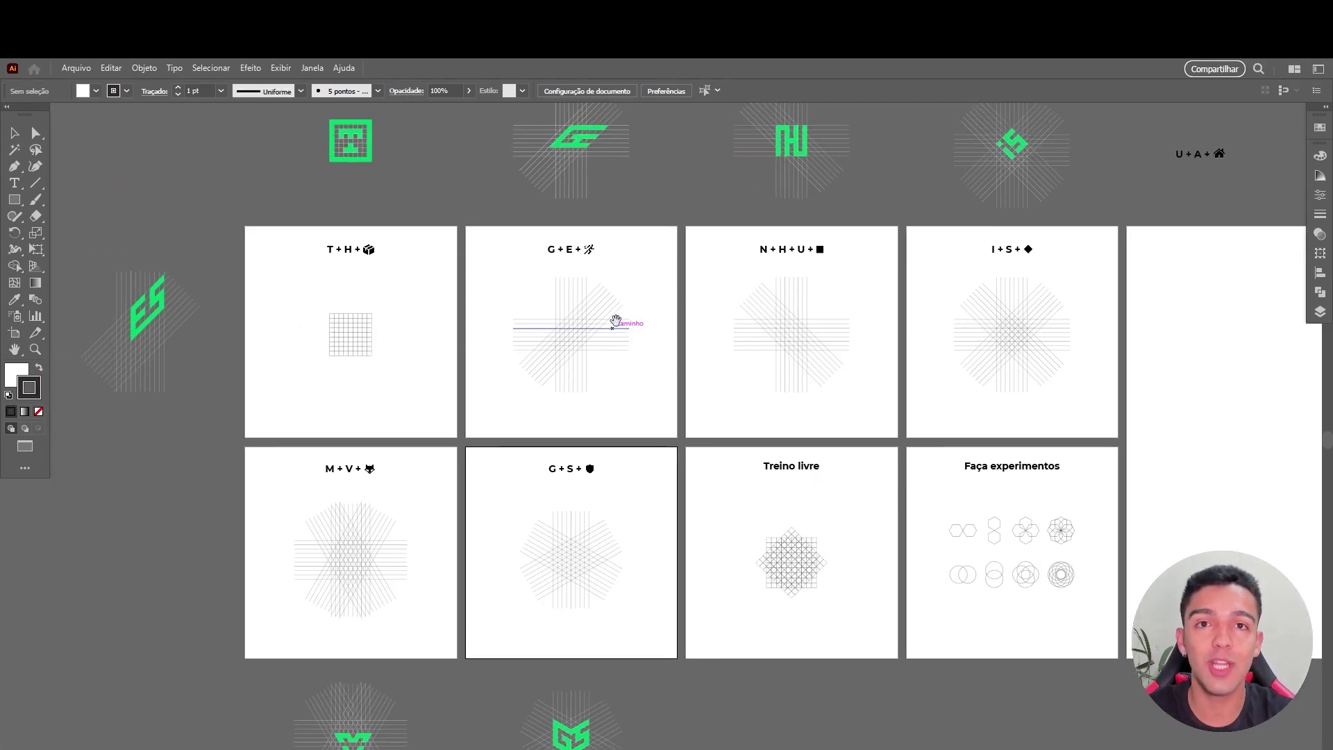
left_click_drag(615, 321, 627, 376)
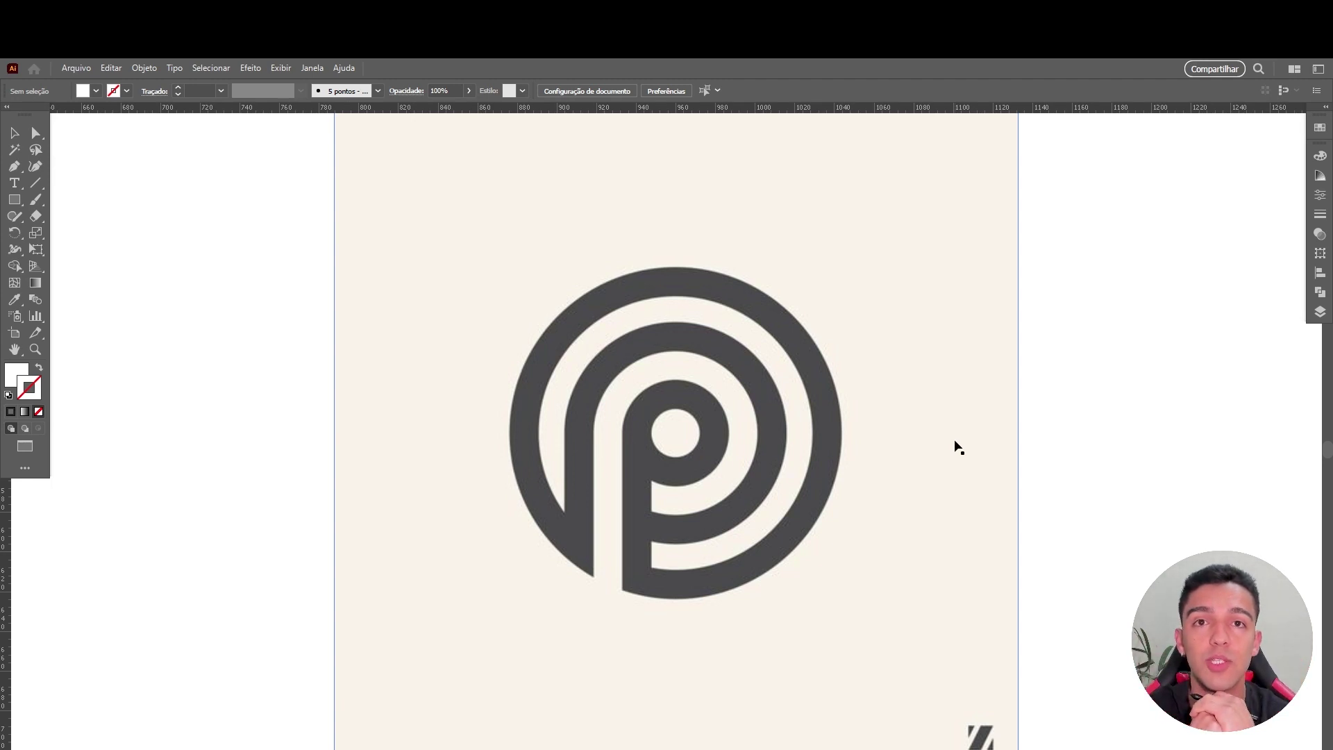
left_click(615, 445, "alt")
left_click(663, 395)
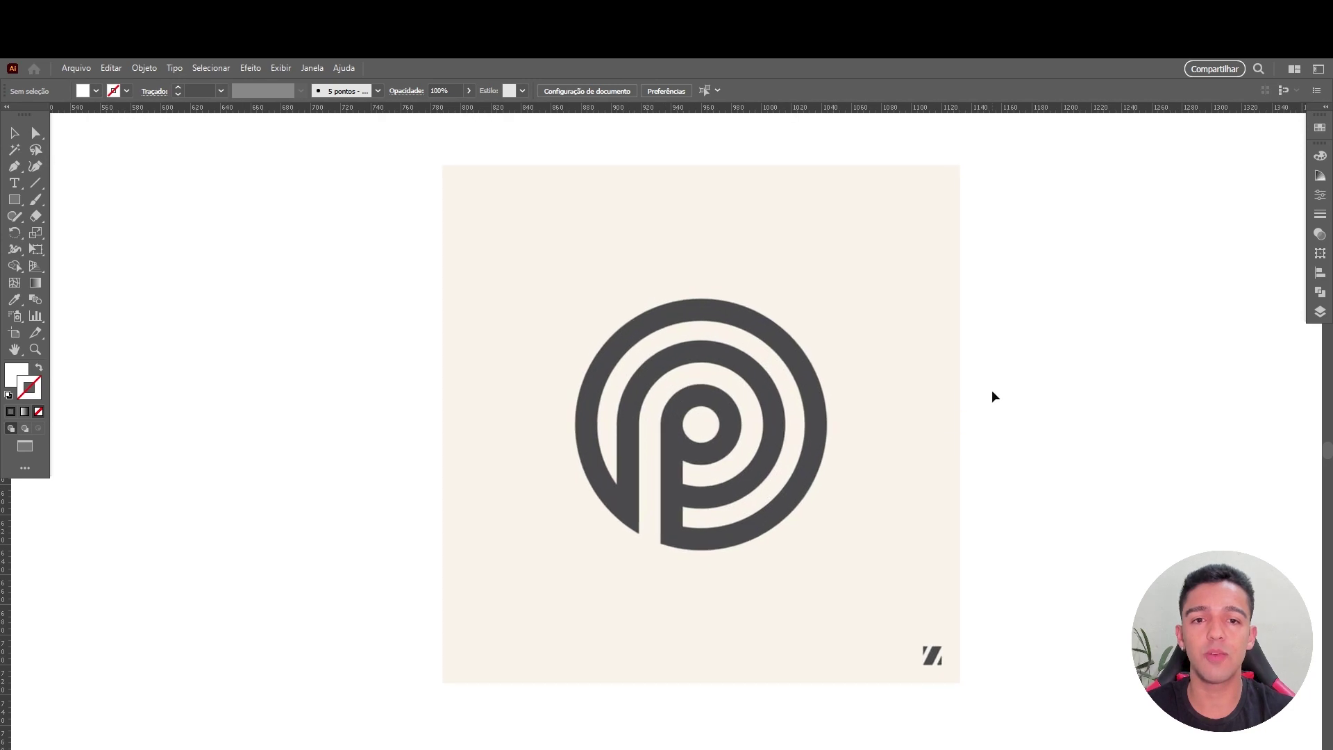
left_click(812, 442, "alt")
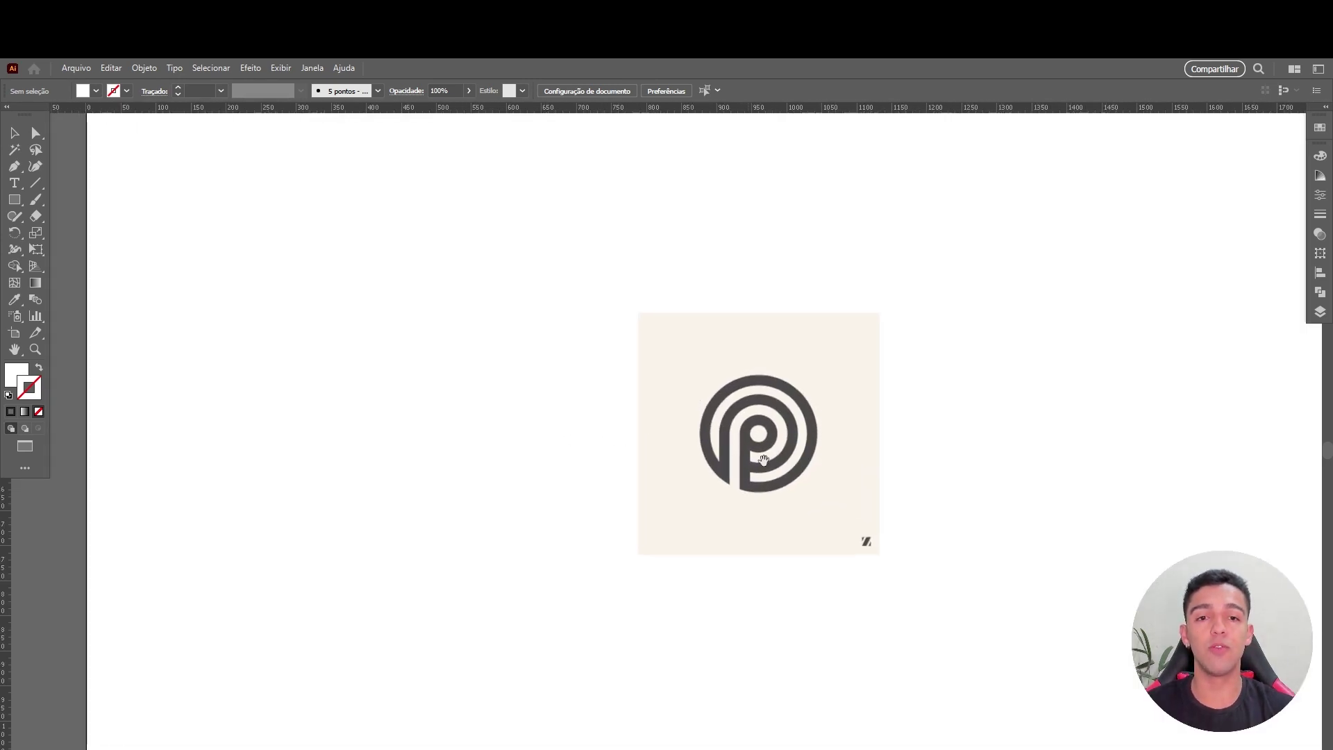
left_click(747, 479, "alt")
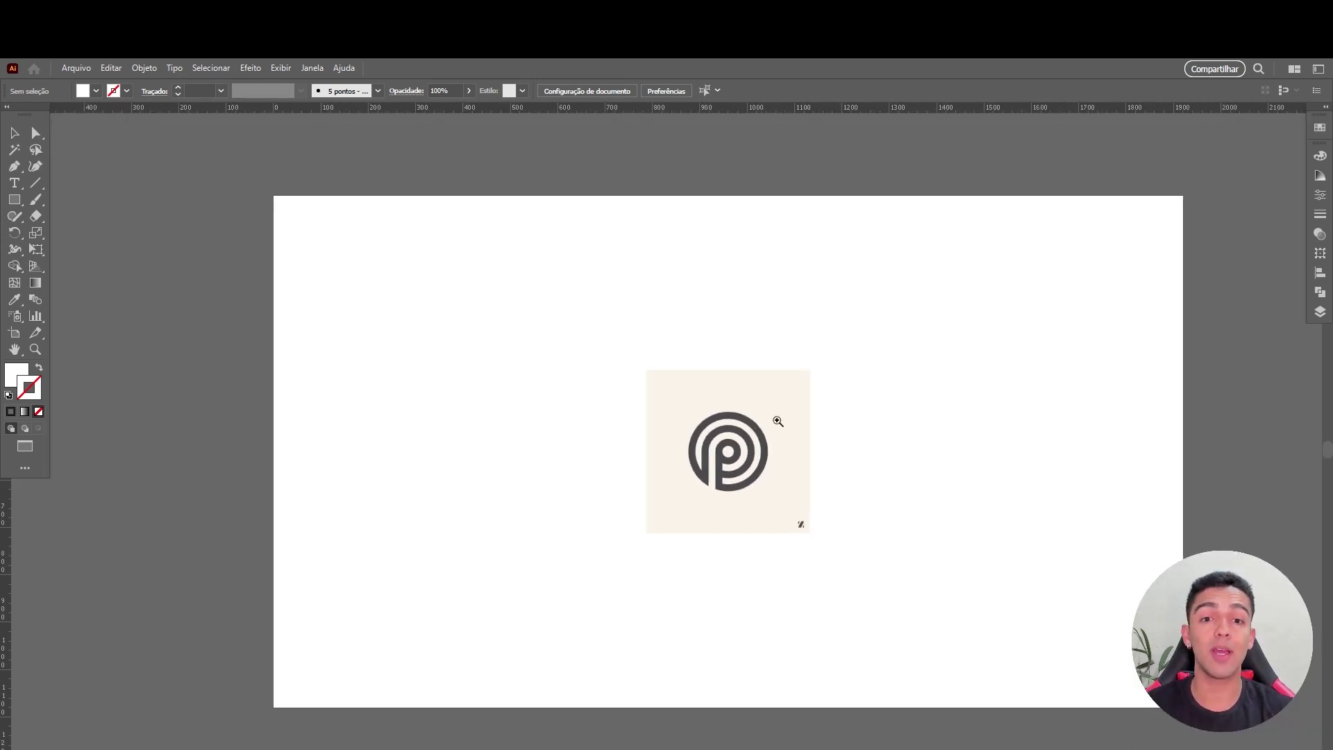
left_click(771, 419)
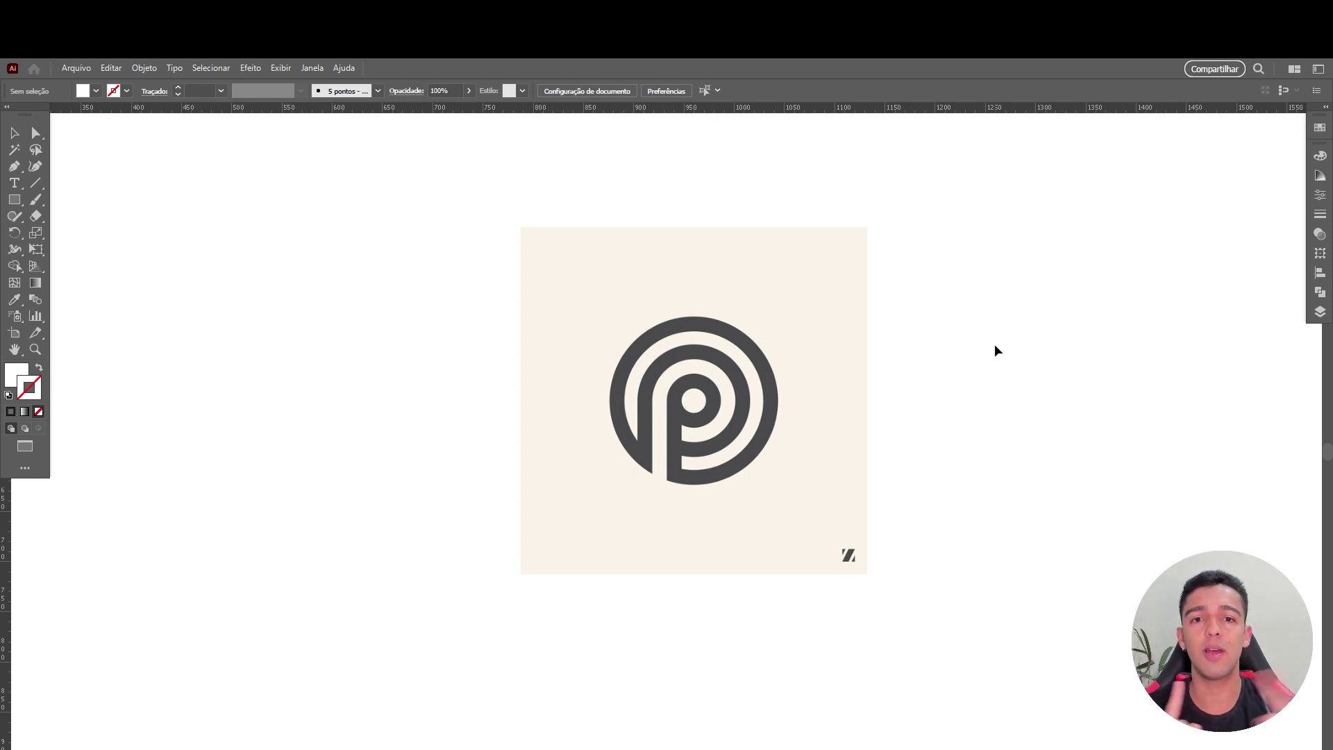
key("ctrl+a")
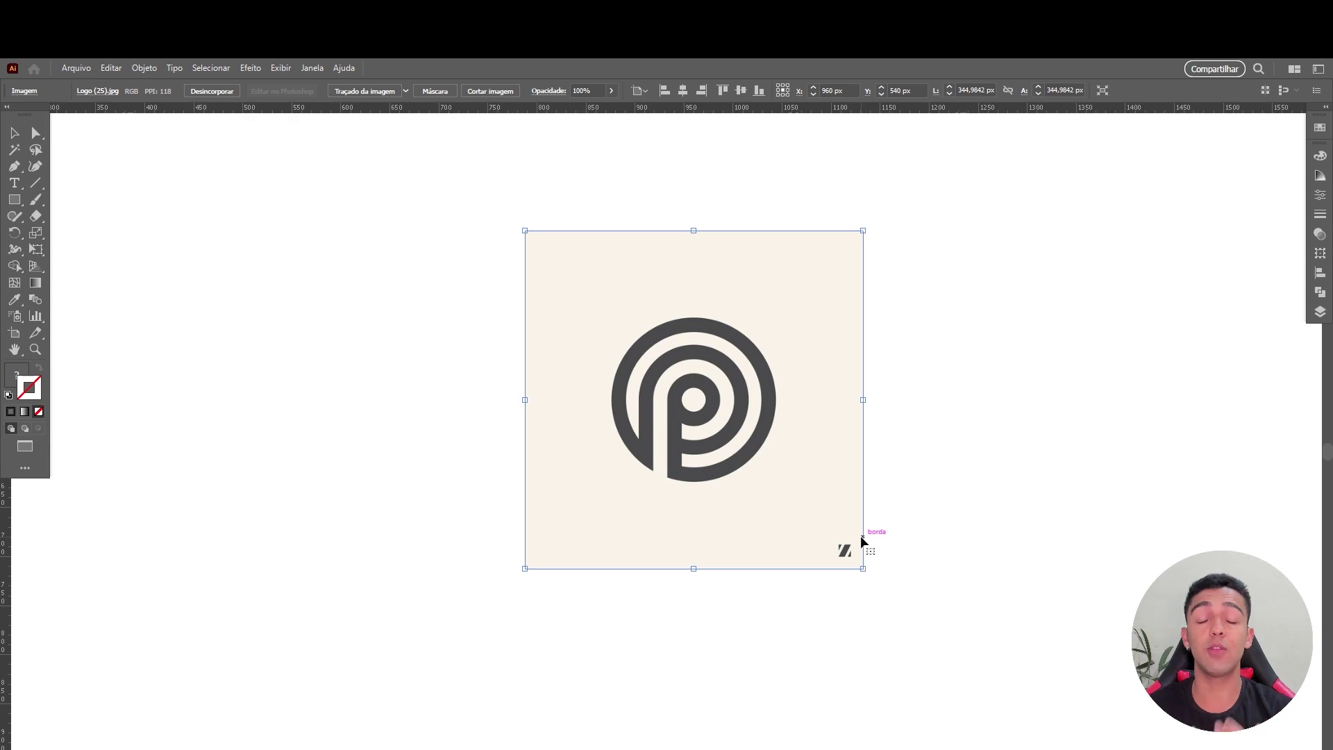
Bring up the Layers panel and rename layer Camada 1 to 'Modelo'.
scroll(903, 368, "up", 2)
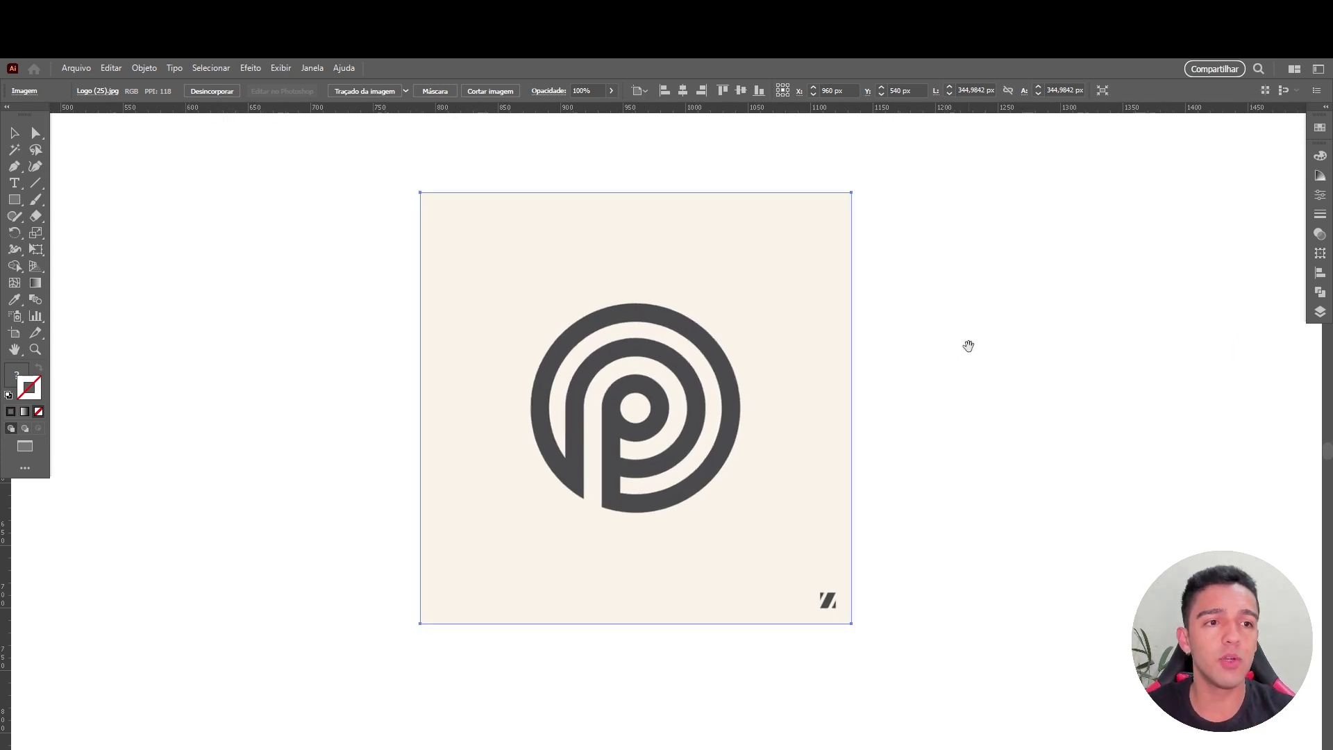
left_click(1320, 314)
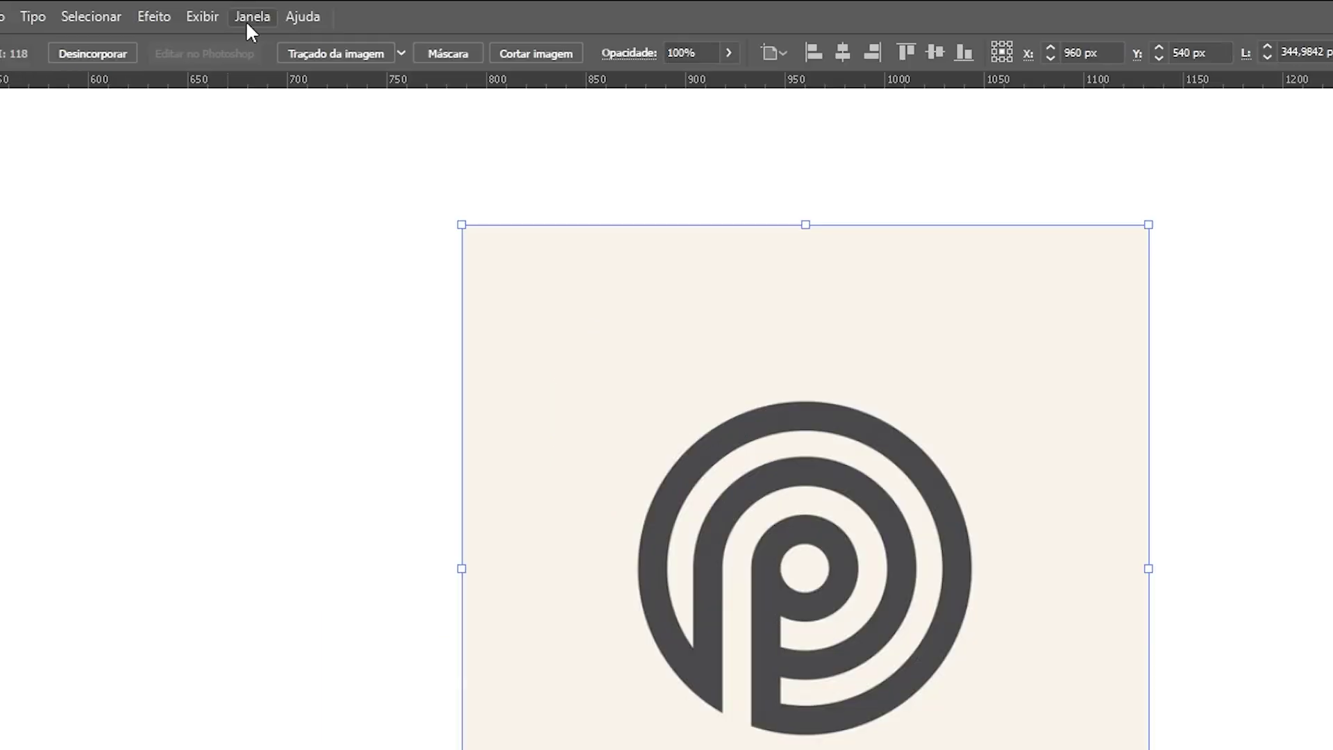
left_click(248, 20)
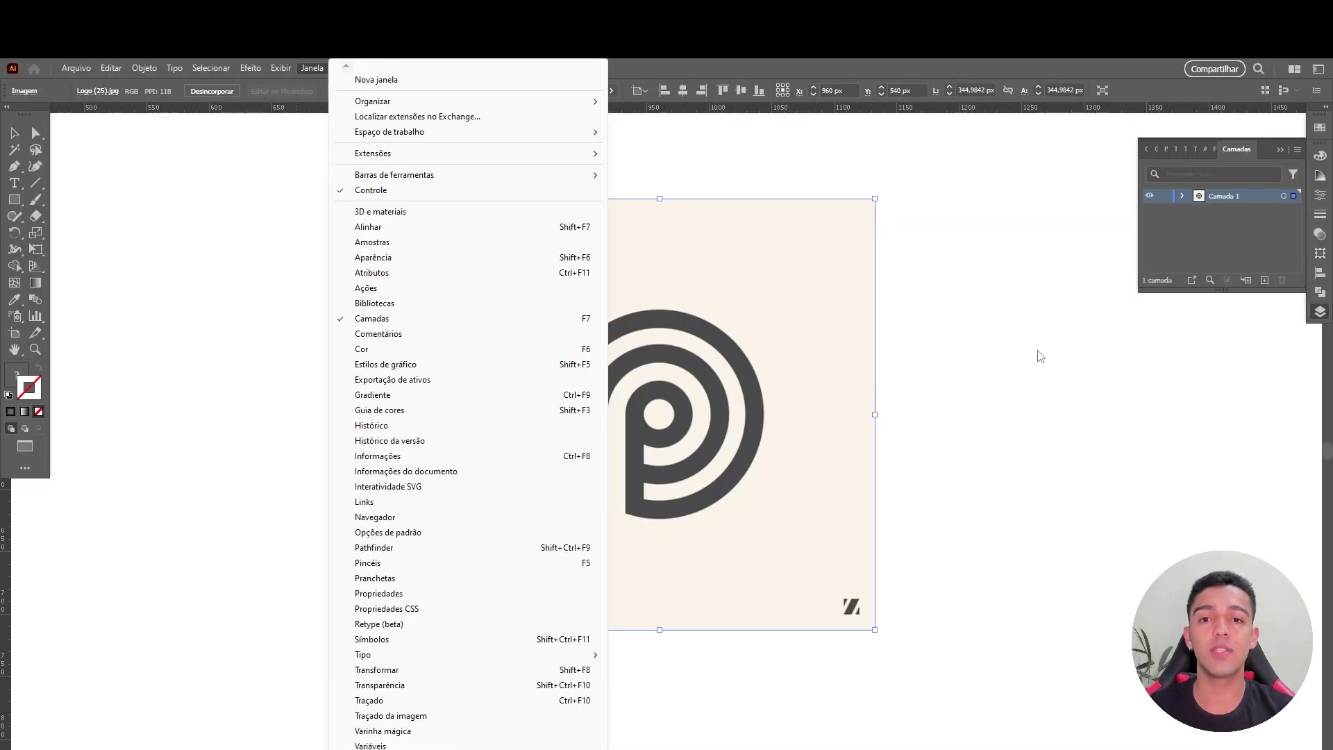
left_click(1040, 360)
left_click_drag(969, 320, 729, 415)
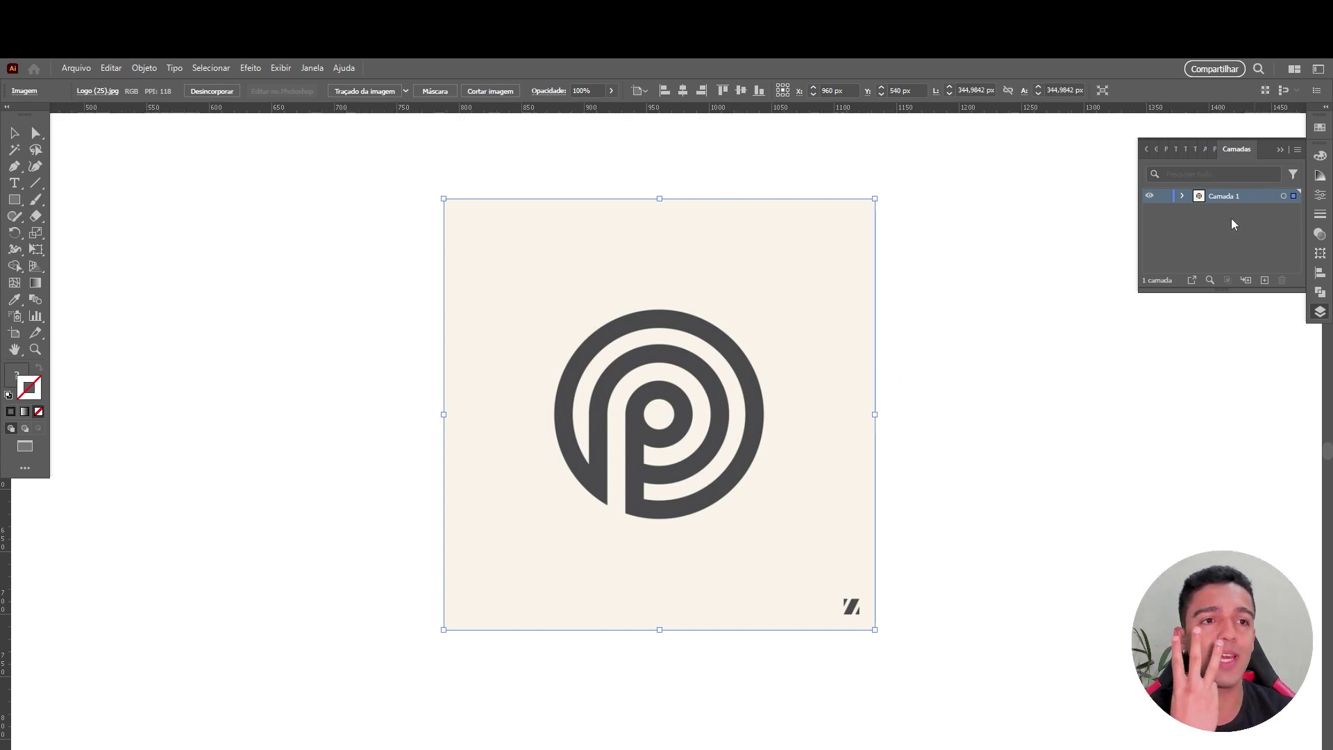
double_click(1224, 199)
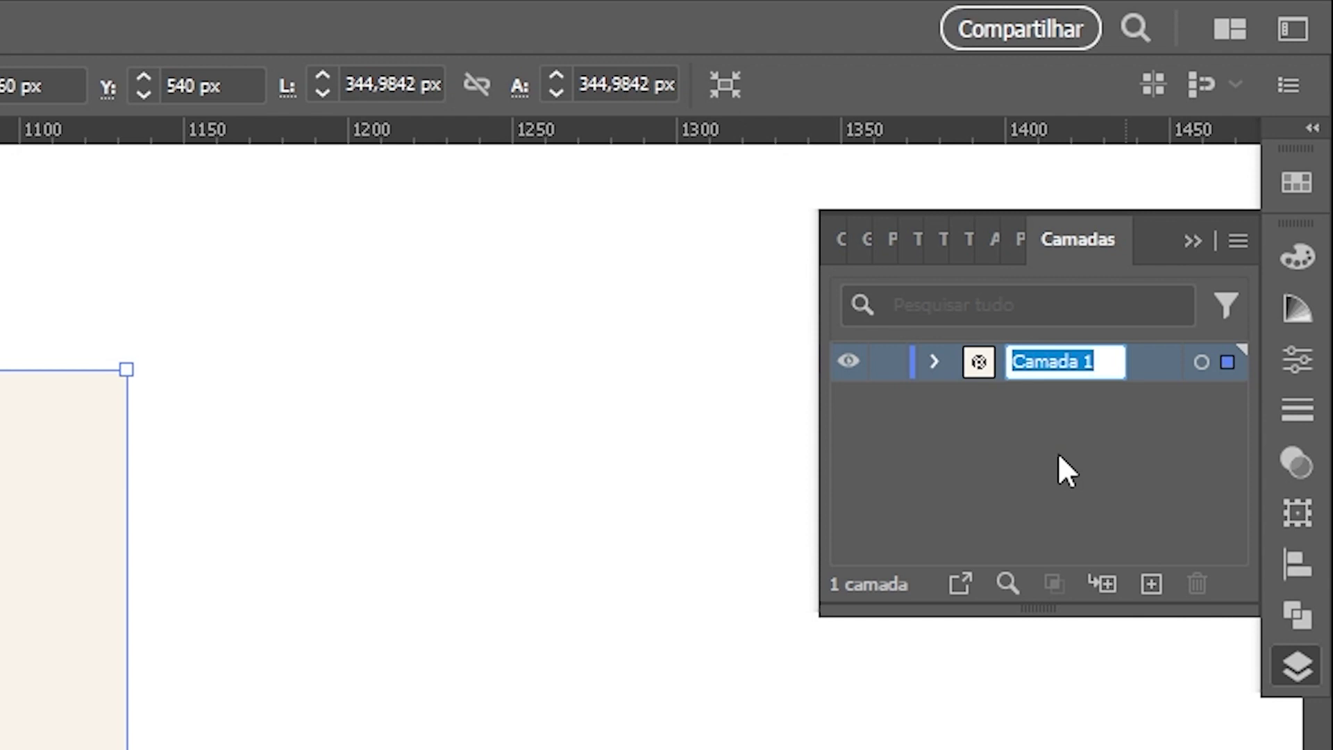
type("Modelo")
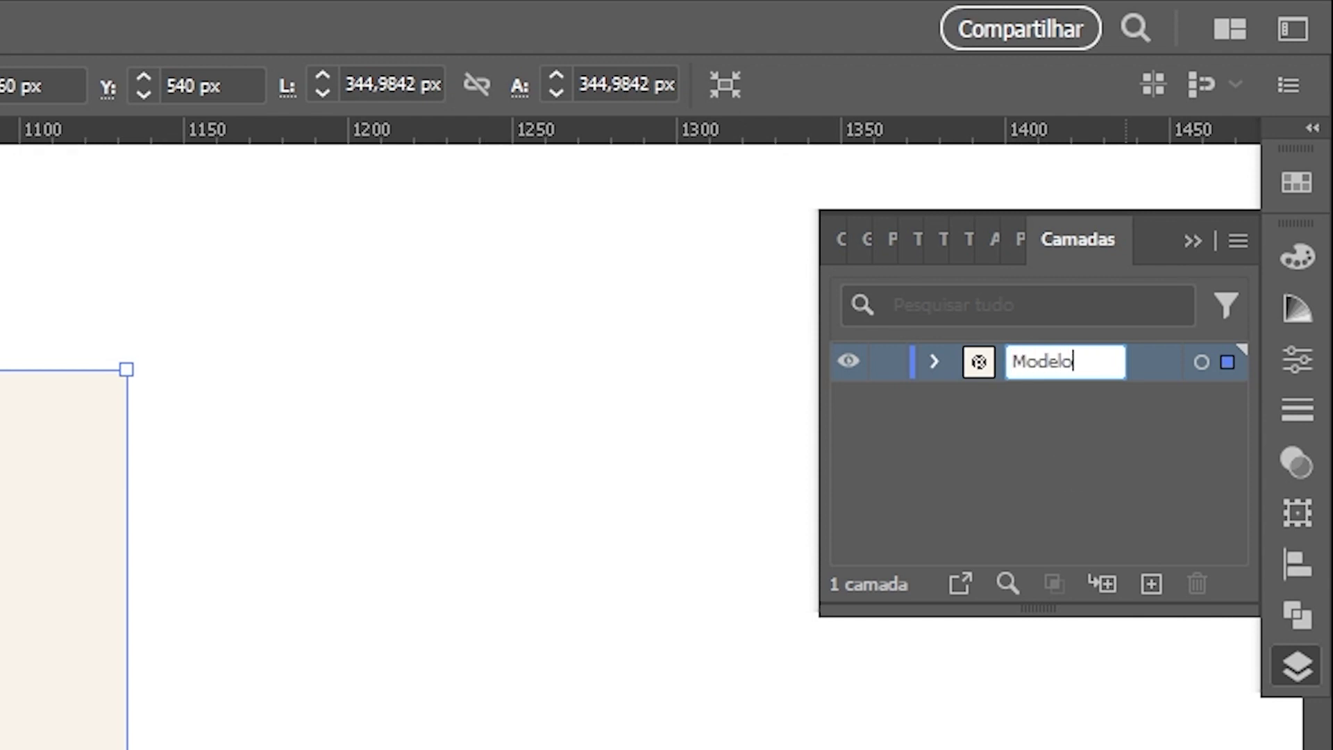
key("Return")
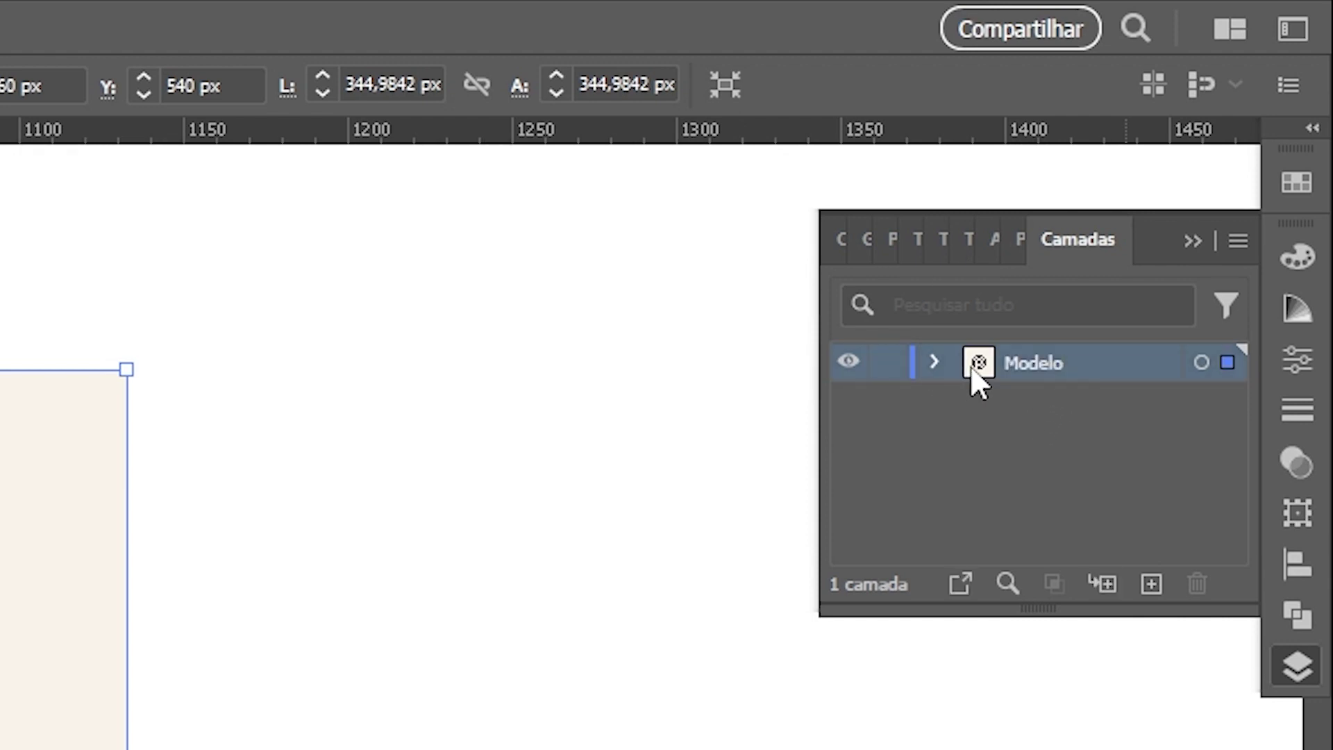
Make the Modelo layer a template with its images dimmed to 10%.
double_click(976, 363)
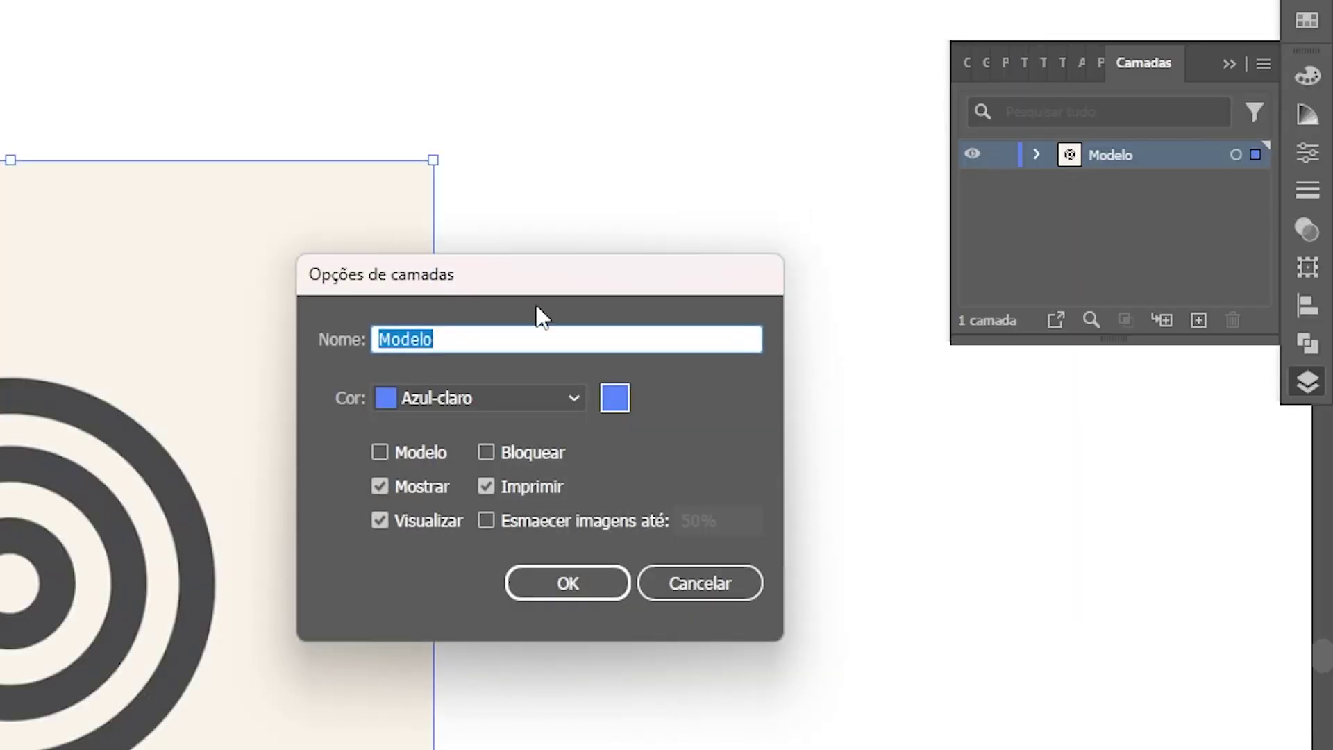
left_click_drag(517, 275, 655, 240)
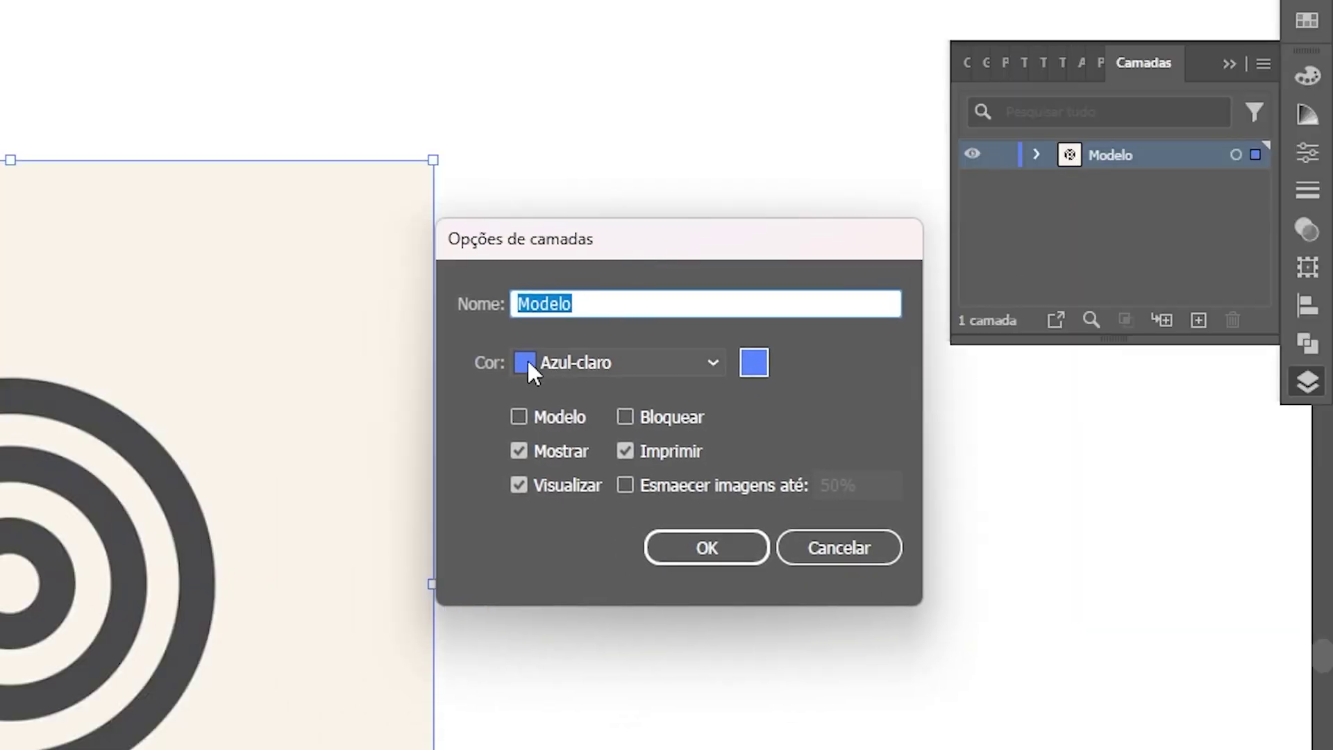
left_click(518, 416)
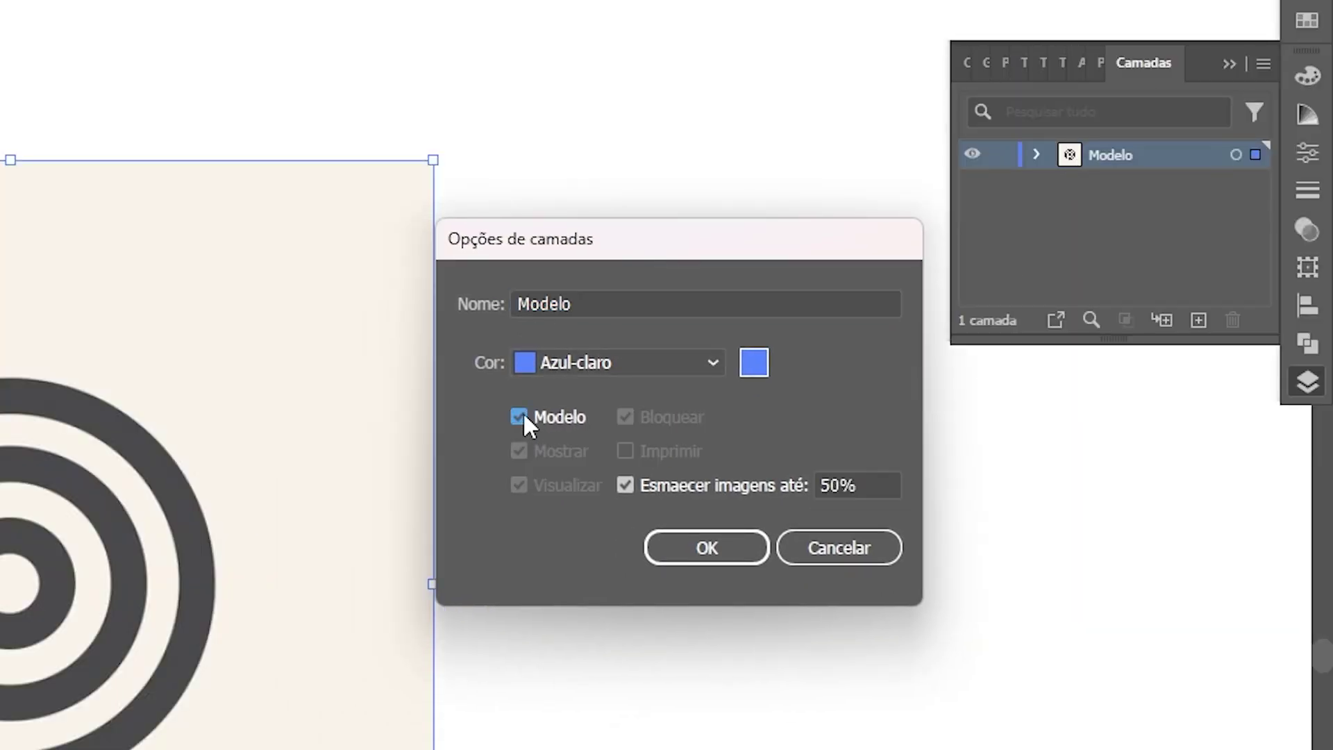
left_click(877, 486)
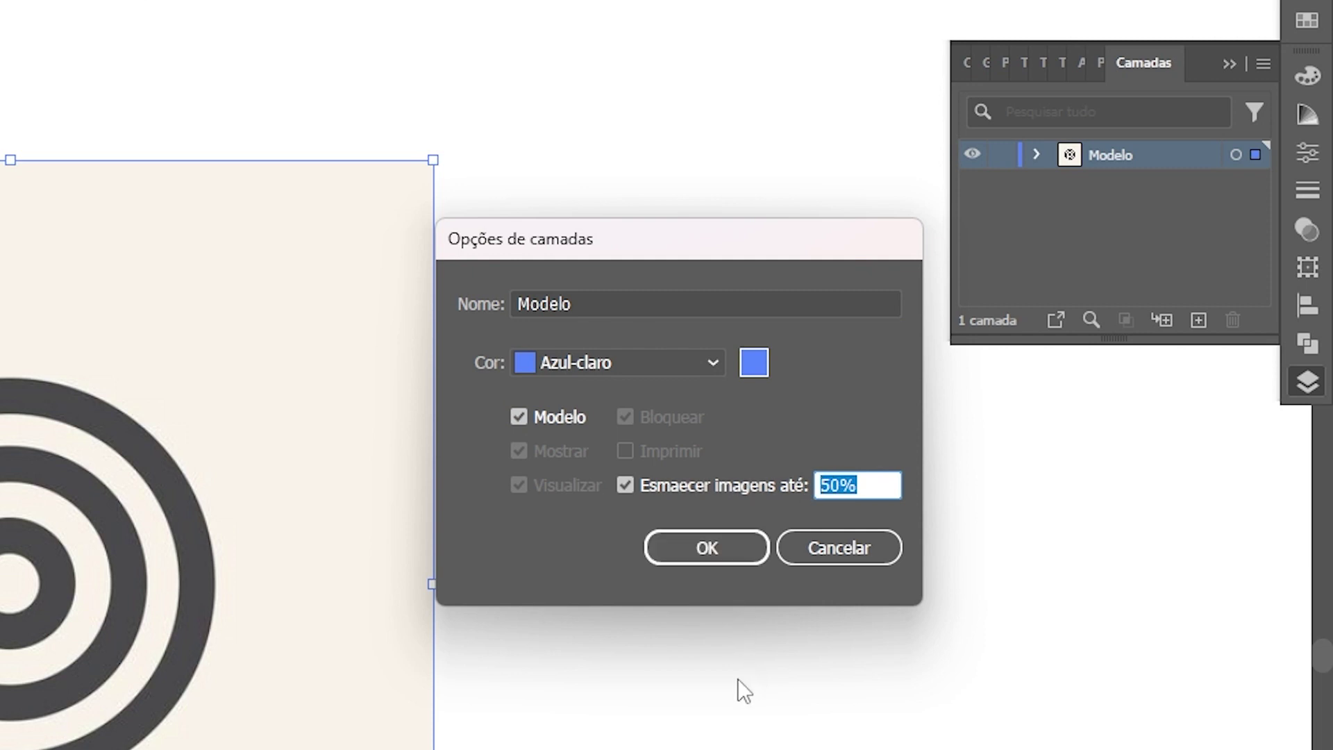
type("10")
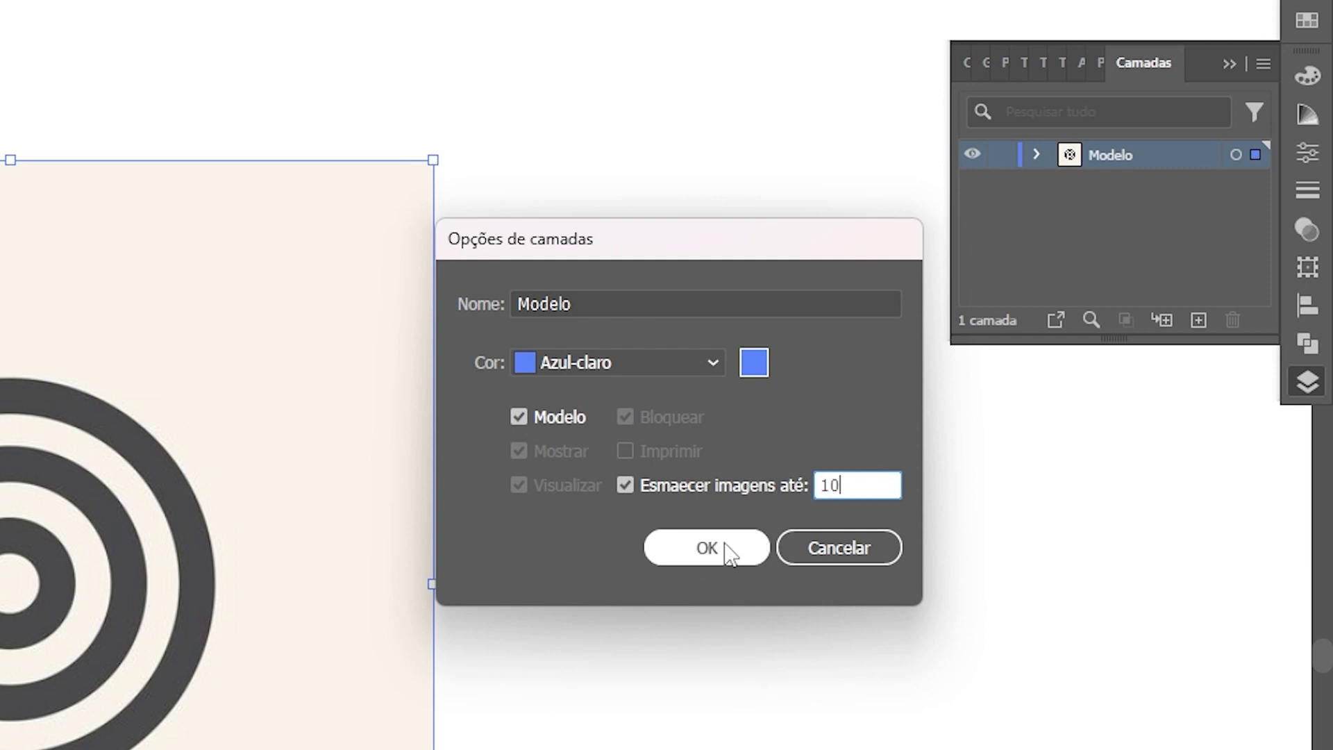
left_click(723, 549)
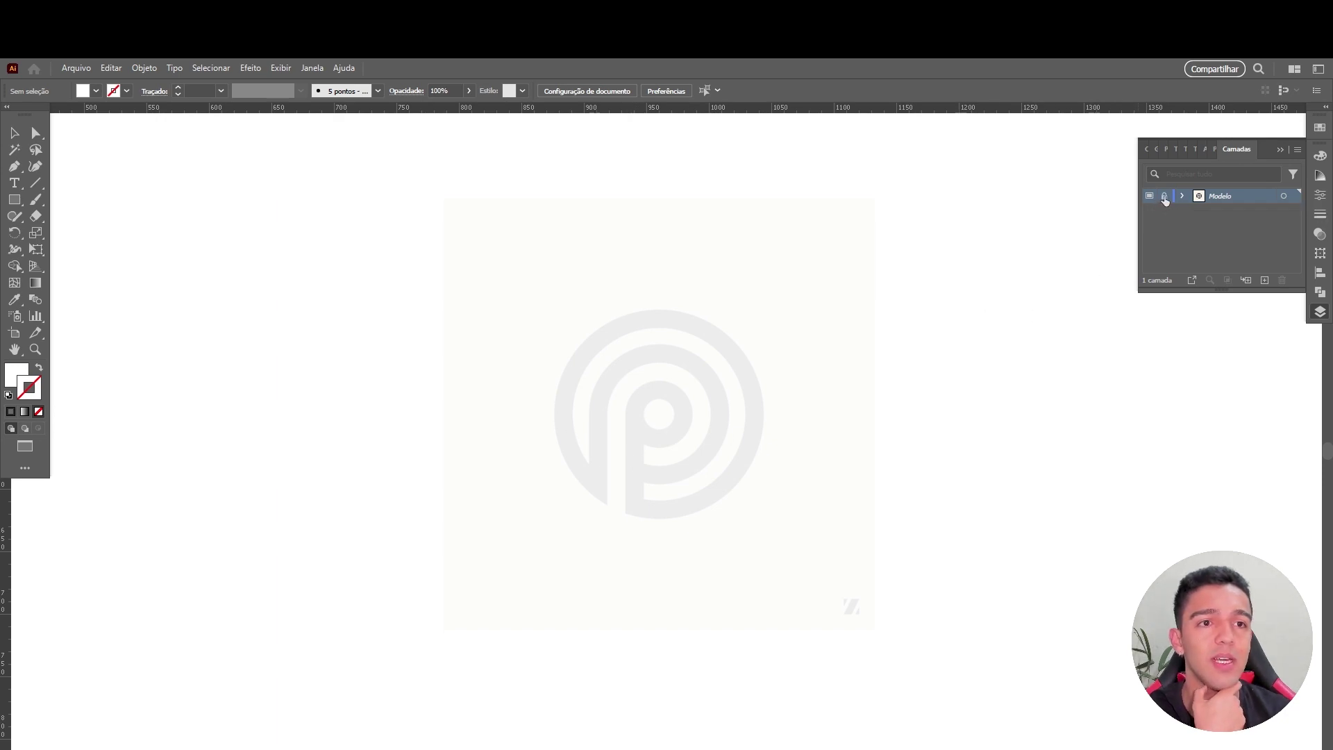
Lock the Modelo layer and add a new layer named 'Grid' above it.
left_click(14, 133)
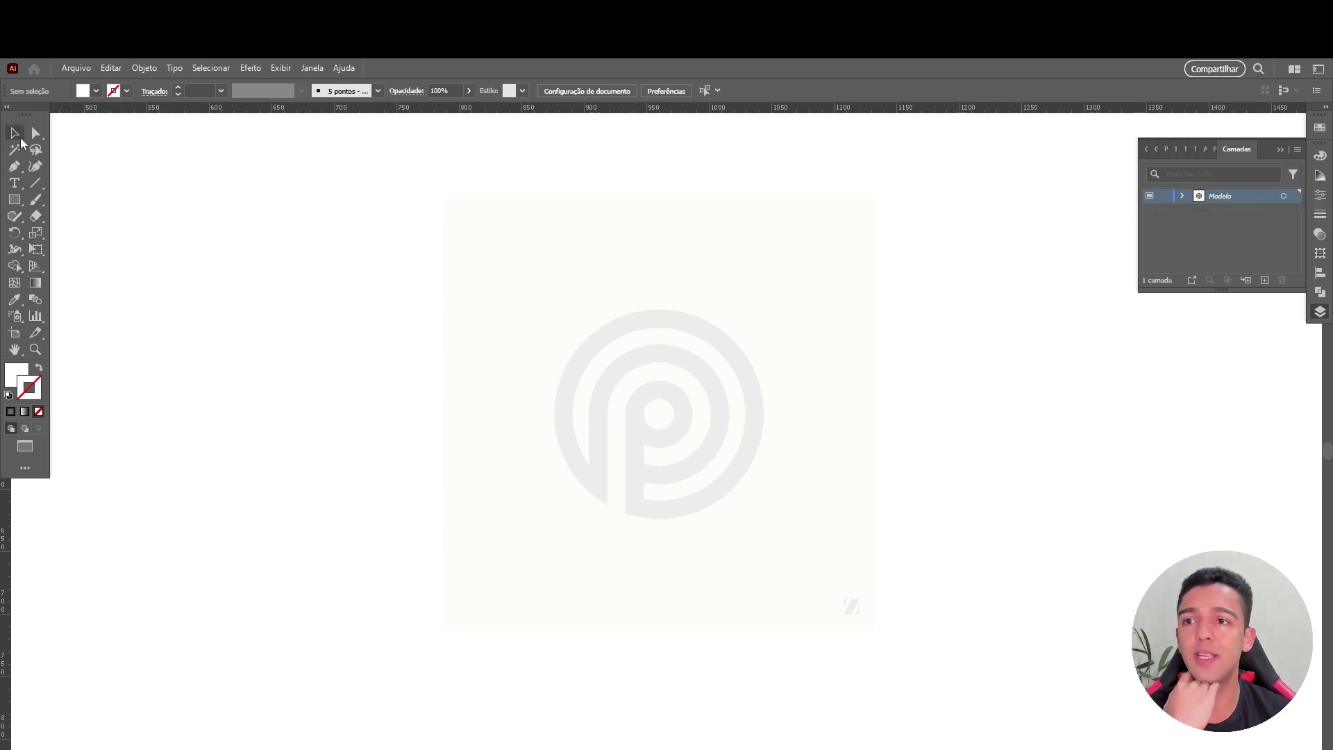
left_click(655, 403)
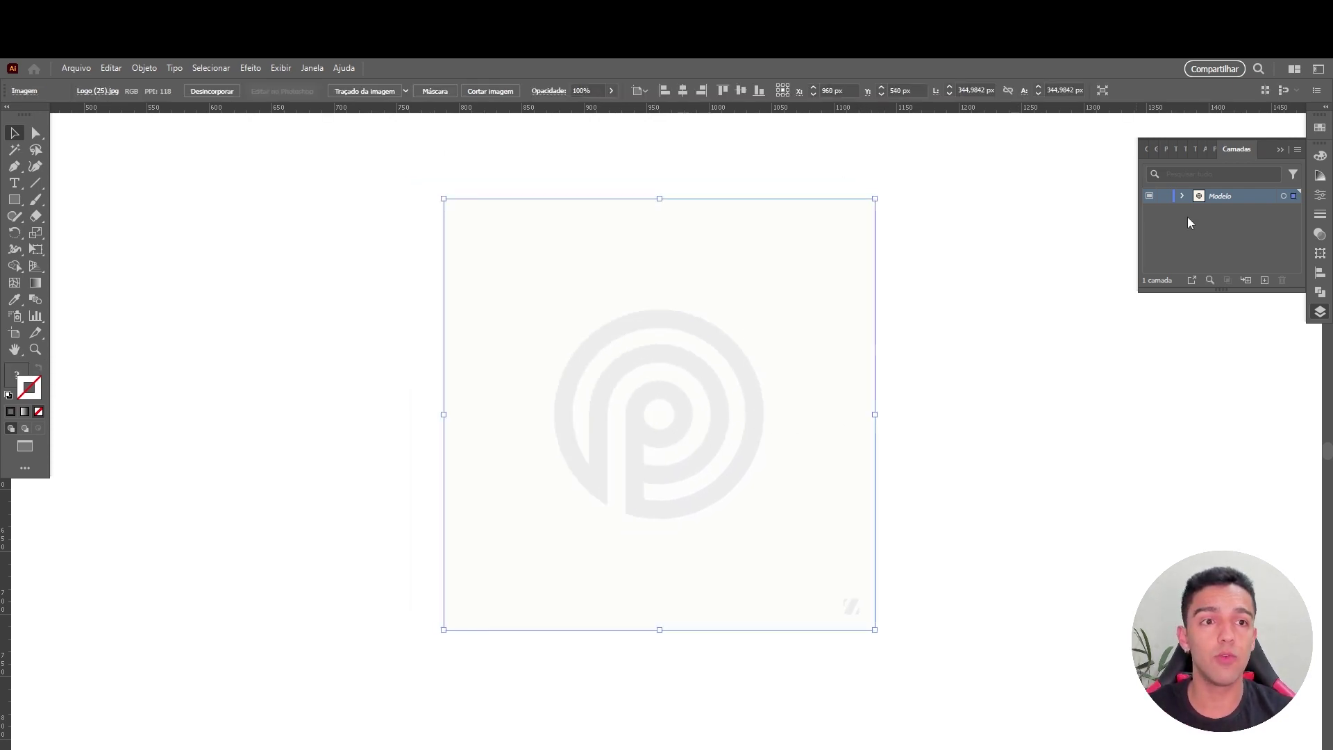
left_click(1164, 196)
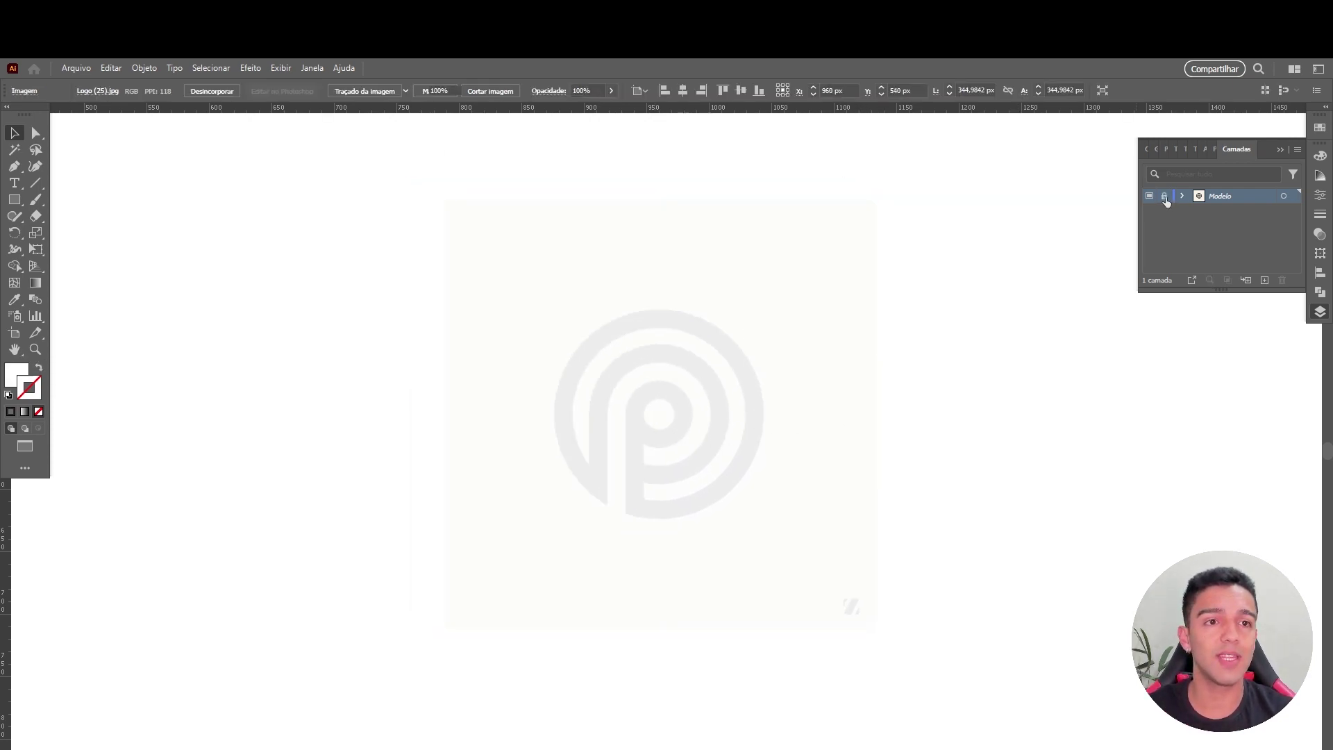
left_click(1264, 280)
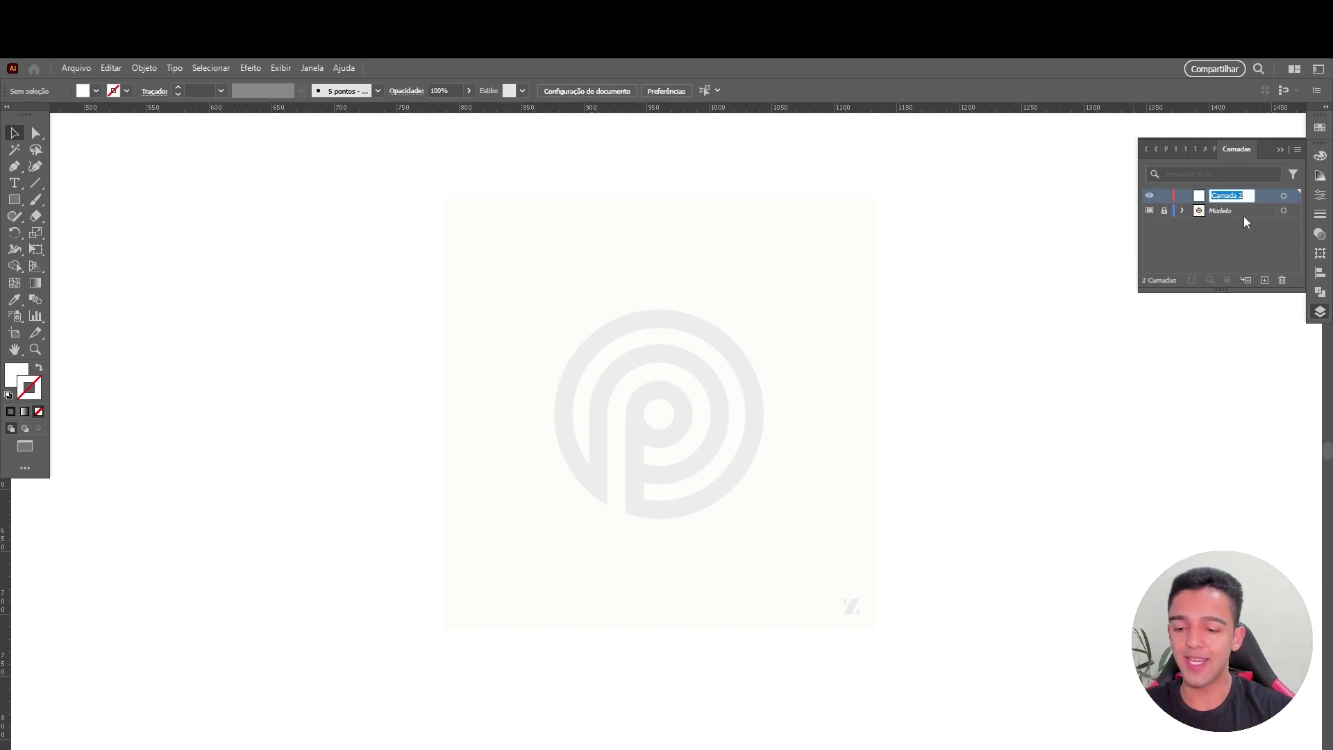
type("Grid")
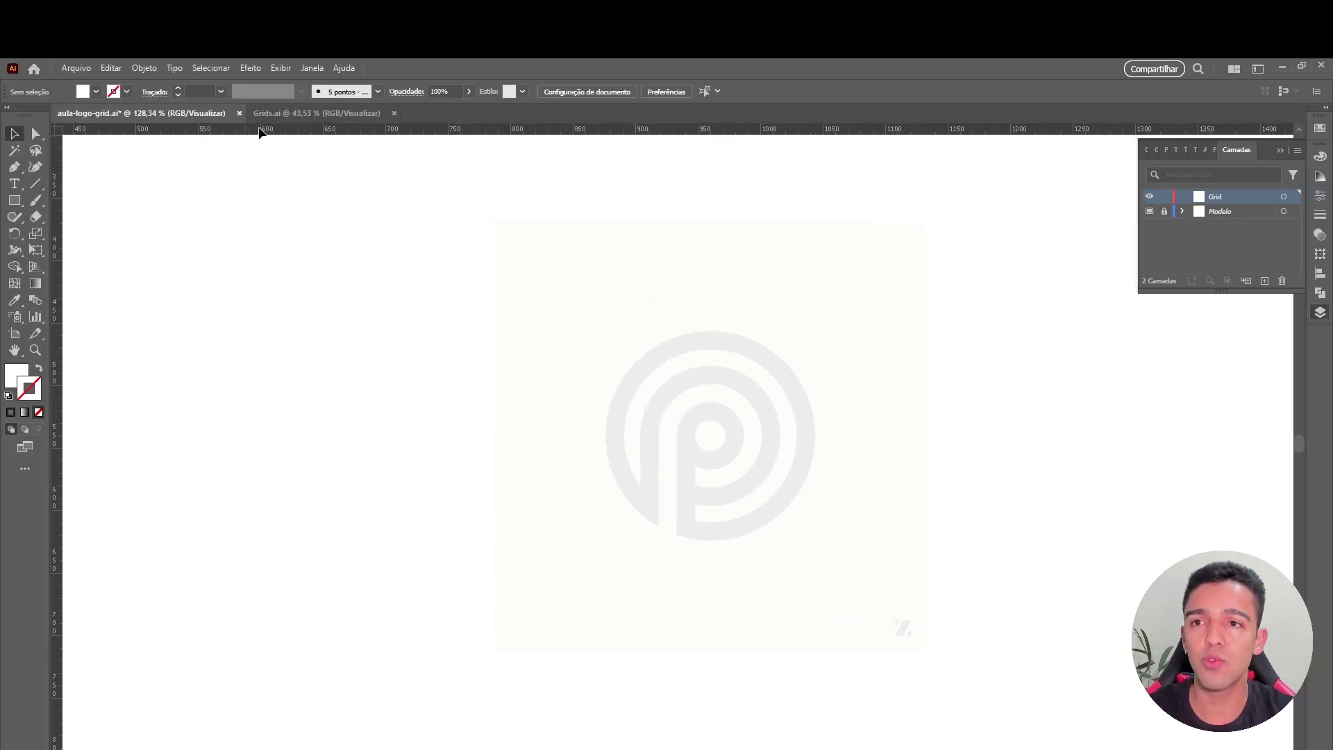
Switch to the Grids document and pan across its grid artboards.
left_click(285, 113)
scroll(721, 354, "up", 5)
mouse_move(721, 355)
left_mouse_down()
mouse_move(695, 348)
mouse_move(701, 403)
left_mouse_up()
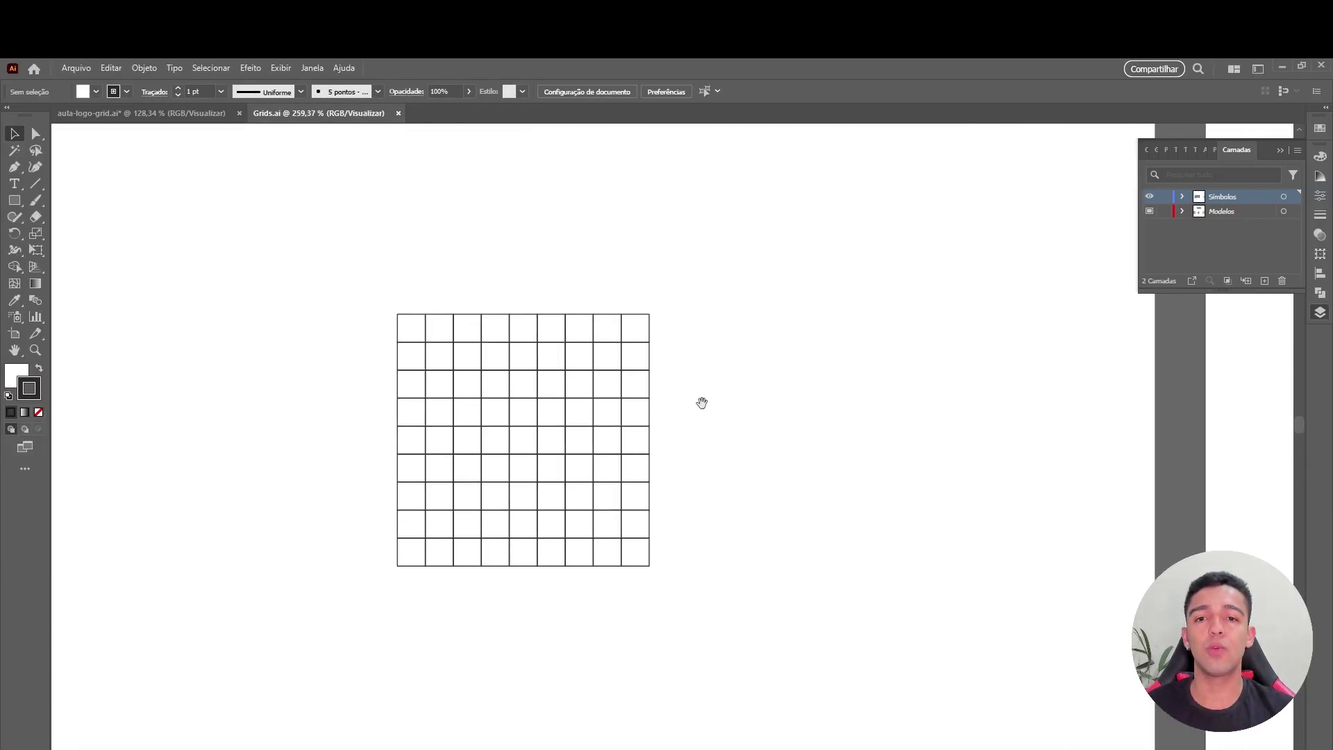
mouse_move(596, 425)
left_mouse_down()
mouse_move(691, 391)
mouse_move(699, 402)
left_mouse_up()
scroll(691, 390, "down", 2)
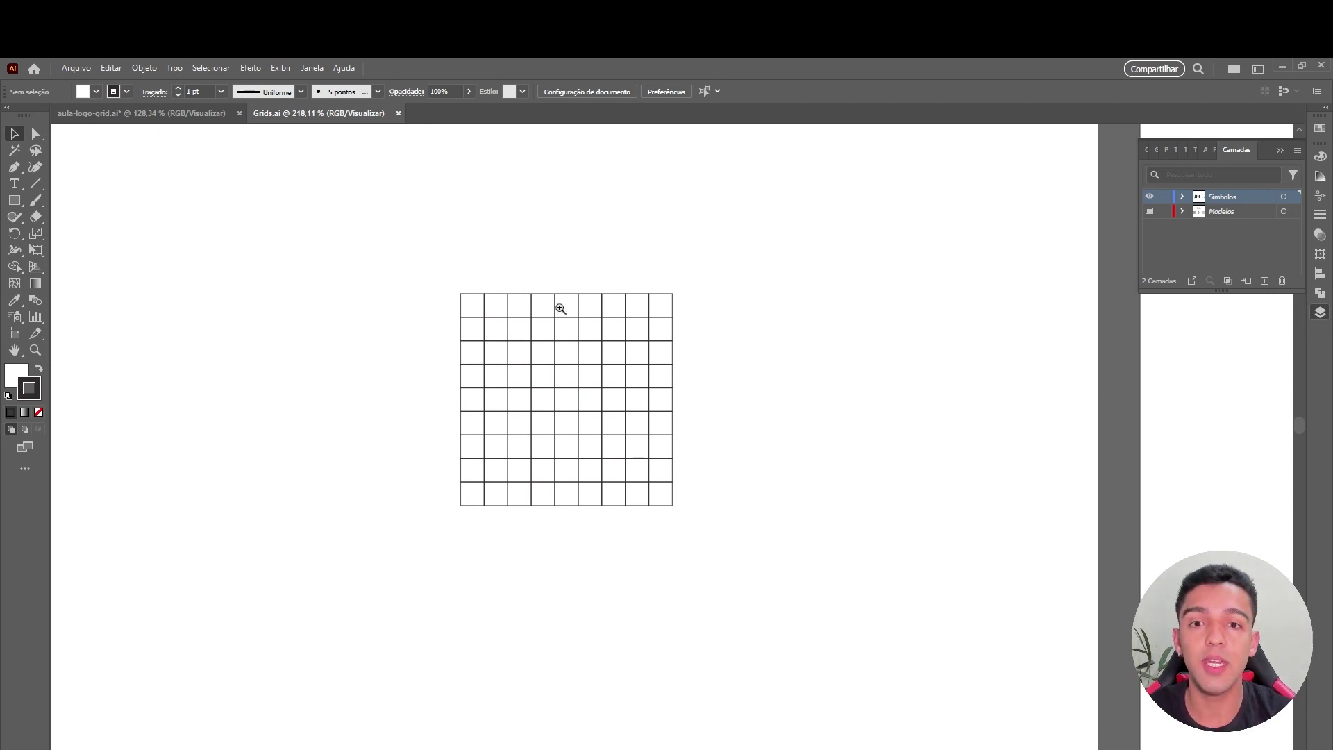
scroll(560, 303, "down", 5)
left_click_drag(855, 315, 609, 315)
left_click_drag(732, 273, 594, 301)
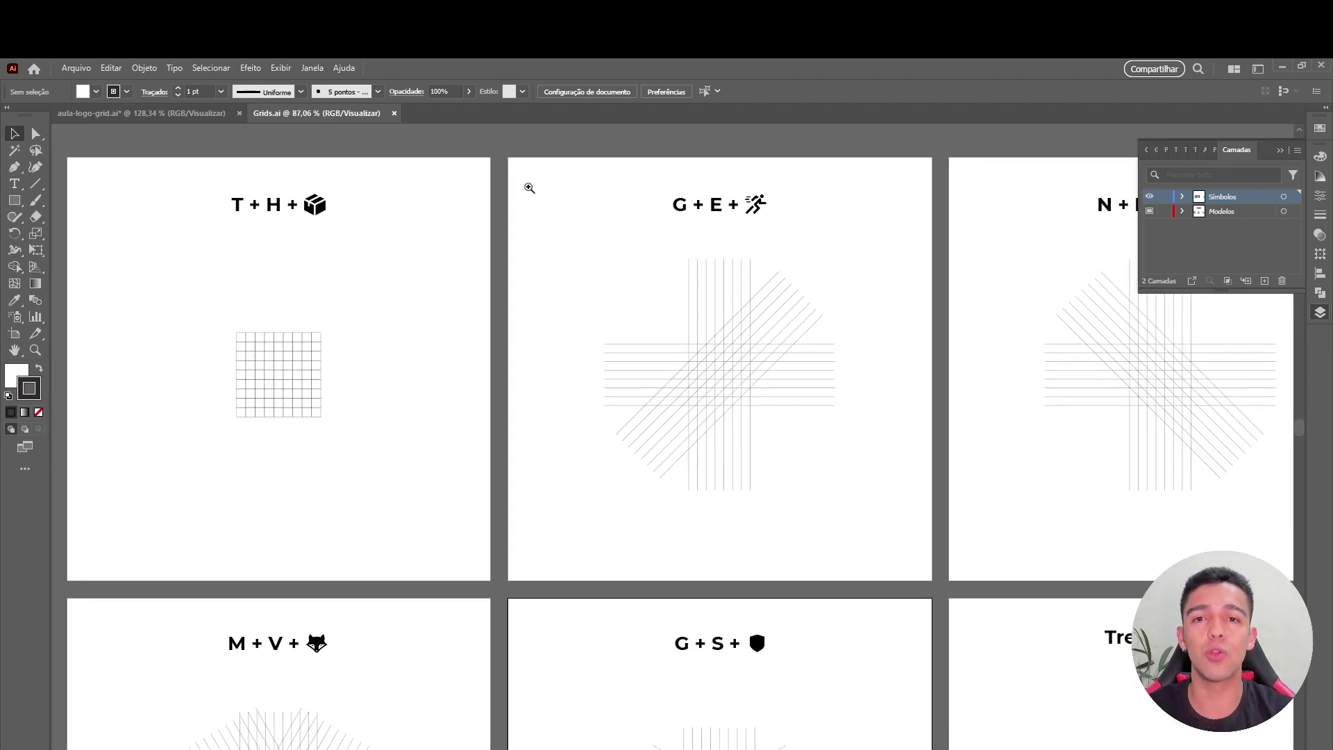
Zoom into the G + E artboard's top-left and draw a narrow rectangle, about 6 × 50 px.
left_click_drag(529, 187, 682, 181)
key("m")
mouse_move(577, 234)
left_mouse_down()
mouse_move(604, 294)
mouse_move(599, 384)
left_mouse_up()
Finish the dark vertical bar and duplicate it to the right.
left_click(39, 368)
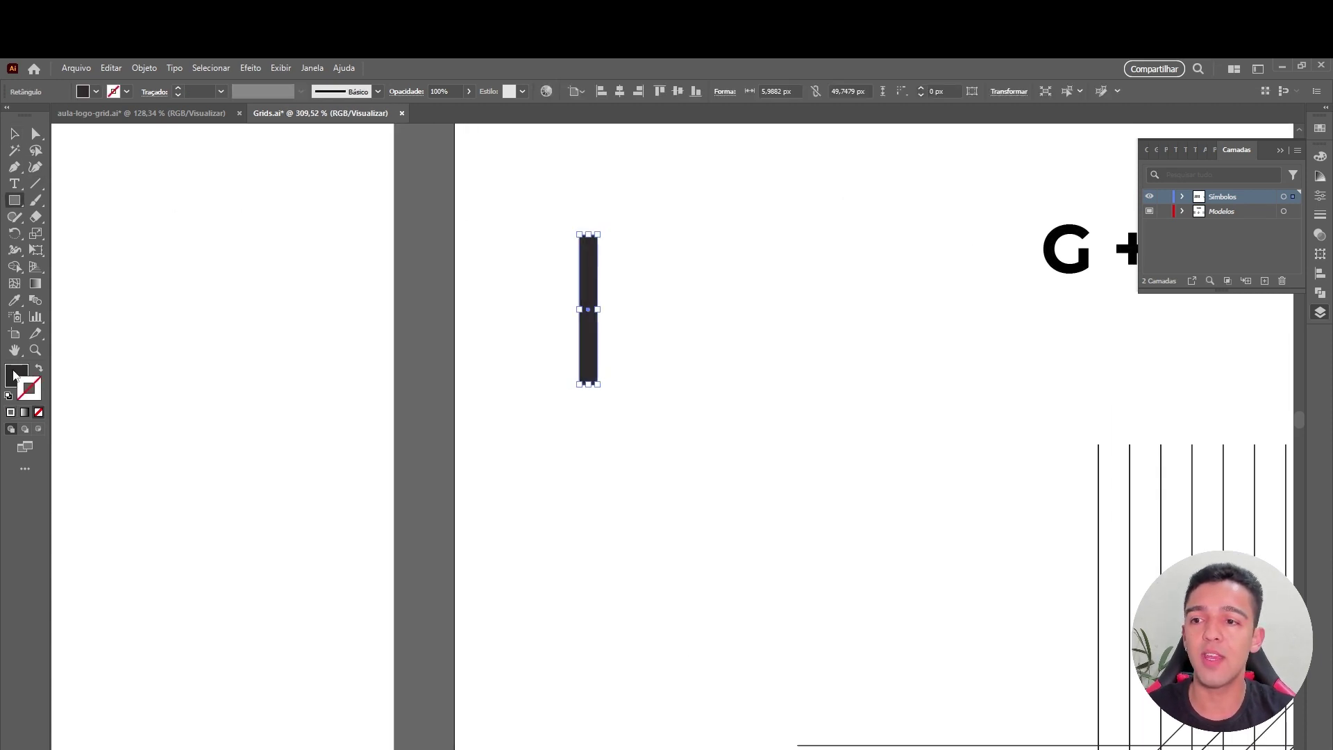
left_click(14, 375)
left_click(15, 134)
scroll(603, 267, "up", 3)
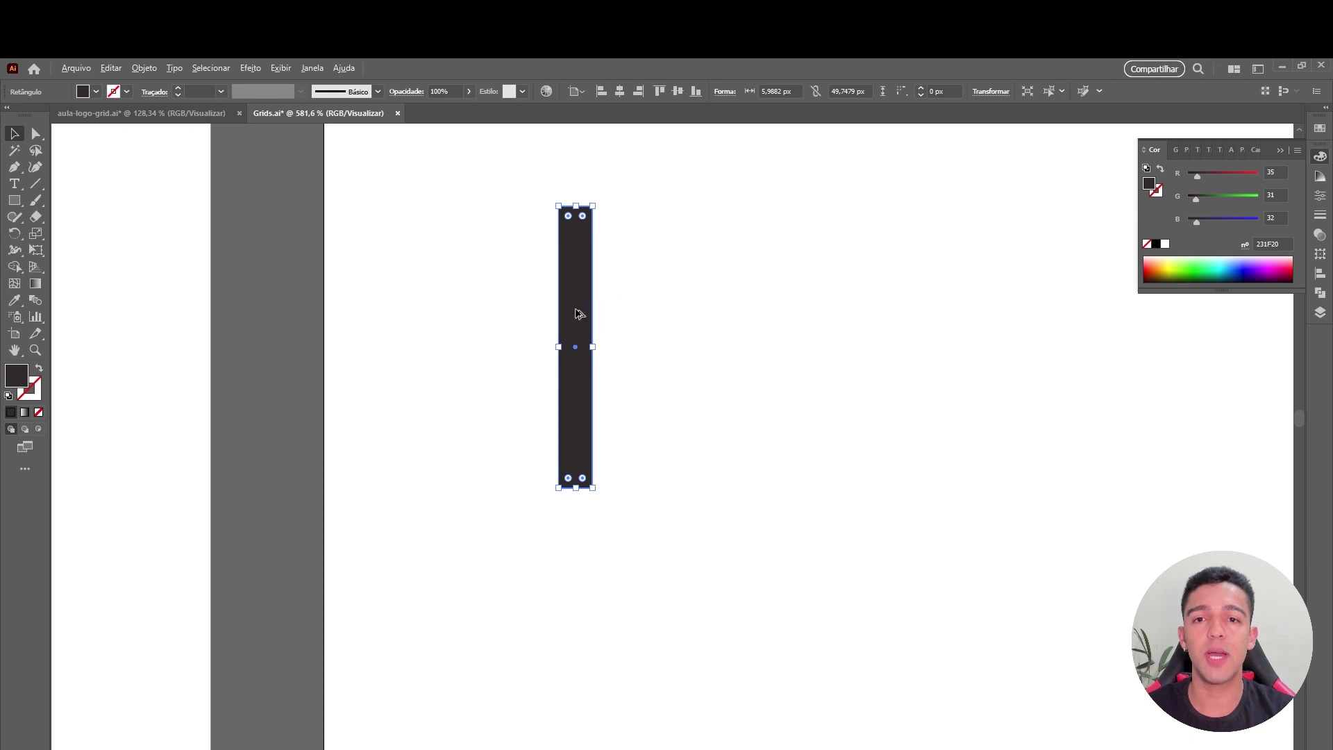
mouse_move(576, 313)
left_mouse_down()
mouse_move(731, 309)
mouse_move(744, 348)
left_mouse_up()
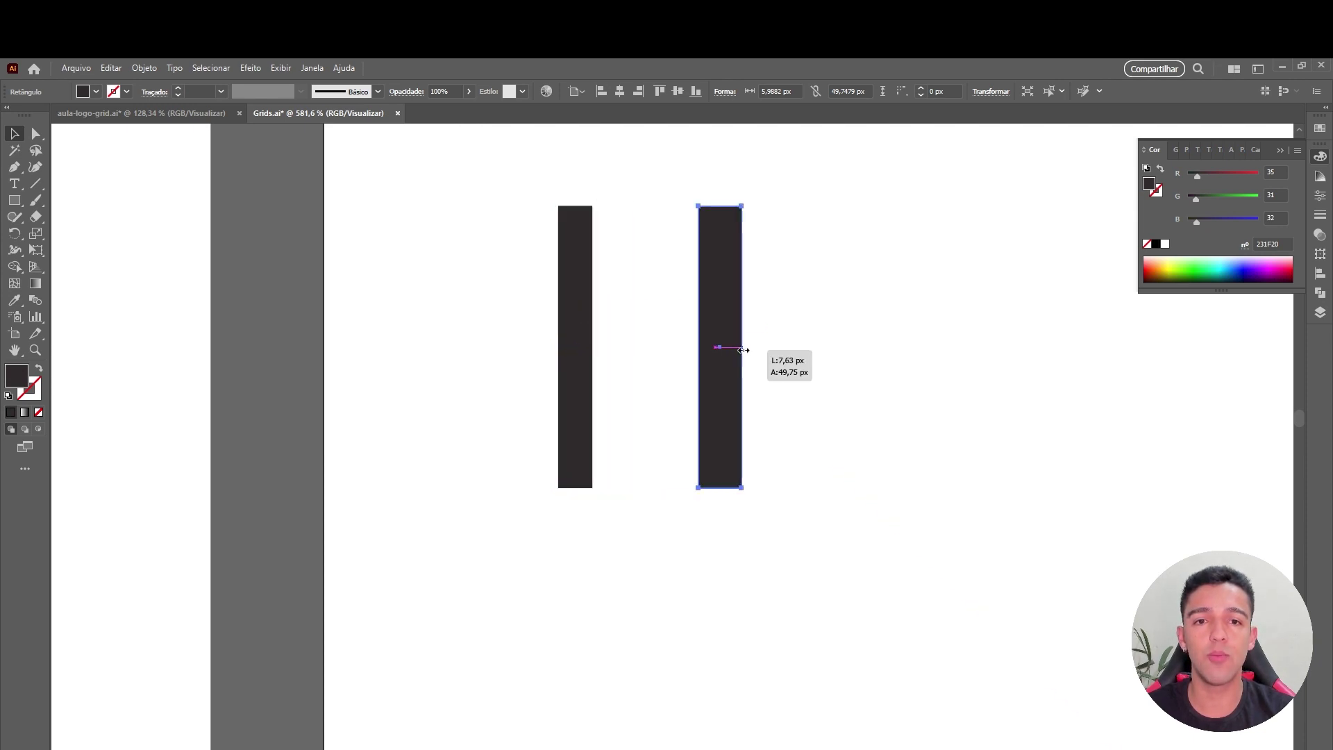
Turn the copy into a thin horizontal bar capping both bars, forming a Π.
left_click(750, 315)
mouse_move(709, 289)
left_mouse_down()
mouse_move(717, 333)
mouse_move(750, 177)
mouse_move(596, 274)
left_mouse_up()
left_click_drag(634, 315, 613, 322)
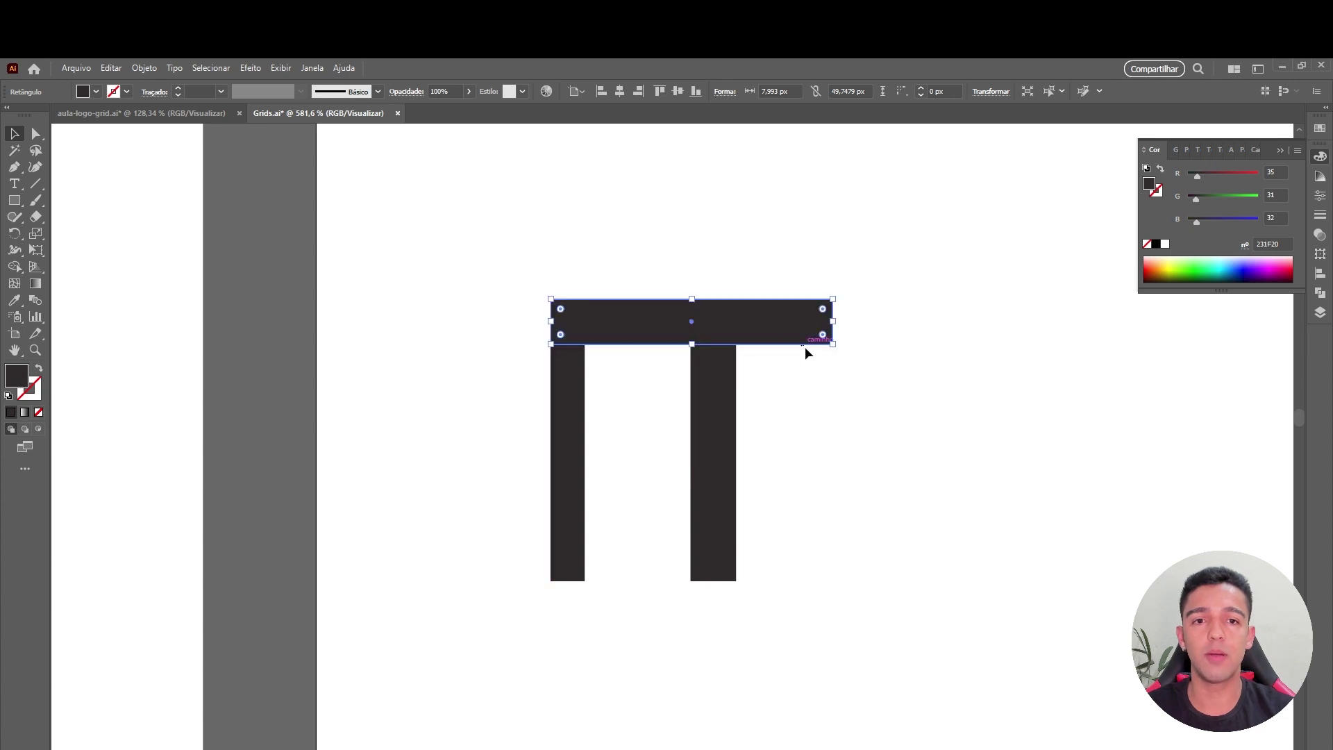
left_click_drag(834, 321, 736, 320)
left_click_drag(643, 344, 647, 321)
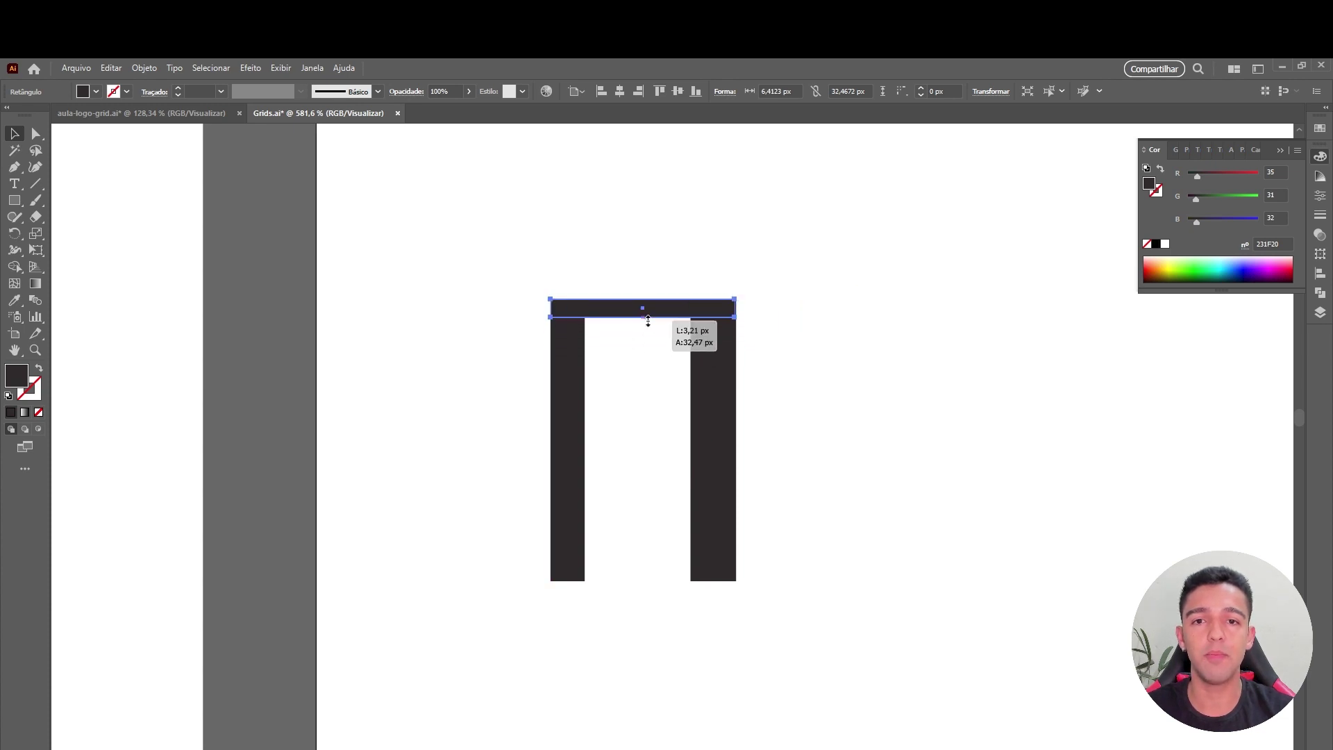
left_click(893, 370)
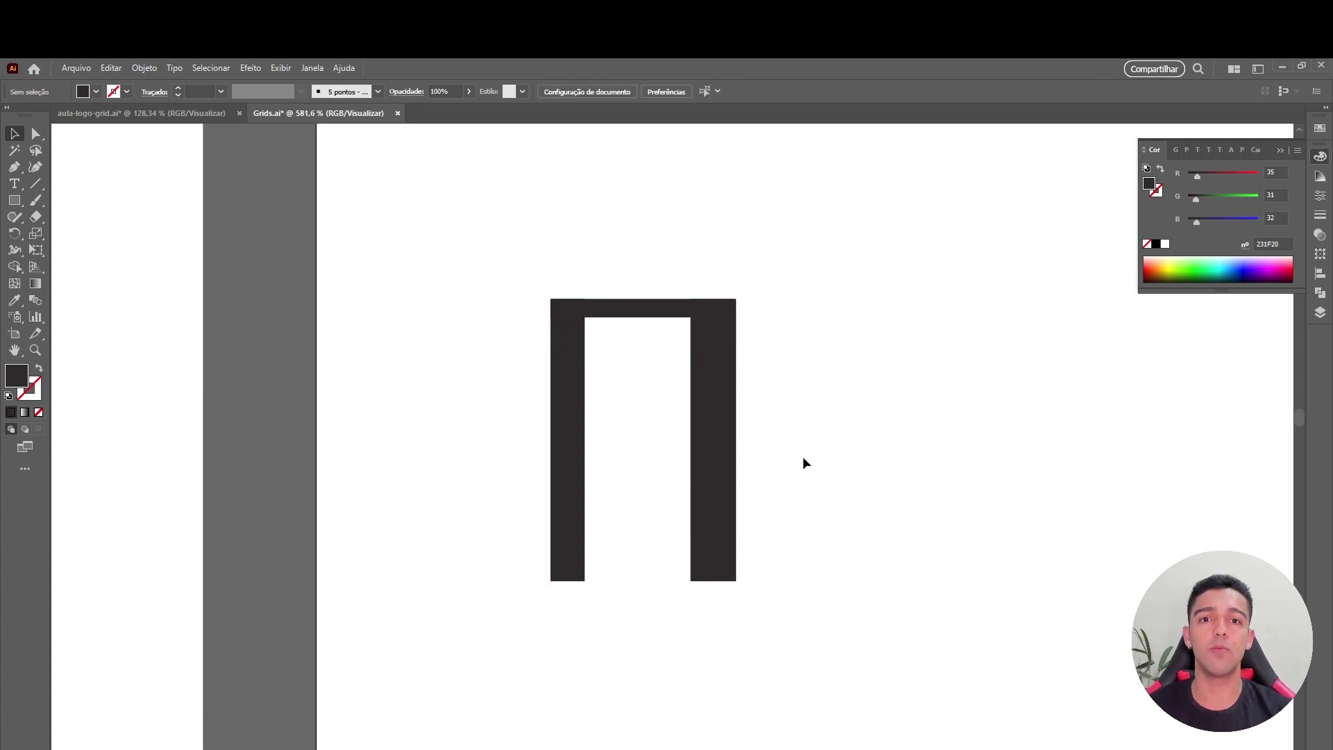
mouse_move(812, 373)
left_mouse_down()
mouse_move(718, 376)
mouse_move(727, 333)
left_mouse_up()
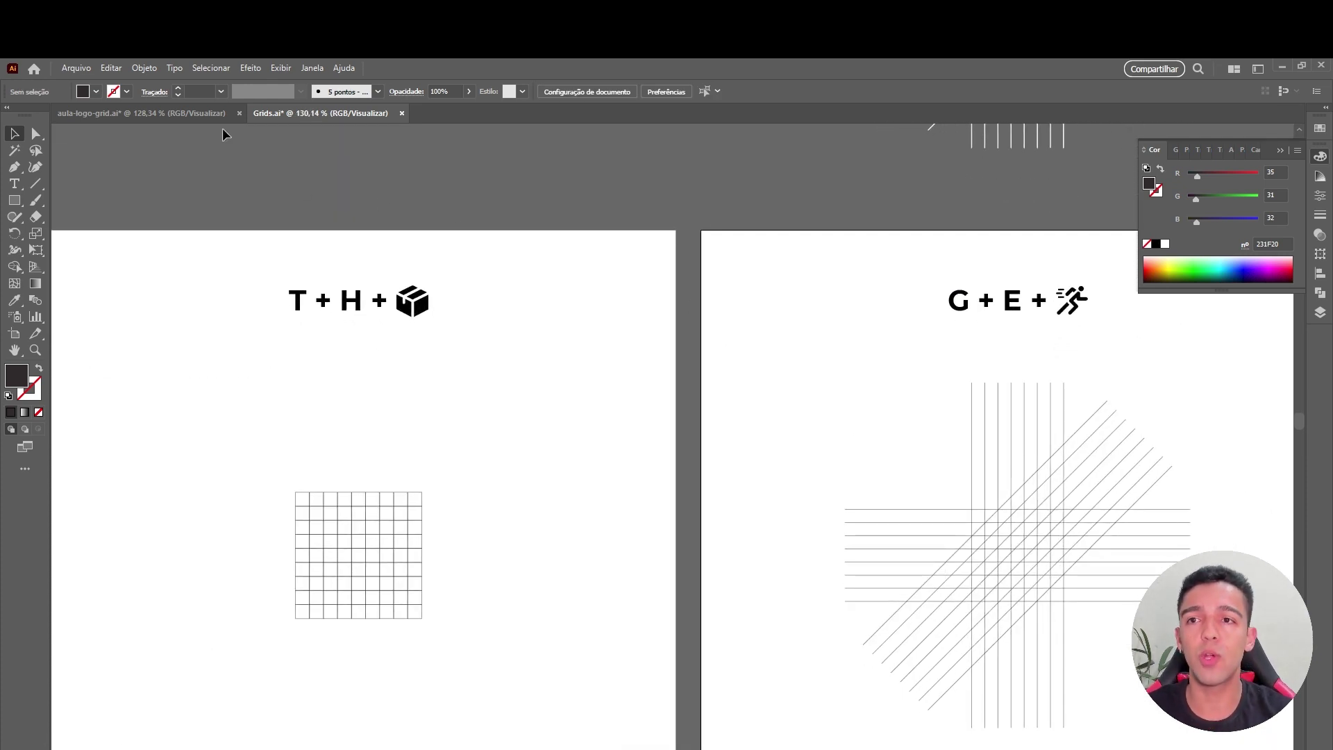
Zoom in on the P logo in aula-logo-grid.ai, then return to the Grids document.
left_click(215, 113)
mouse_move(824, 479)
left_mouse_down()
mouse_move(915, 460)
mouse_move(929, 381)
mouse_move(905, 407)
left_mouse_up()
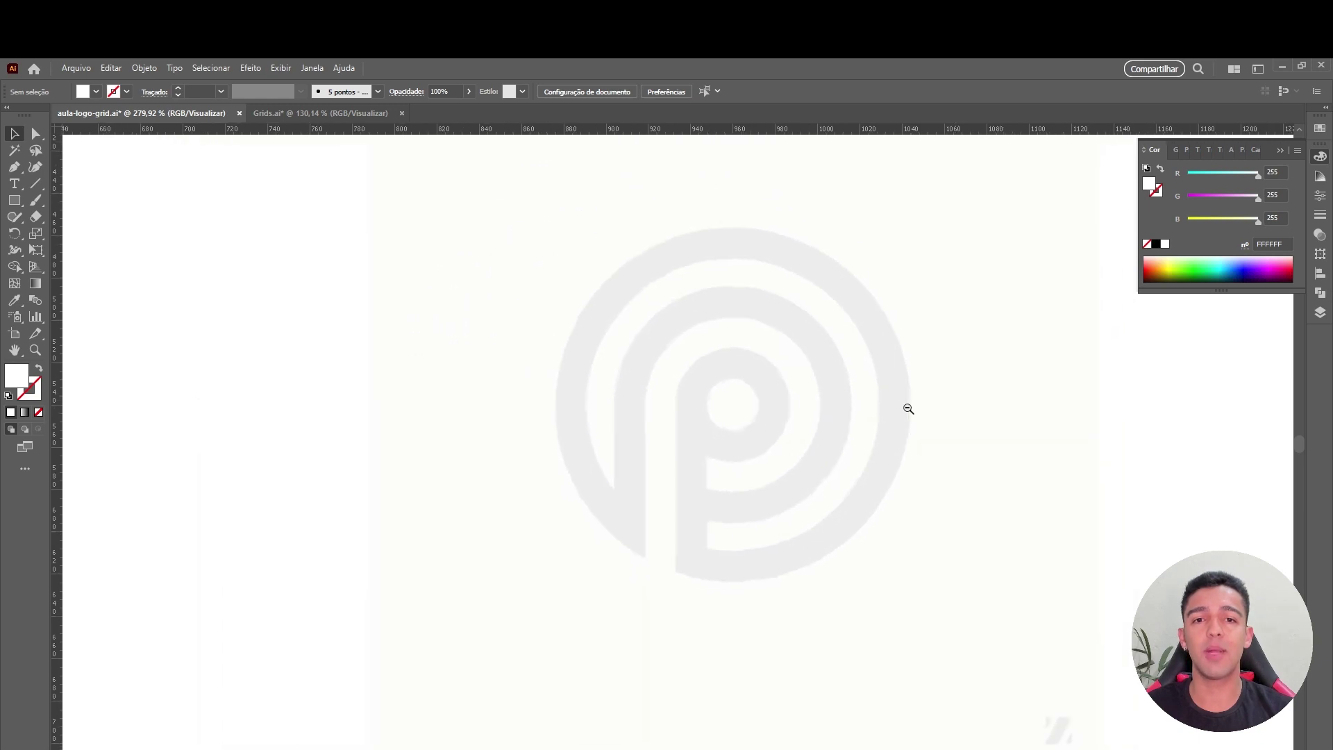
left_click(316, 113)
Scroll through the Grids artboards reviewing example logos, then switch back to aula-logo-grid.ai.
scroll(552, 288, "down", 3)
scroll(369, 432, "right", 5)
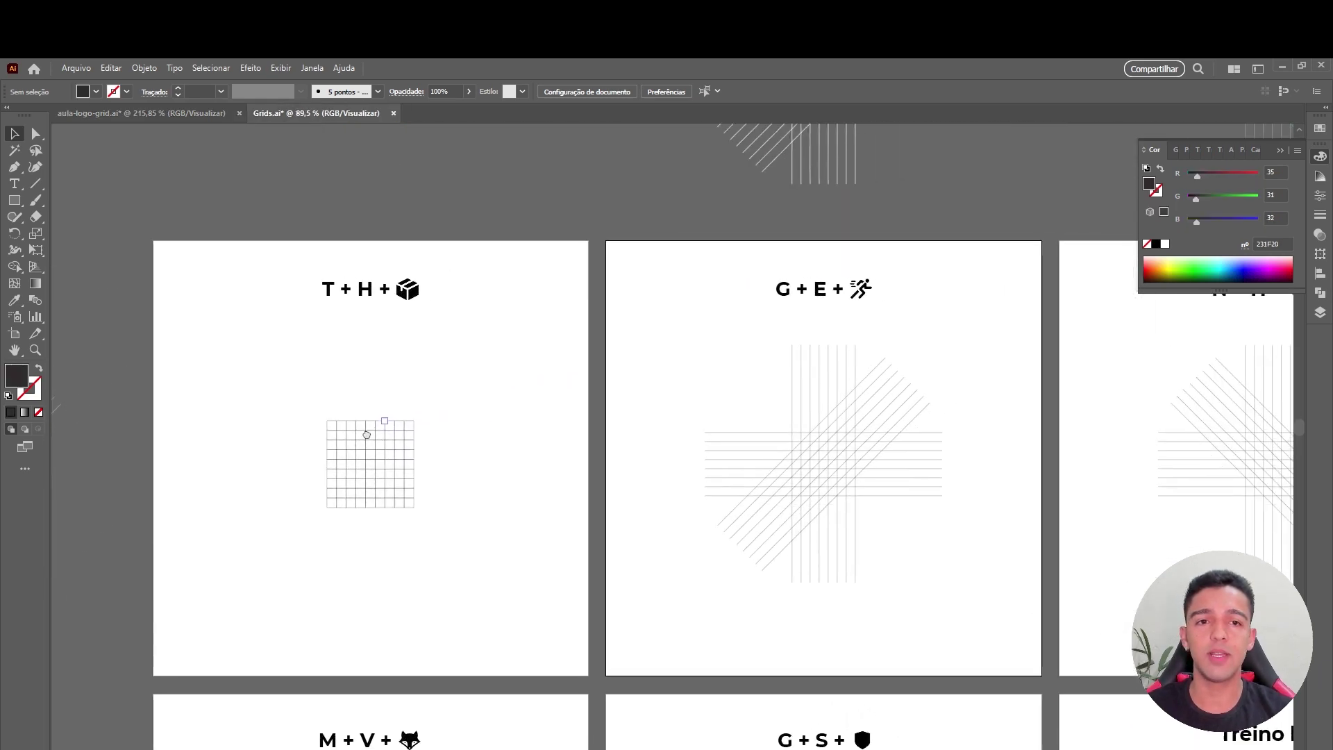
scroll(483, 364, "right", 5)
scroll(644, 393, "right", 3)
scroll(645, 393, "up", 3)
scroll(592, 385, "up", 3)
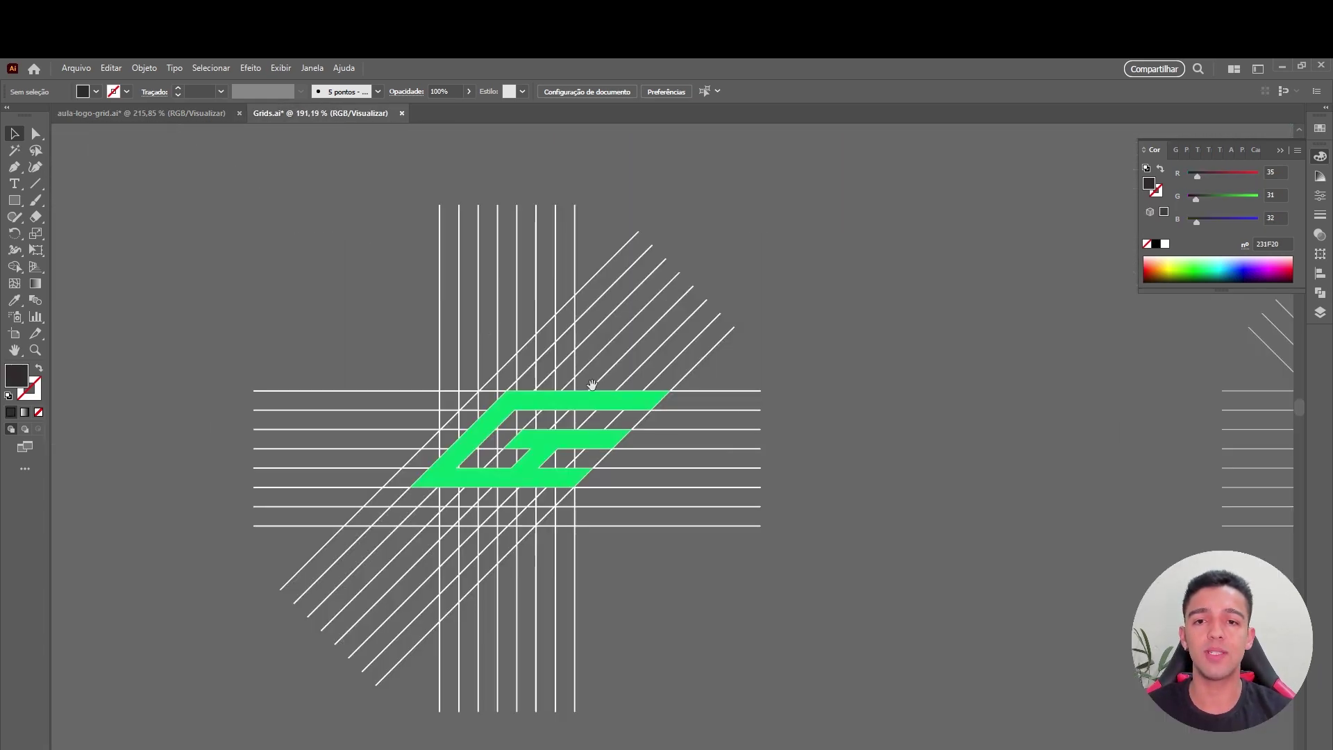
scroll(737, 429, "down", 2)
scroll(643, 539, "down", 4)
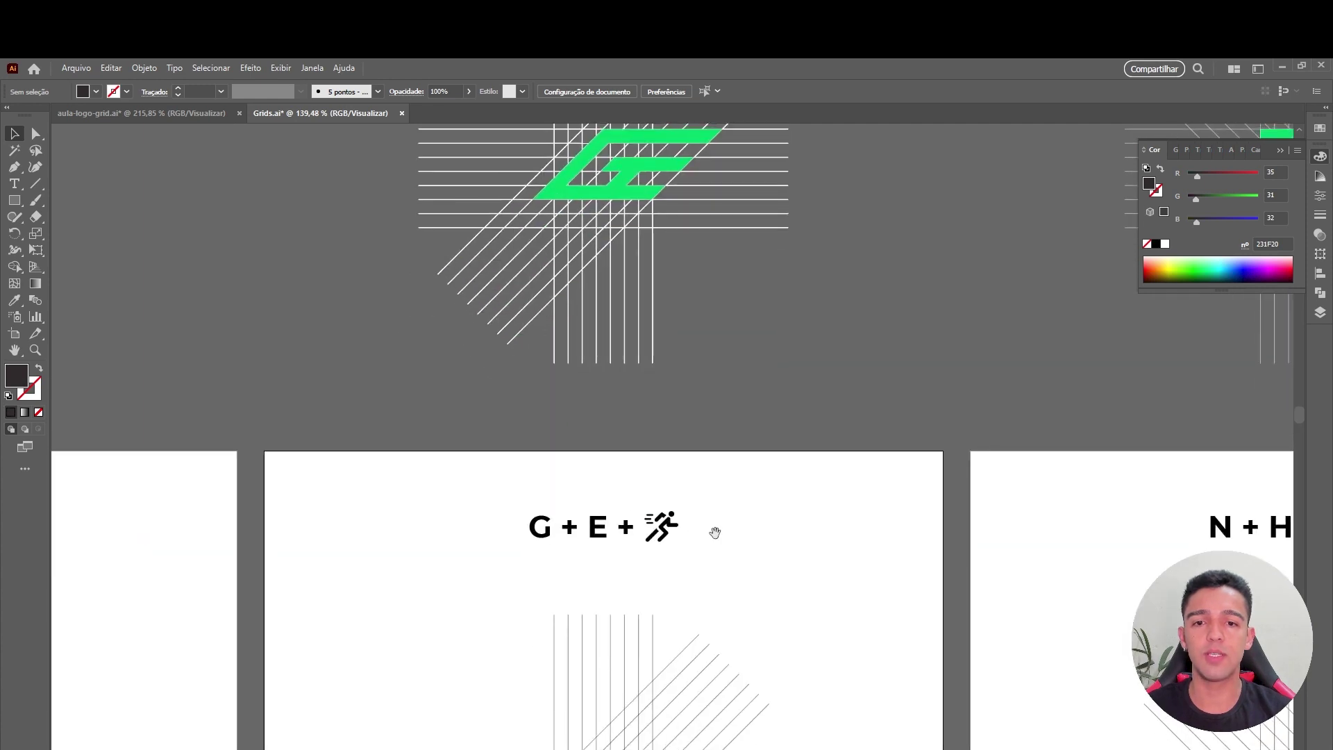
scroll(714, 532, "down", 4)
scroll(699, 422, "up", 2)
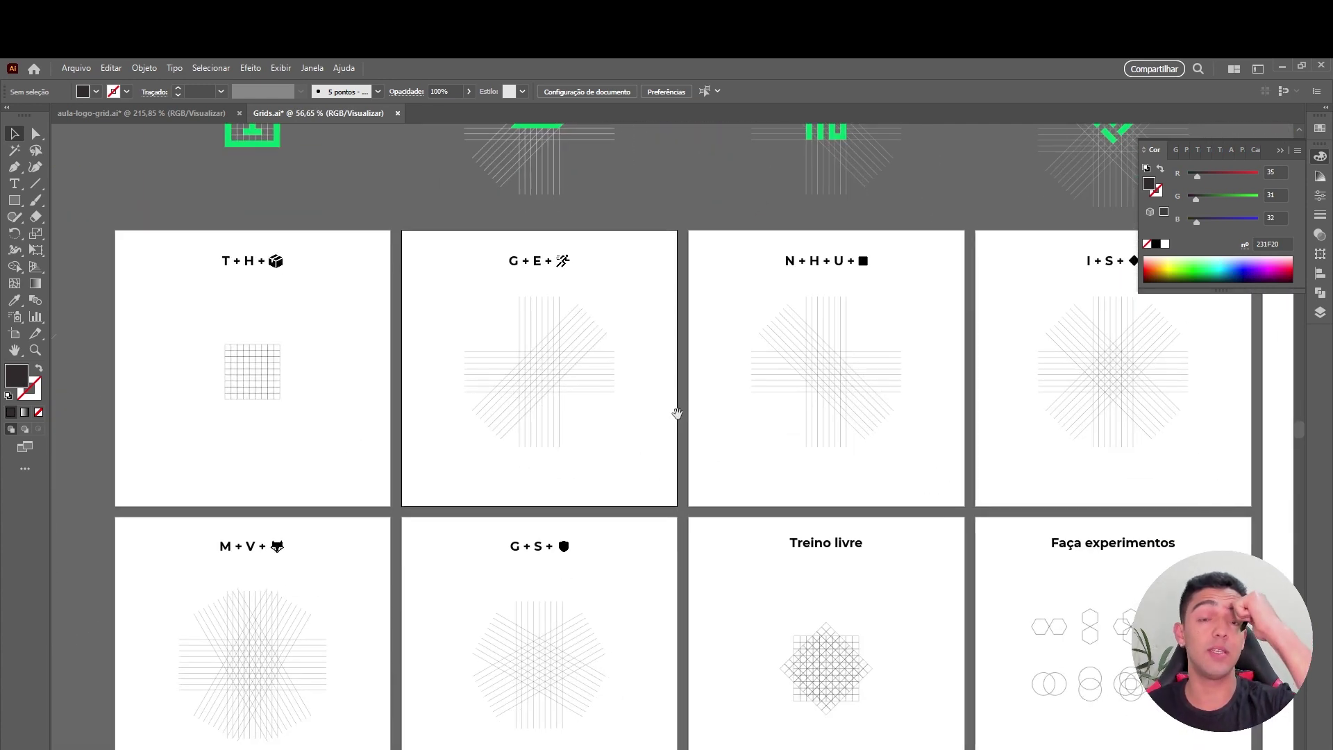
scroll(854, 334, "down", 3)
scroll(753, 373, "left", 3)
scroll(823, 491, "up", 2)
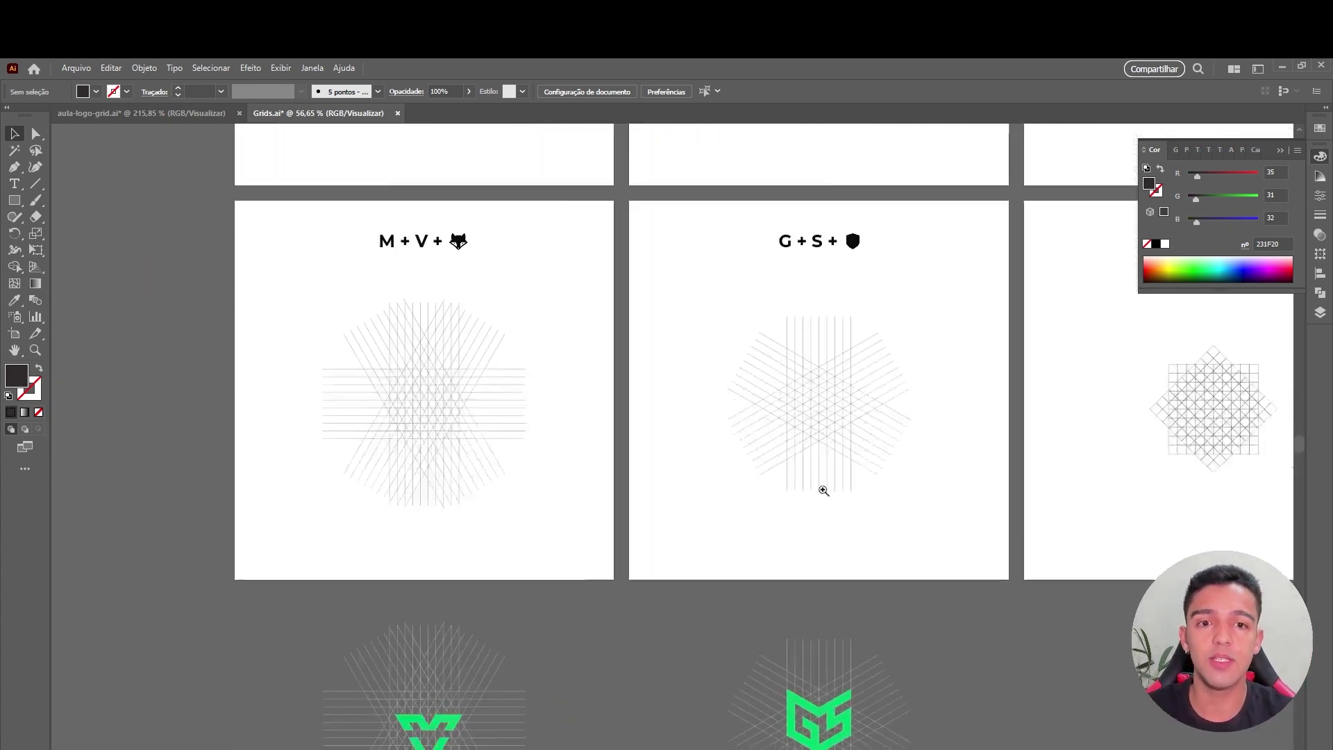
scroll(854, 470, "up", 3)
scroll(854, 470, "down", 4)
scroll(766, 367, "up", 3)
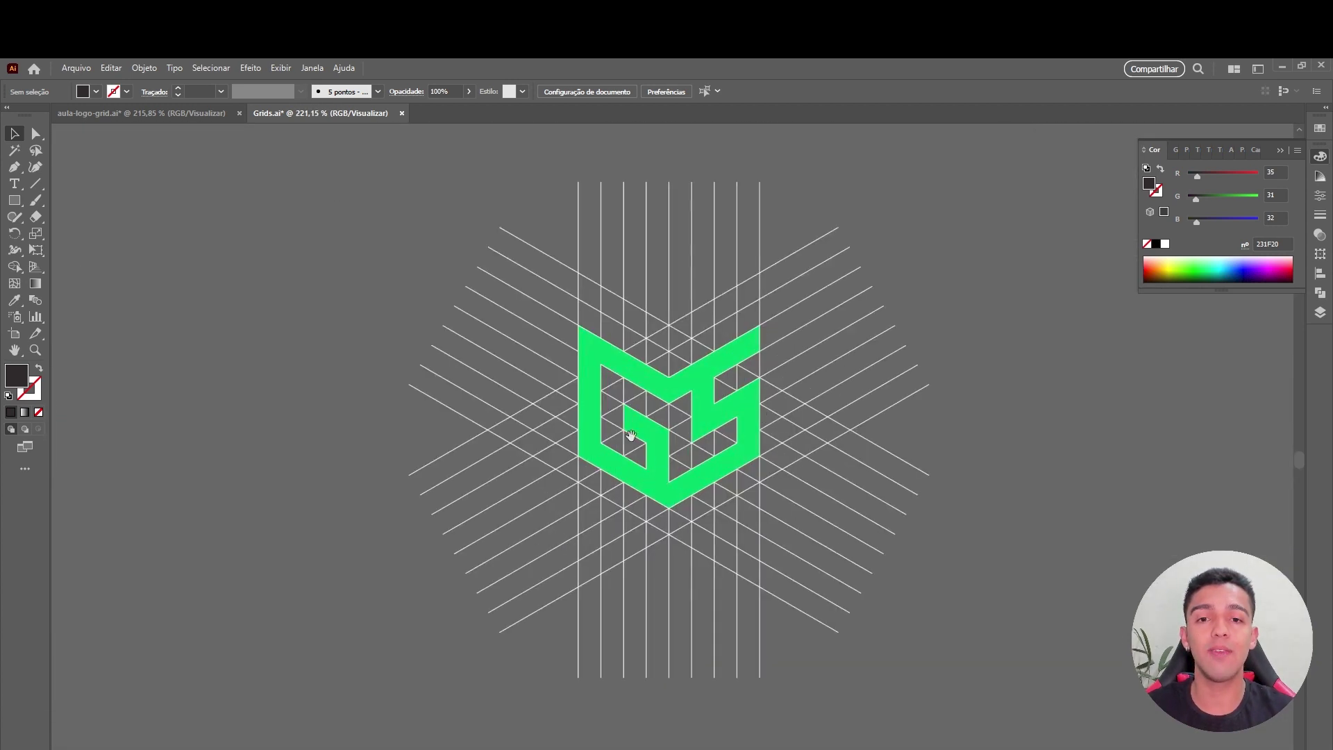
scroll(814, 396, "down", 3)
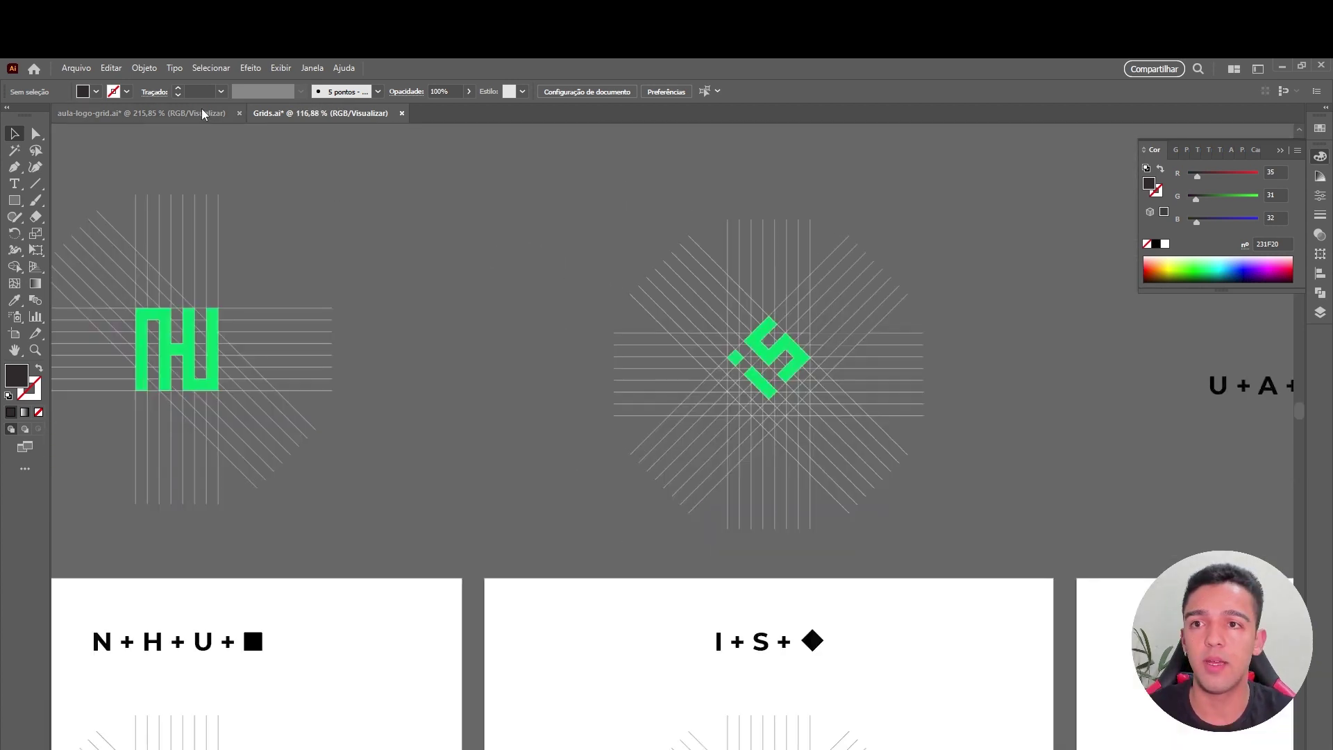
left_click(201, 113)
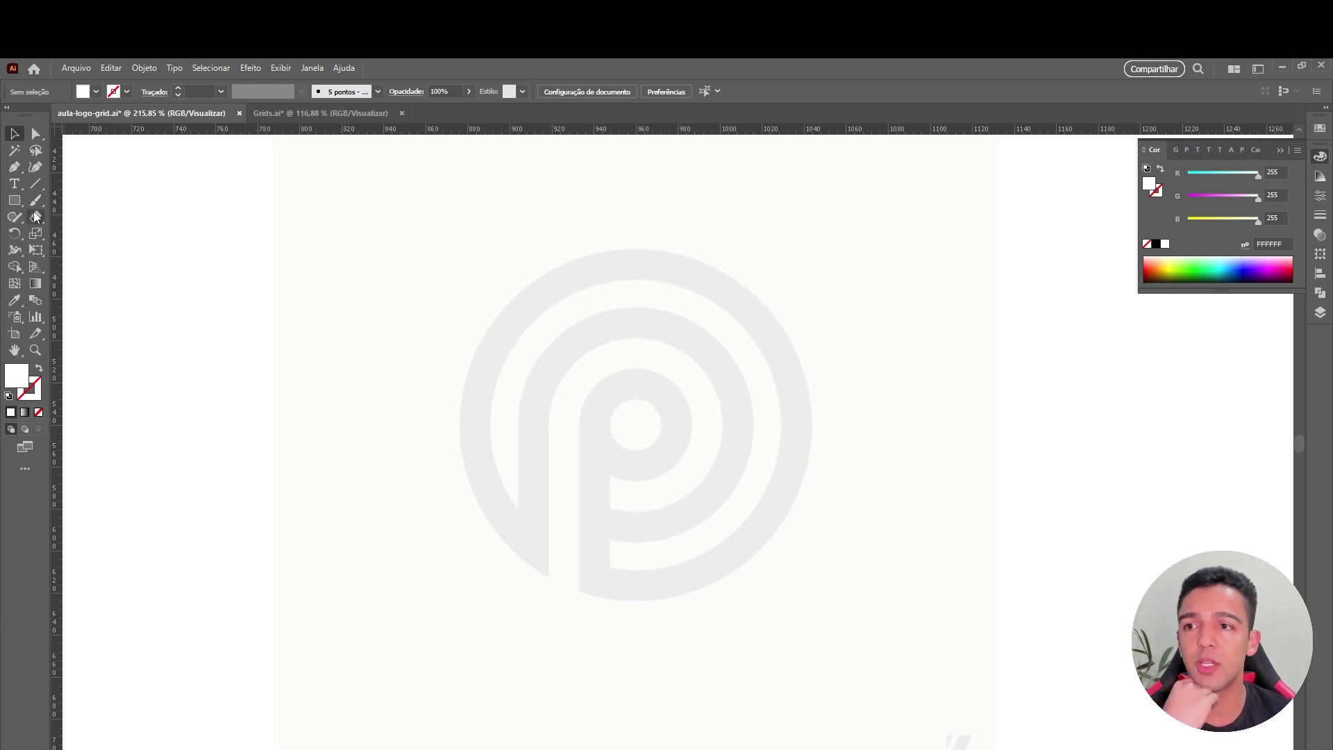
Draw a small circle with the Ellipse tool over the top of the P's inner bowl.
left_click(15, 196)
left_click(90, 233)
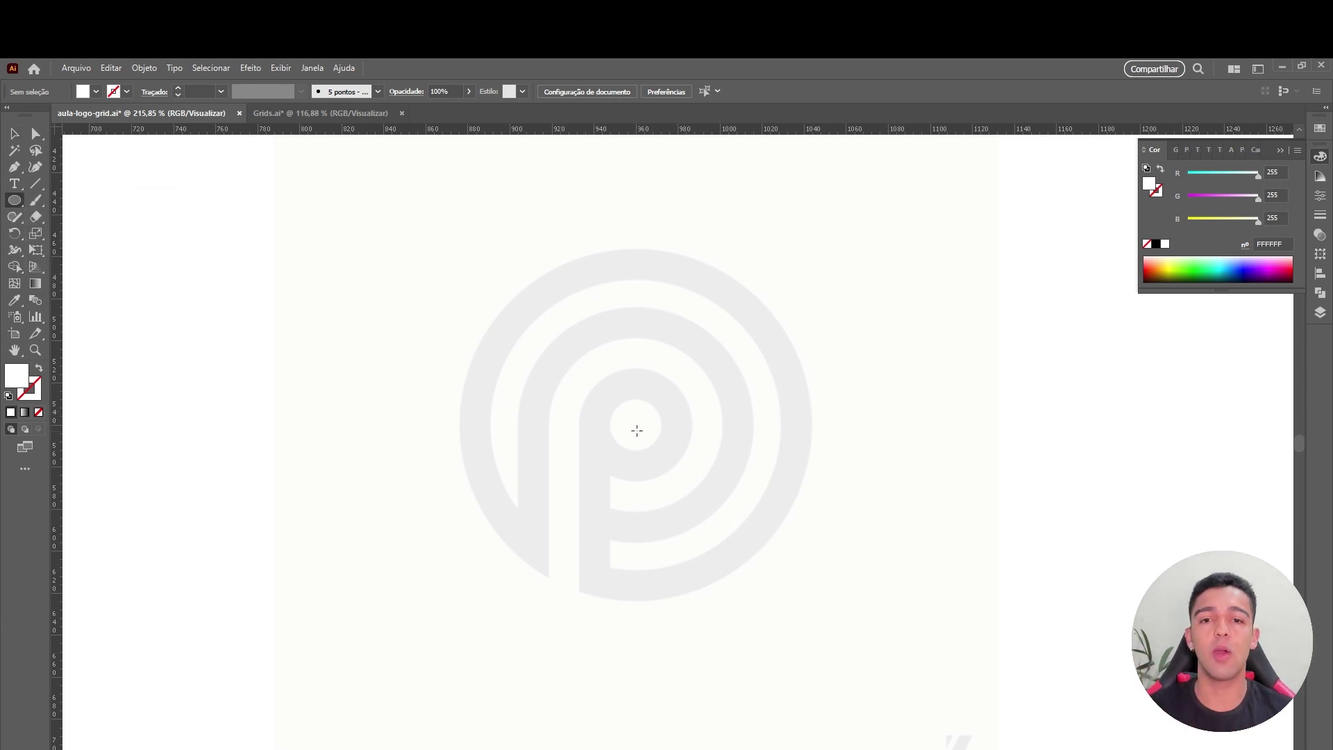
left_click_drag(636, 432, 659, 410)
key("ctrl+z")
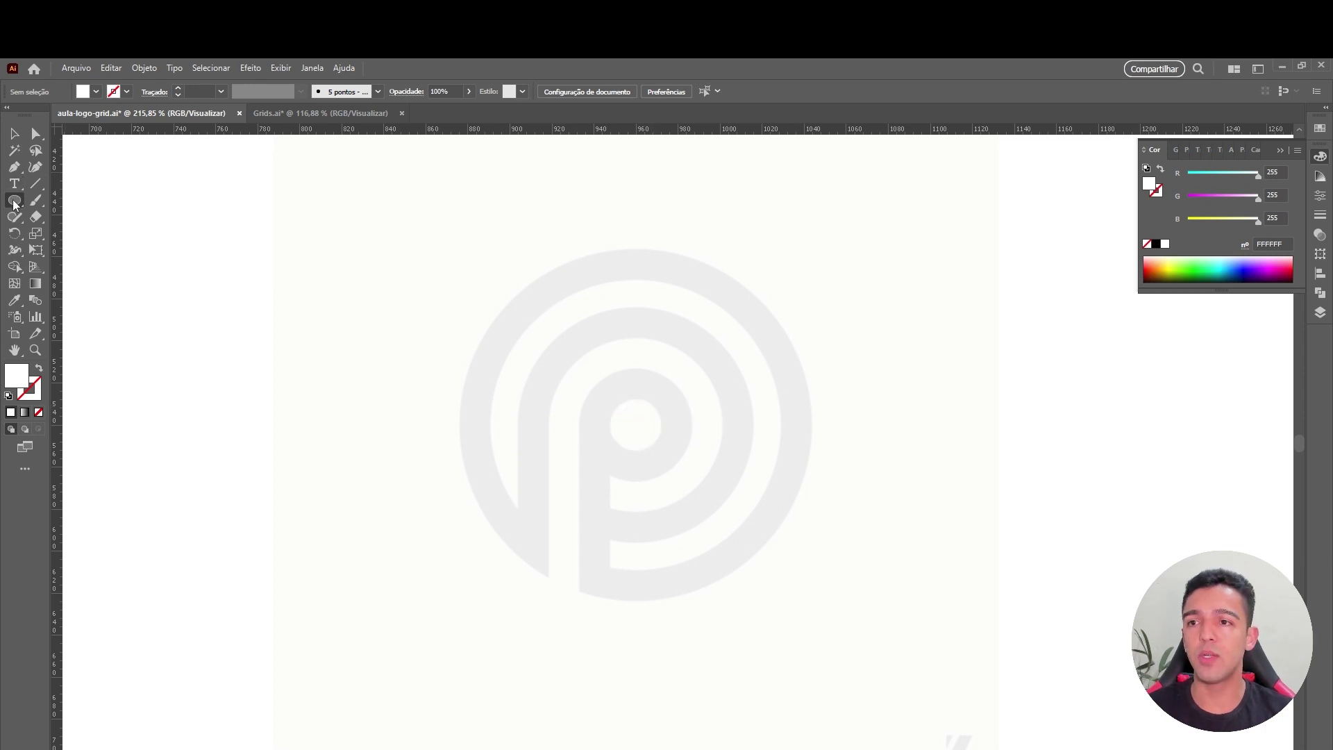
left_click(21, 200)
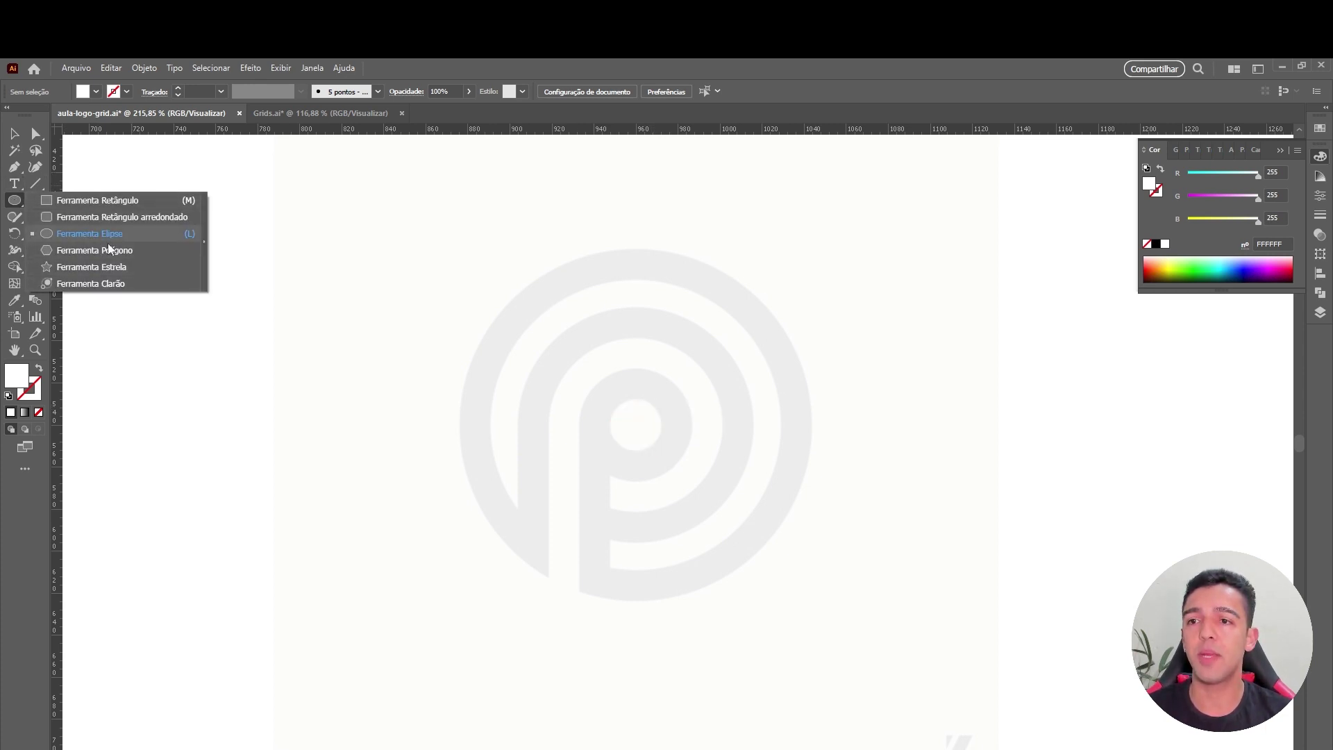
left_click(117, 249)
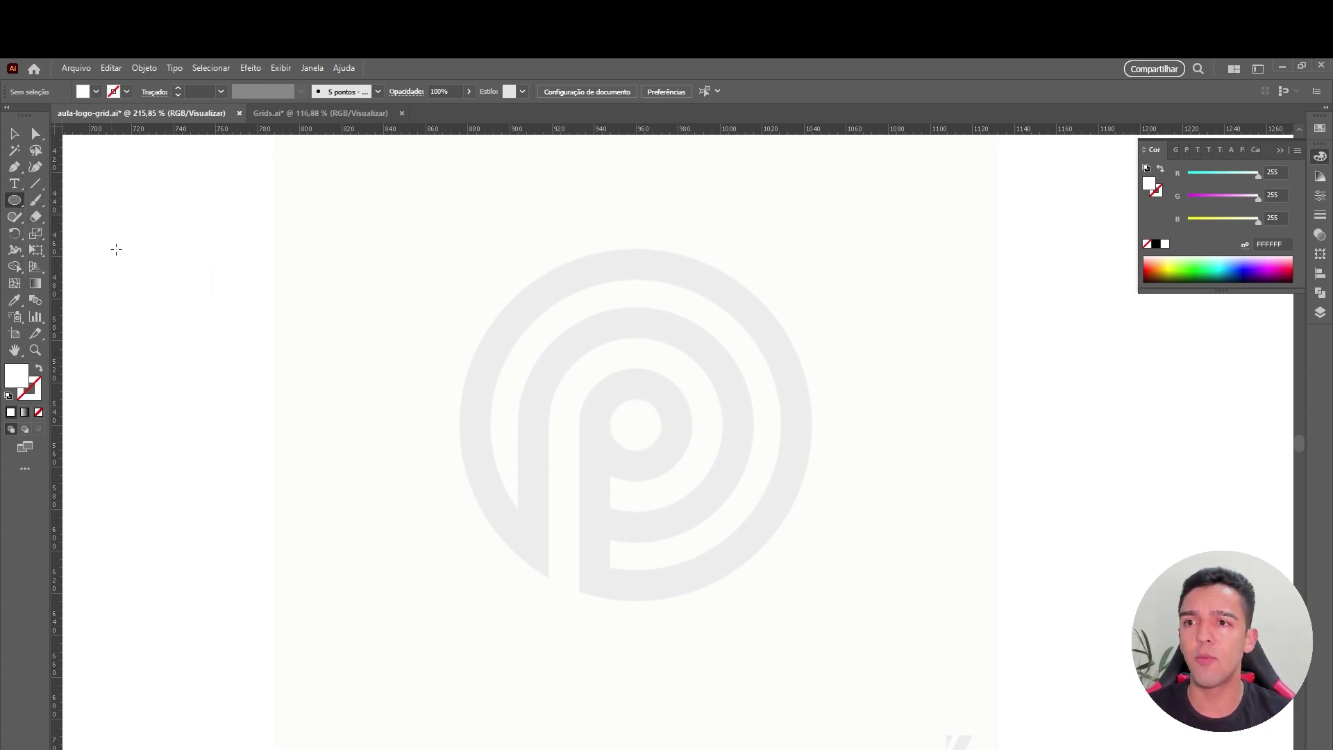
left_click_drag(597, 346, 750, 603)
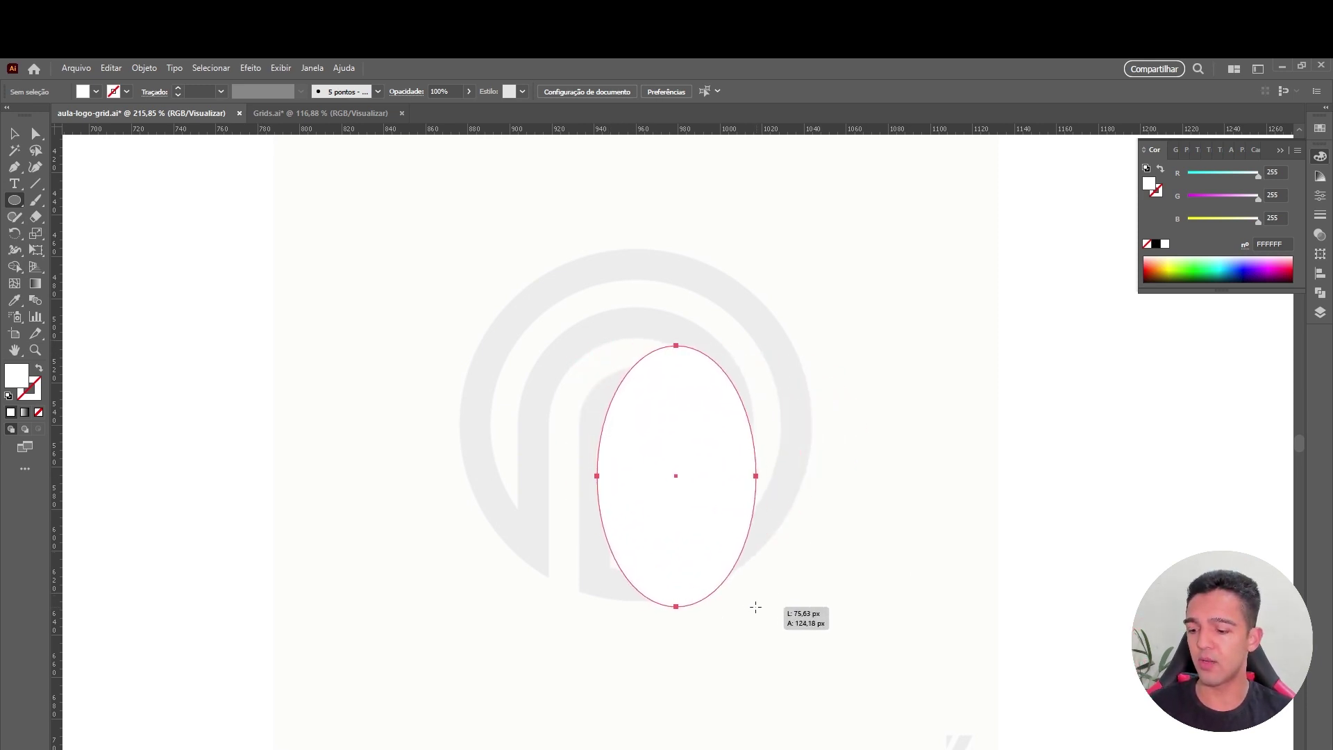
left_click_drag(750, 603, 636, 404)
Fill the circle with blue 3F64AF using the Color Picker.
left_click(1206, 266)
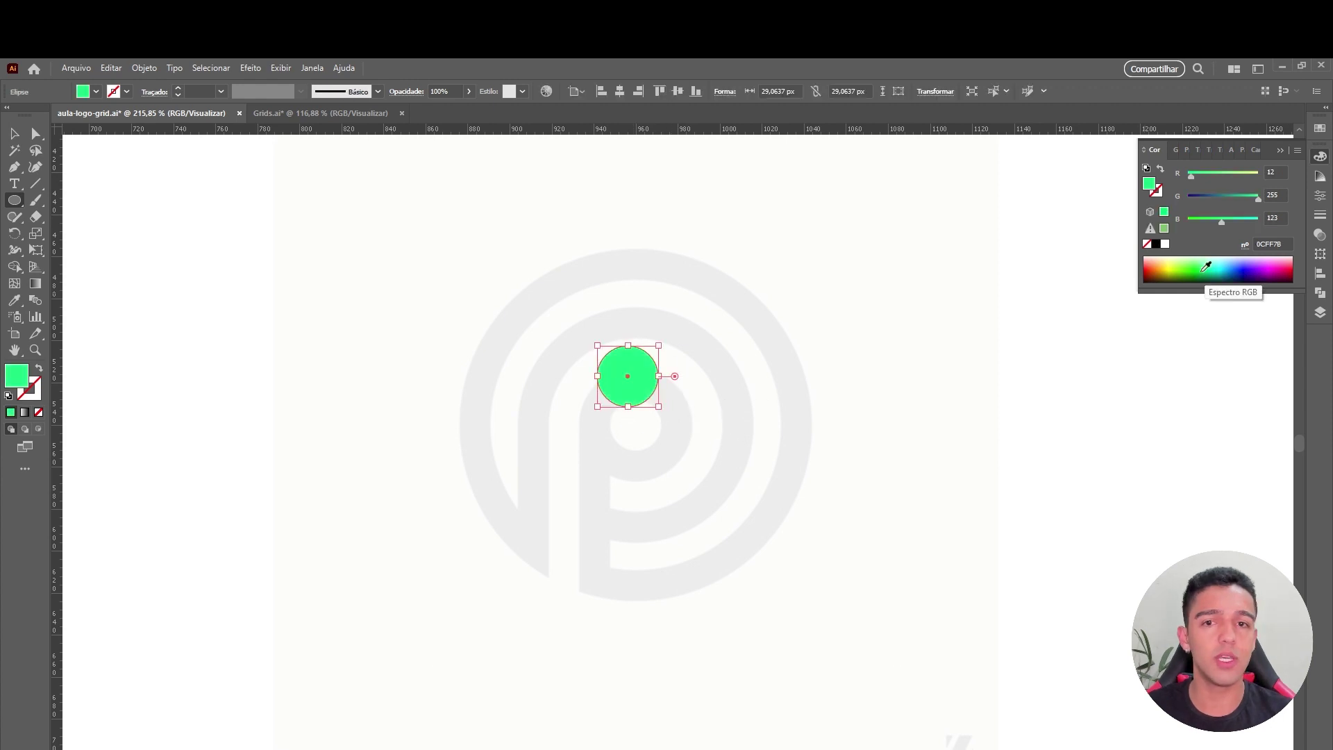
double_click(19, 377)
left_click_drag(512, 366, 547, 303)
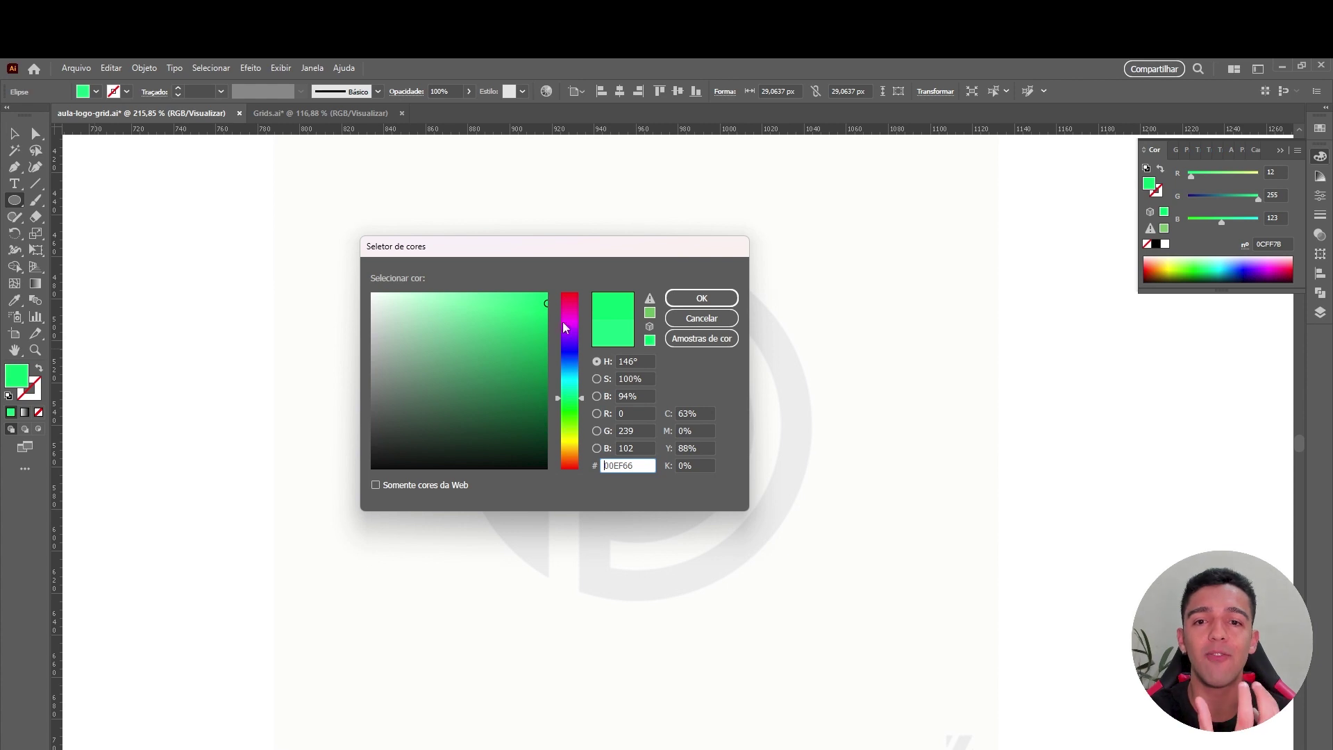
mouse_move(573, 388)
left_mouse_down()
mouse_move(580, 328)
mouse_move(582, 452)
mouse_move(580, 361)
left_mouse_up()
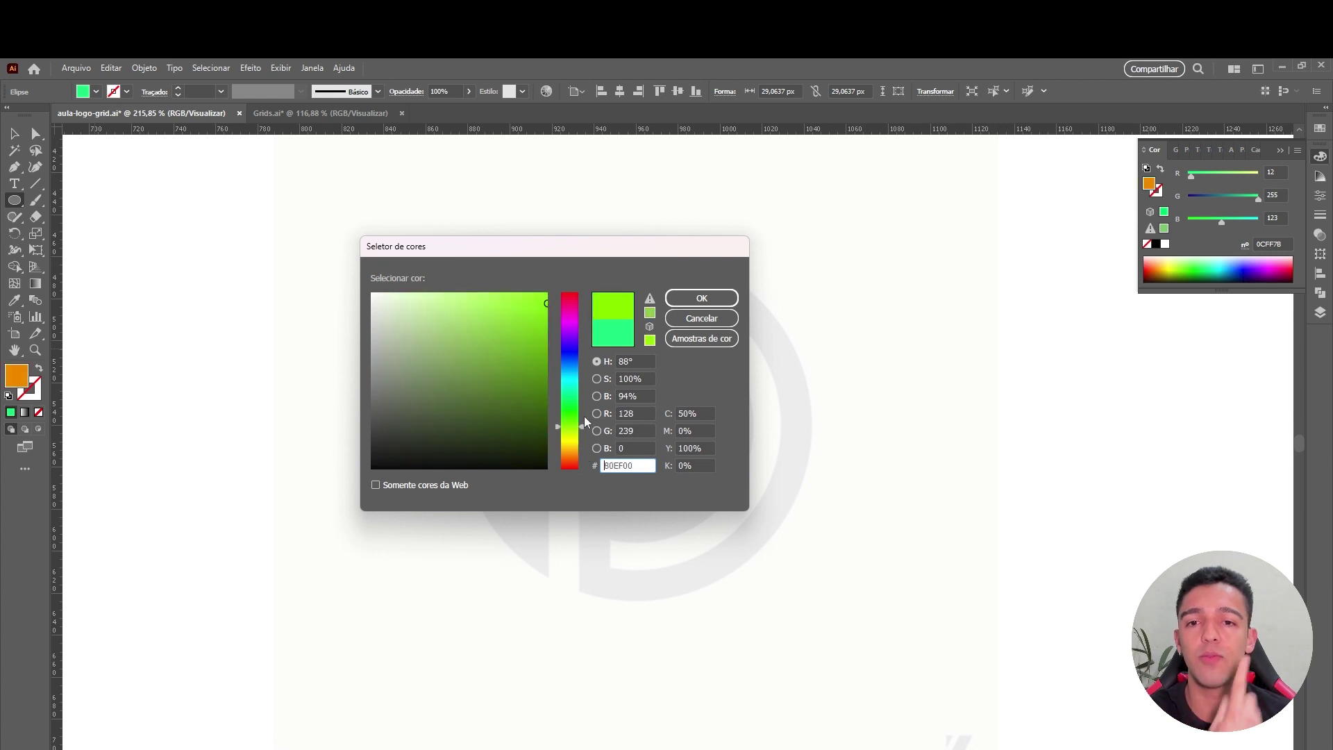
left_click_drag(518, 310, 485, 346)
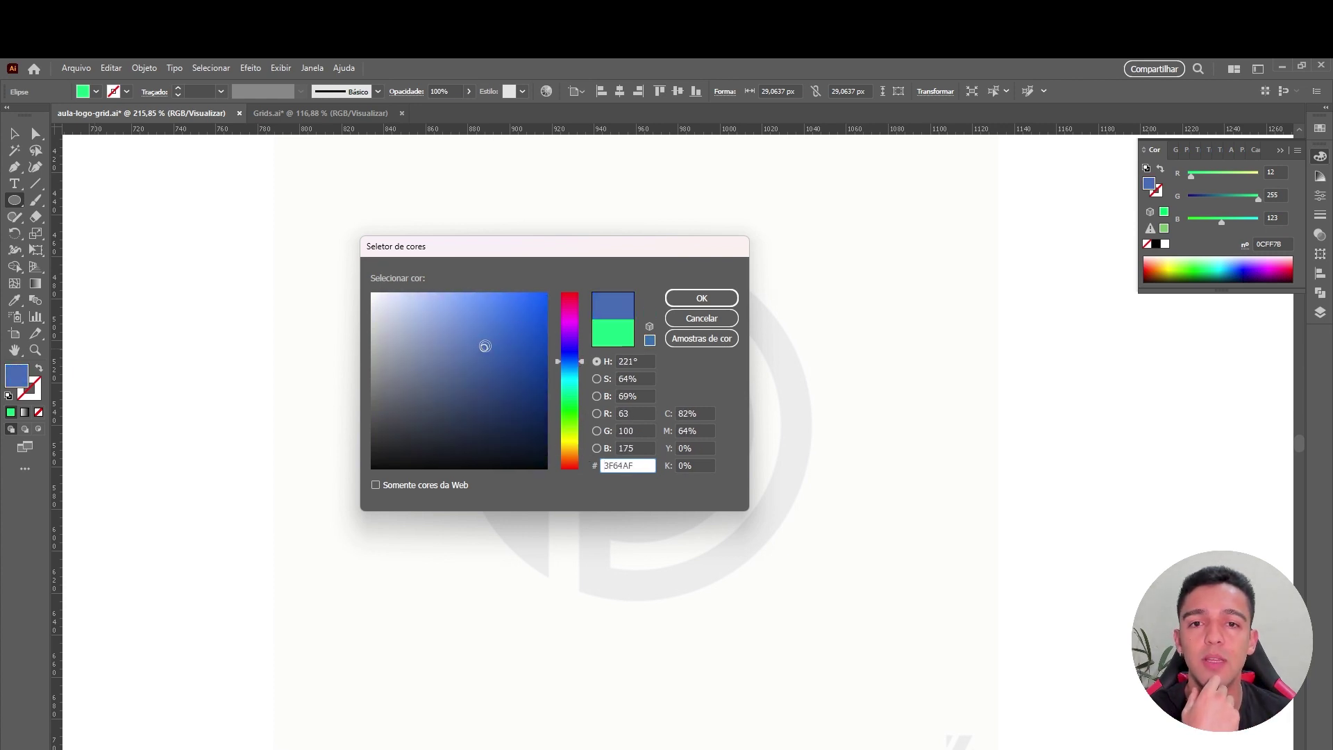
left_click(701, 298)
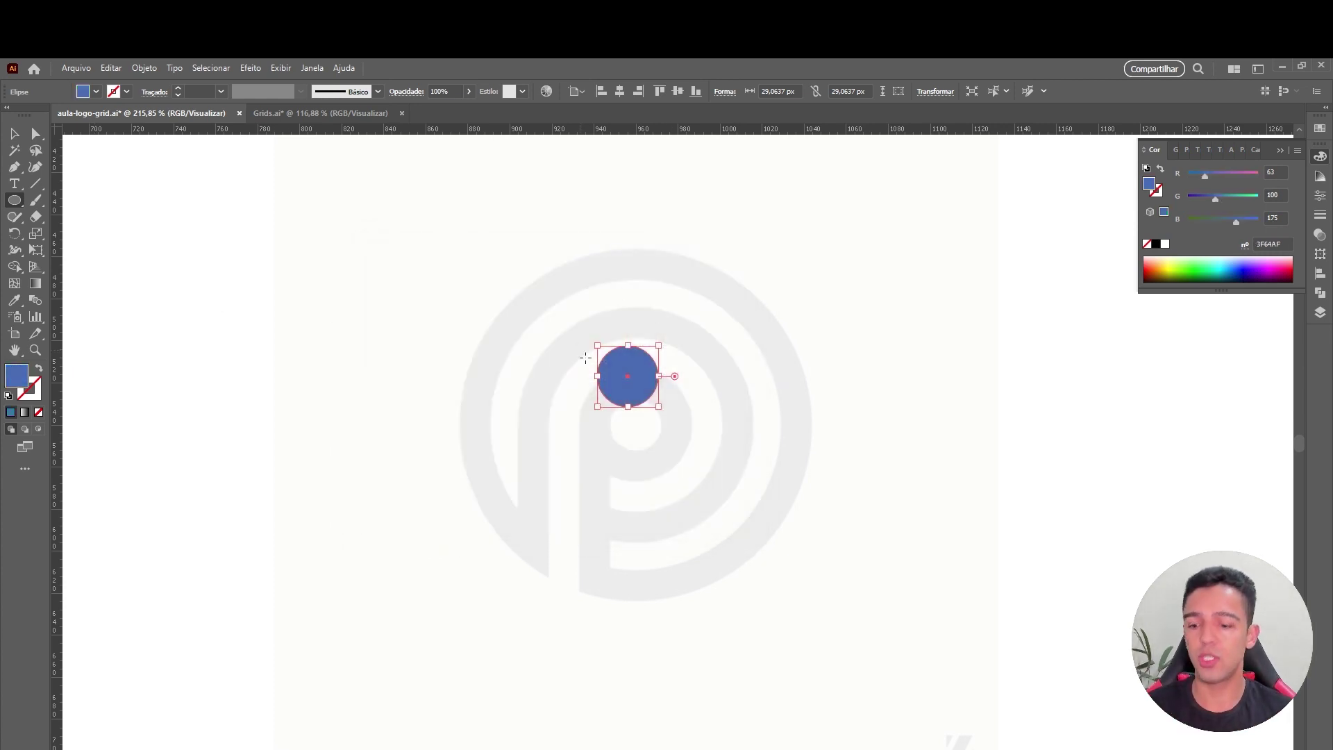
Shrink the blue circle to about 25 px and move it to the upper right.
key("v")
scroll(633, 425, "up", 3)
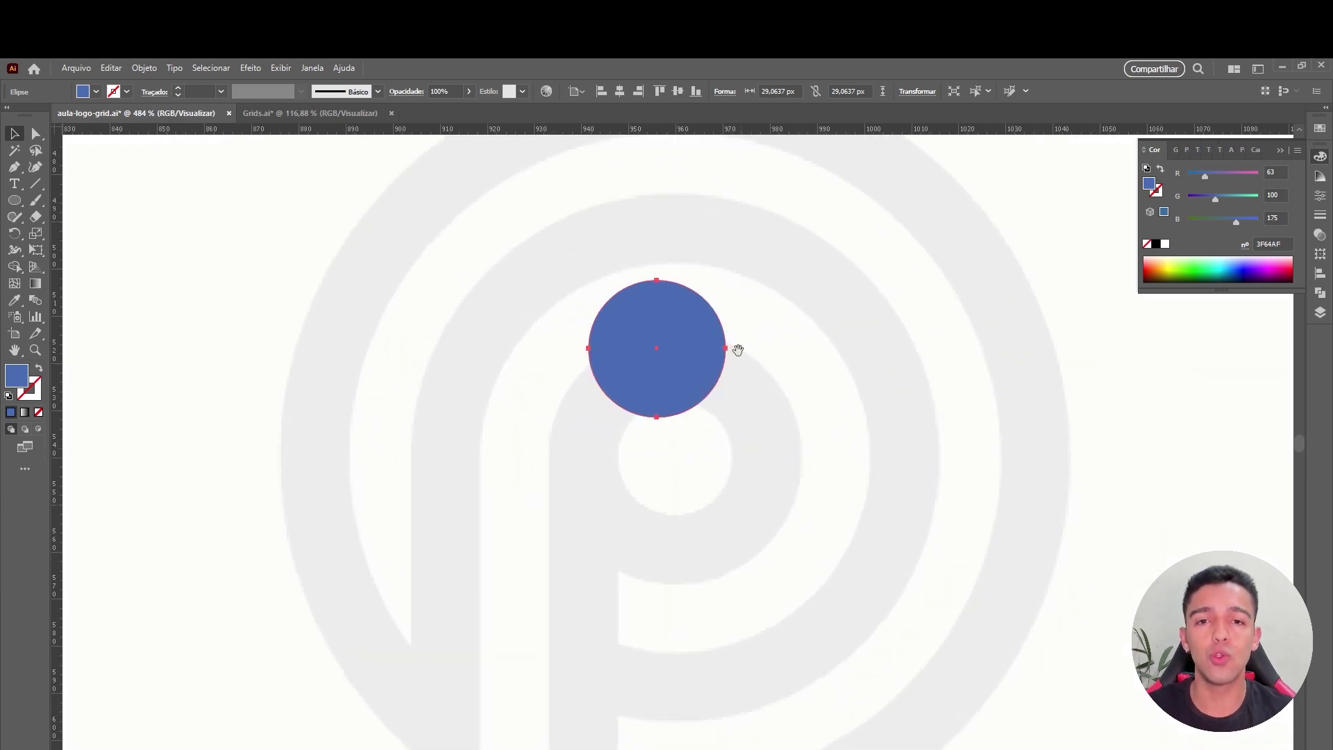
scroll(660, 327, "down", 2)
left_click_drag(621, 304, 638, 377)
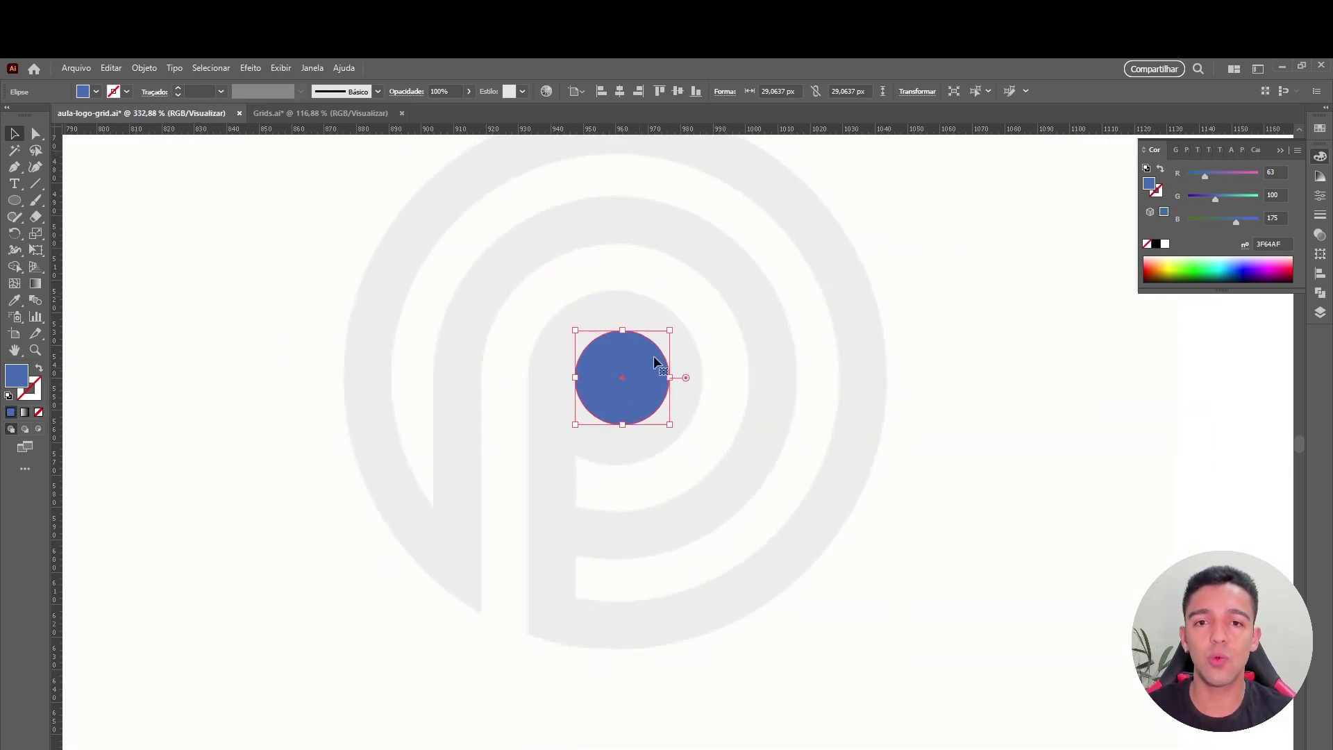
left_click_drag(671, 331, 657, 338)
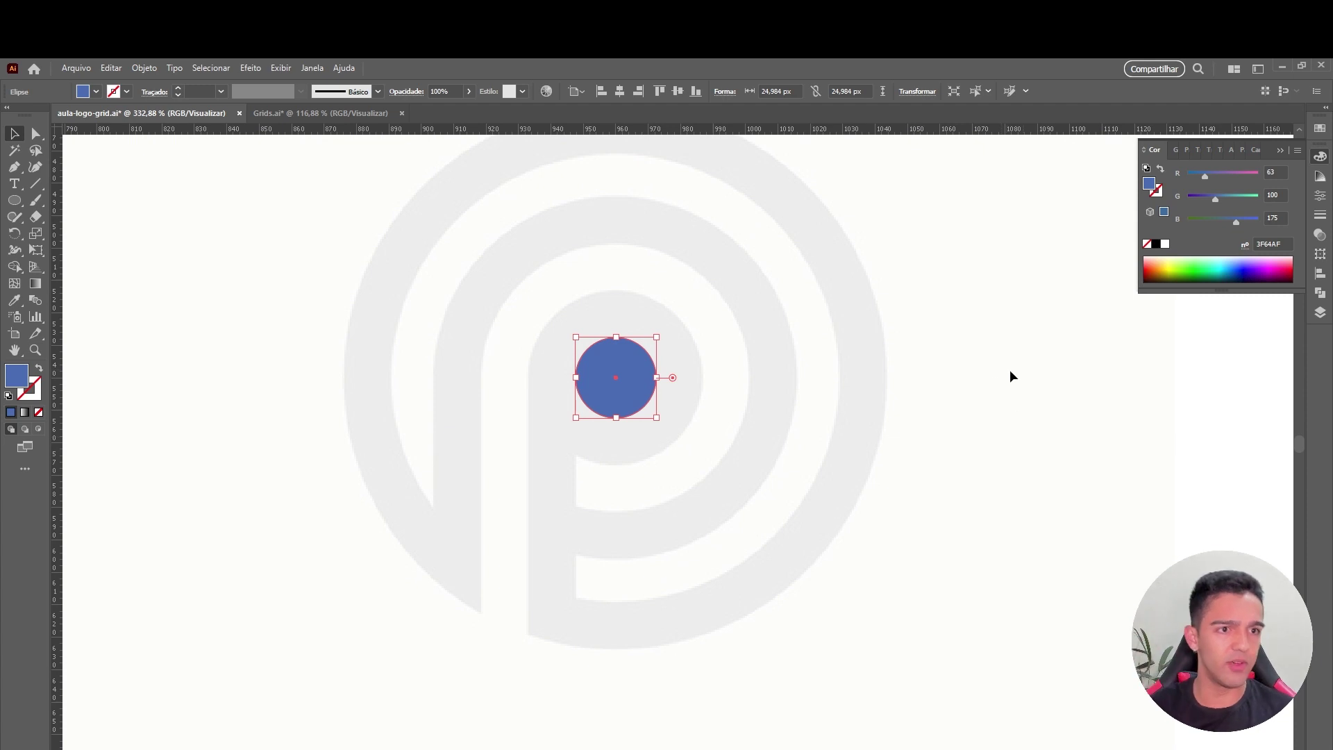
scroll(970, 375, "down", 3)
left_click_drag(693, 381, 974, 259)
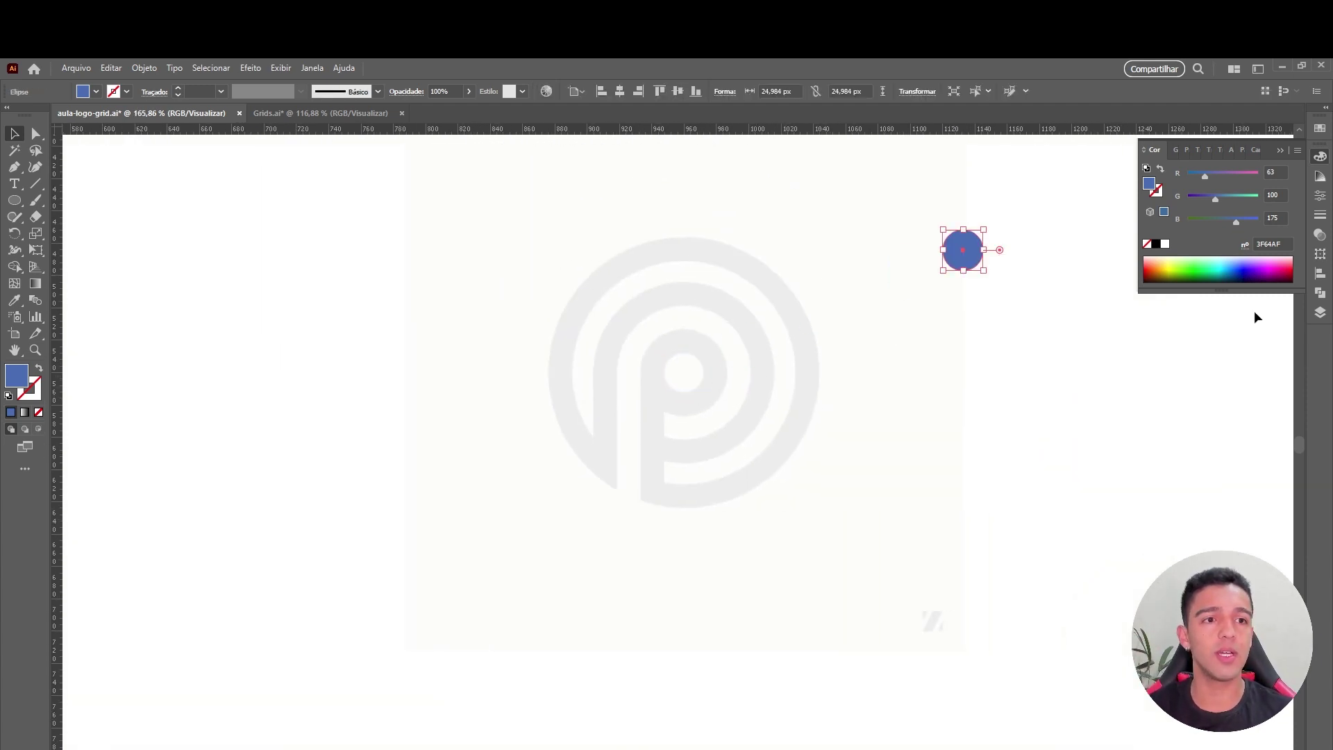
Delete the blue circle, leave full-screen mode and switch to the Grids.ai document.
left_click(1319, 316)
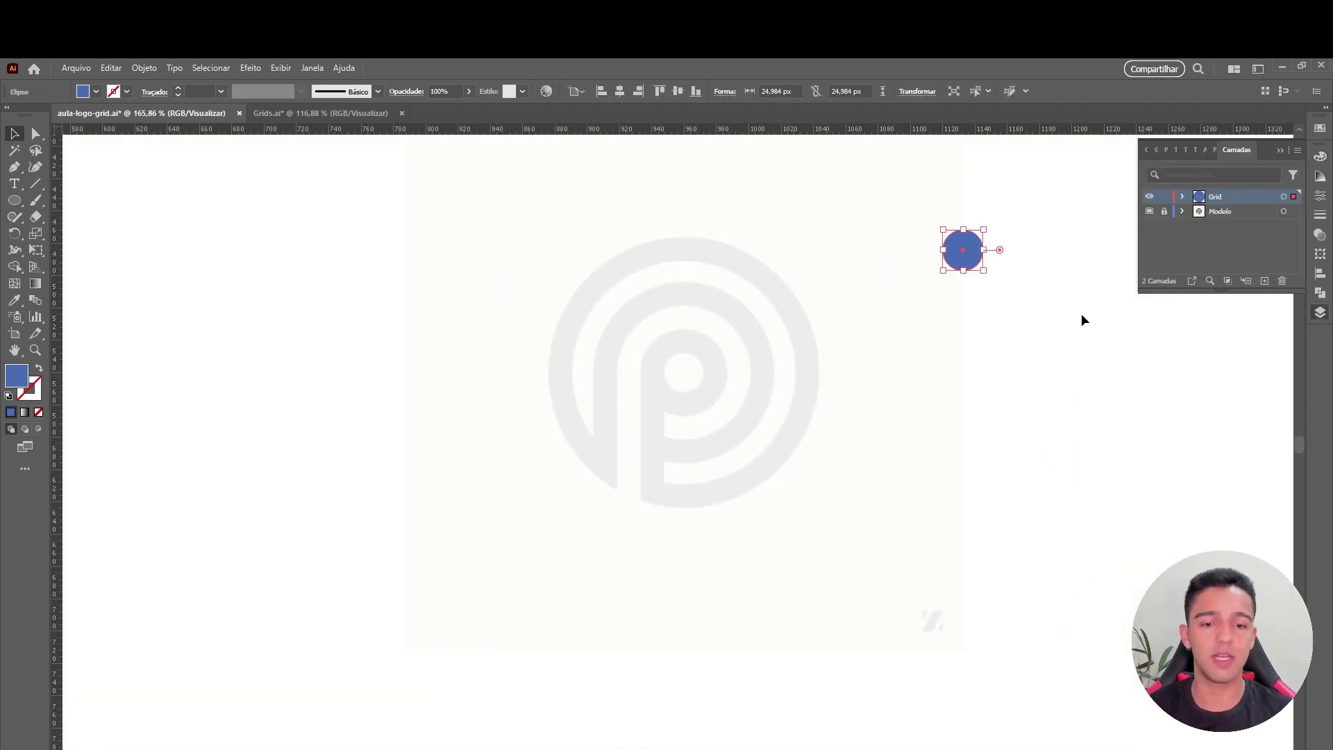
key("Delete")
key("f")
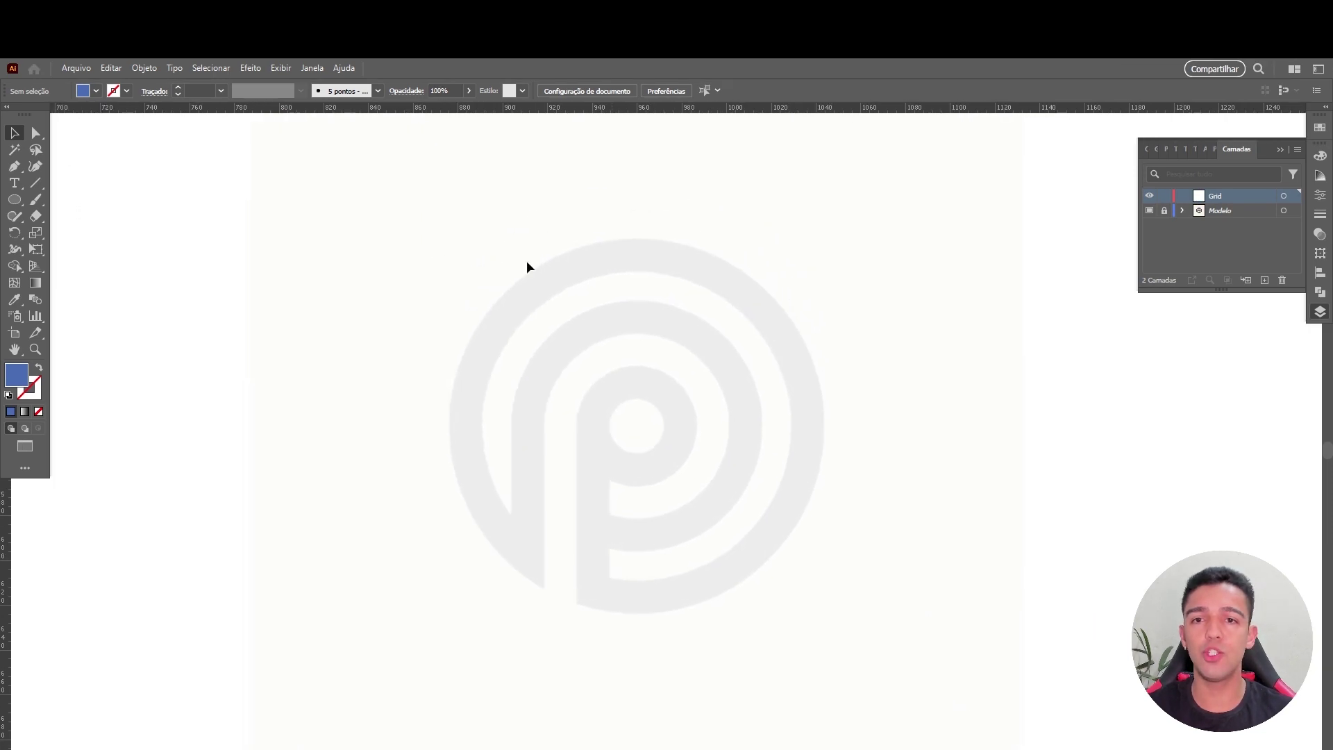
scroll(597, 335, "up", 1)
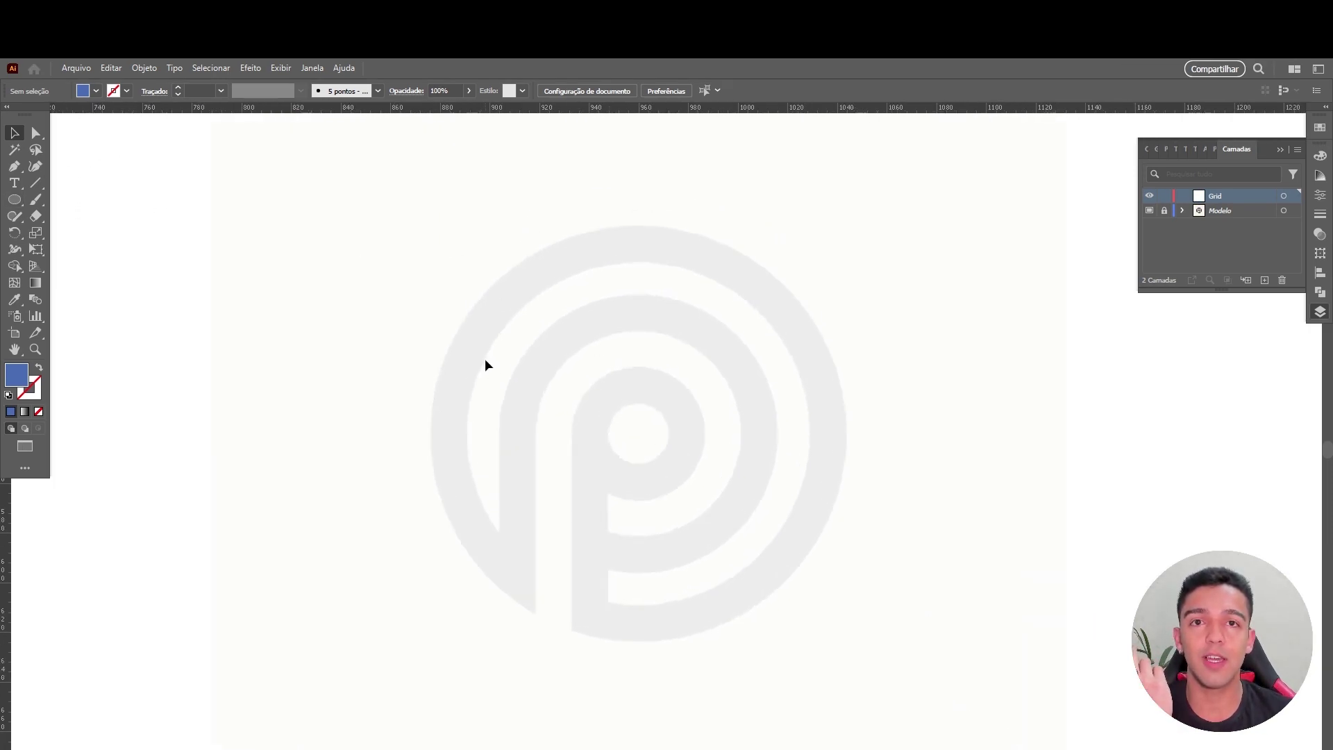
key("shift+f")
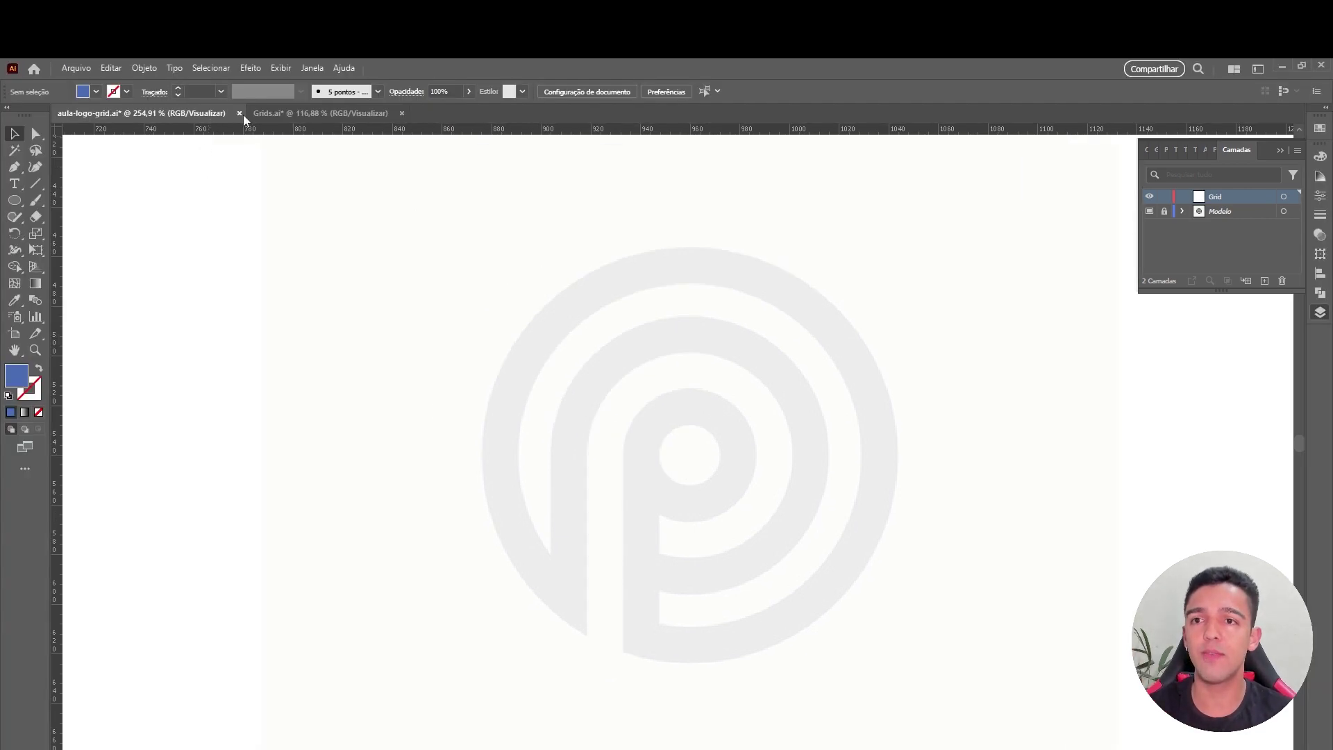
left_click(319, 113)
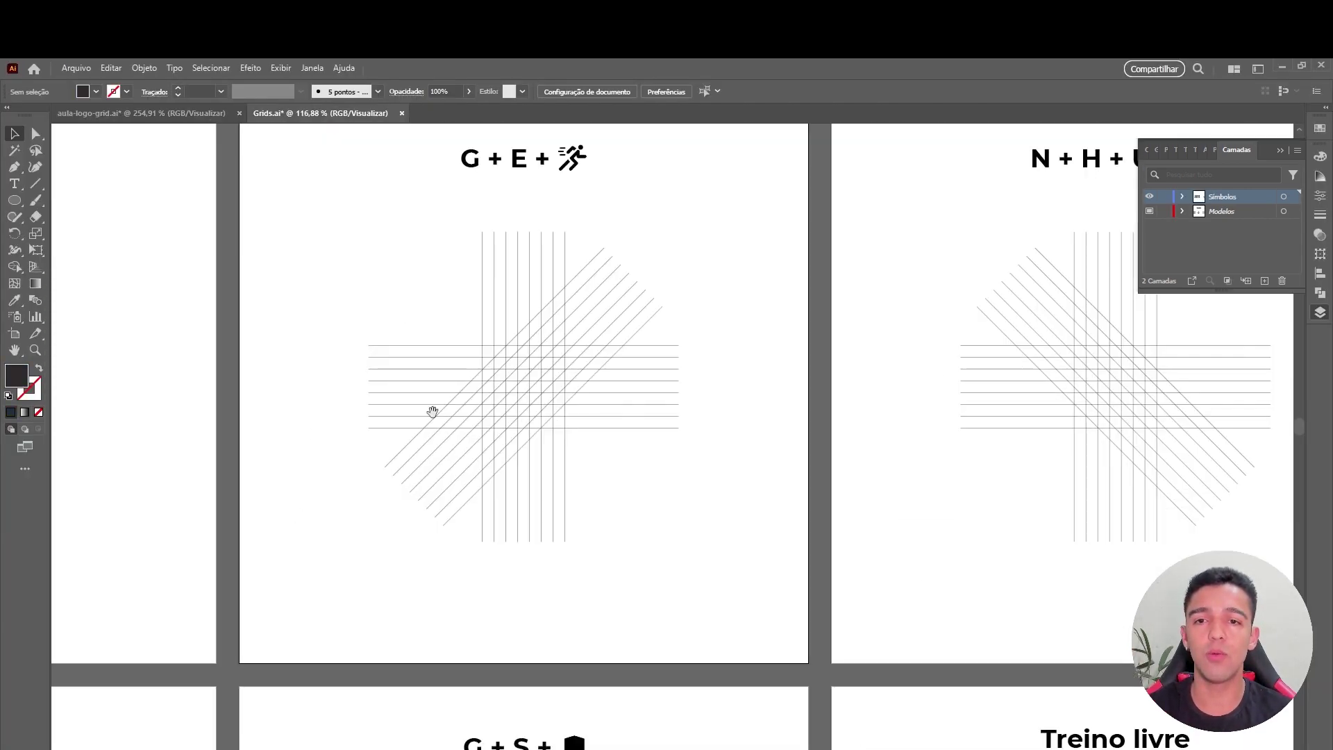
Scroll to a square grid in Grids.ai, then return to aula-logo-grid.ai.
scroll(451, 389, "left", 5)
scroll(473, 371, "up", 5)
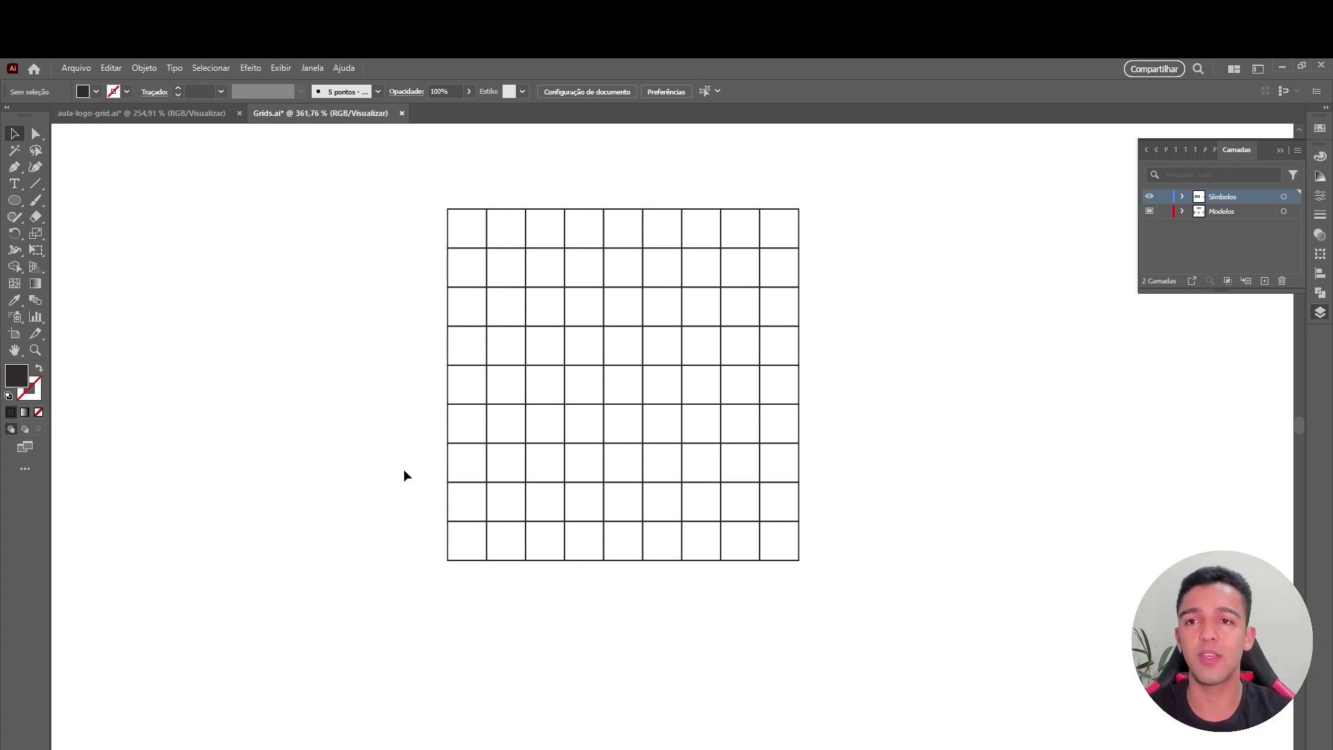
left_click(221, 113)
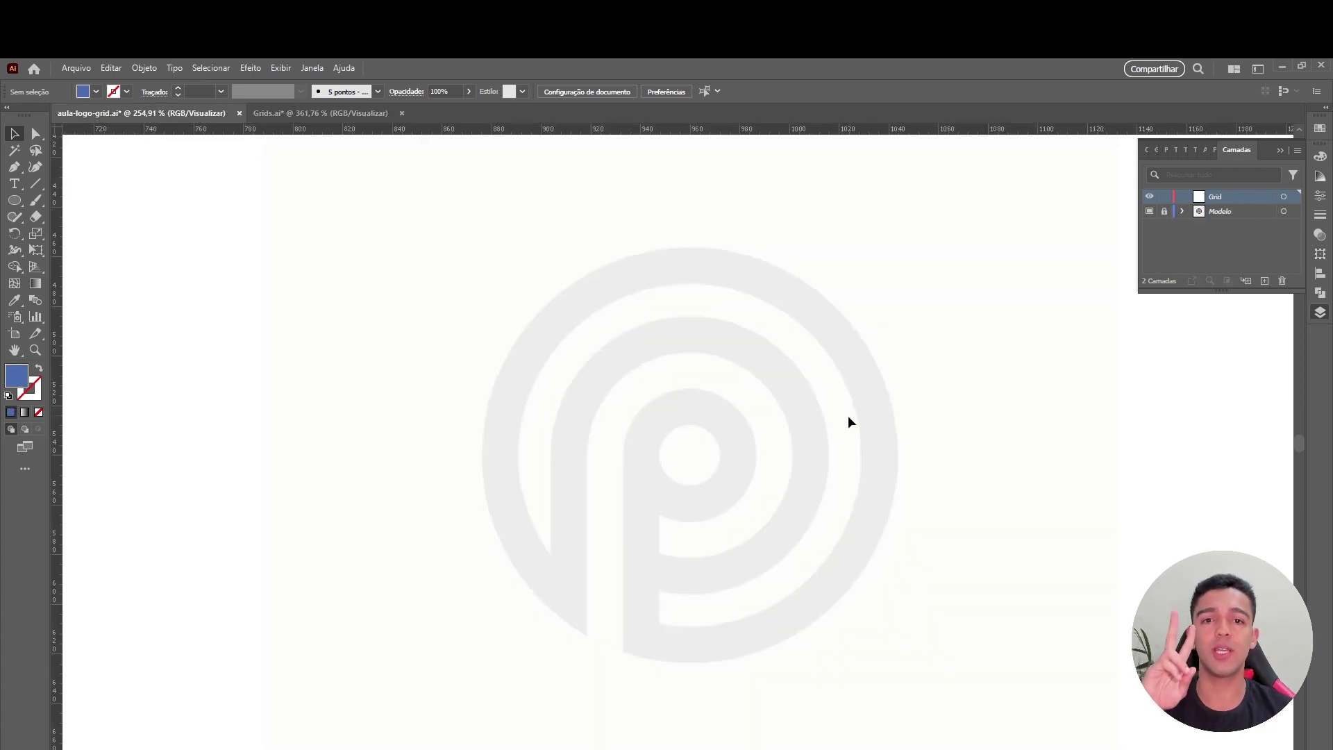
Draw a small square of about 21.8 px near the P logo's top-left.
right_click(14, 200)
left_click(83, 200)
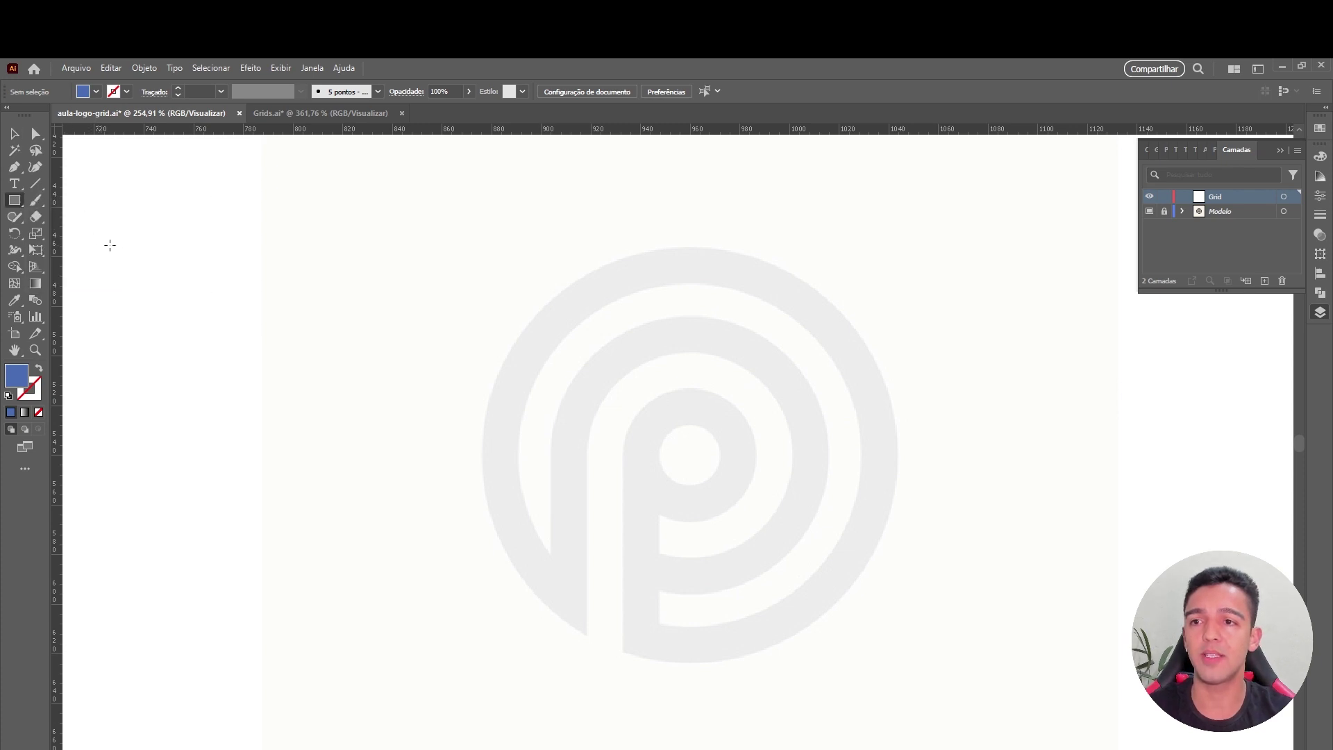
left_click_drag(461, 270, 639, 404)
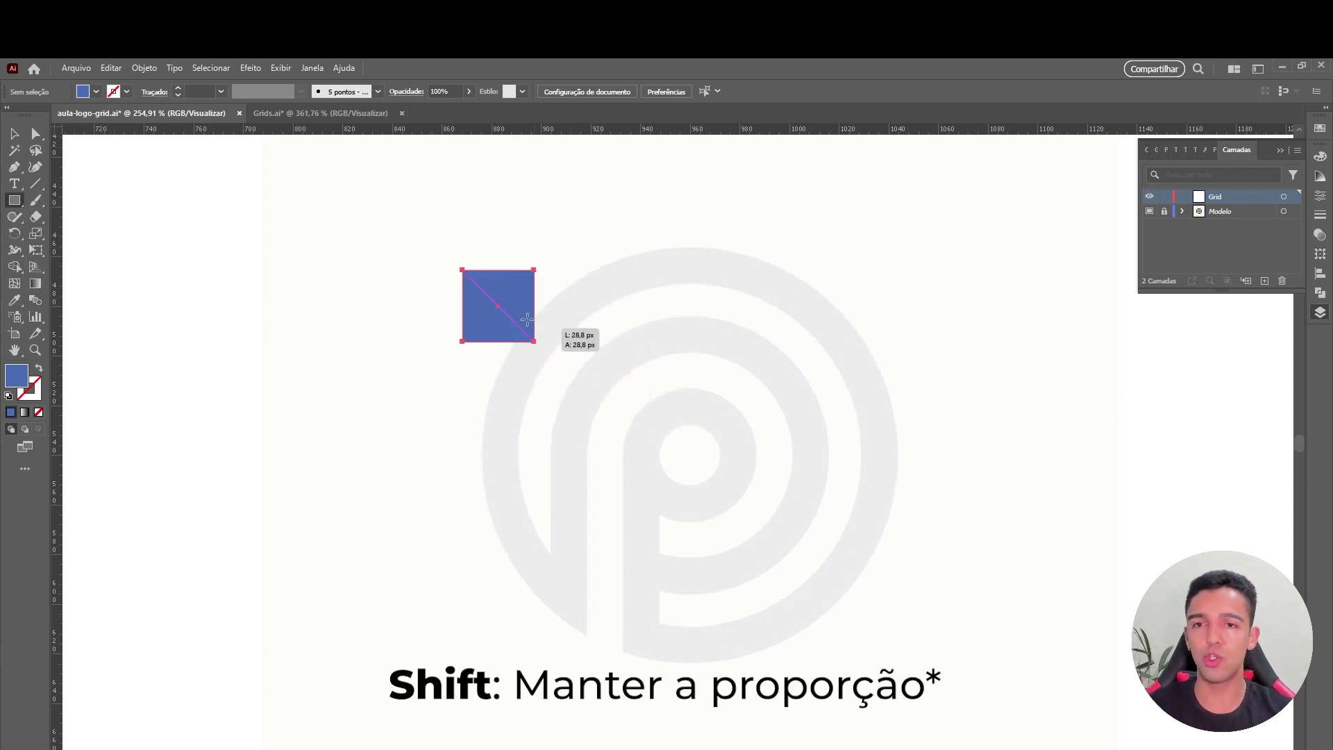
left_click_drag(639, 404, 517, 324)
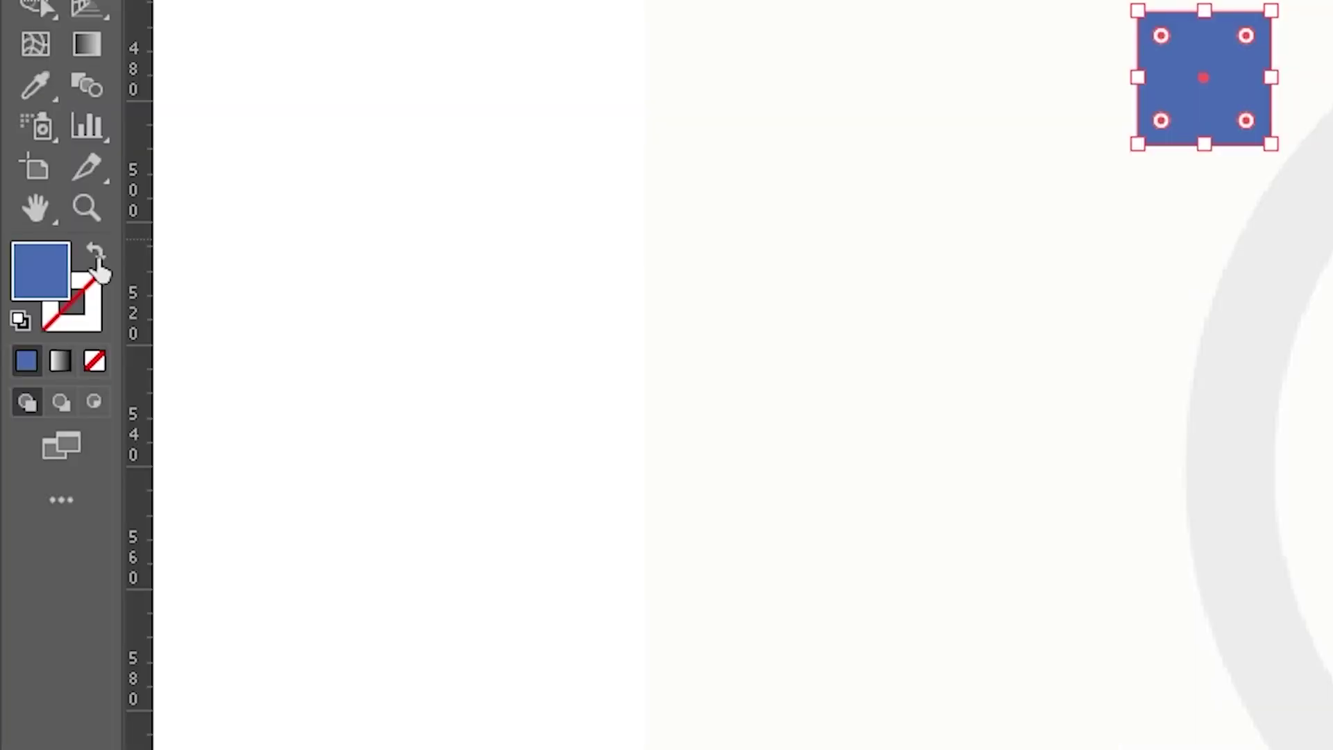
Give the square no fill and a 0.25 pt outline.
left_click(39, 369)
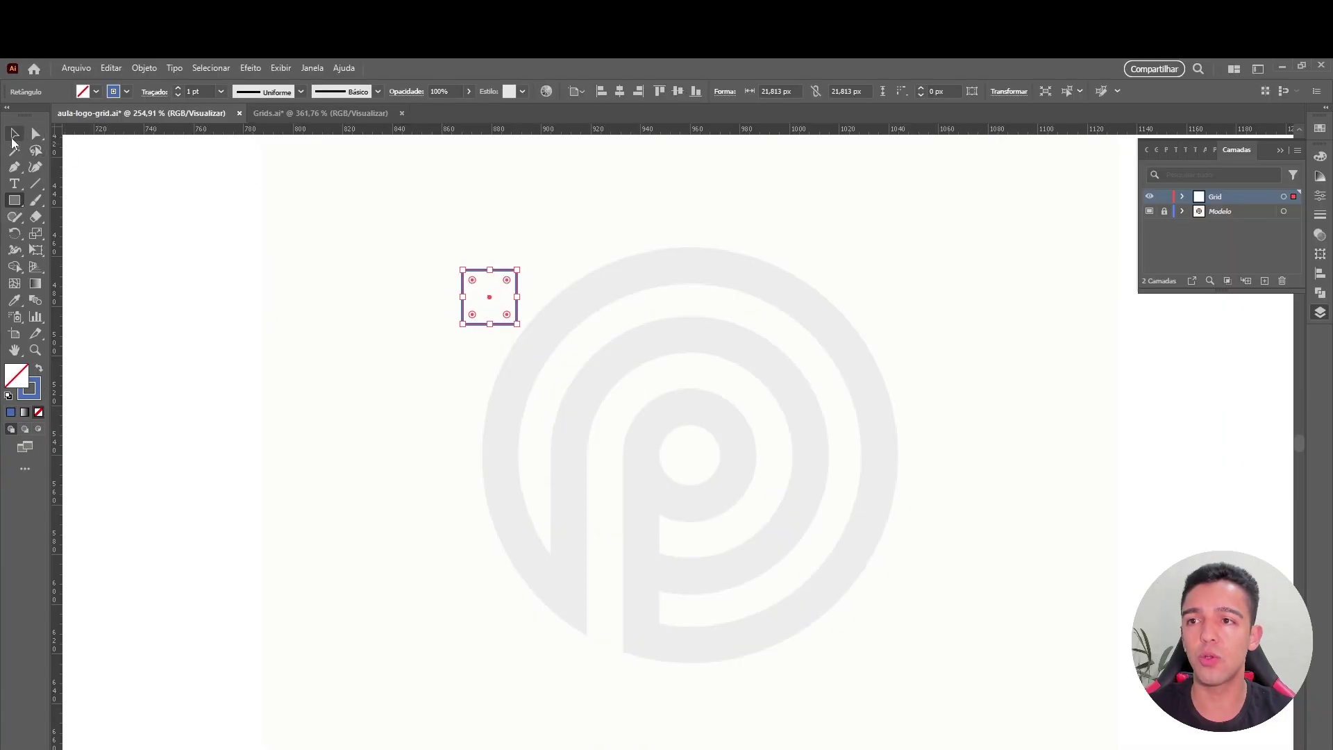
left_click(14, 133)
left_click(221, 91)
left_click(243, 108)
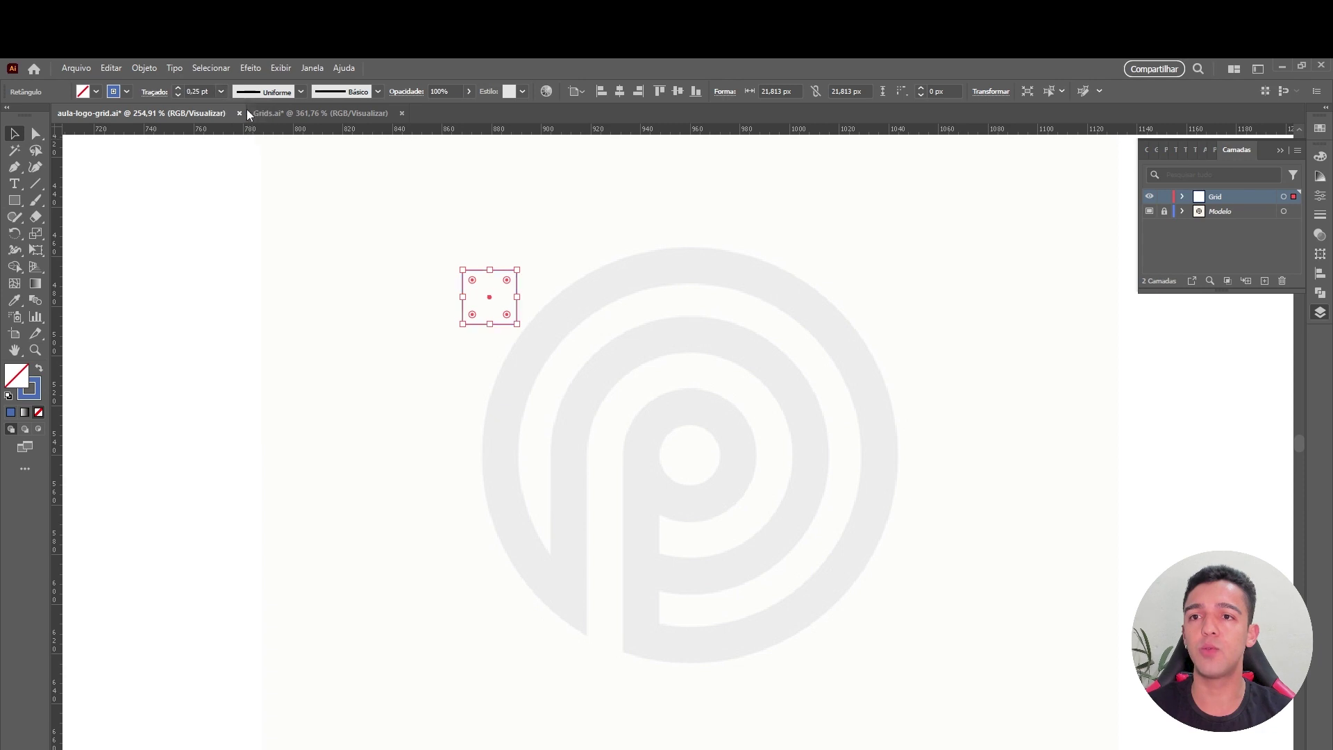
Set the square's outline colour to cyan 00AEEF (C 100).
left_click_drag(470, 293, 565, 268)
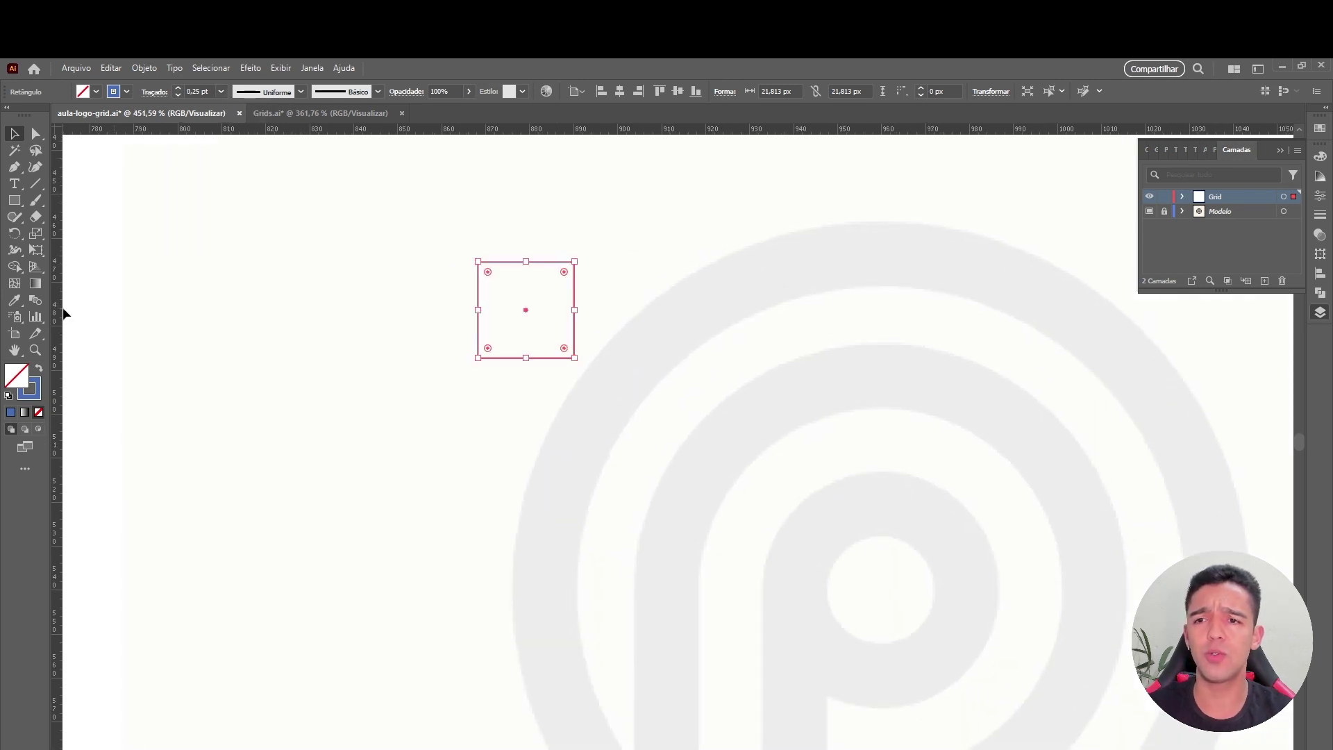
double_click(33, 390)
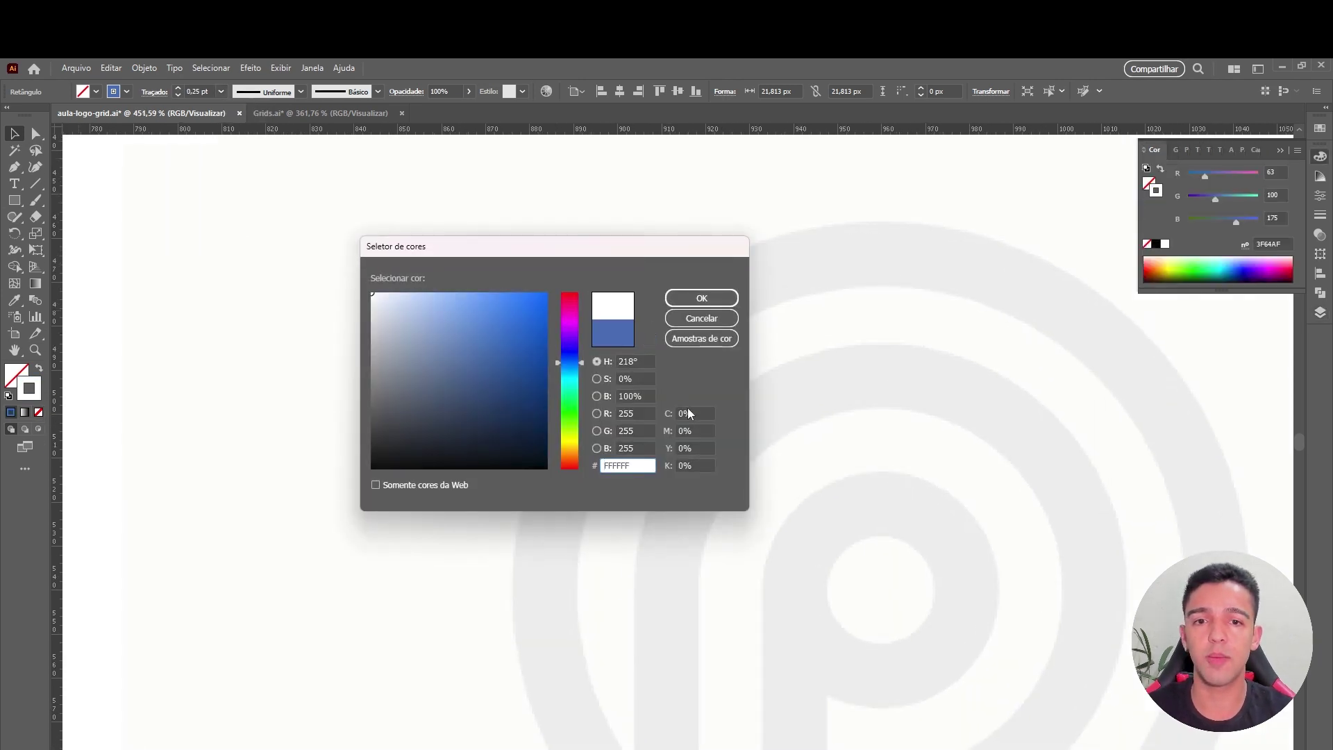
double_click(687, 413)
type("100")
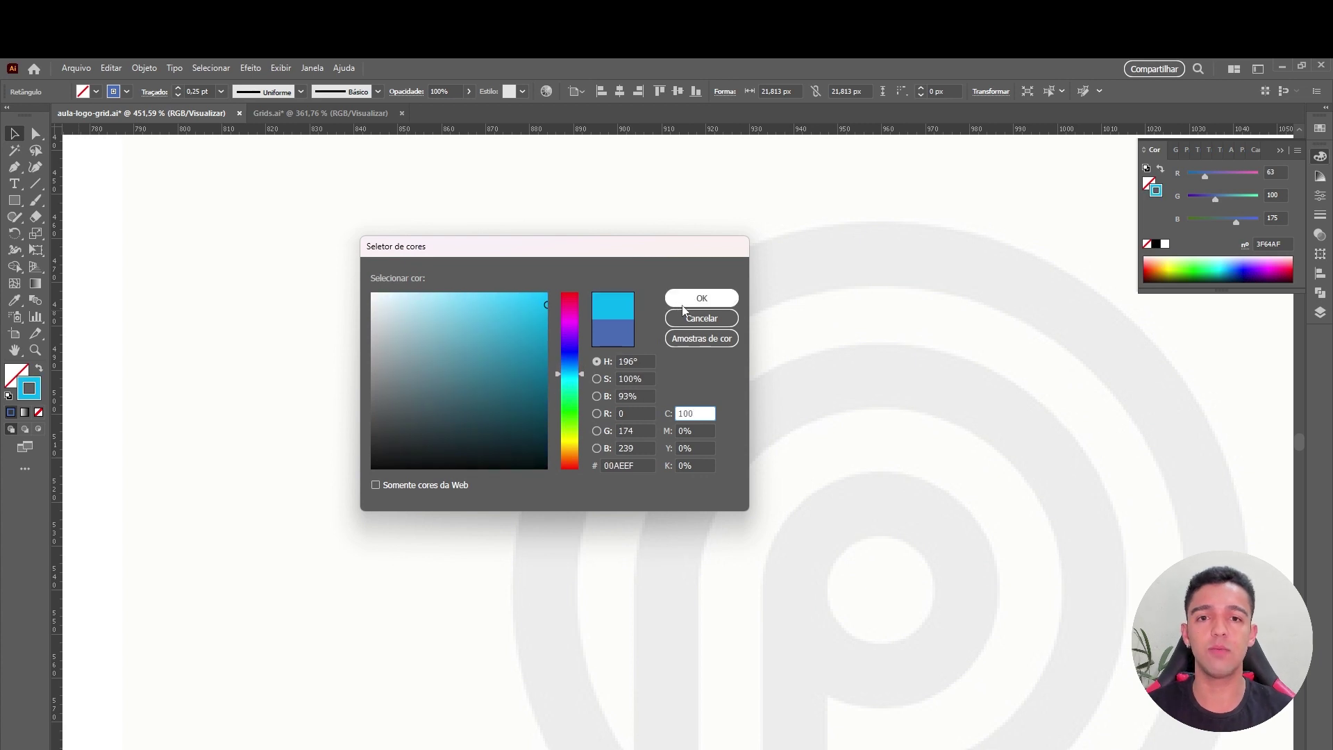
left_click(684, 302)
left_click(640, 447)
scroll(639, 447, "down", 3)
scroll(597, 431, "right", 2)
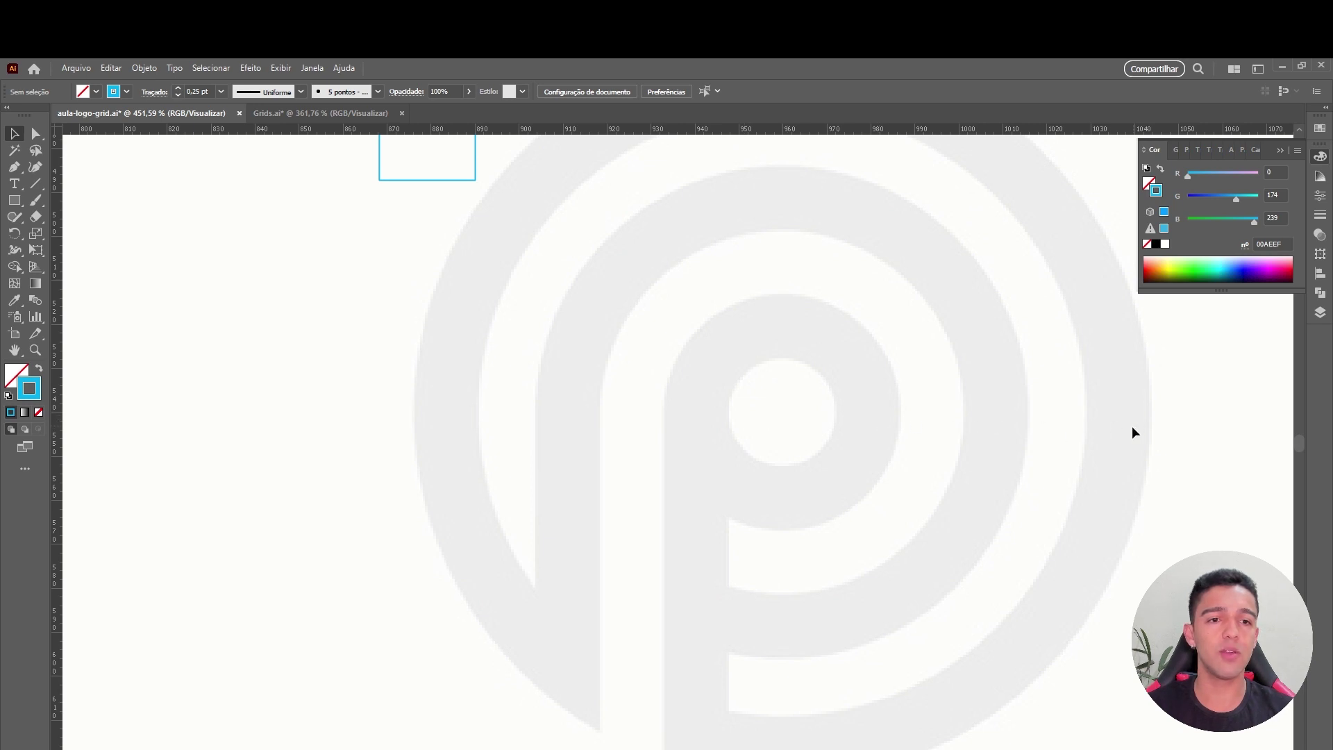
Move the square to the P logo's left edge and resize it to about 14 px.
mouse_move(1020, 416)
left_mouse_down()
mouse_move(907, 440)
mouse_move(839, 406)
left_mouse_up()
mouse_move(568, 255)
left_mouse_down()
mouse_move(594, 402)
mouse_move(565, 398)
mouse_move(585, 397)
left_mouse_up()
scroll(623, 397, "up", 2)
scroll(612, 386, "down", 2)
scroll(553, 386, "up", 6)
left_click(658, 297)
left_click_drag(585, 449, 608, 468)
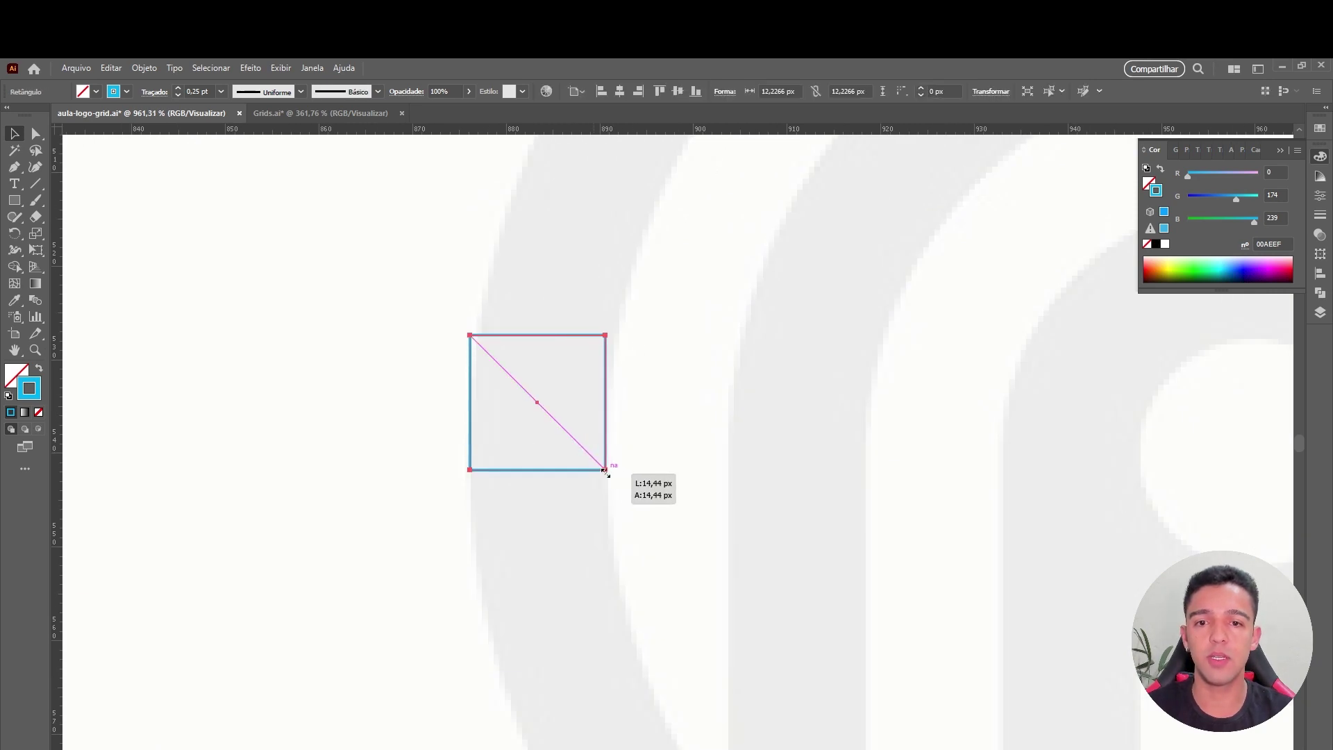
scroll(516, 414, "down", 2)
left_click(535, 434)
Try placing a copy against the square's right side, toggling Smart Guides and deleting misplaced copies.
mouse_move(513, 436)
left_mouse_down()
mouse_move(650, 439)
mouse_move(602, 443)
left_mouse_up()
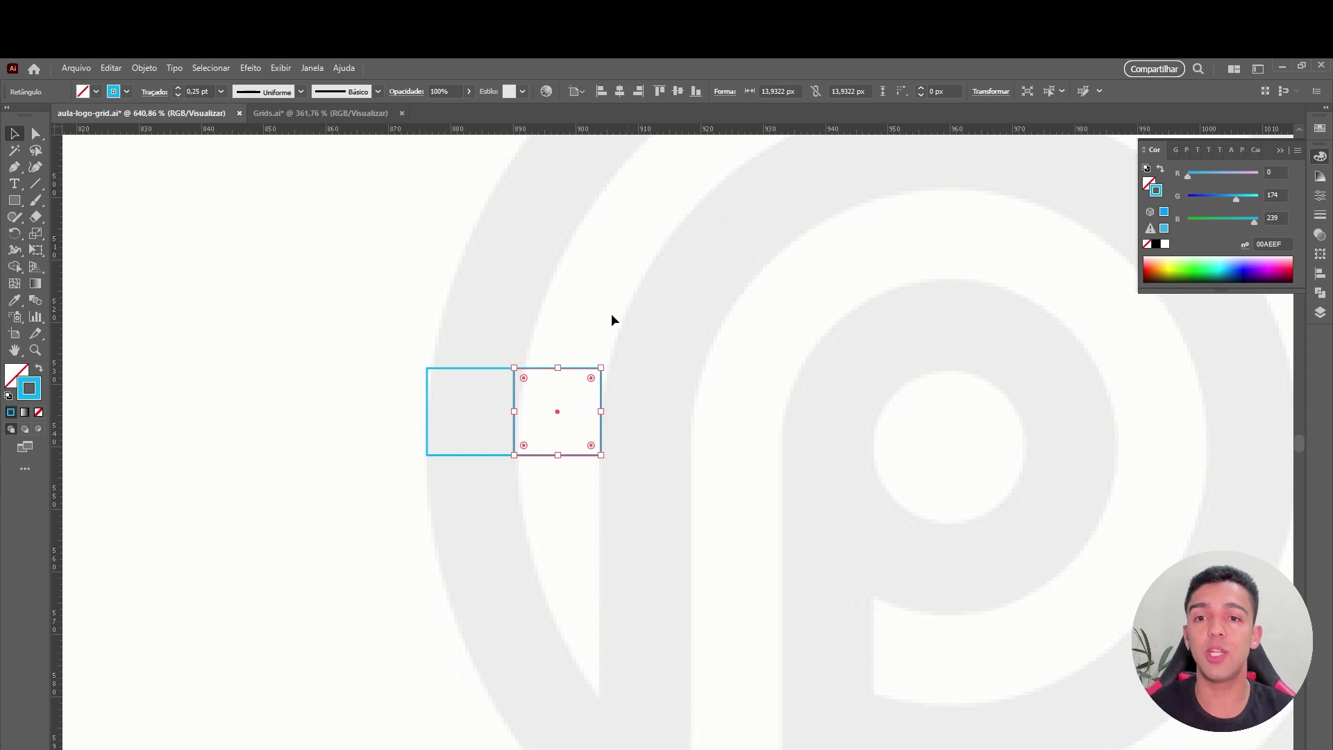
left_click(278, 70)
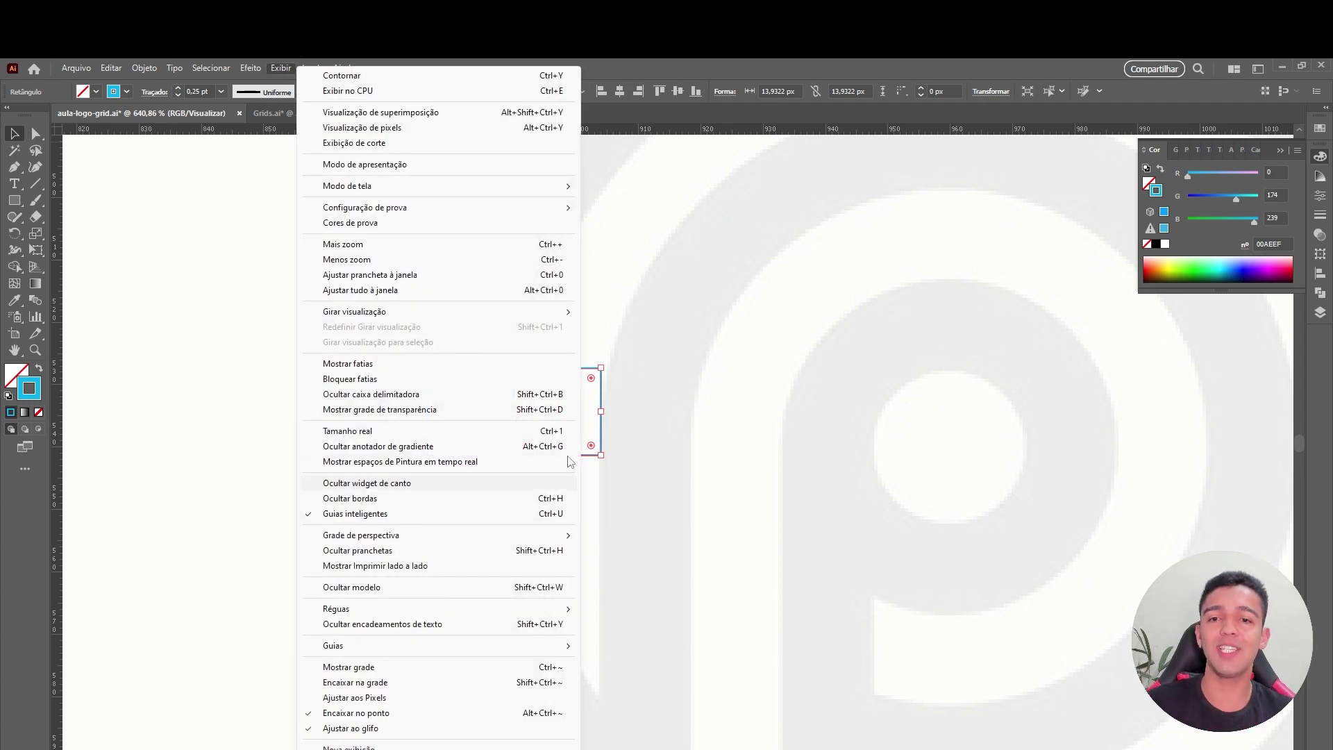
left_click(624, 395)
left_click_drag(601, 427, 595, 426)
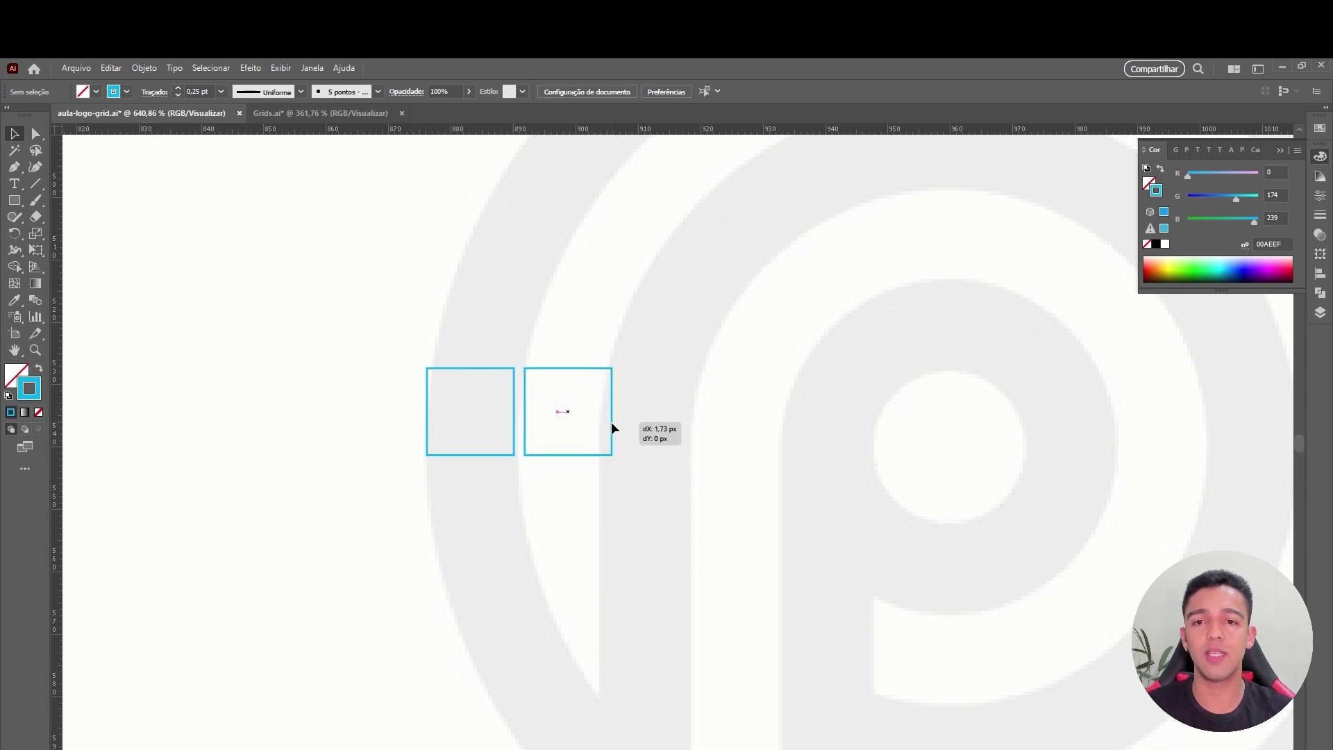
left_click_drag(594, 424, 667, 449)
key("Delete")
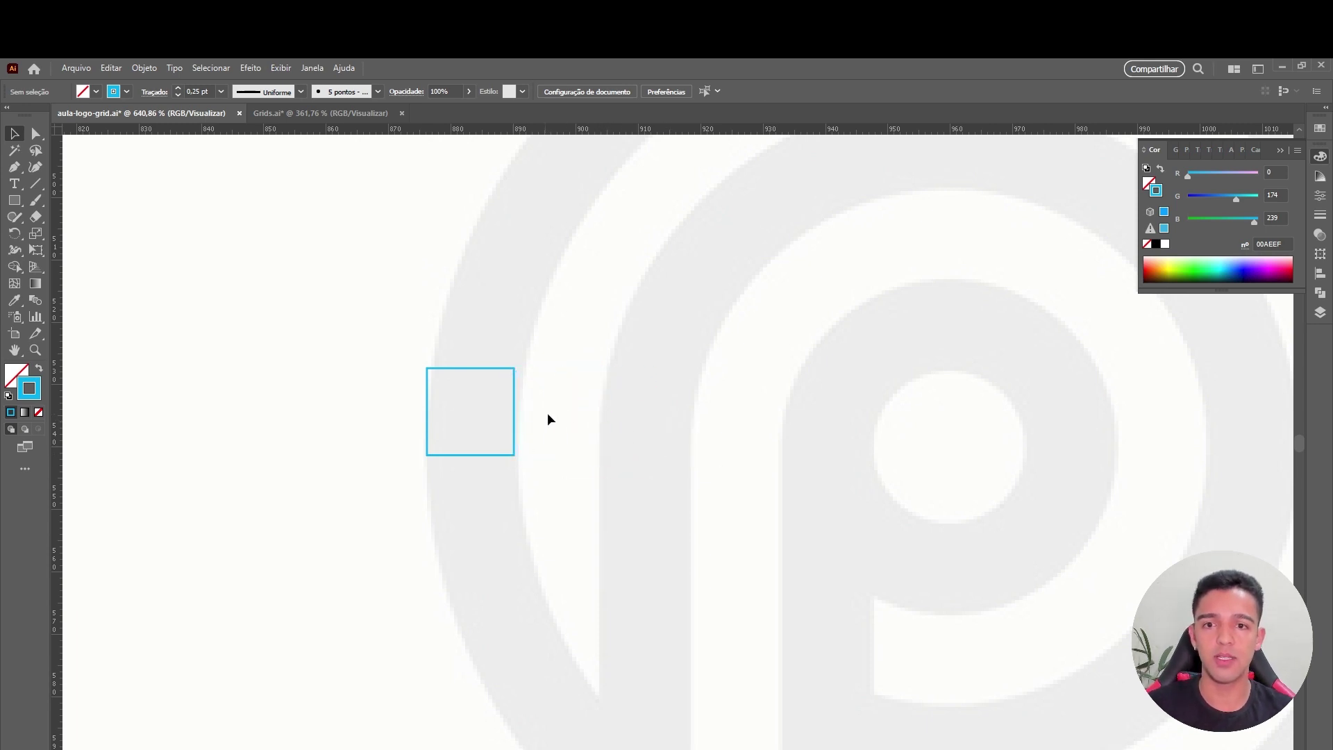
key("ctrl+u")
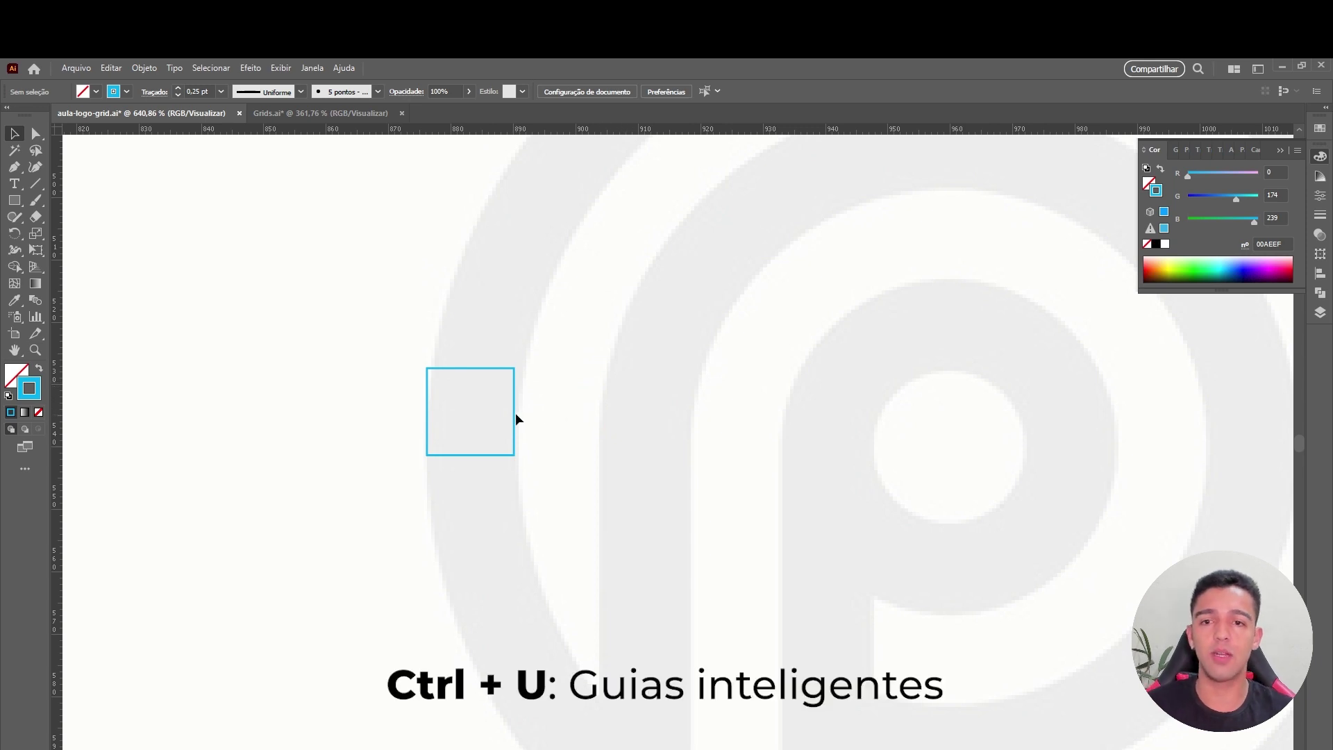
mouse_move(516, 419)
left_mouse_down()
mouse_move(606, 419)
mouse_move(655, 445)
left_mouse_up()
key("Delete")
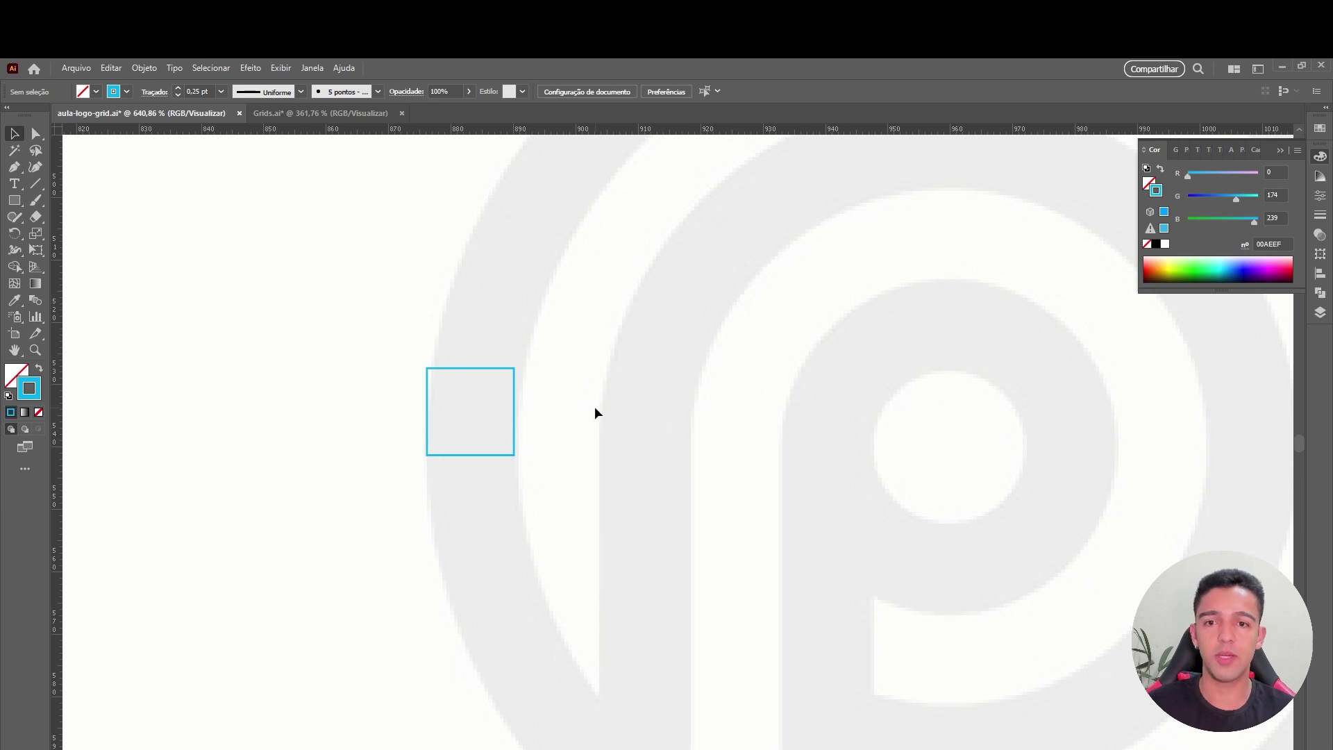
Place a copy flush to the square's right and repeat with Ctrl+D to extend the row.
left_click_drag(513, 430, 595, 431)
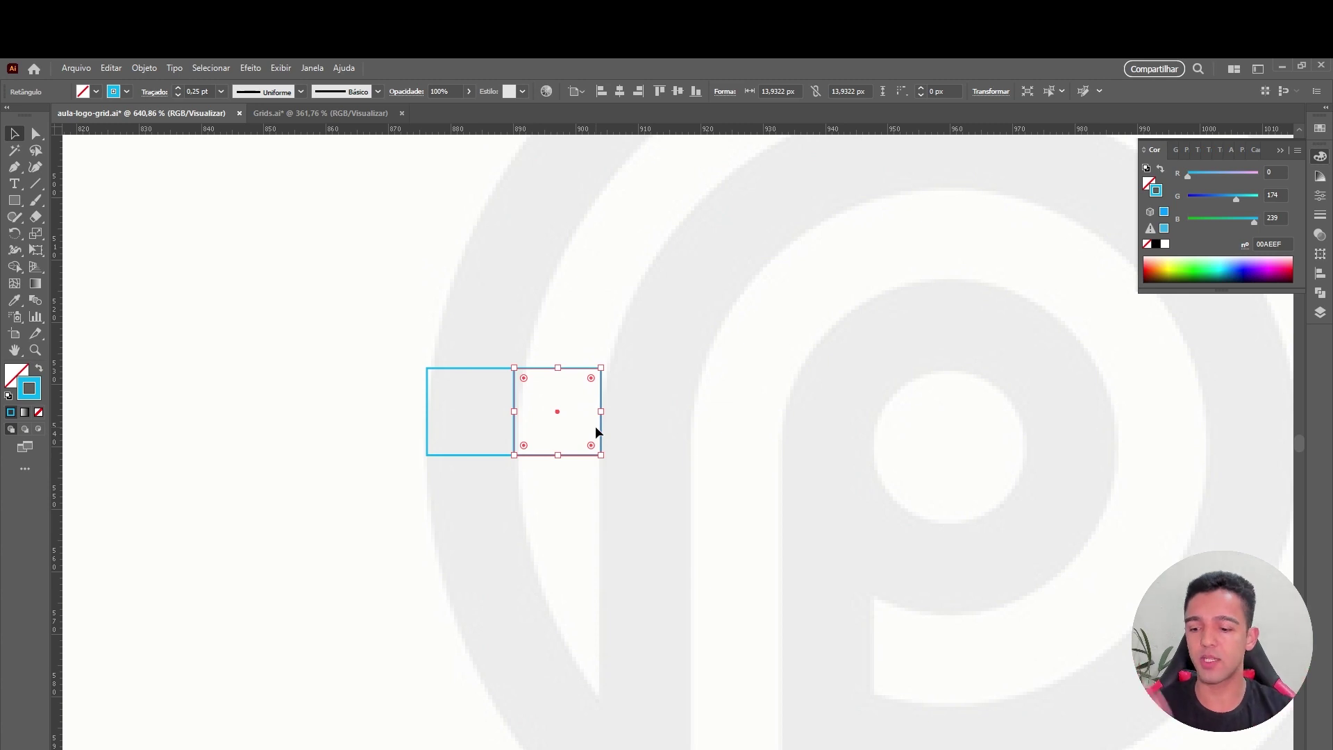
key("ctrl+d")
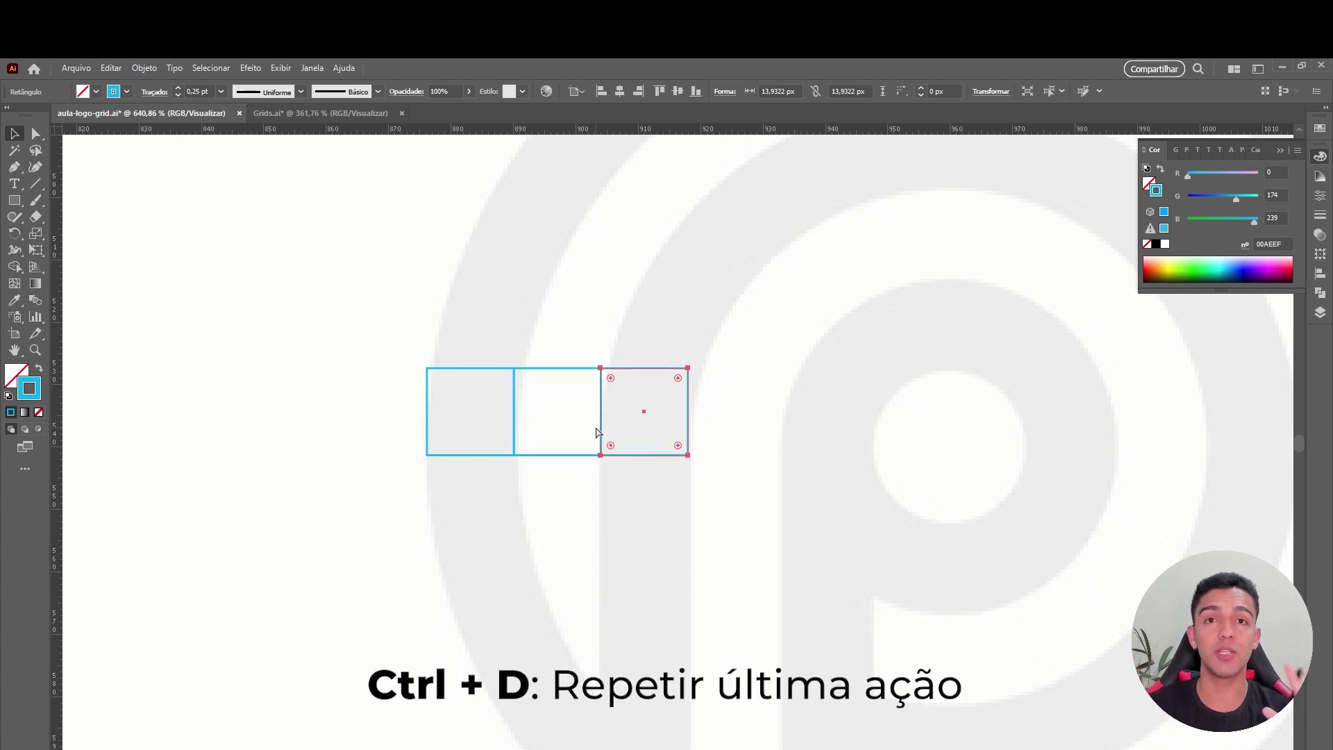
key("ctrl+d")
key("ctrl+d")
key("ctrl+d")
key("ctrl+d")
key("ctrl+d")
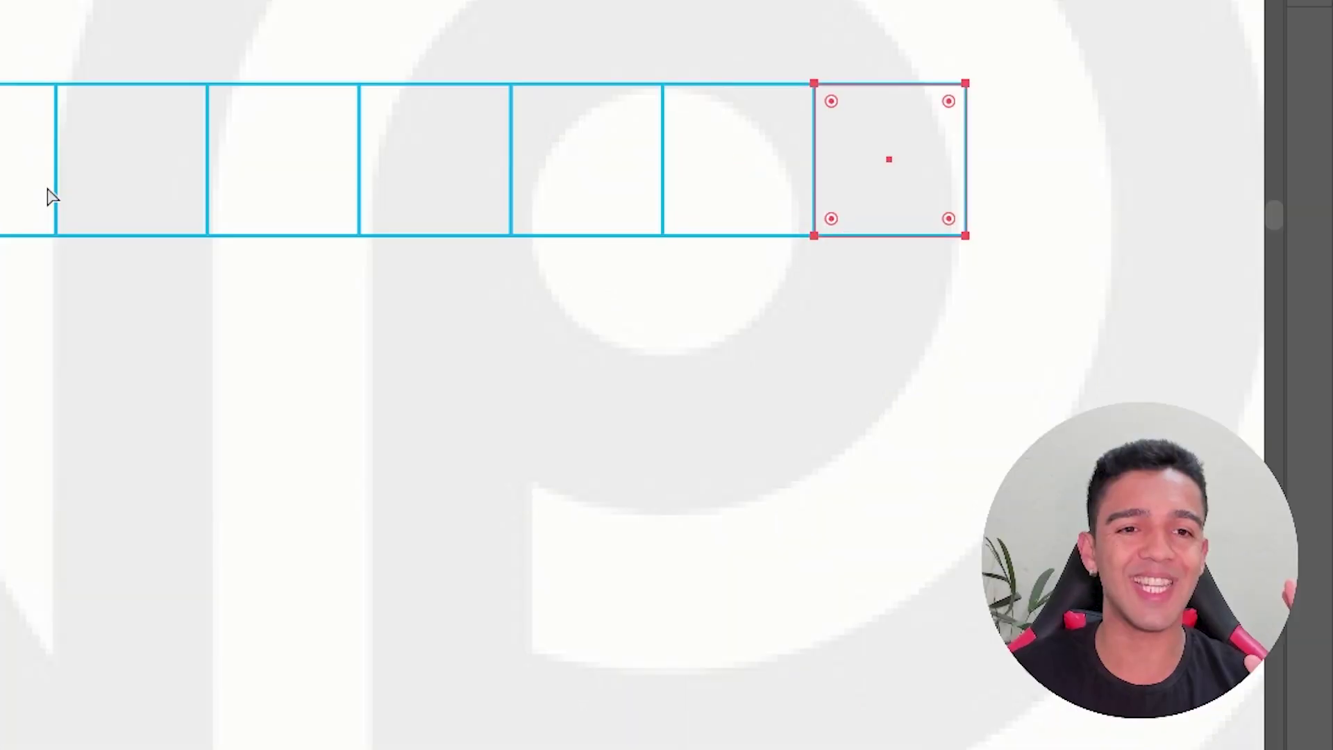
key("ctrl+d")
key("ctrl+d")
key("ctrl+d")
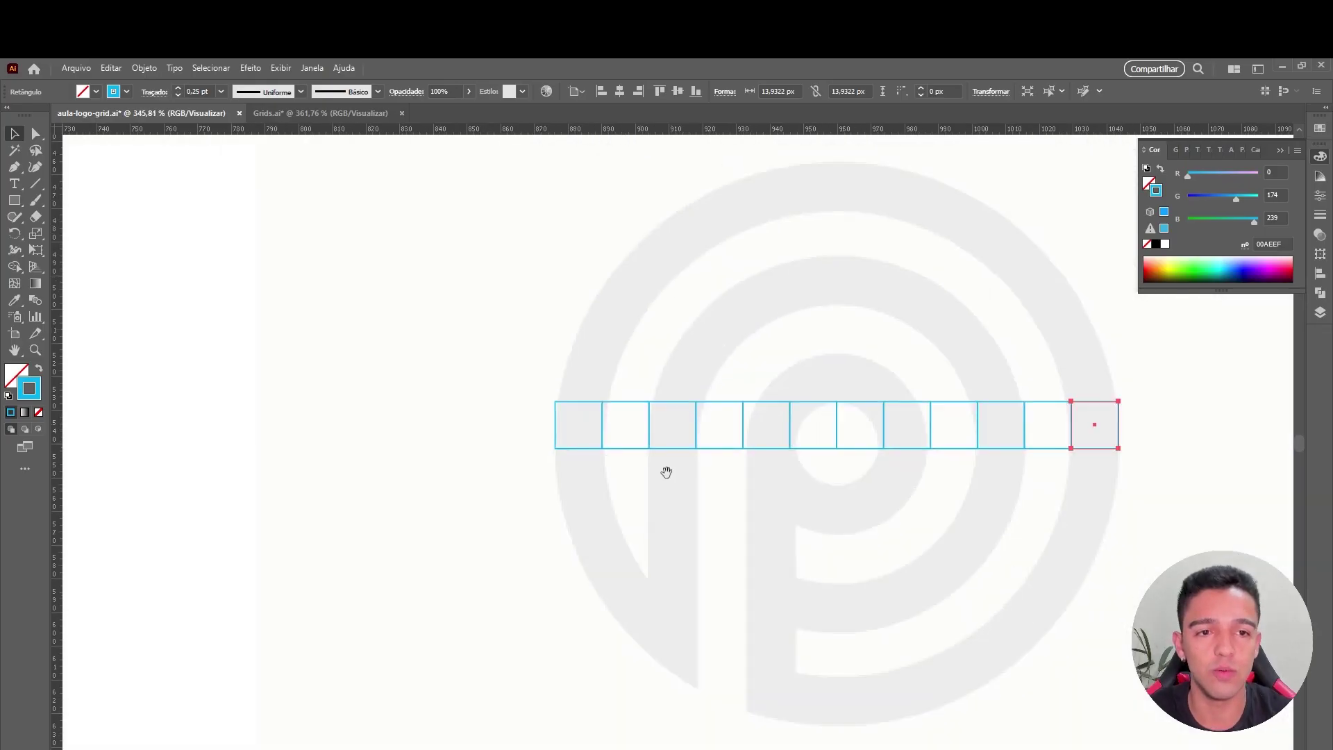
left_click(547, 444)
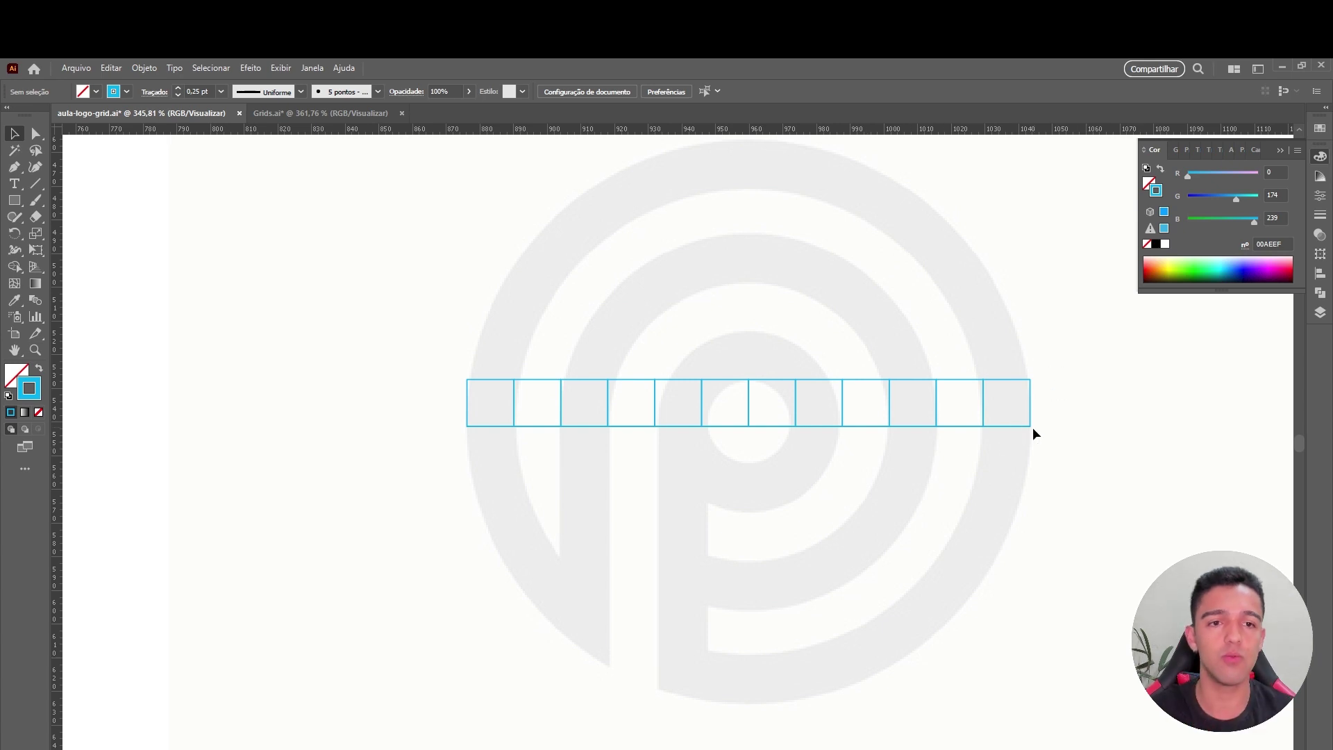
Stretch the twelve squares to the logo's full width and group them into one row.
key("ctrl+a")
left_click_drag(1031, 379, 1031, 361)
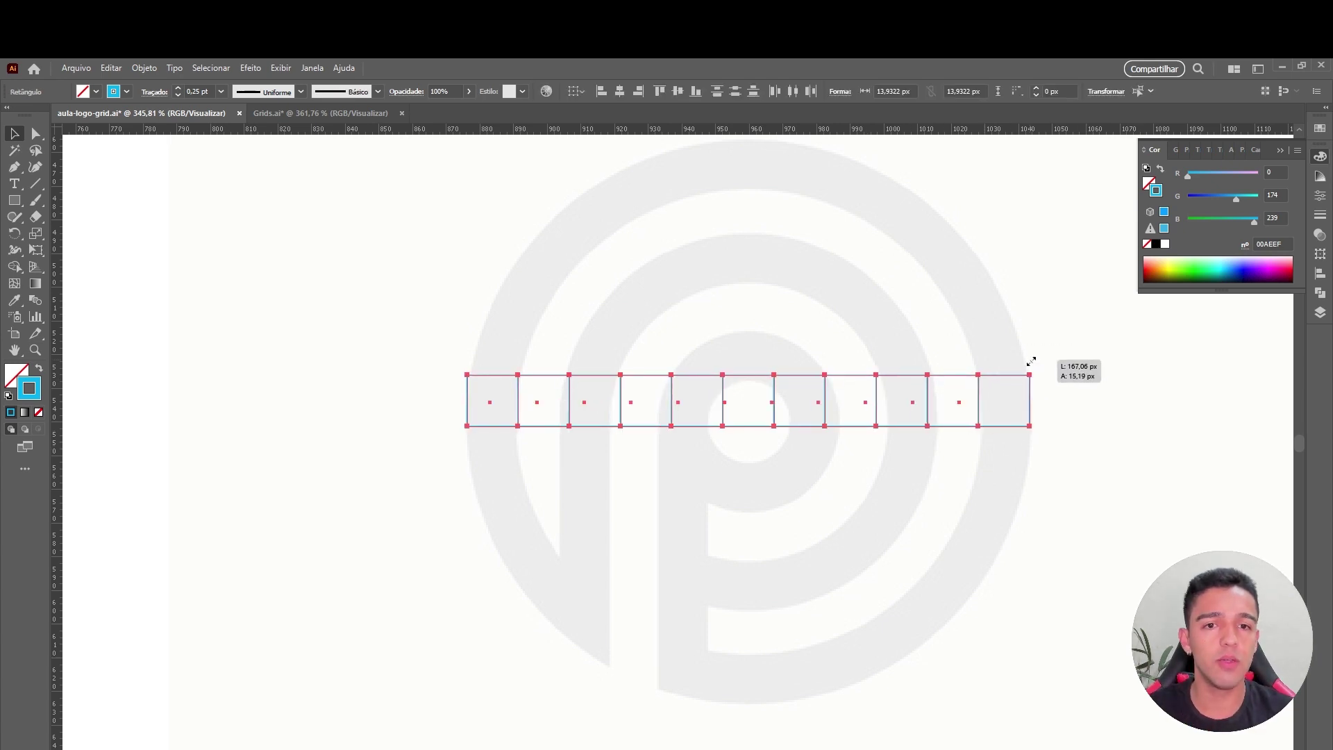
key("ctrl+g")
left_click(802, 492)
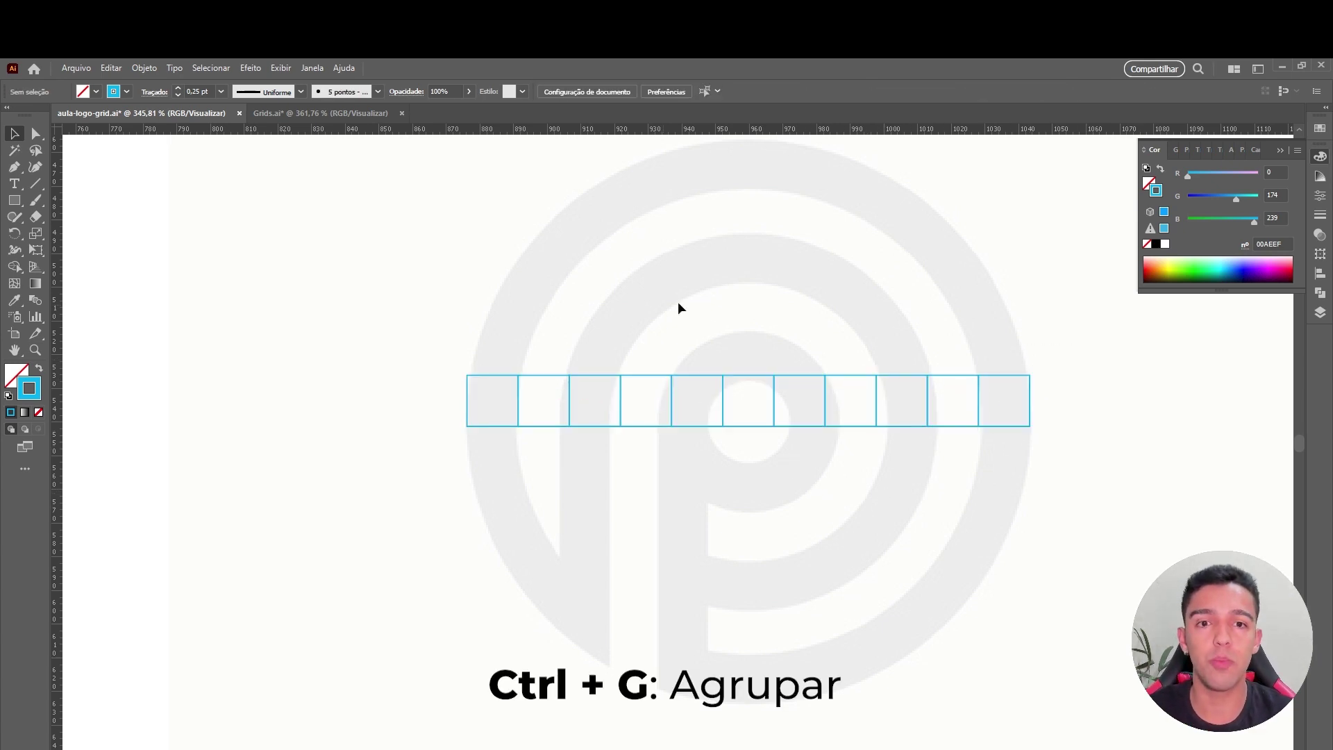
scroll(756, 385, "up", 1)
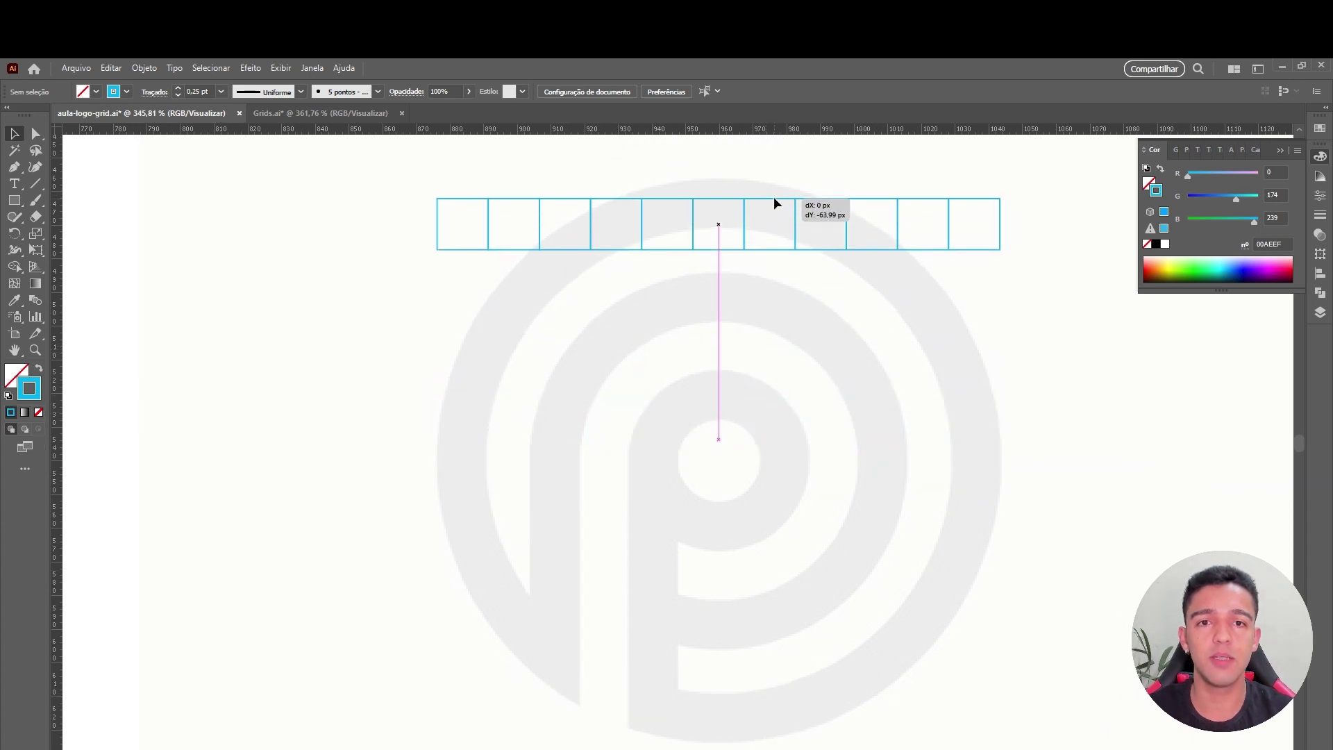
Move the row to the logo's top and duplicate it downward into a full grid.
left_click_drag(760, 417, 774, 181)
left_click_drag(774, 248, 764, 286)
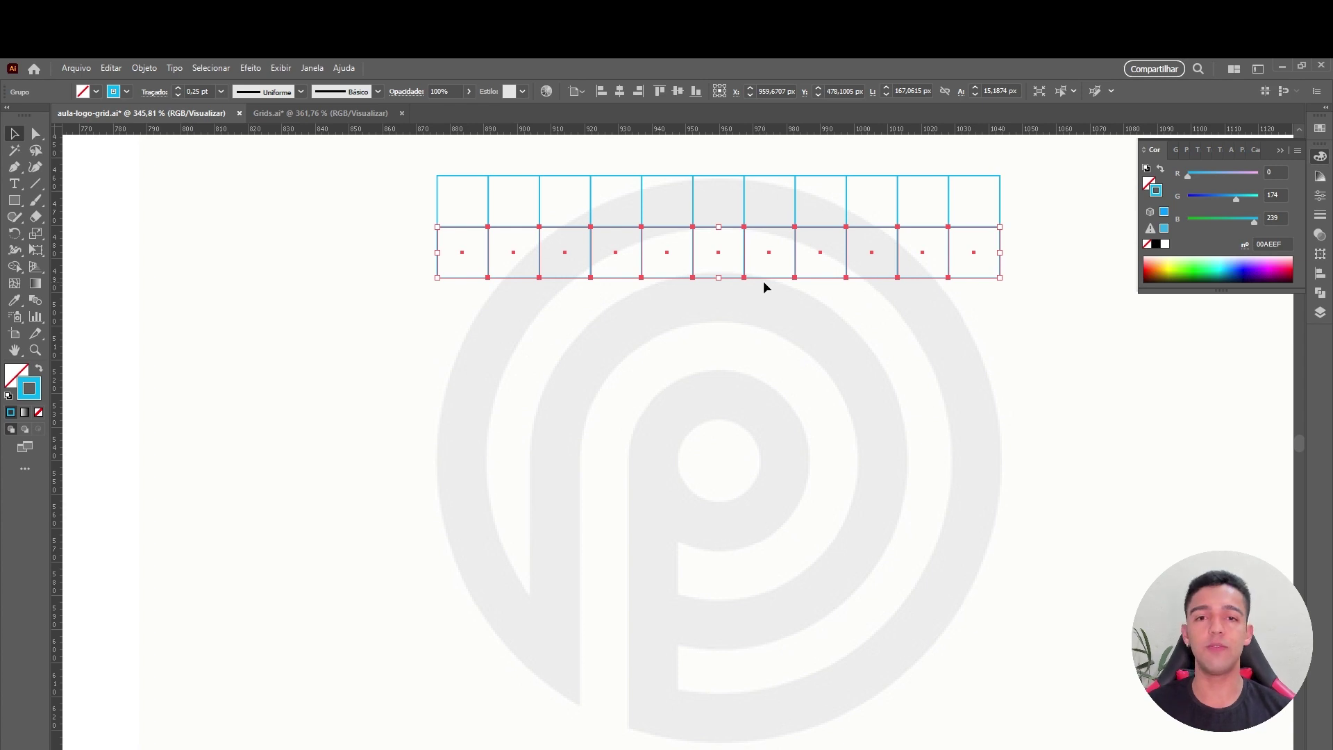
key("ctrl+d")
key("ctrl+d")
key("ctrl+d")
key("ctrl+d")
key("ctrl+d")
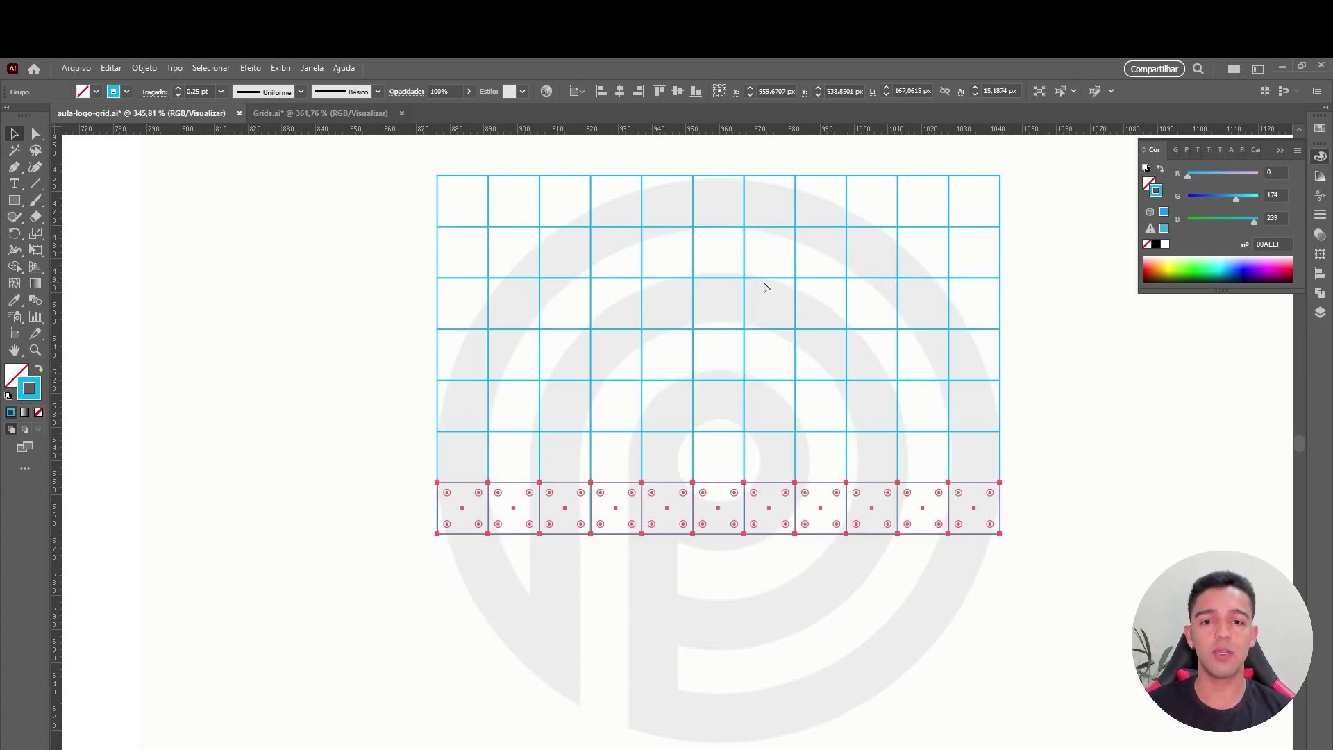
key("ctrl+d")
key("ctrl+d")
key("ctrl+d")
key("ctrl+d")
key("ctrl+d")
scroll(854, 429, "down", 1)
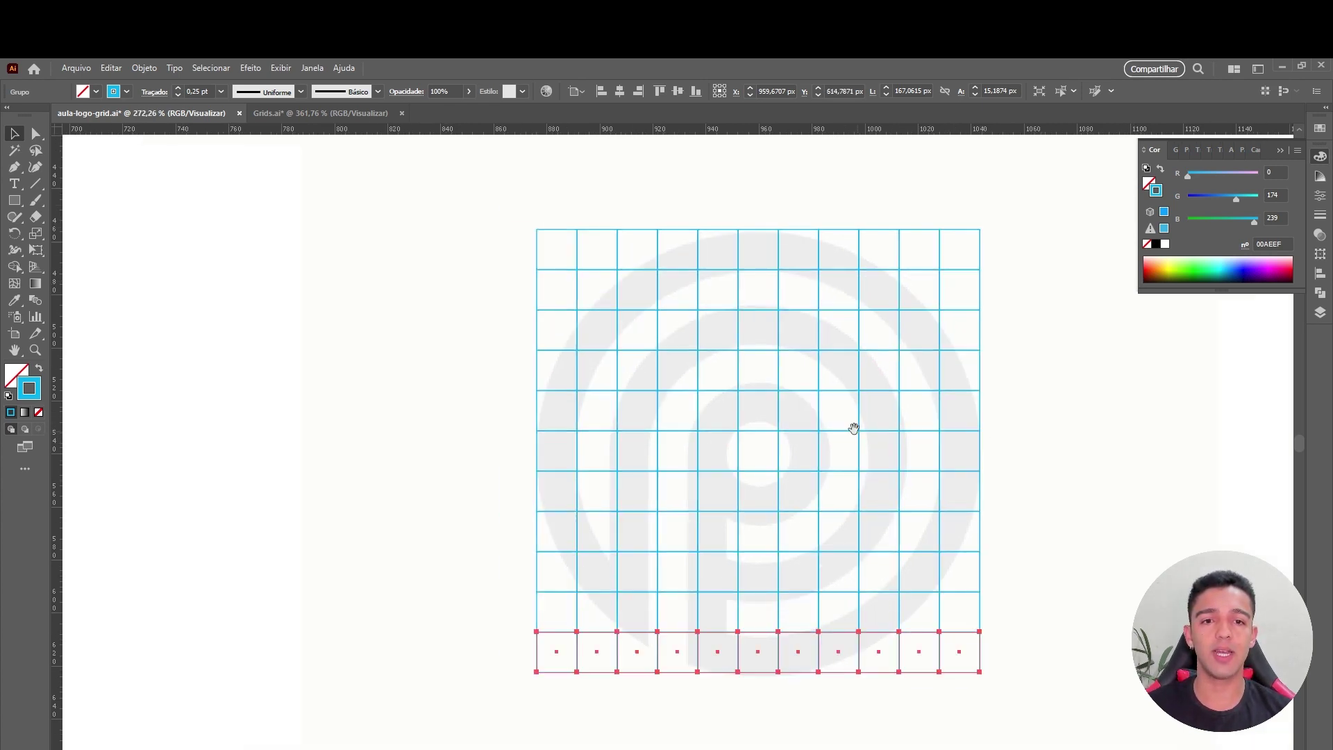
left_click_drag(854, 429, 783, 397)
key("ctrl+a")
left_click(1044, 385)
scroll(876, 377, "up", 1)
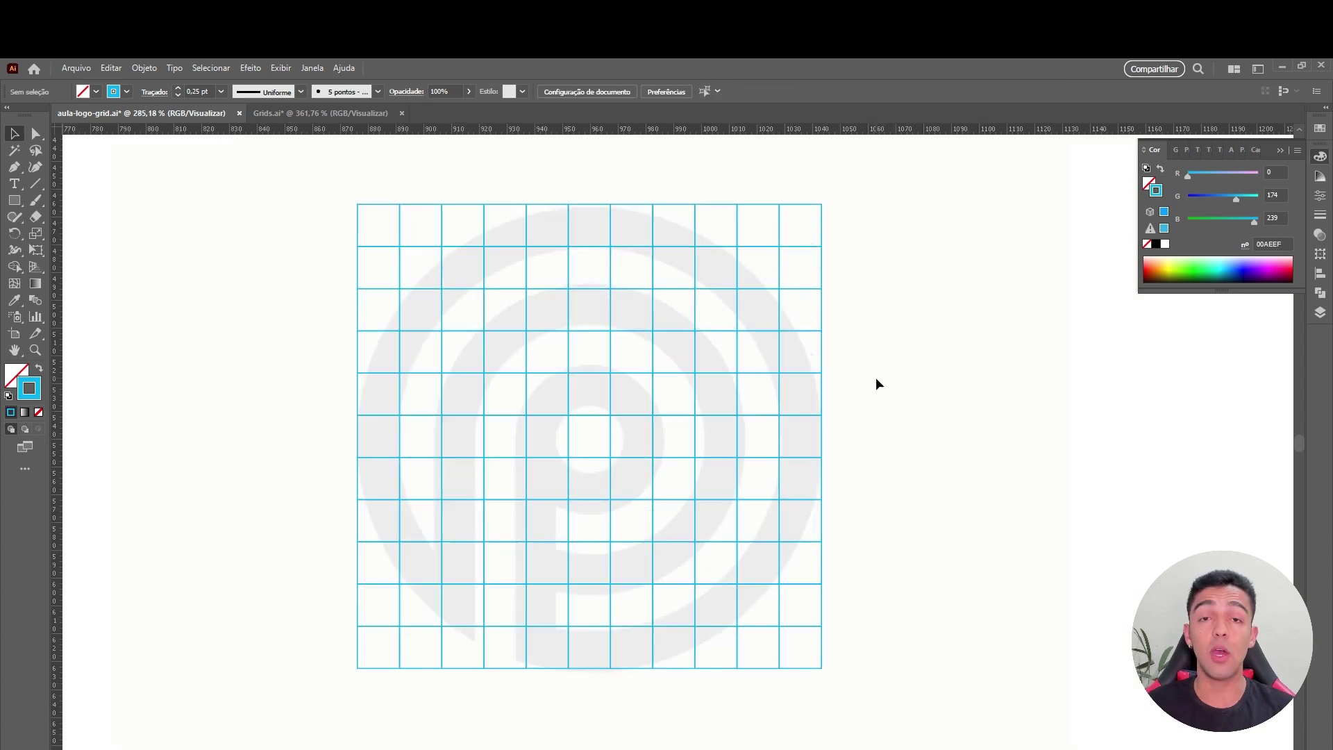
key("ctrl+y")
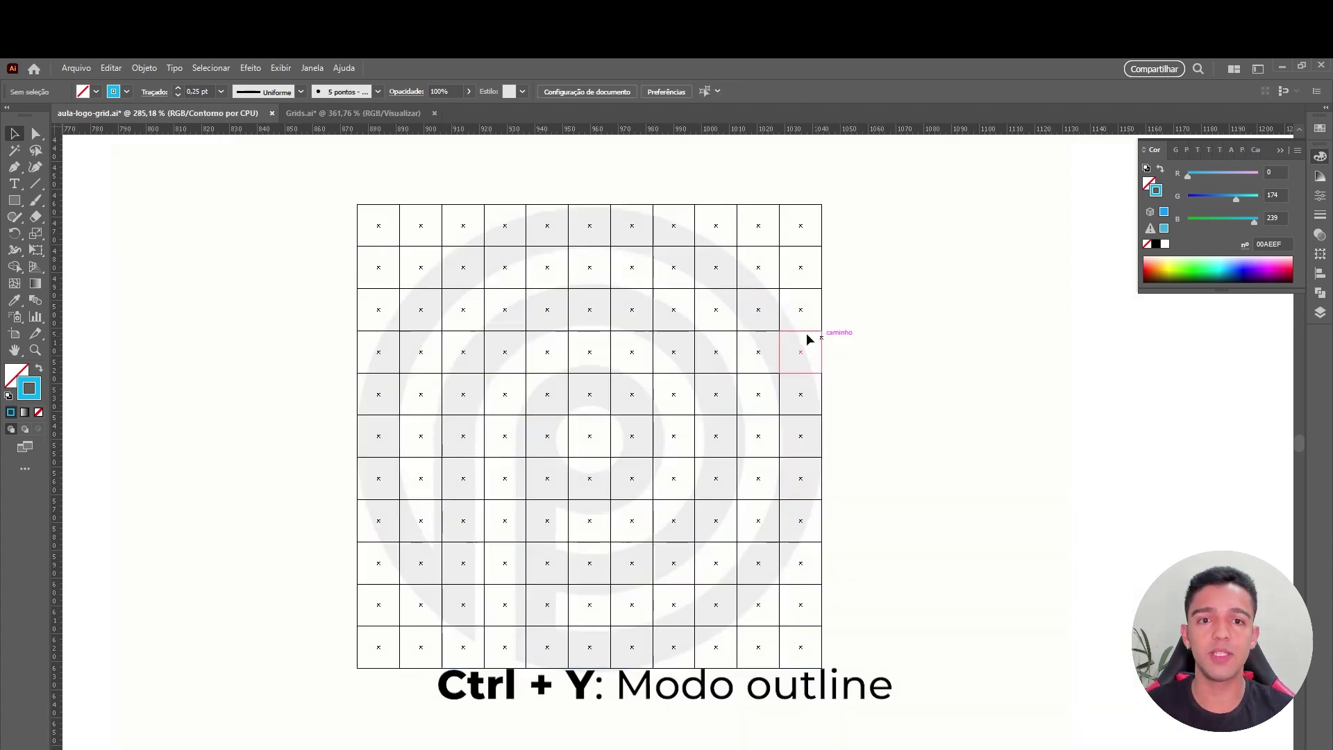
mouse_move(724, 353)
left_mouse_down()
mouse_move(942, 268)
mouse_move(899, 315)
left_mouse_up()
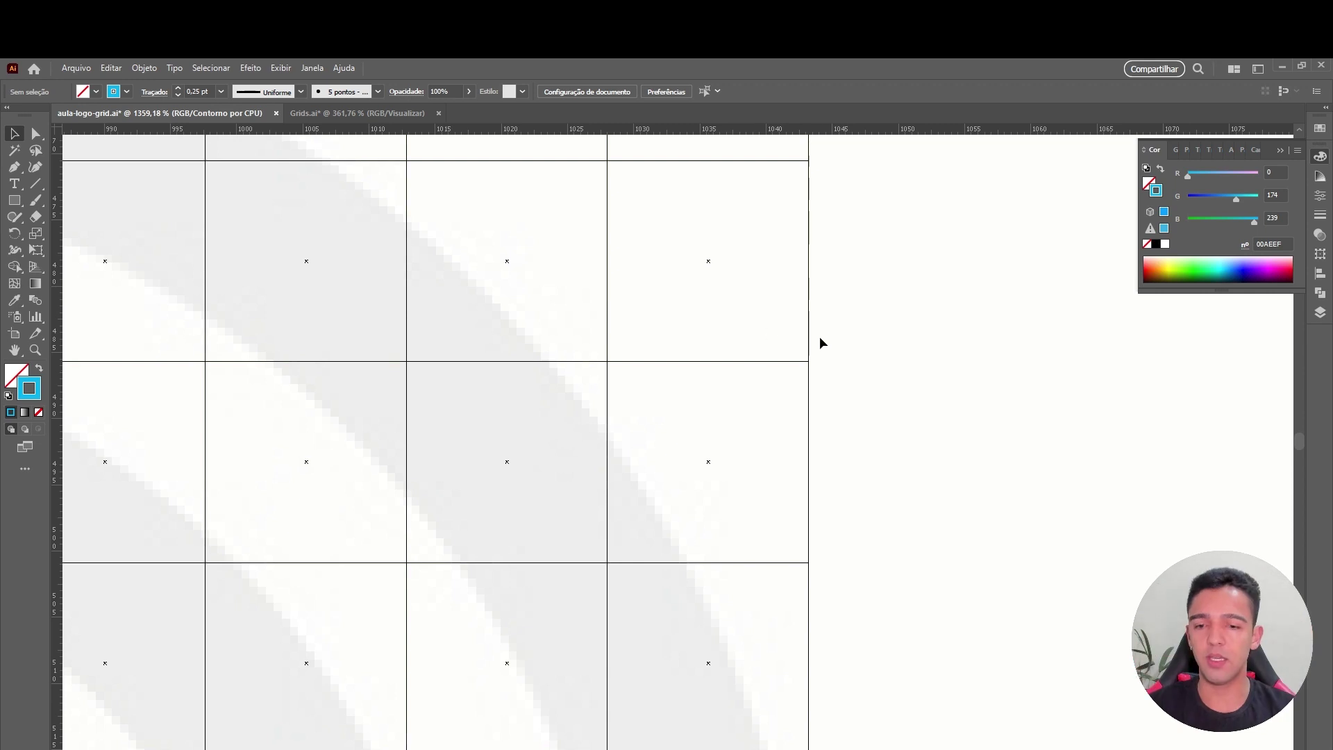
key("ctrl+minus")
key("ctrl+minus")
key("ctrl+minus")
key("ctrl+minus")
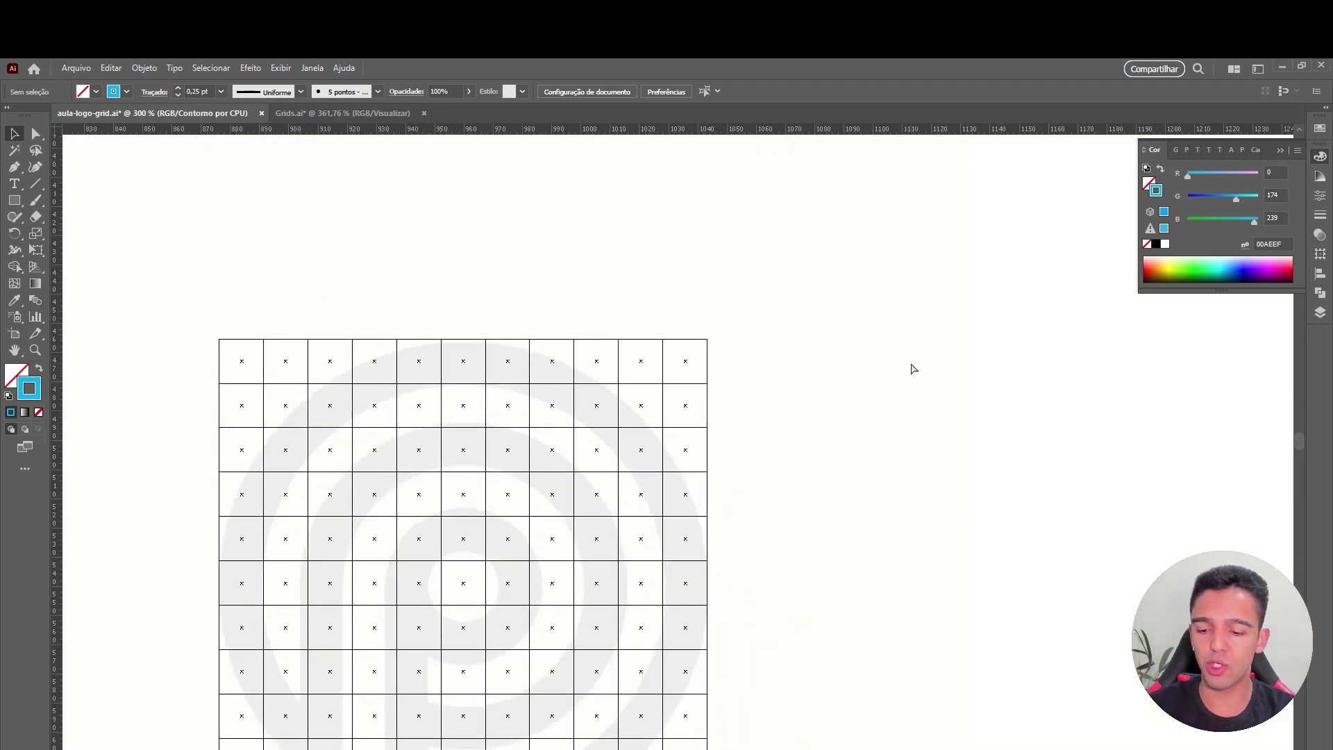
key("ctrl+minus")
key("ctrl+minus")
key("ctrl+minus")
key("ctrl+minus")
mouse_move(603, 556)
left_mouse_down()
mouse_move(775, 482)
mouse_move(730, 373)
mouse_move(695, 351)
left_mouse_up()
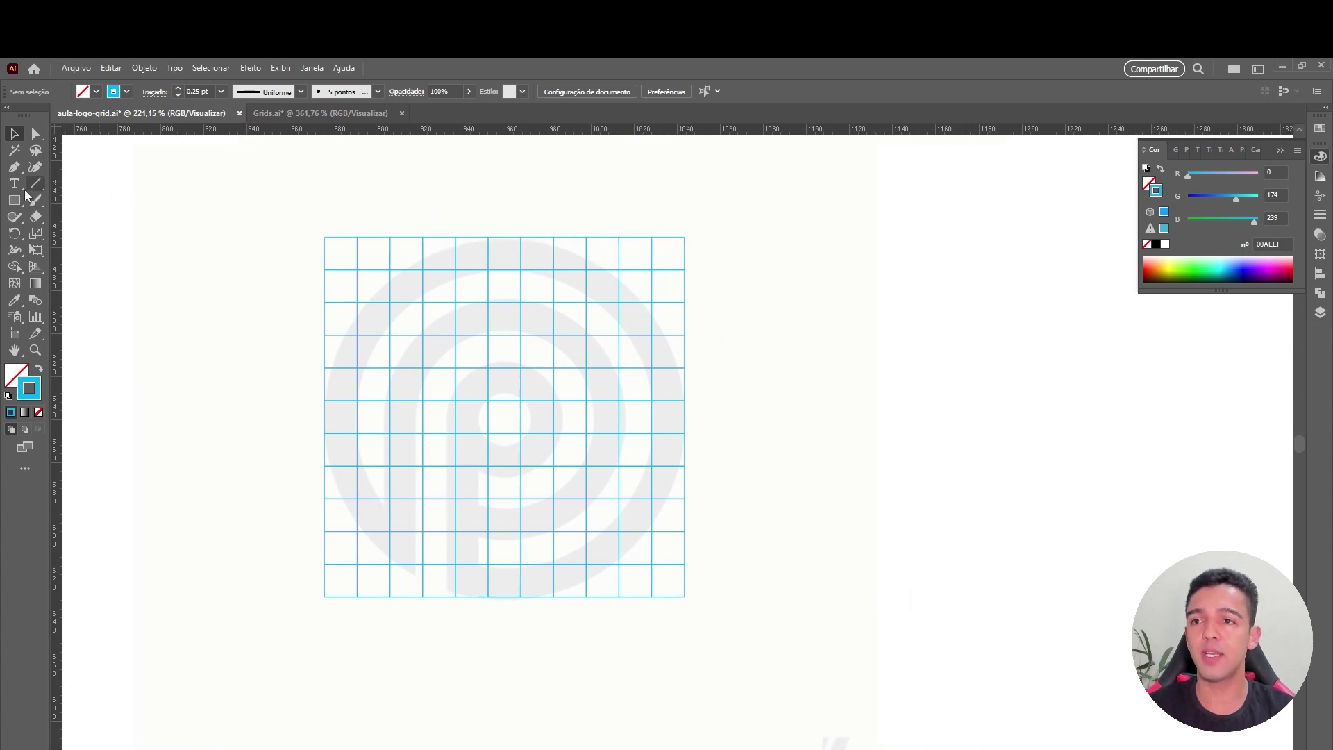
left_click(14, 200)
left_click_drag(809, 236, 1160, 587)
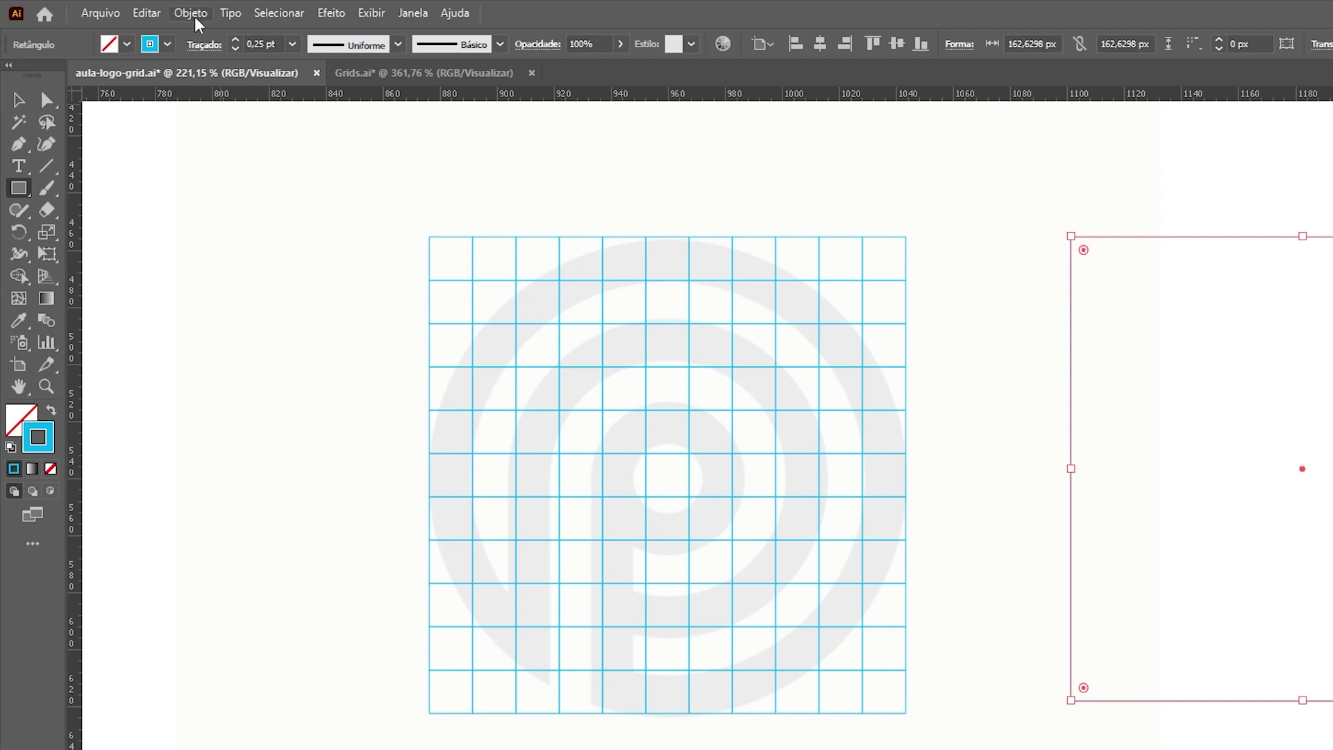
left_click(148, 69)
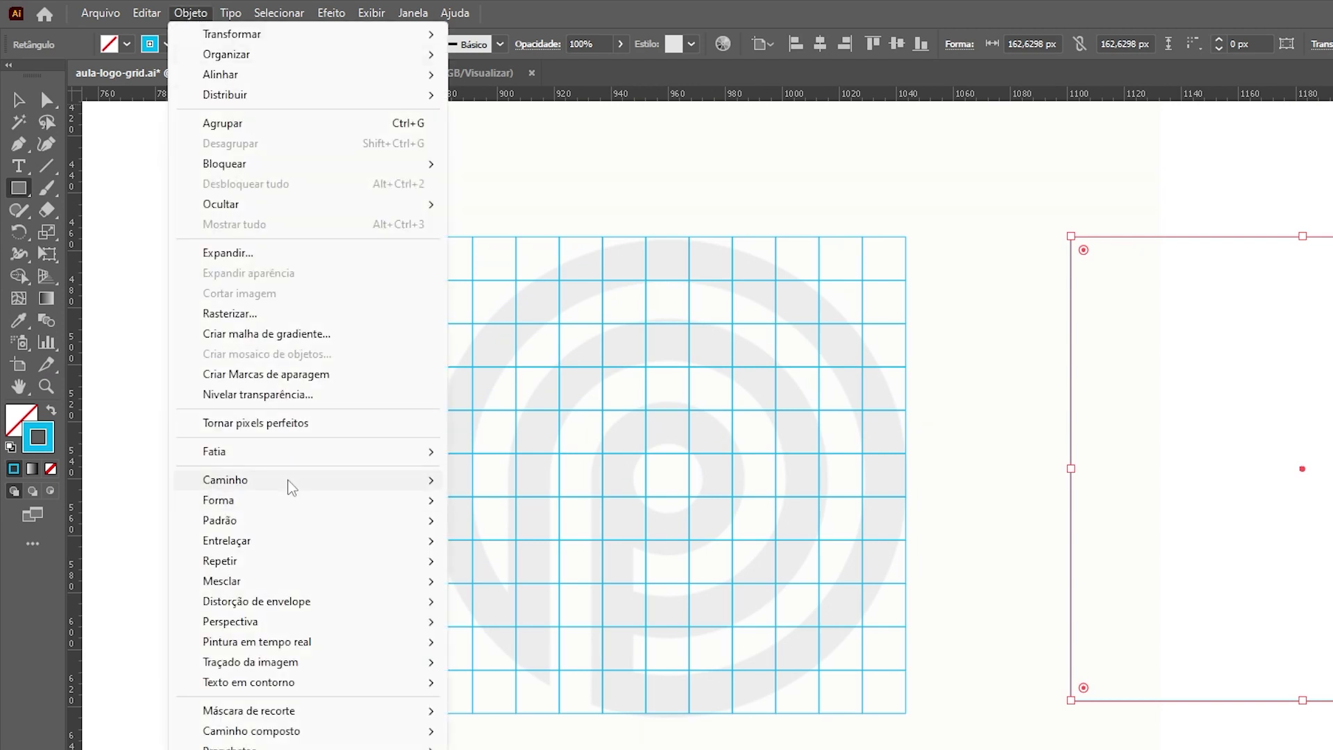
mouse_move(171, 419)
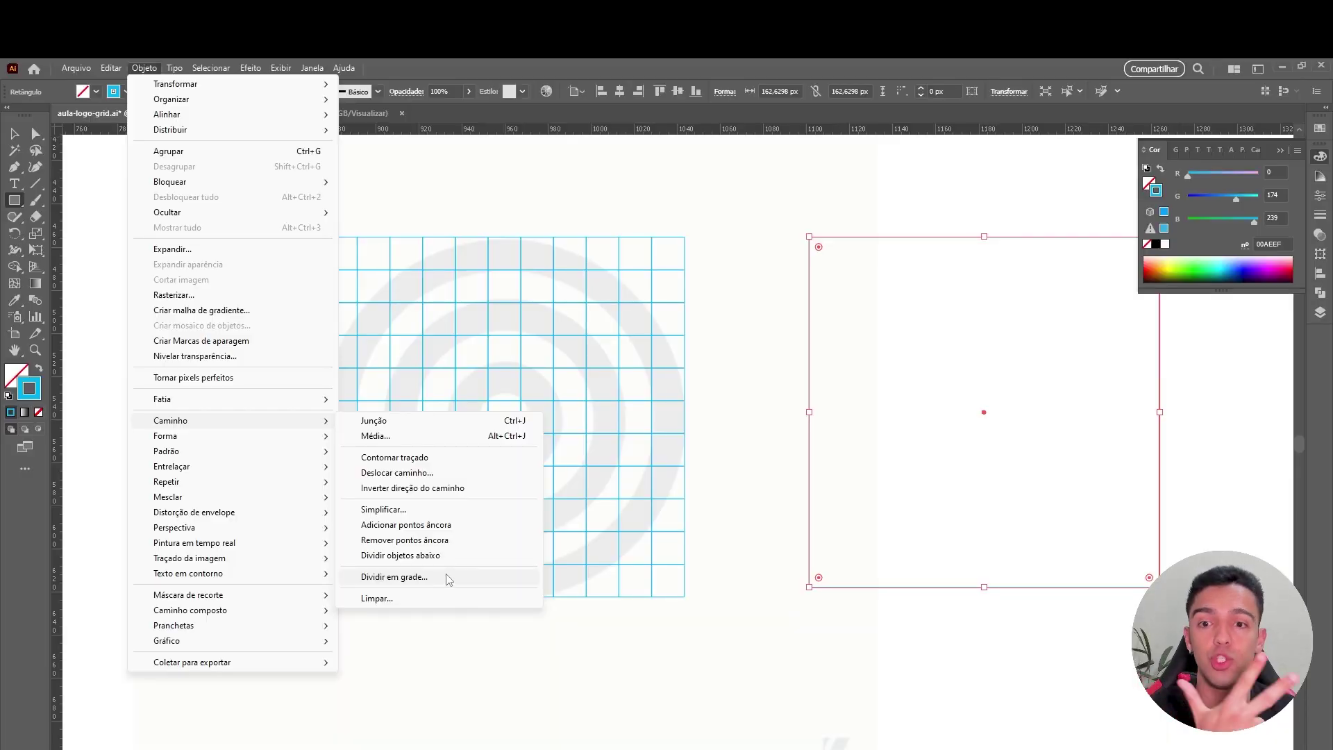
left_click(394, 577)
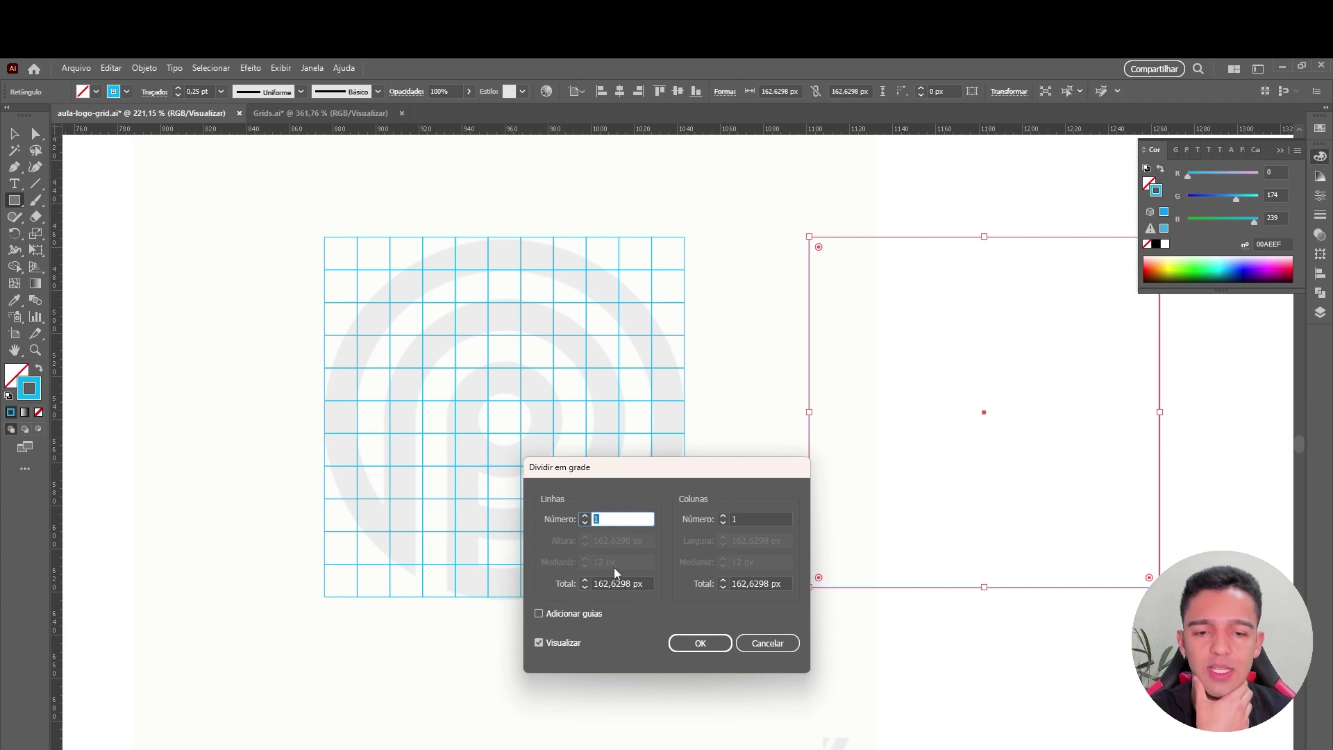
type("11")
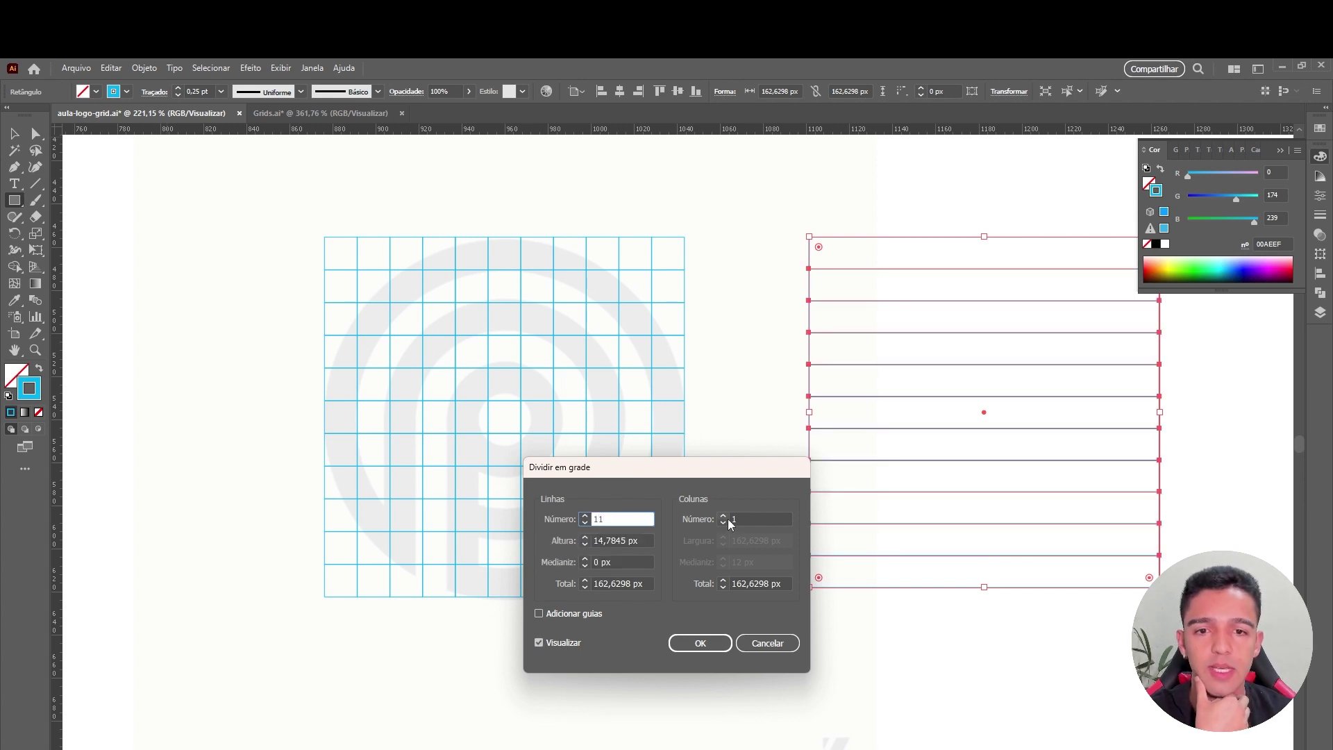
left_click(728, 520)
type("11")
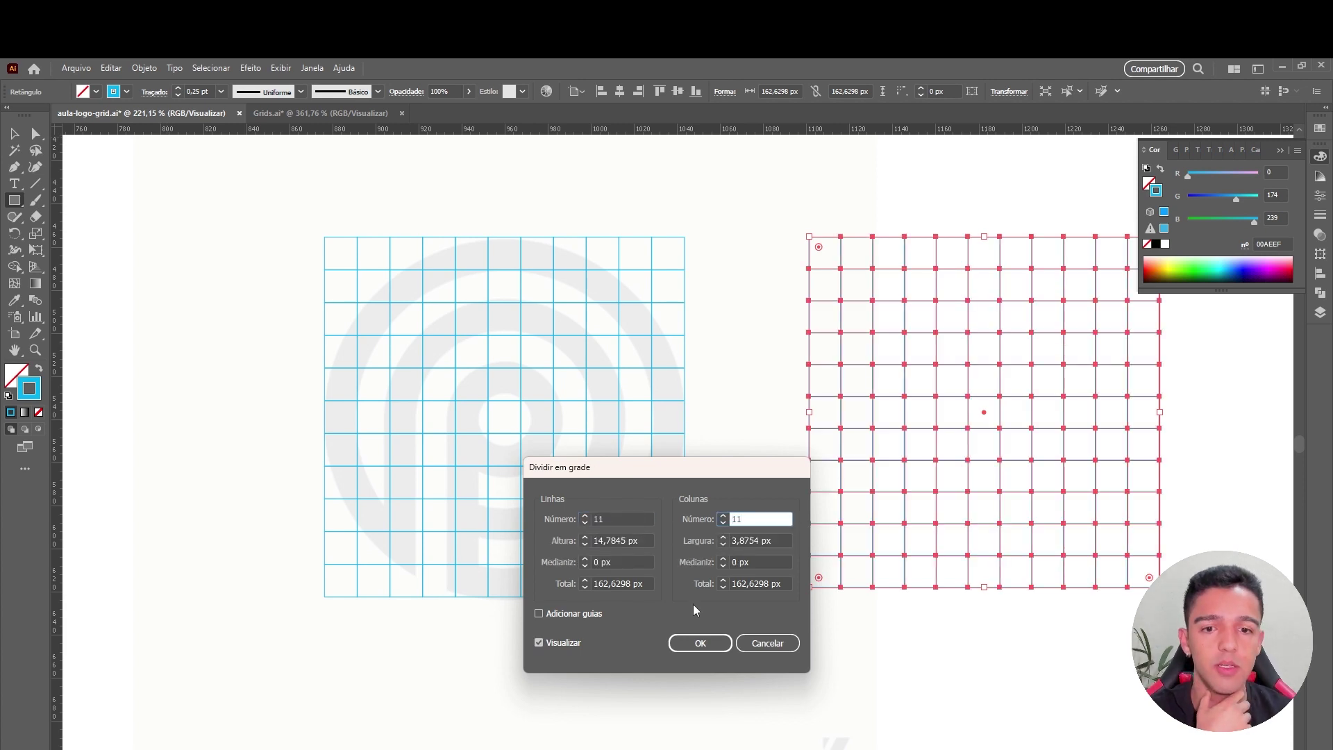
left_click(701, 643)
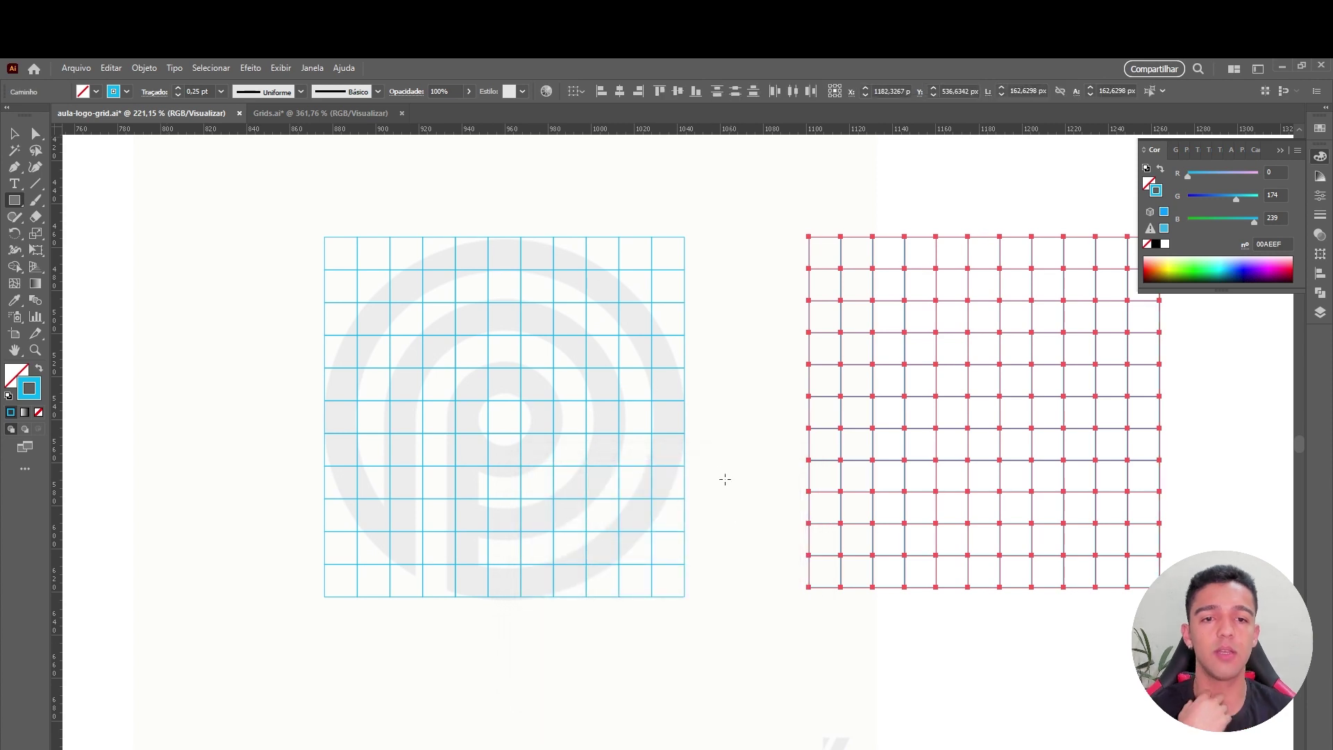
left_click(748, 442)
scroll(698, 389, "right", 5)
left_click_drag(610, 444, 774, 420)
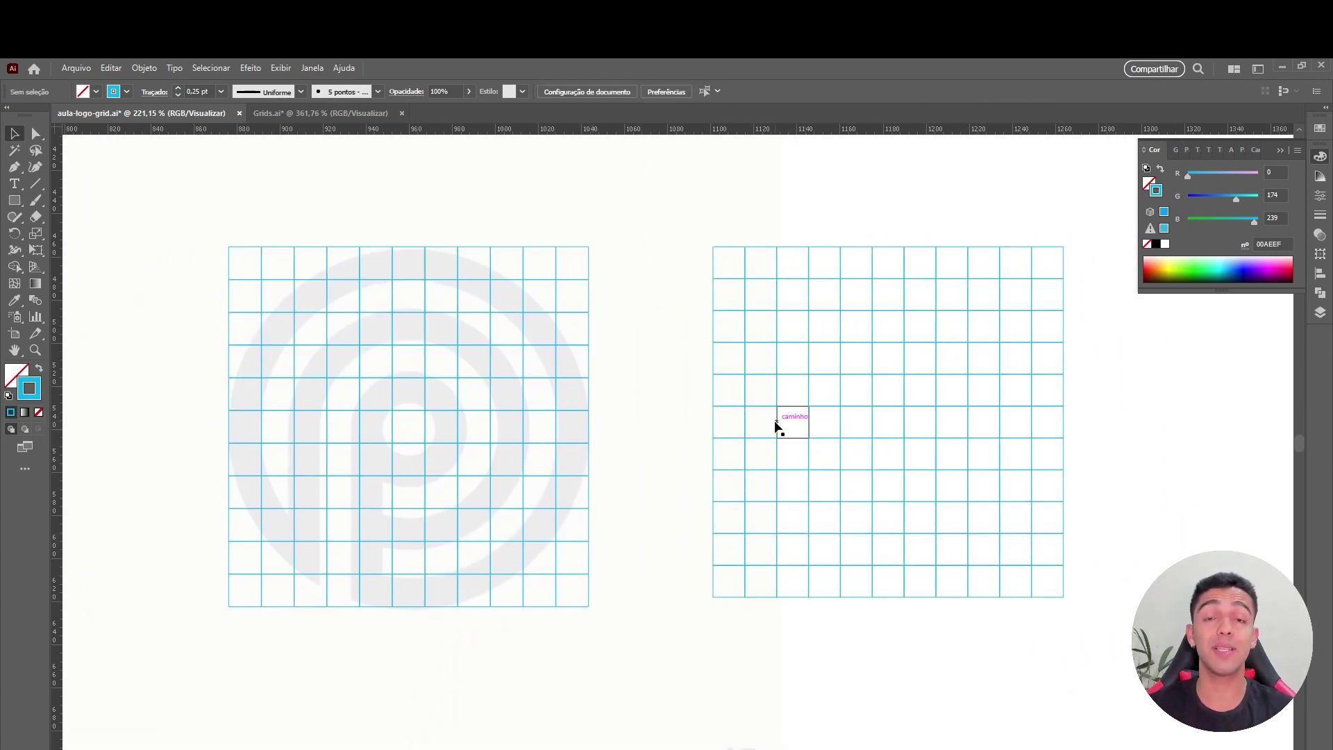
Delete the duplicate grid on the right and toggle outline view.
left_click_drag(658, 204, 1071, 631)
key("Delete")
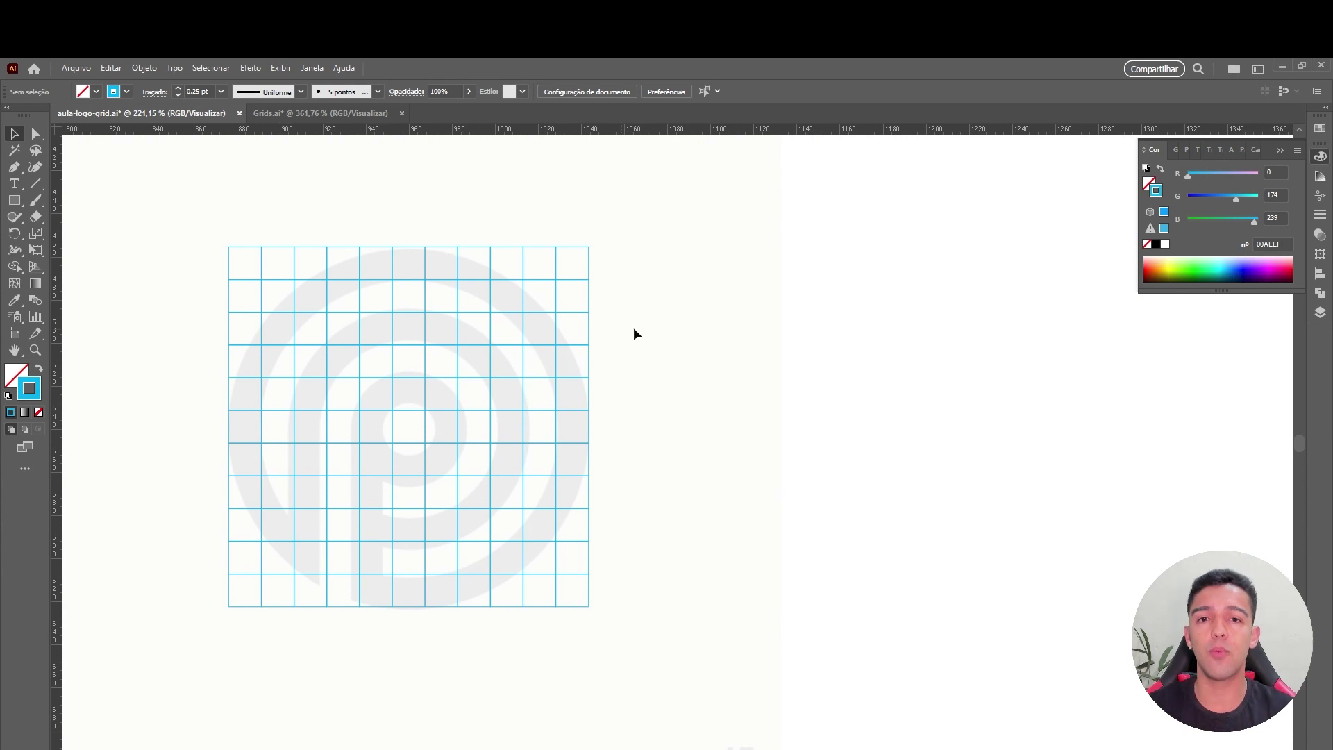
scroll(687, 341, "left", 2)
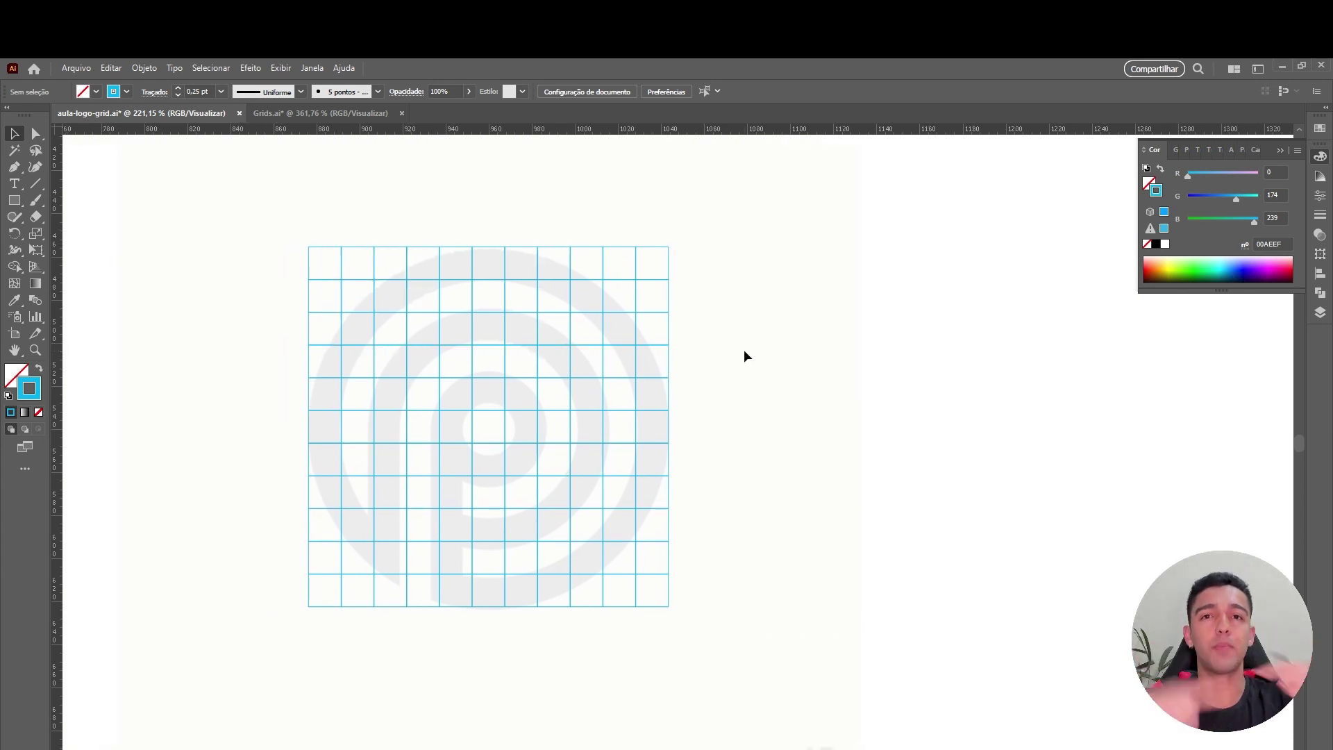
scroll(648, 310, "left", 2)
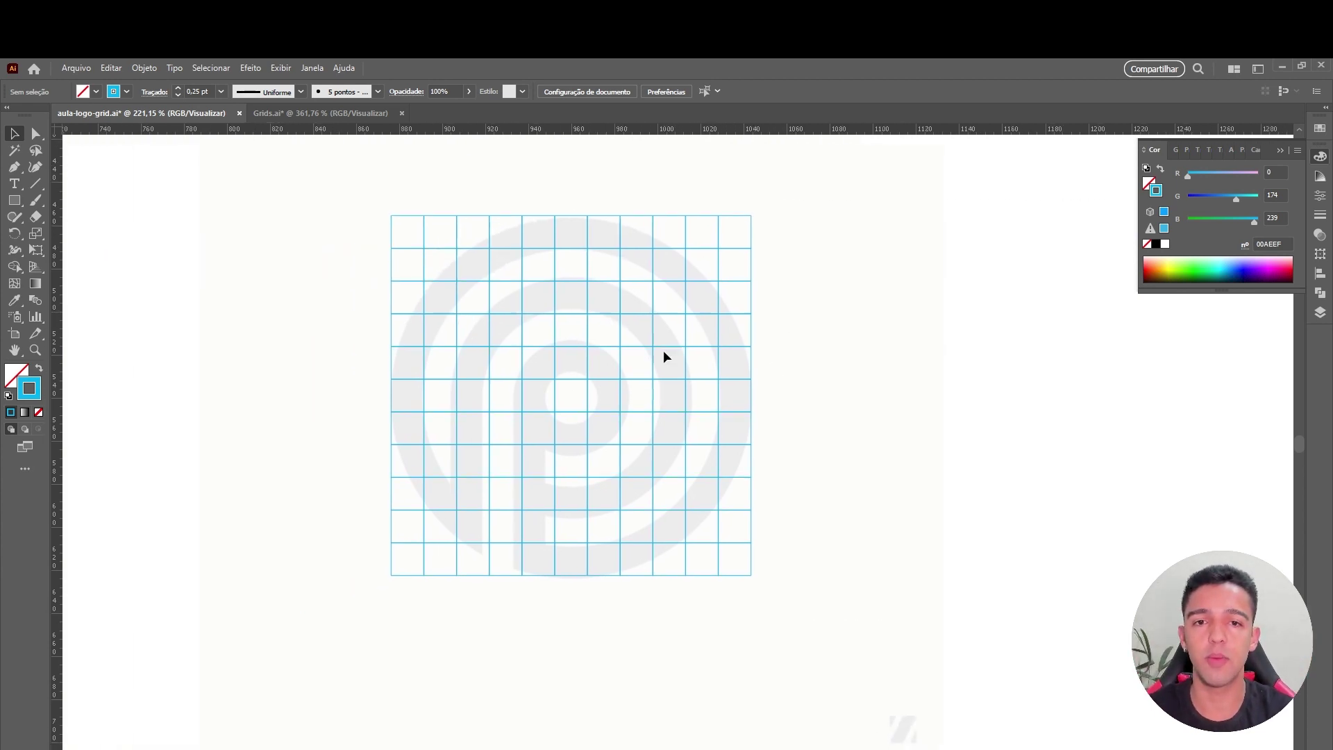
key("ctrl+y")
key("ctrl+y")
key("ctrl+y")
key("ctrl+y")
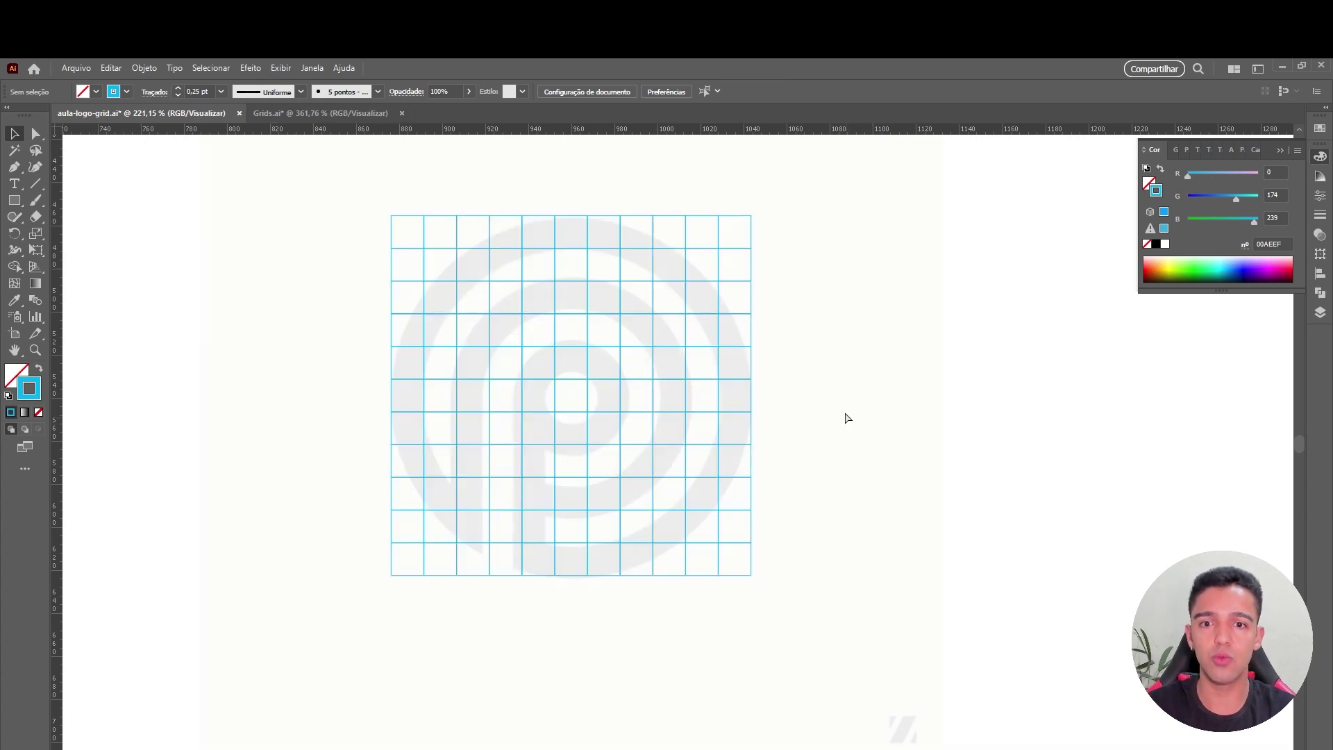
scroll(572, 307, "up", 1)
scroll(613, 309, "up", 2)
scroll(646, 312, "down", 1)
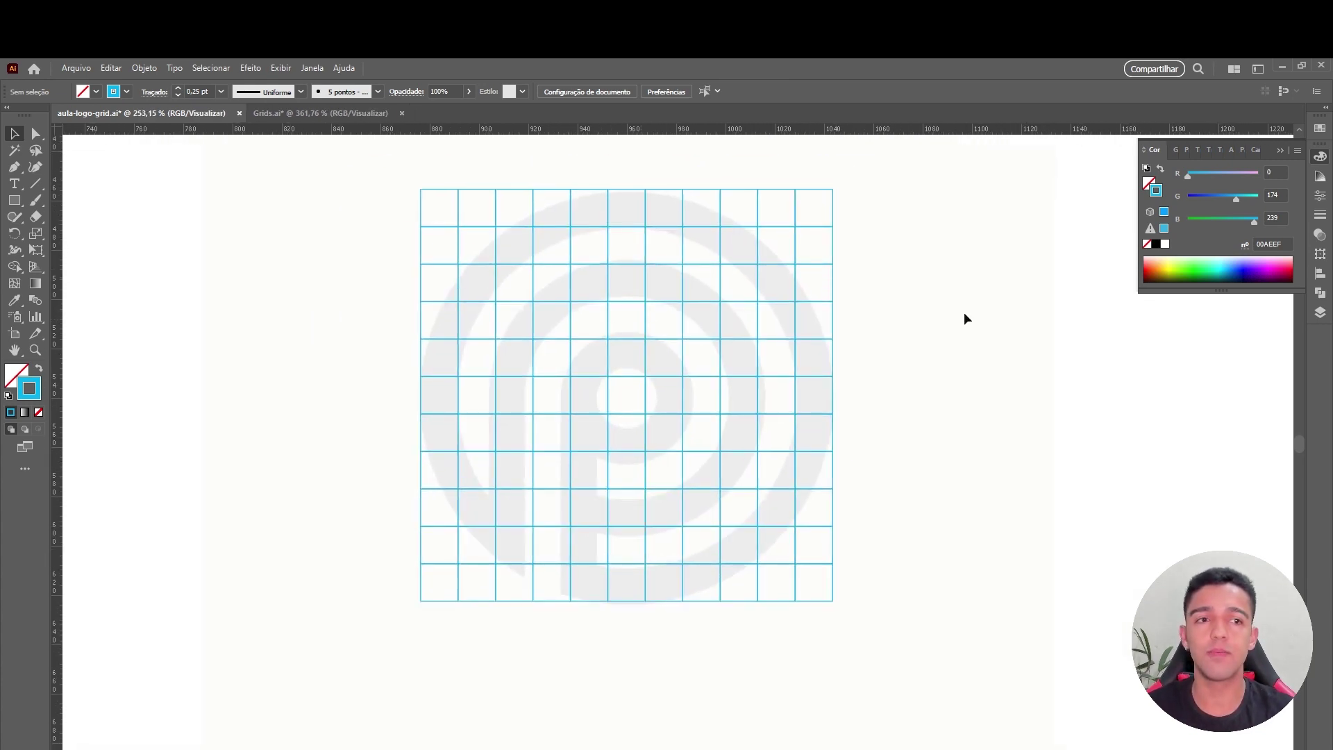
Add a new layer above Grid and name it Símbolo.
left_click(1320, 312)
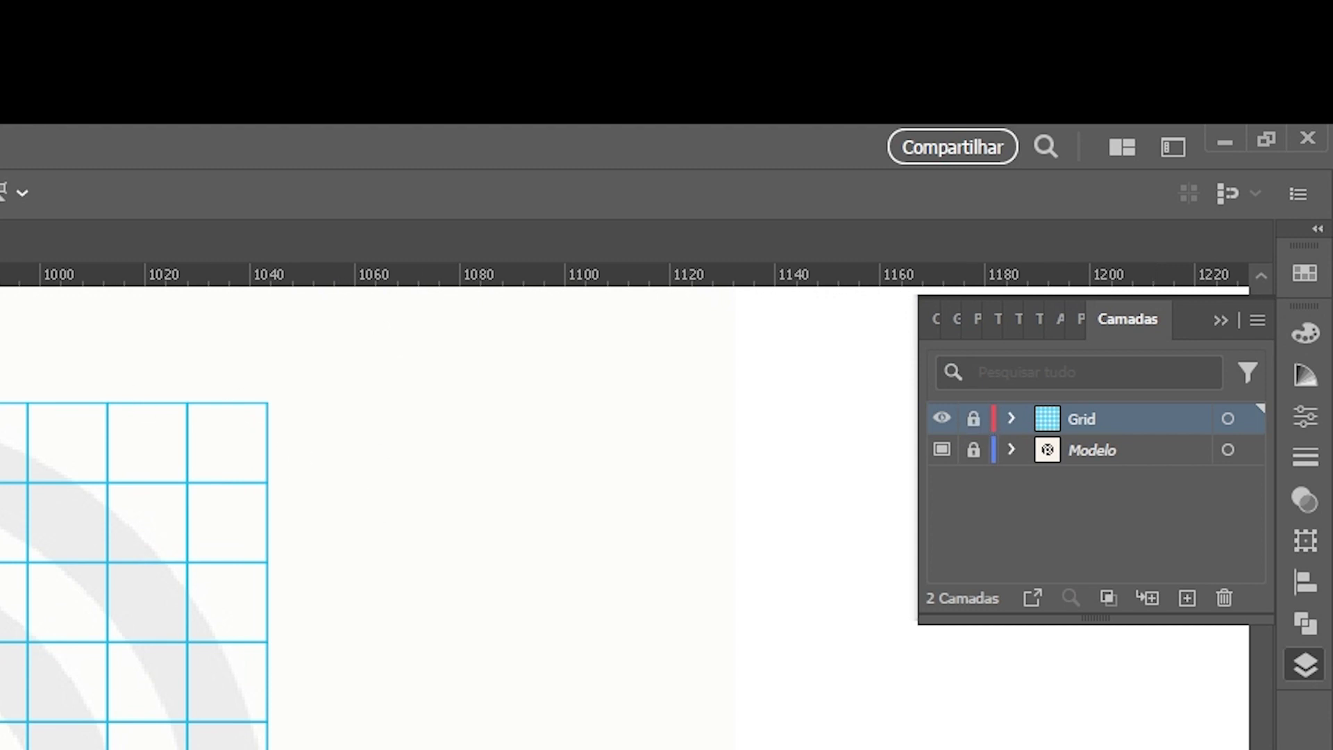
left_click(1187, 597)
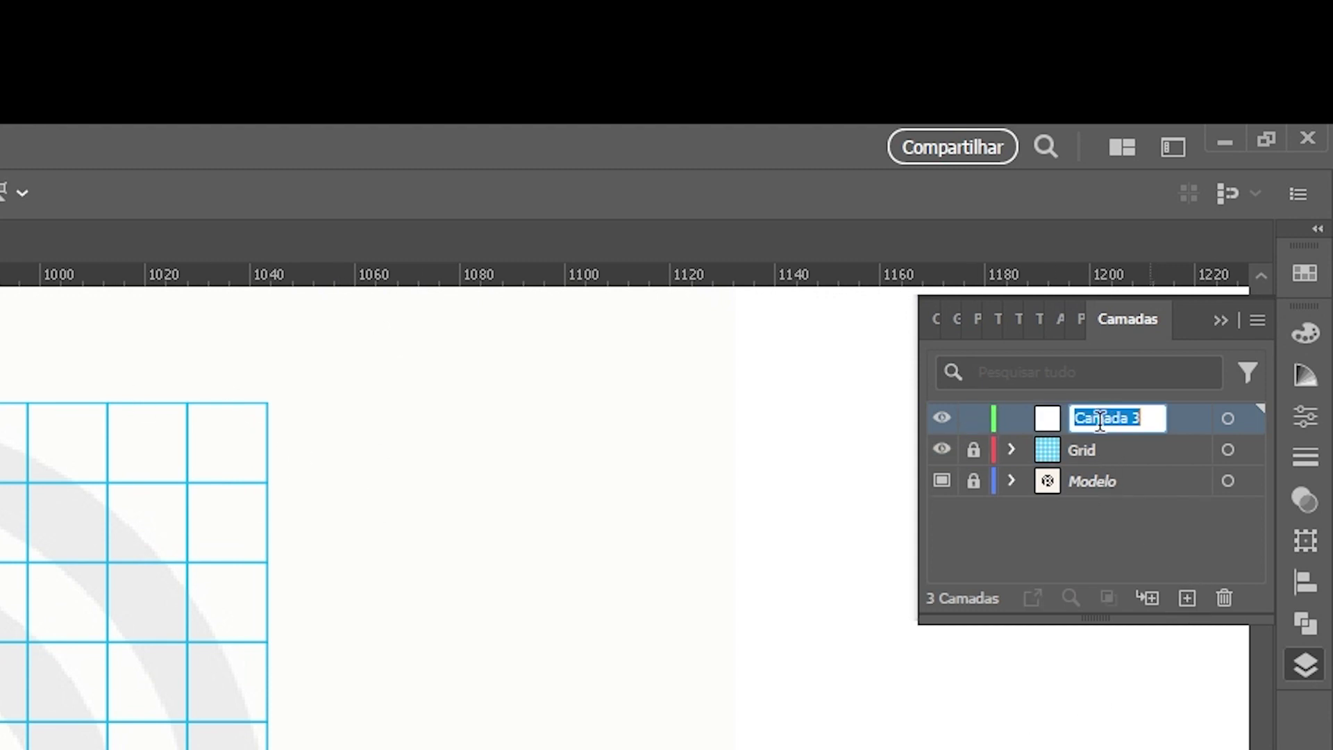
type("Si")
key("Return")
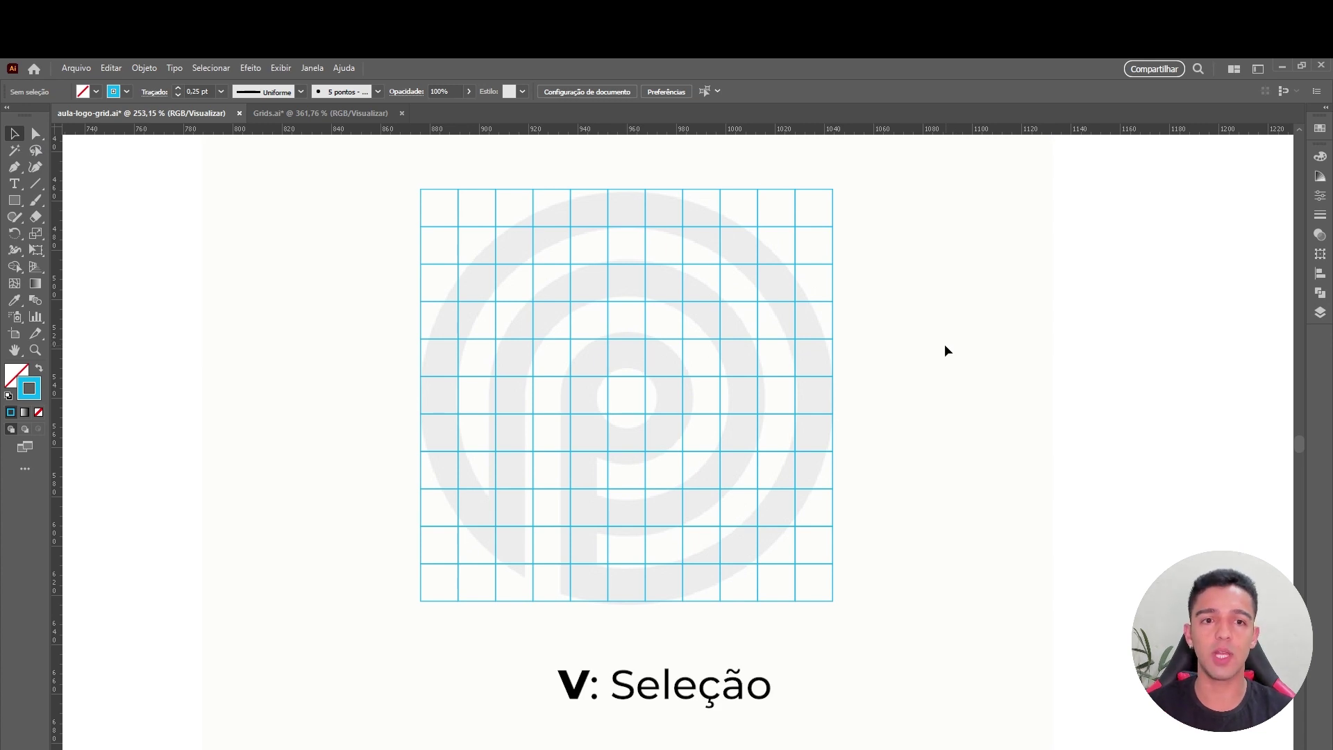
Draw a circle over the whole grid with a black 1 pt stroke.
left_click_drag(14, 200, 46, 201)
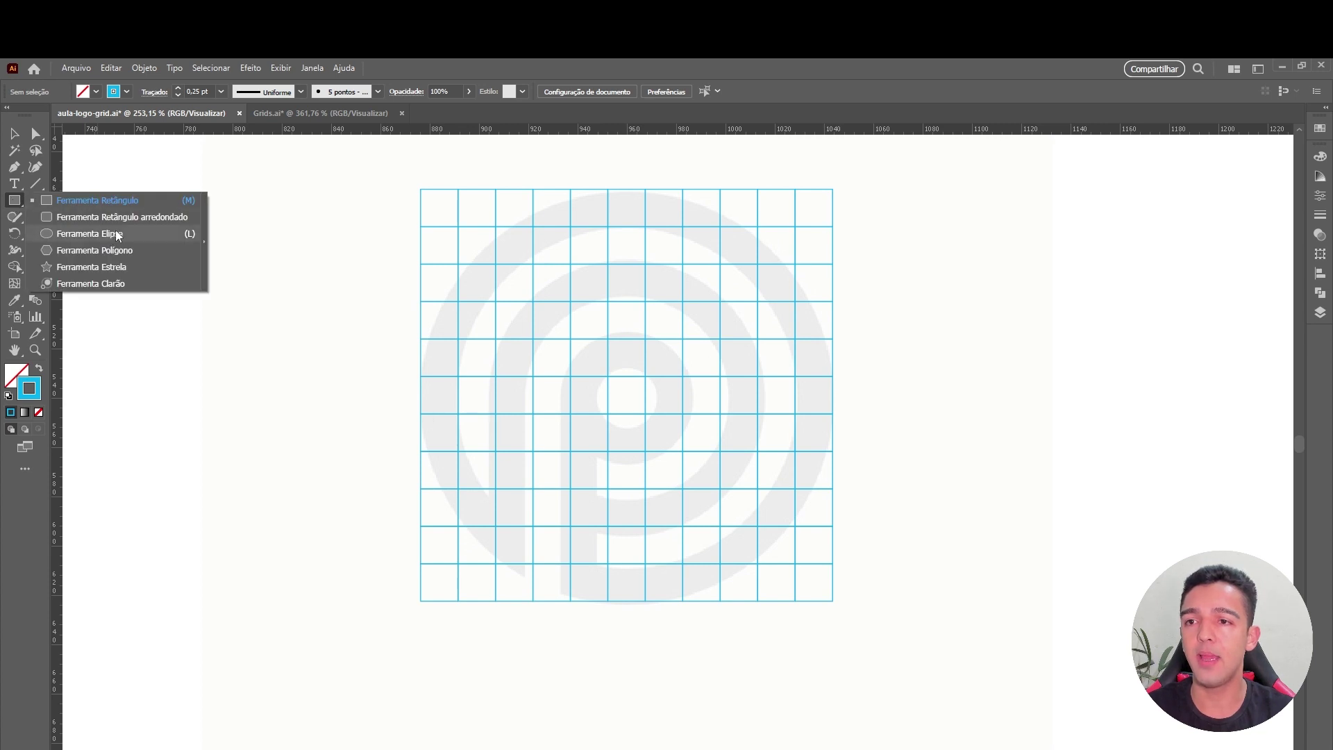
left_click_drag(16, 206, 110, 235)
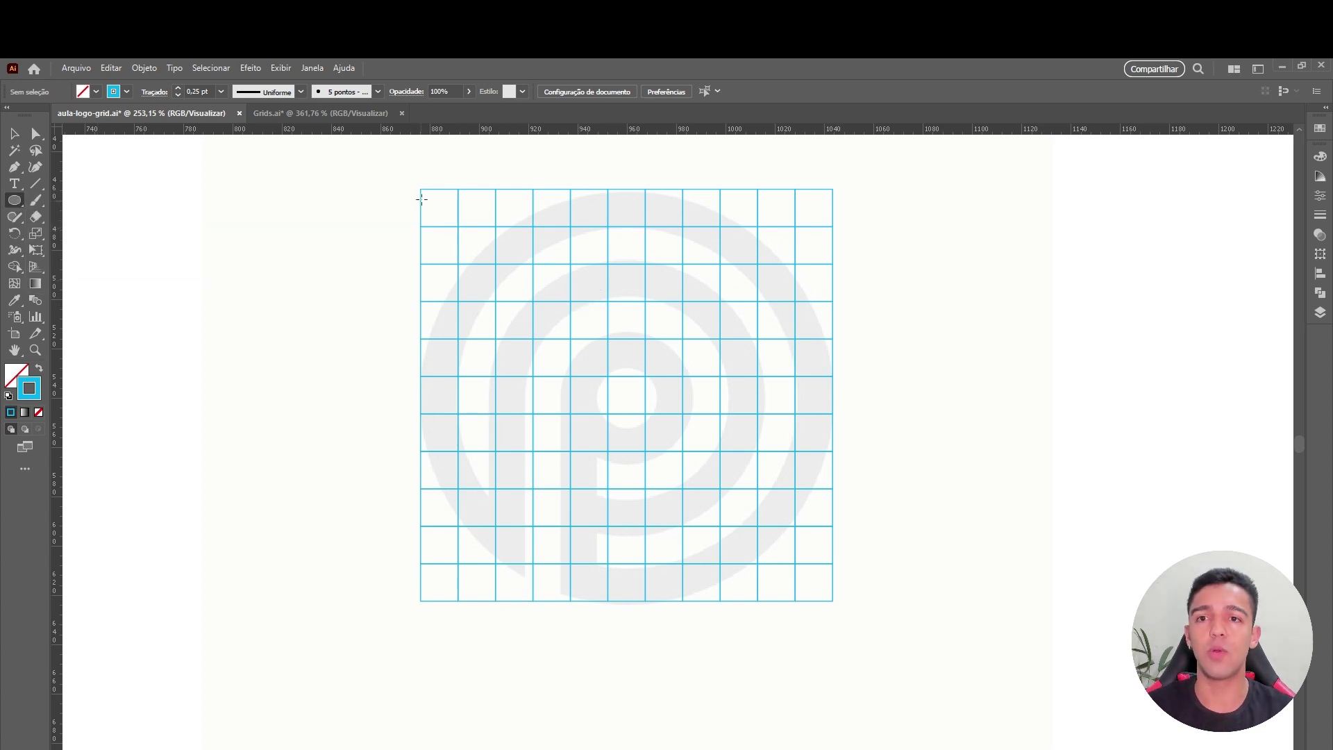
left_click_drag(420, 188, 833, 601)
key("ctrl+y")
key("ctrl+y")
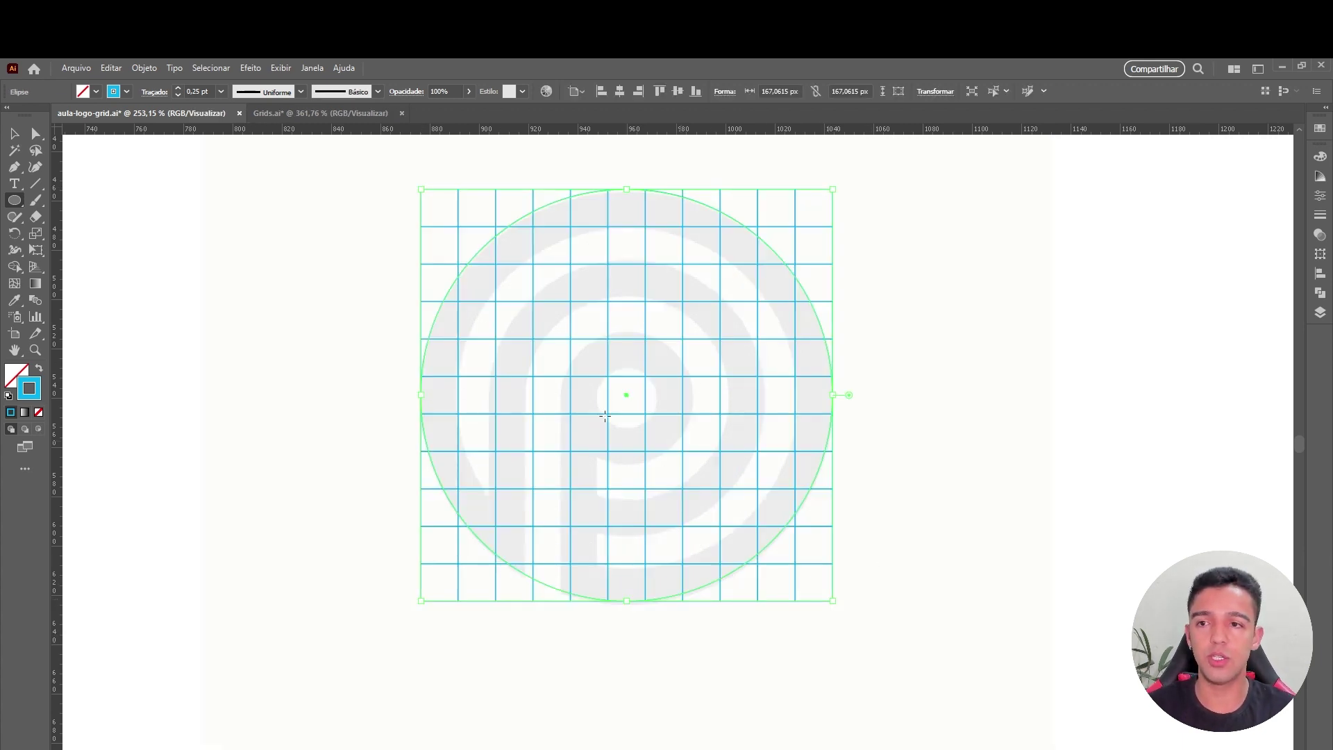
double_click(29, 388)
left_click_drag(461, 389, 361, 498)
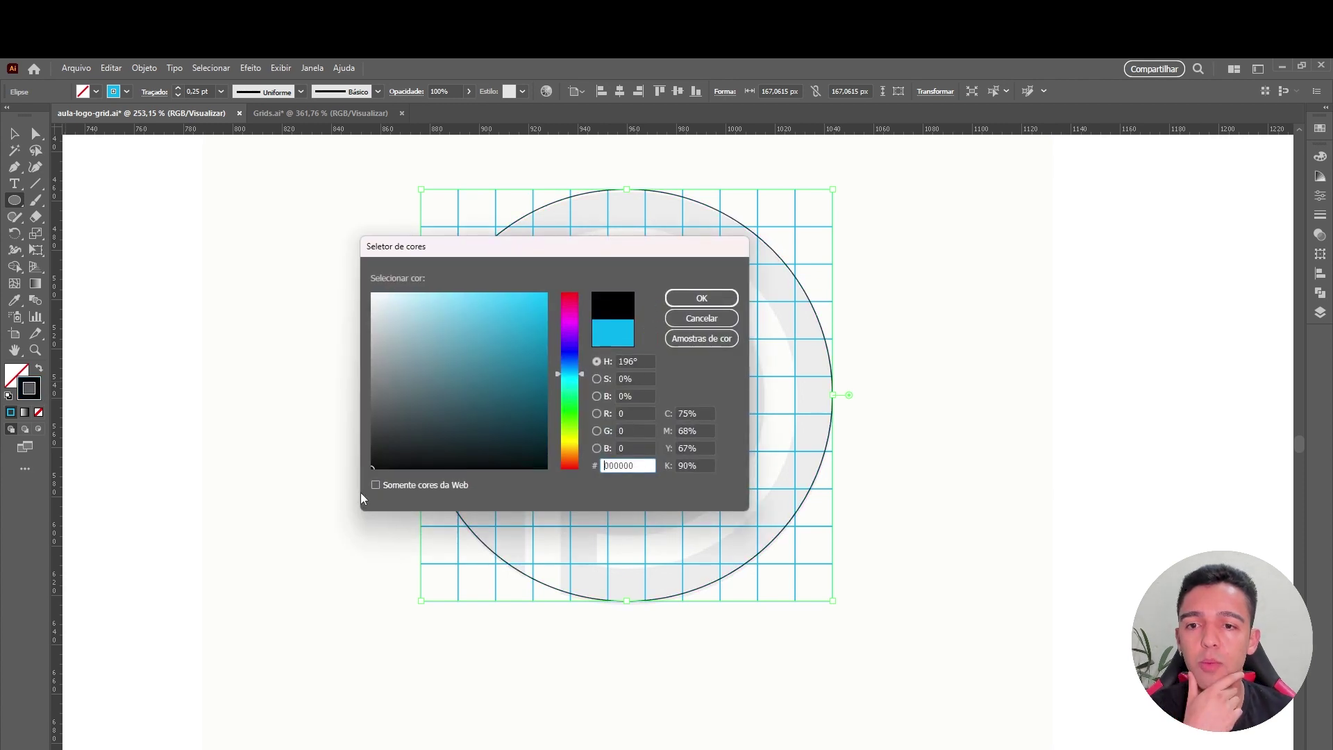
left_click(702, 299)
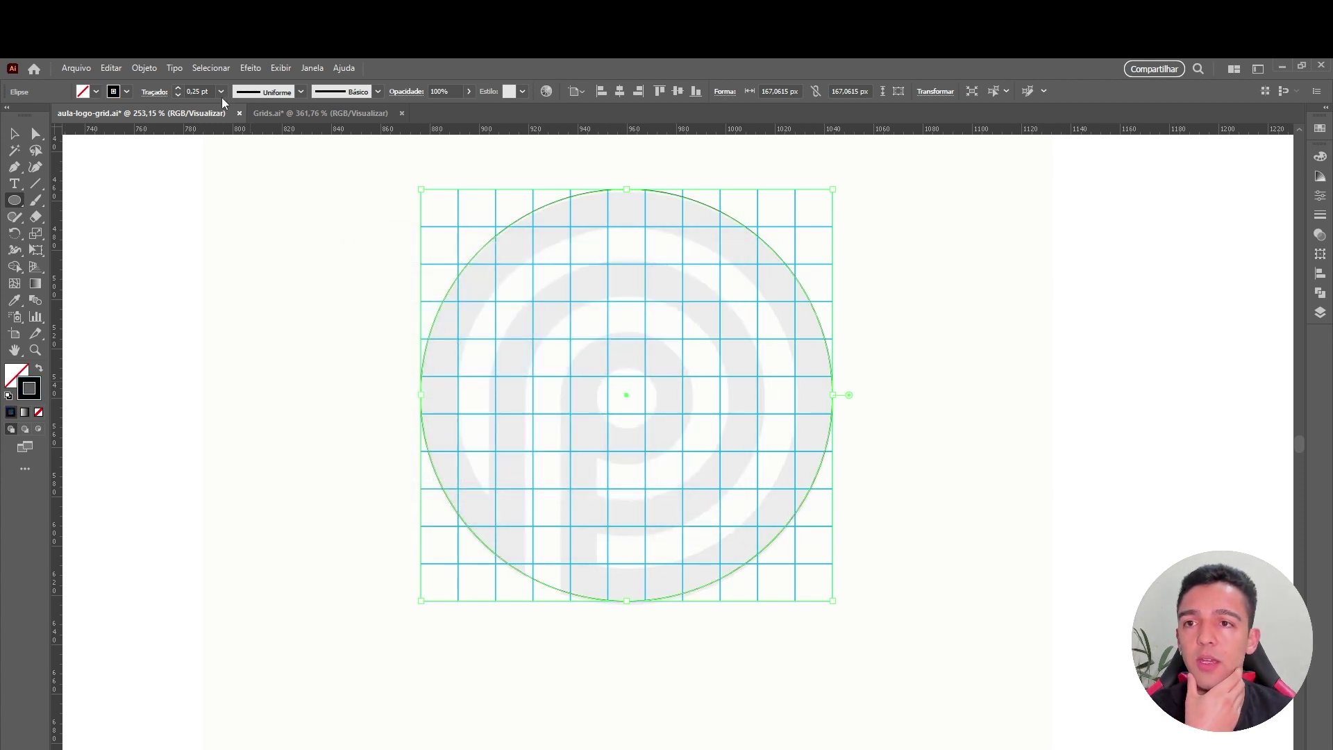
left_click(221, 91)
left_click(240, 152)
Paste a copy of the circle in front and zoom out to view the artboard.
key("ctrl+c")
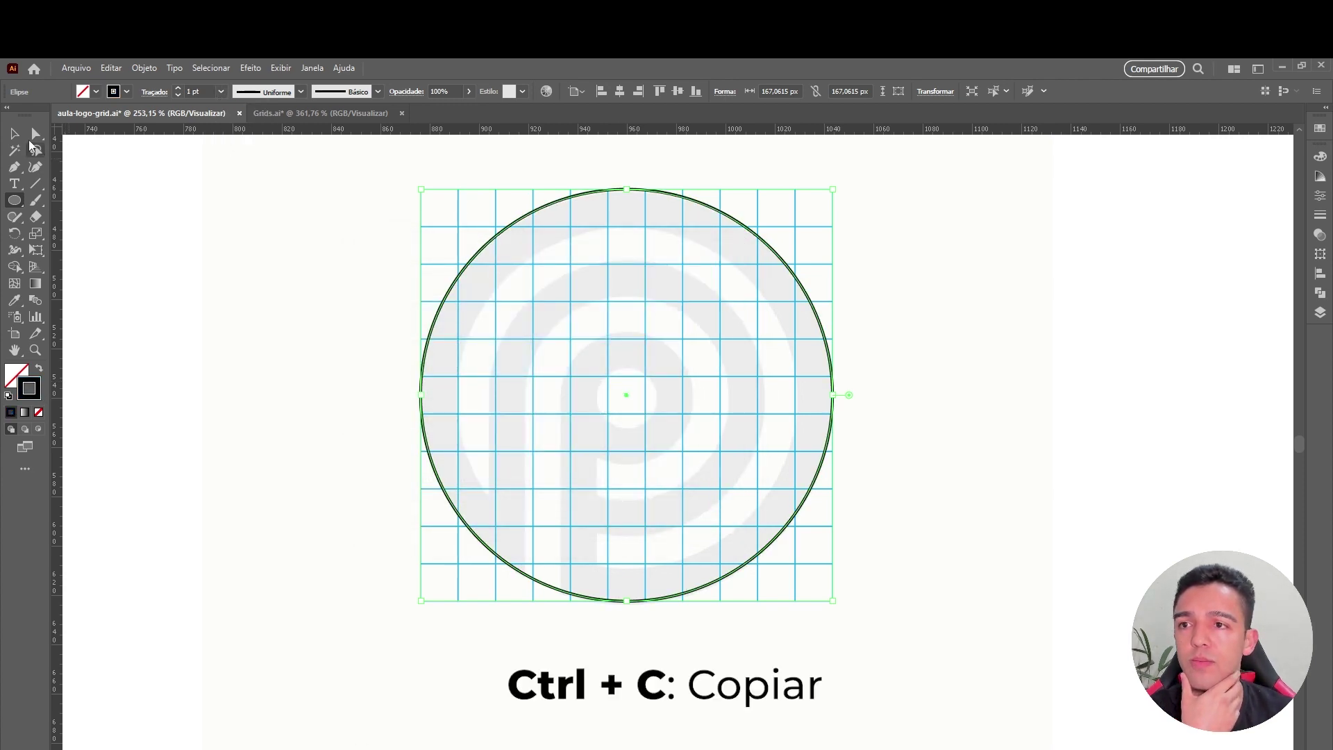
key("v")
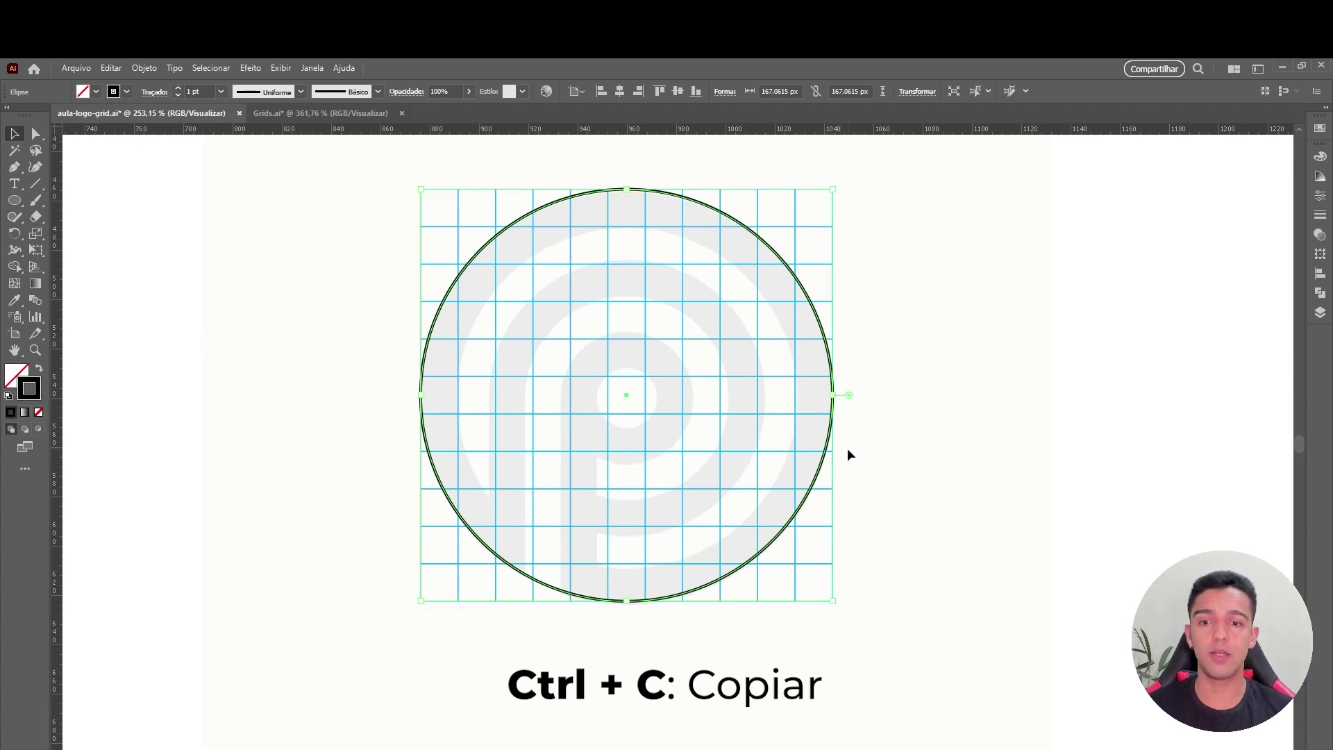
key("ctrl+f")
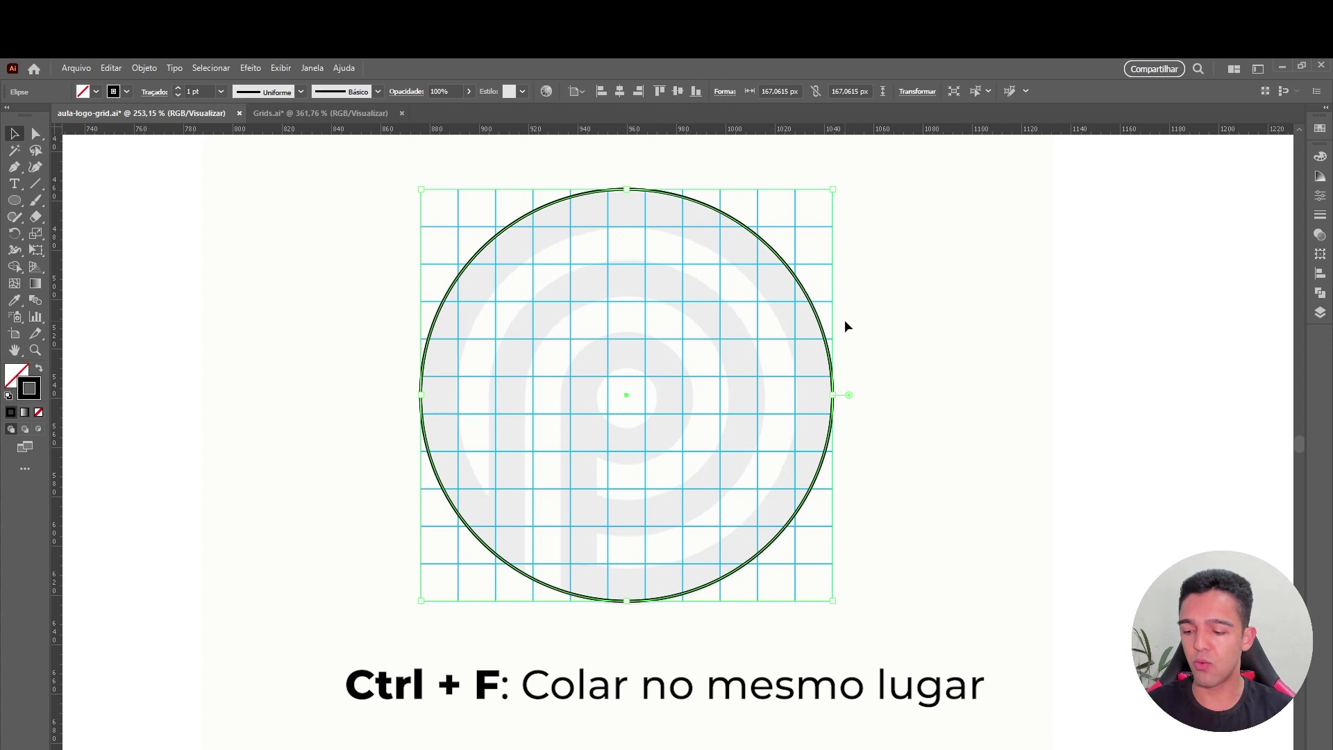
key("a")
key("ctrl+space")
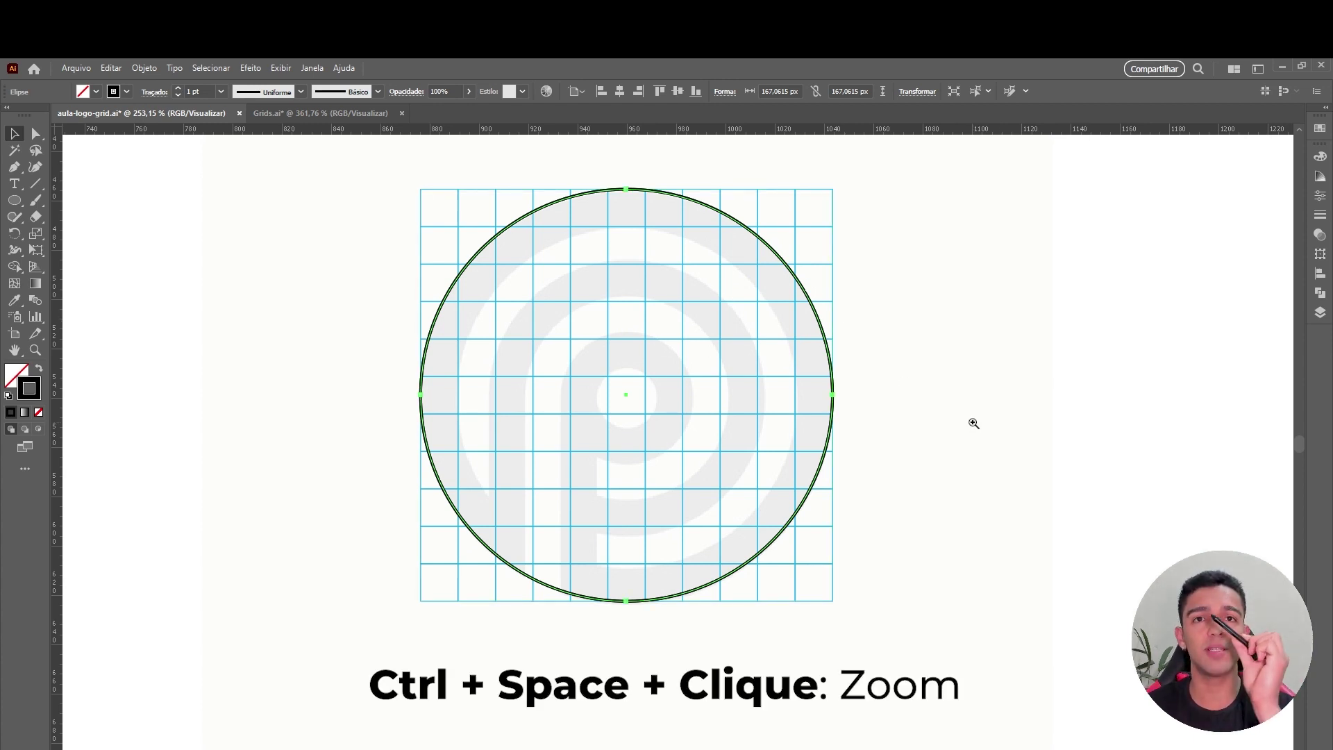
mouse_move(1064, 406)
left_mouse_down()
mouse_move(864, 386)
mouse_move(997, 384)
mouse_move(856, 387)
mouse_move(1003, 390)
mouse_move(988, 391)
left_mouse_up()
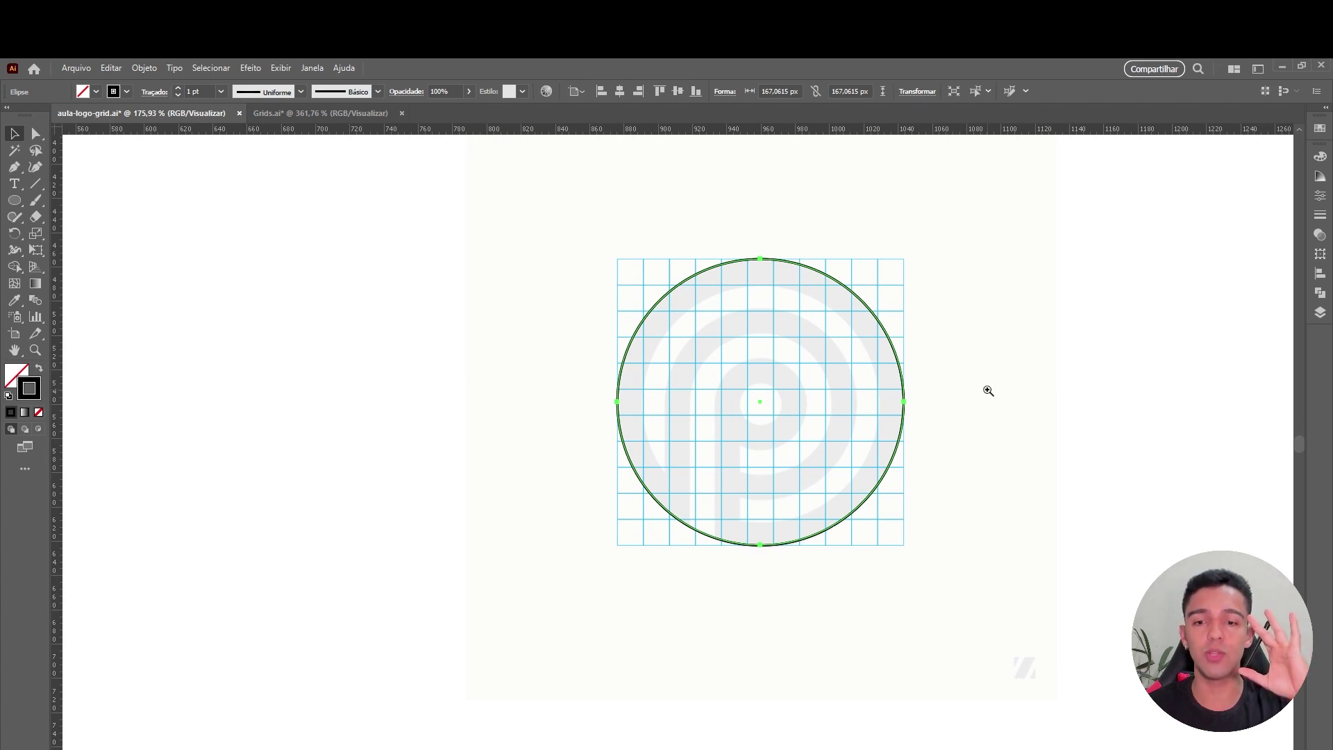
key("space")
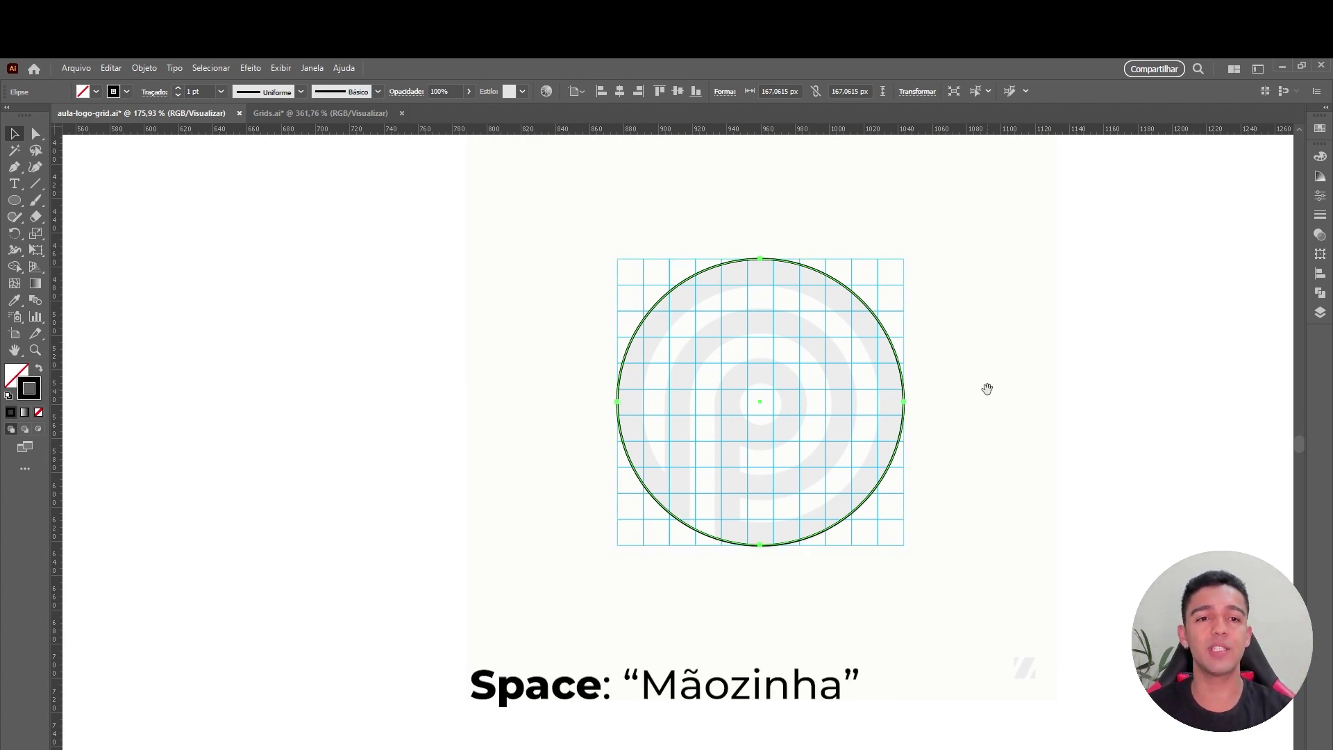
mouse_move(900, 384)
left_mouse_down()
mouse_move(590, 372)
mouse_move(901, 419)
left_mouse_up()
left_click_drag(545, 391, 640, 434)
mouse_move(860, 471)
left_mouse_down()
mouse_move(664, 366)
mouse_move(558, 459)
mouse_move(645, 457)
left_mouse_up()
left_click(613, 396)
Inspect the circle's anchors, paste and move a copy, then undo the misplaced move.
scroll(836, 363, "up", 5)
scroll(851, 425, "down", 4)
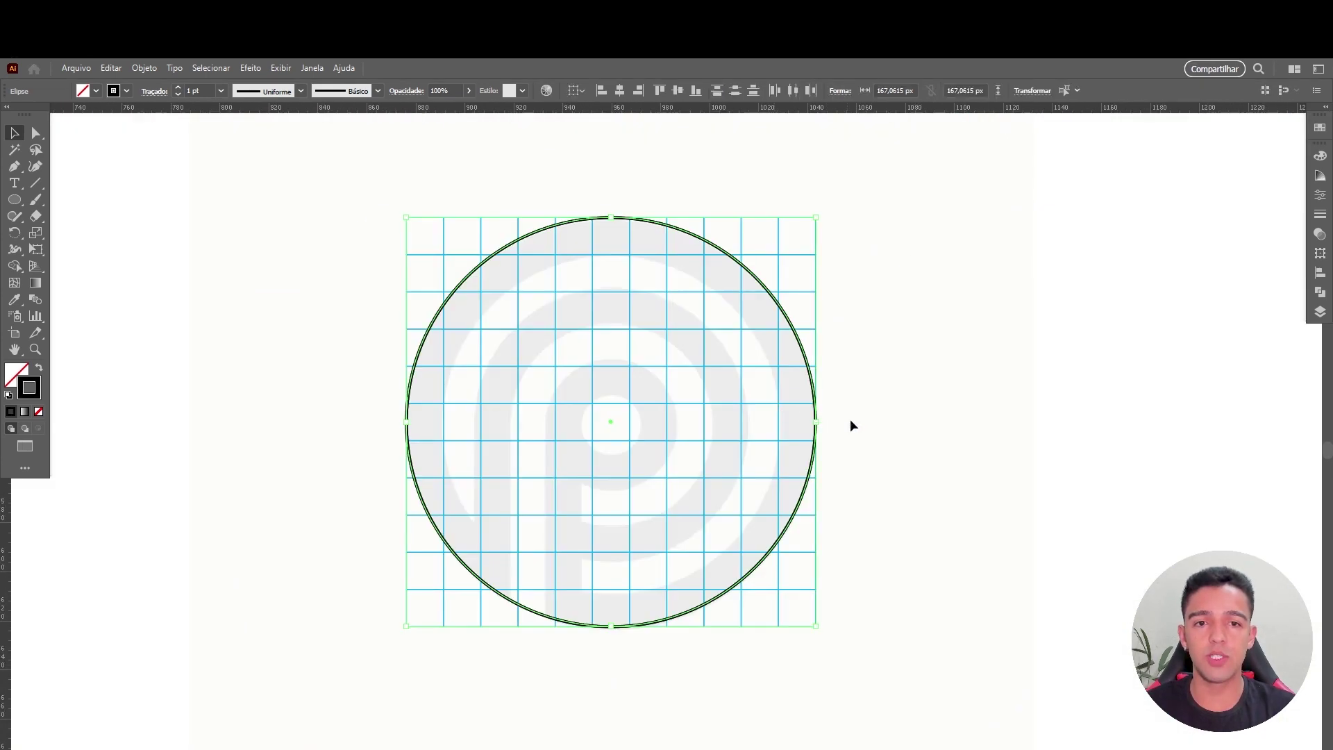
left_click(813, 388)
key("a")
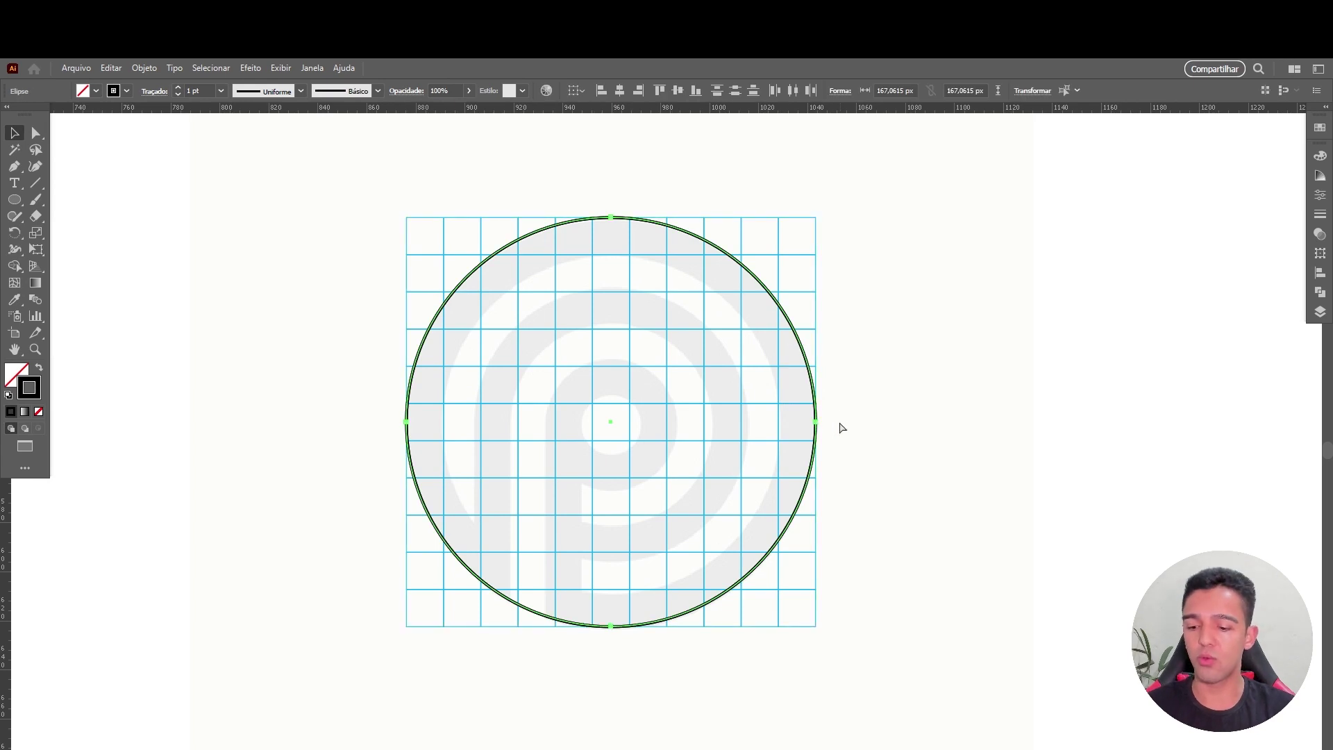
key("v")
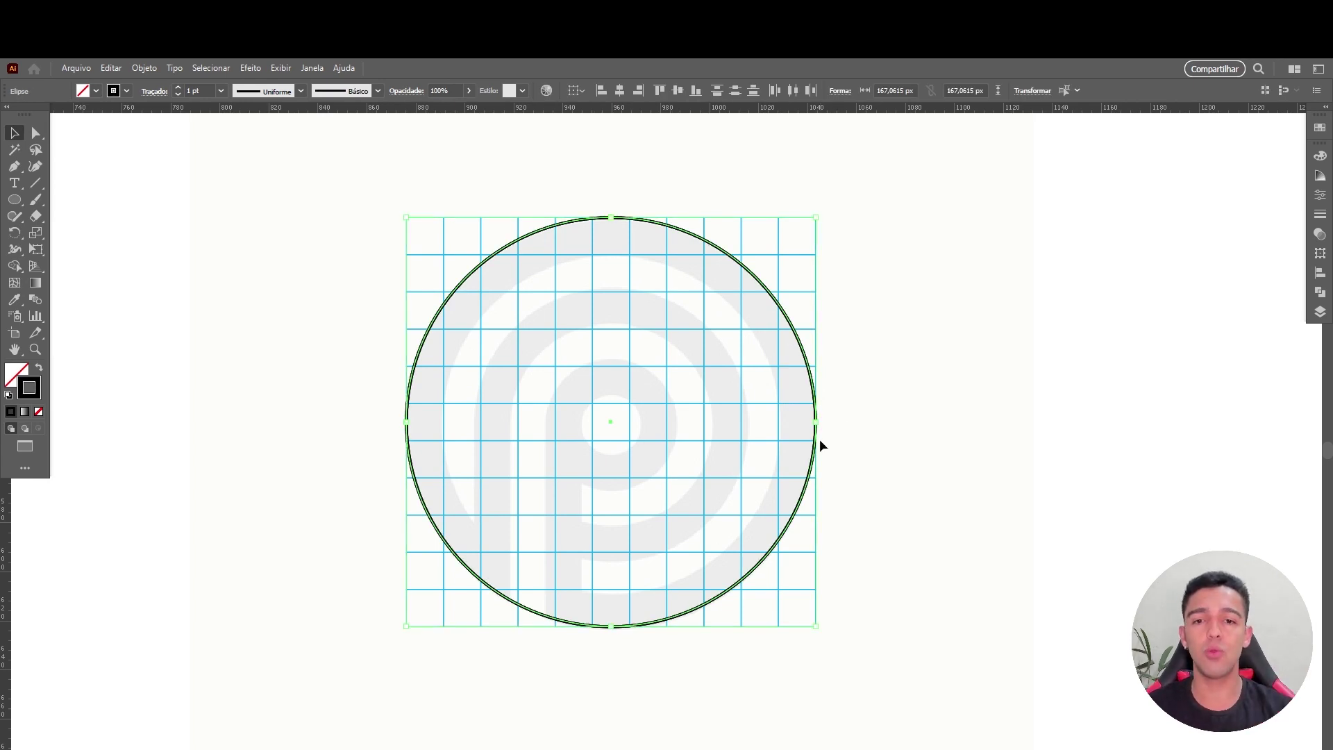
scroll(918, 416, "right", 5)
scroll(672, 442, "right", 1)
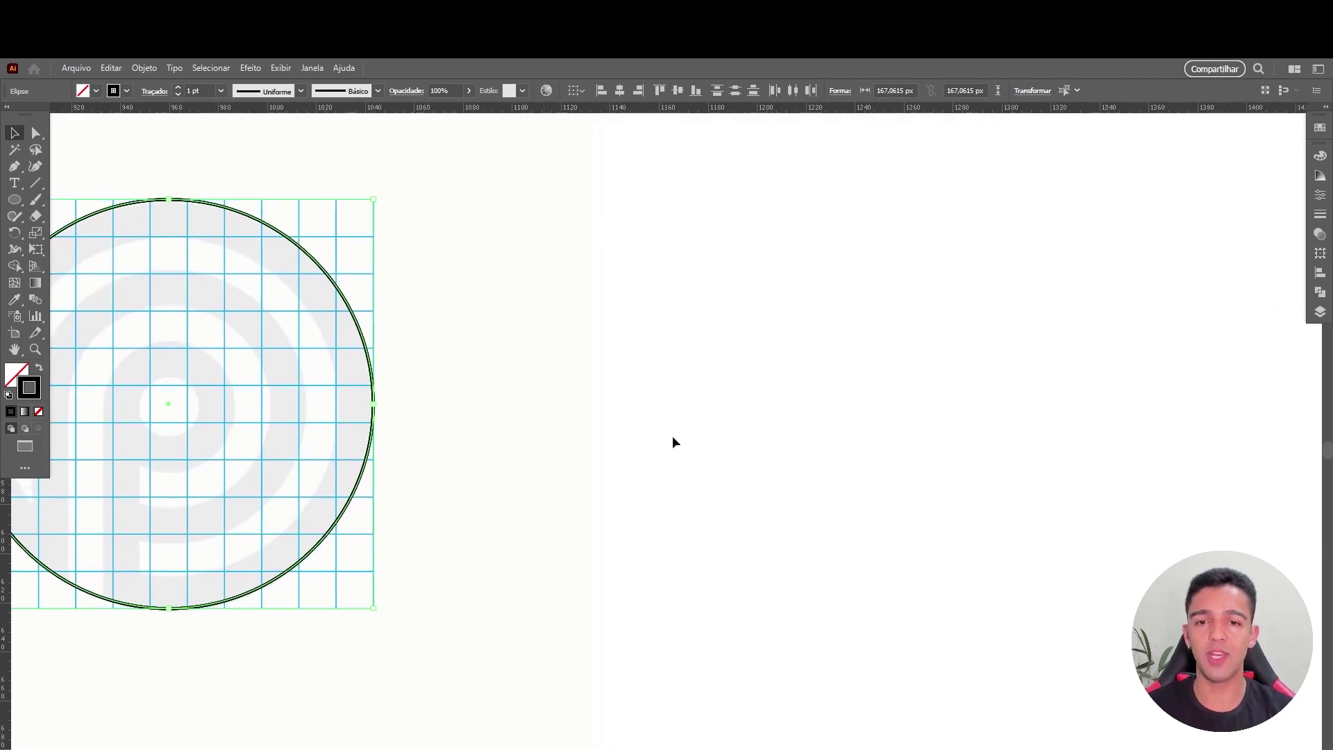
key("ctrl+v")
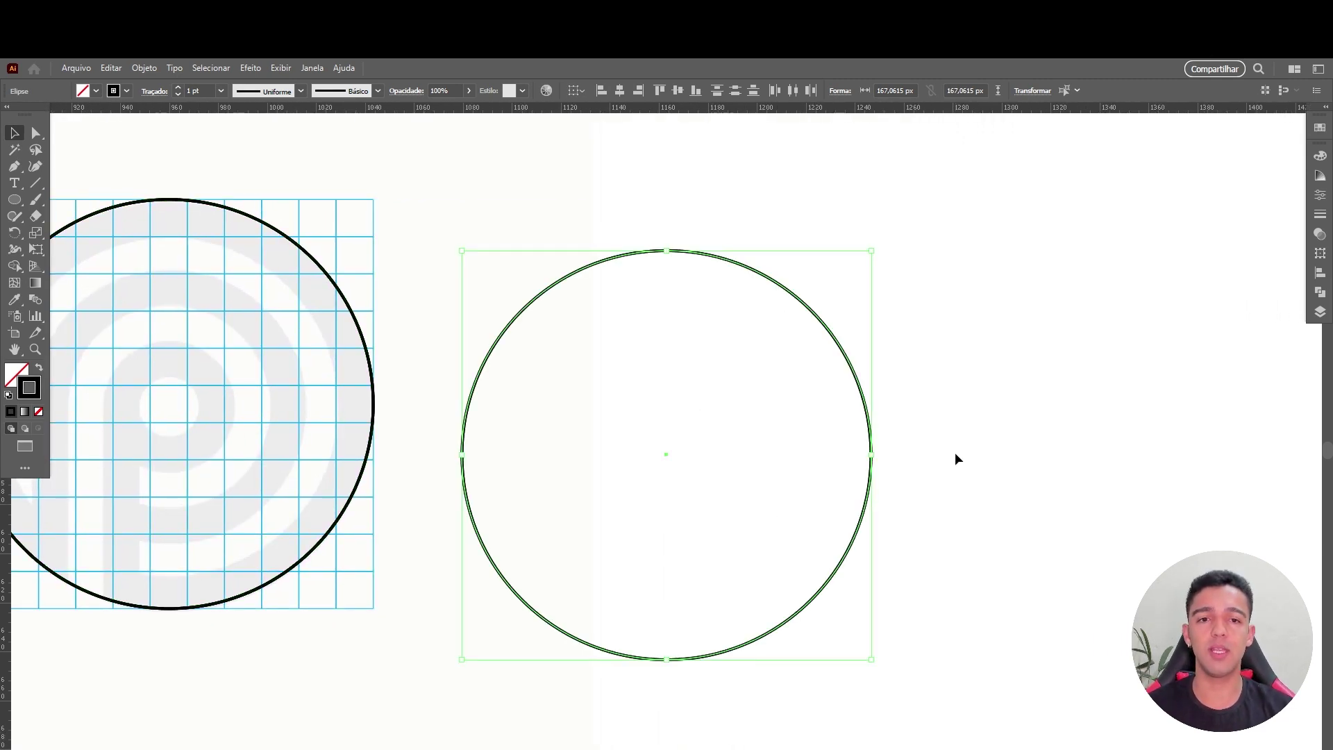
scroll(956, 456, "left", 3)
scroll(497, 426, "up", 2)
left_click_drag(793, 336, 743, 406)
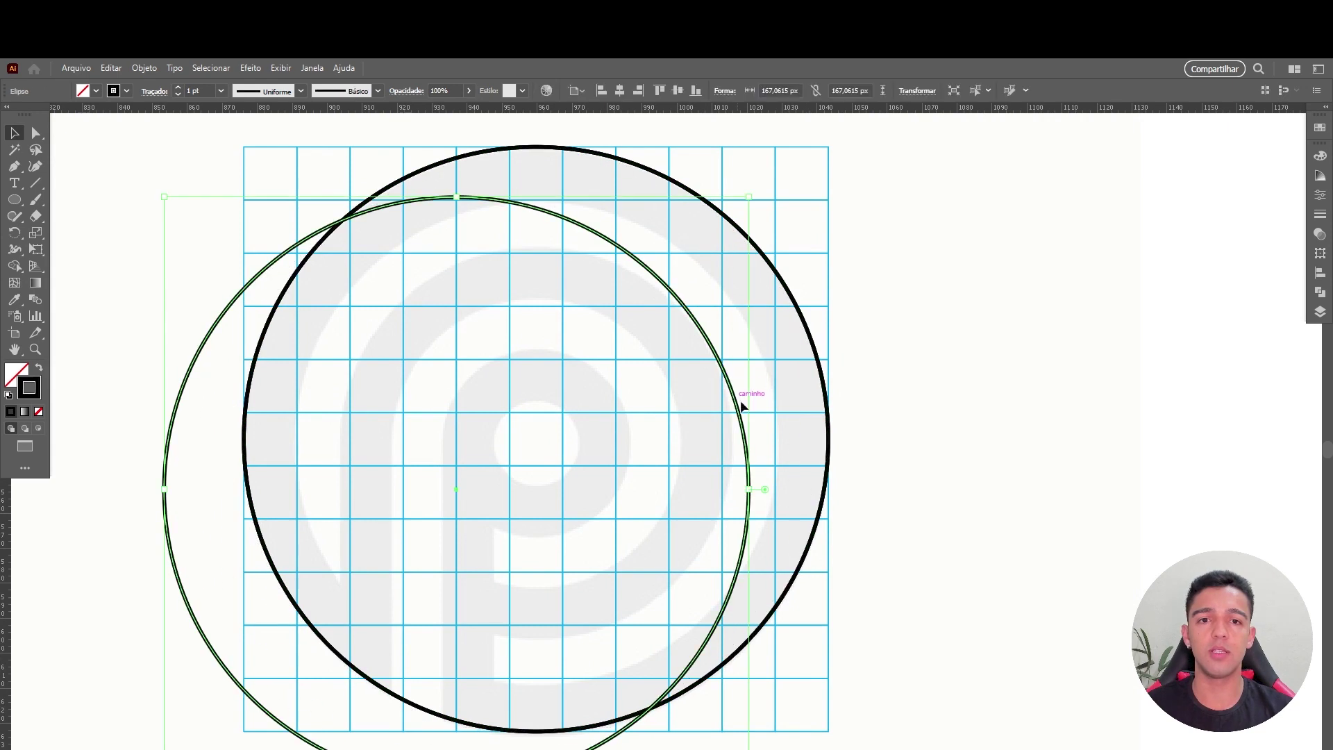
key("a")
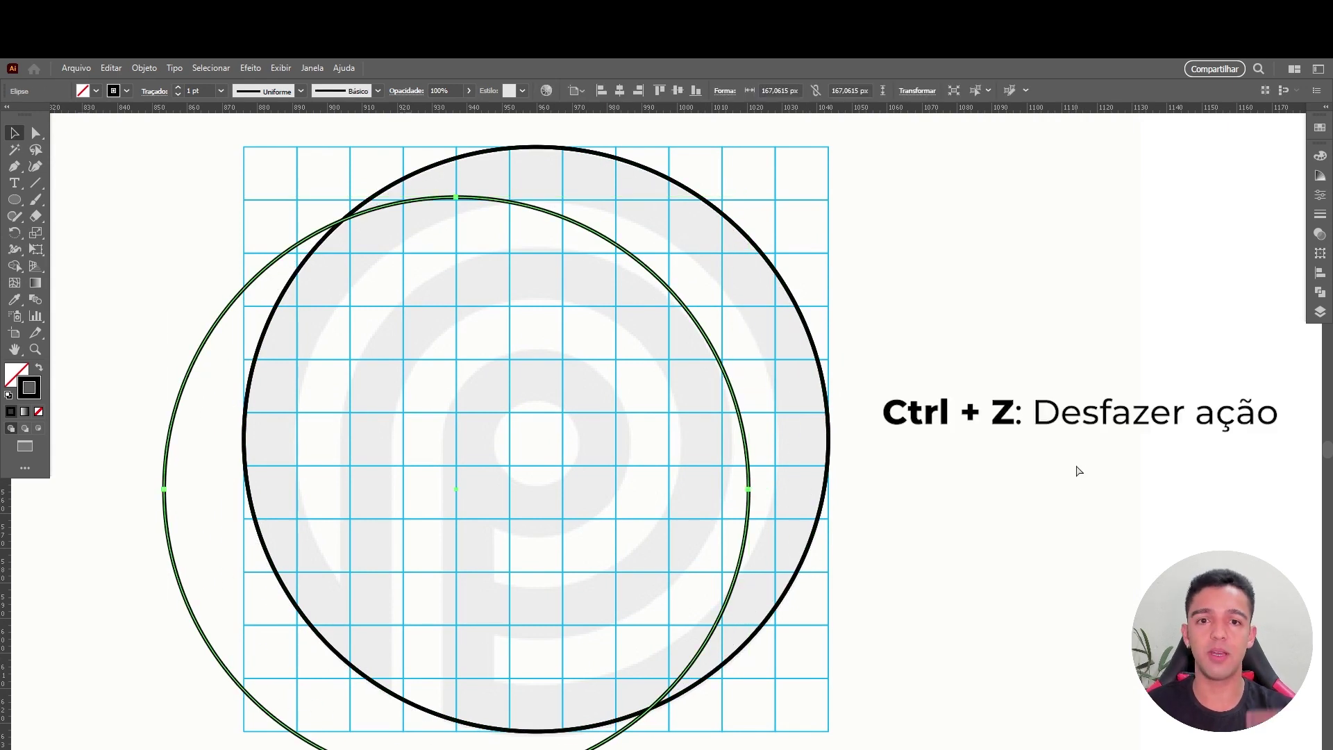
key("ctrl+z")
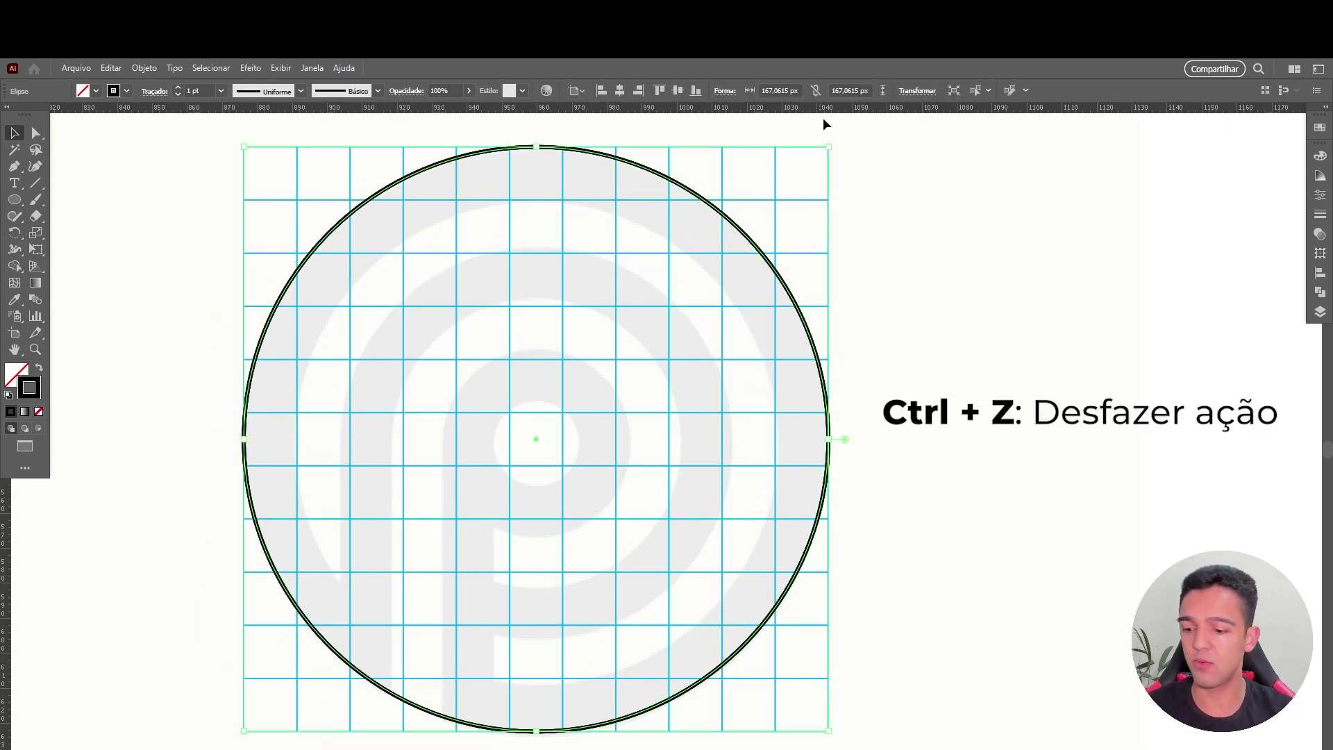
Shrink the circle proportionally to fit the reference's second ring.
left_click_drag(830, 144, 613, 305)
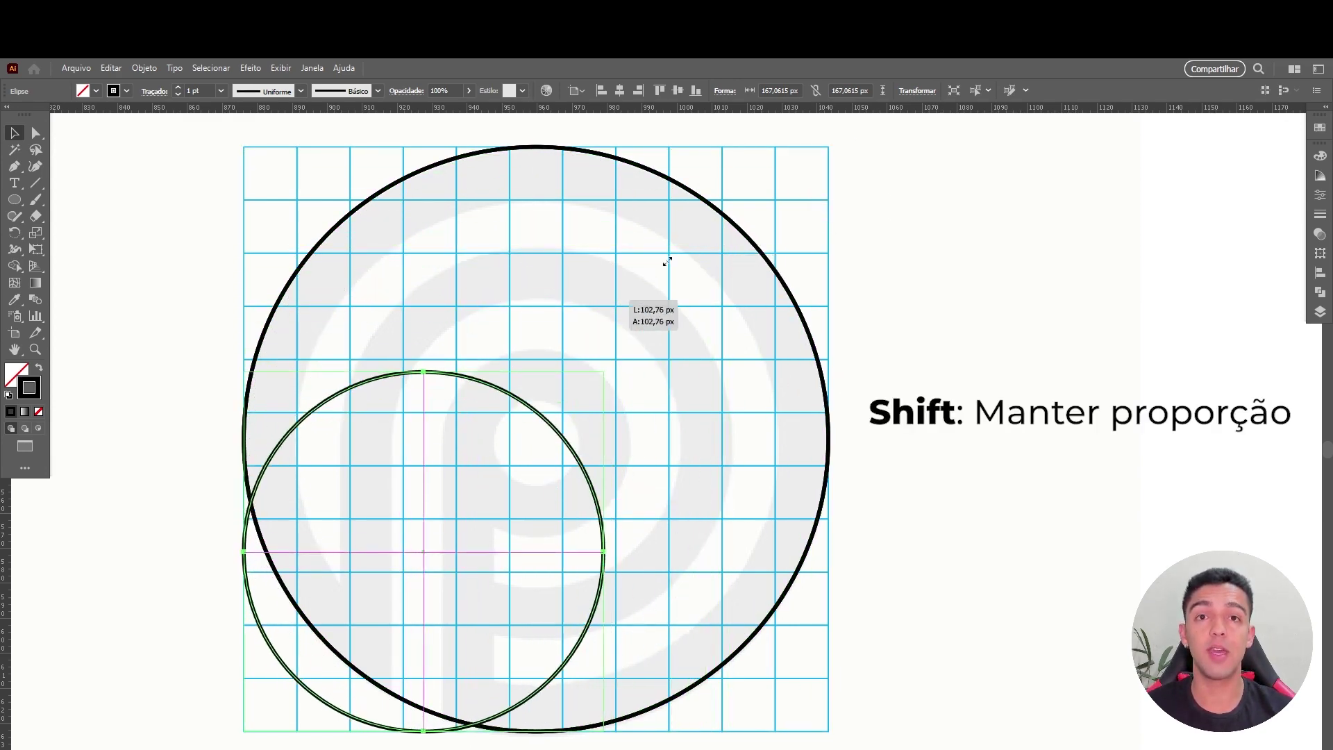
mouse_move(612, 306)
left_mouse_down()
mouse_move(336, 642)
mouse_move(246, 728)
mouse_move(581, 375)
mouse_move(861, 200)
left_mouse_up()
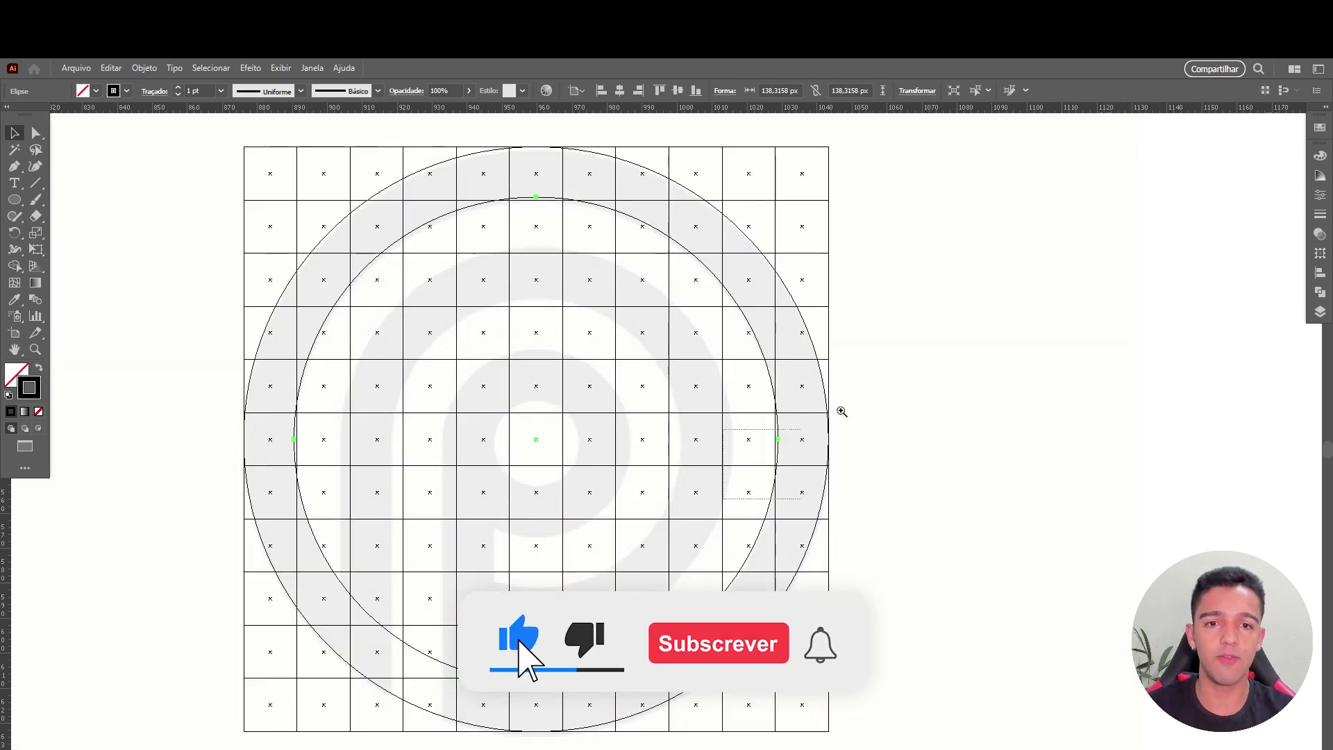
scroll(839, 410, "up", 5, "alt")
scroll(785, 241, "down", 3, "alt")
scroll(494, 384, "down", 2, "alt")
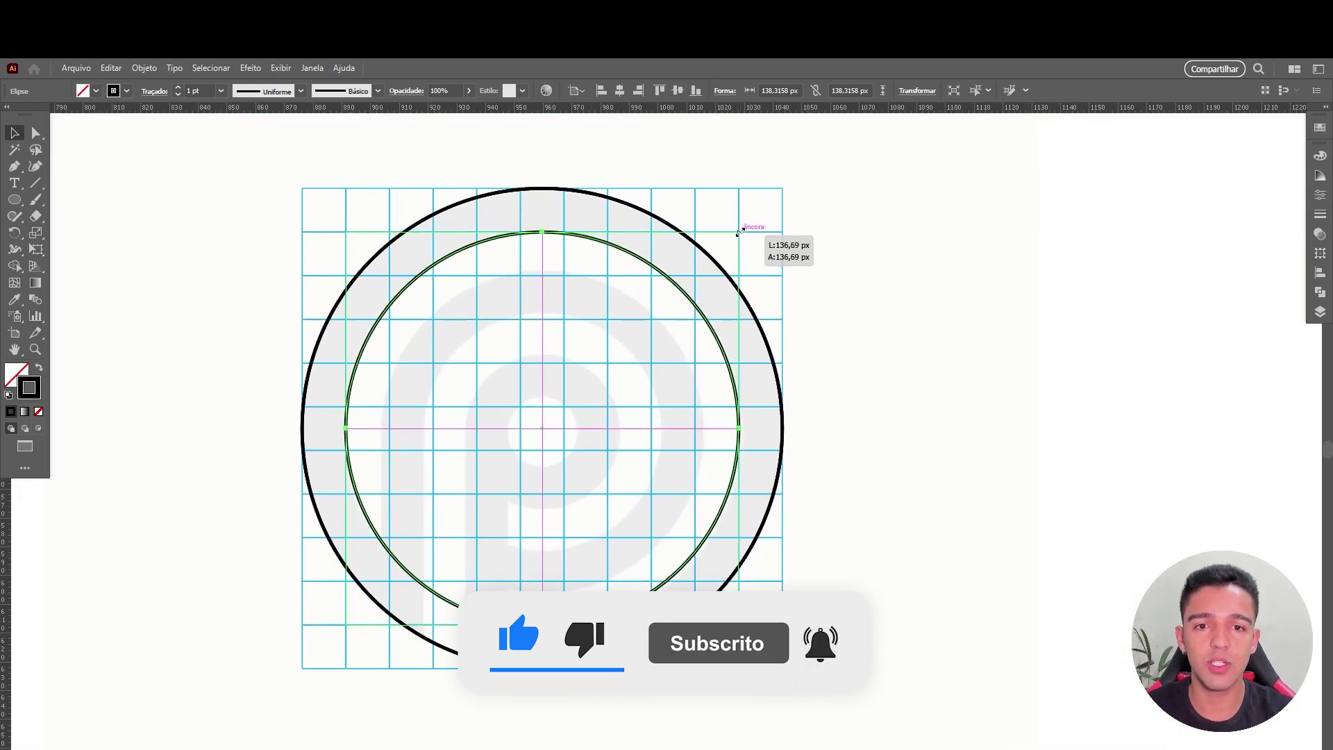
mouse_move(745, 229)
left_mouse_down()
mouse_move(729, 261)
mouse_move(698, 274)
mouse_move(688, 337)
left_mouse_up()
Paste copies in front and scale them down for the inner rings, checking in outline view.
key("ctrl+c")
key("ctrl+f")
scroll(743, 358, "up", 2, "alt")
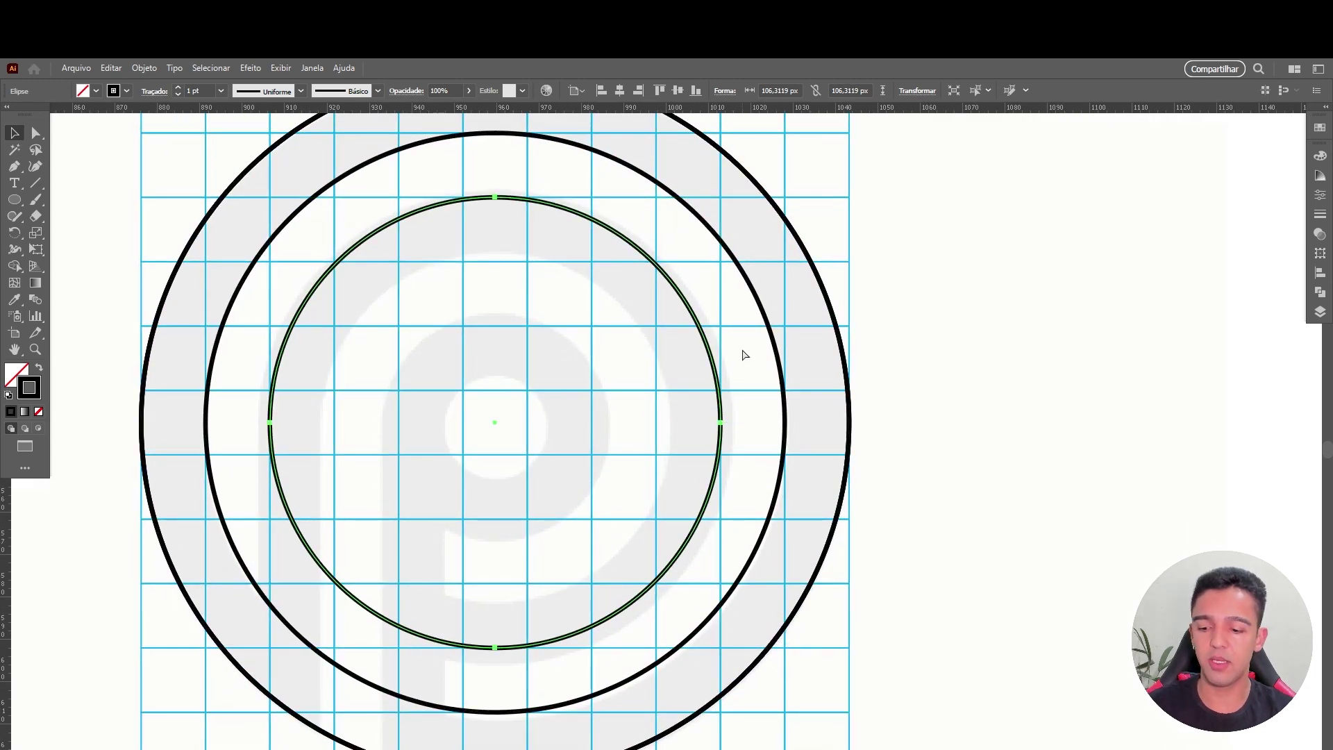
key("ctrl+c")
key("ctrl+f")
left_click_drag(722, 196, 661, 261)
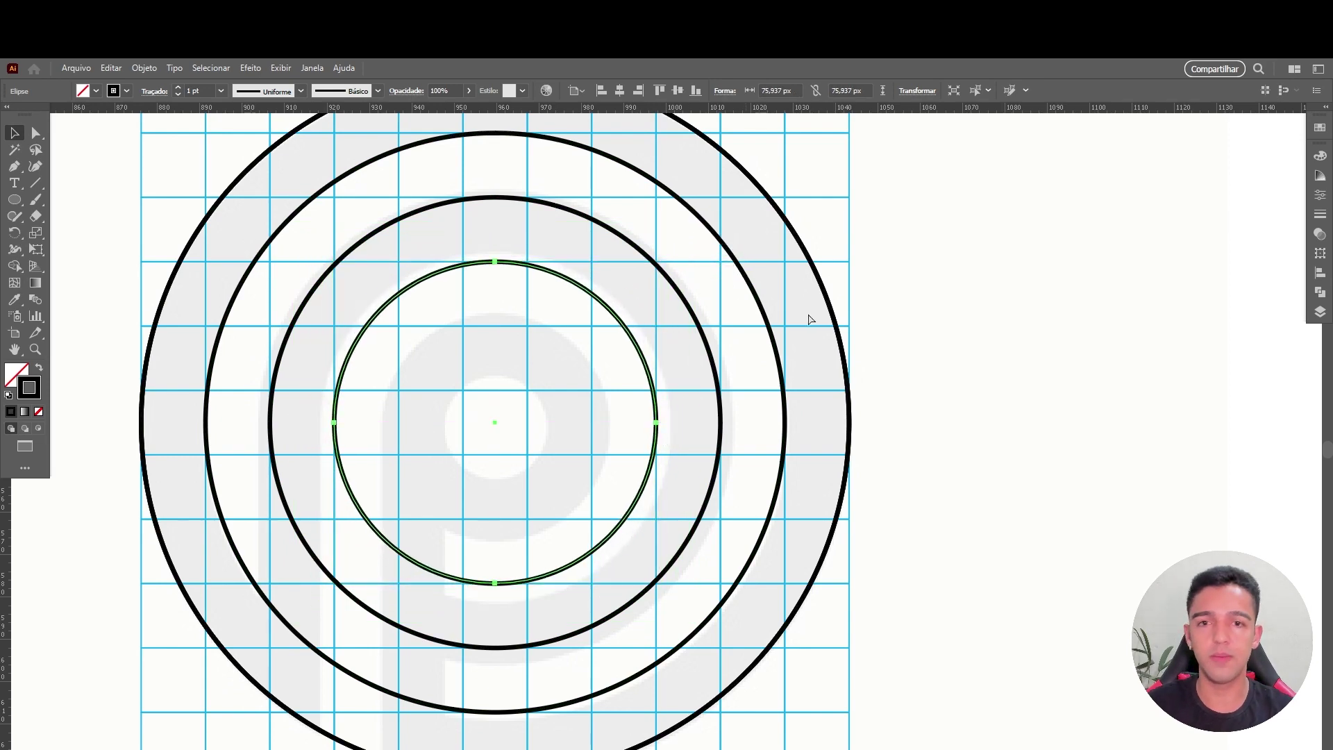
key("ctrl+y")
key("ctrl+y")
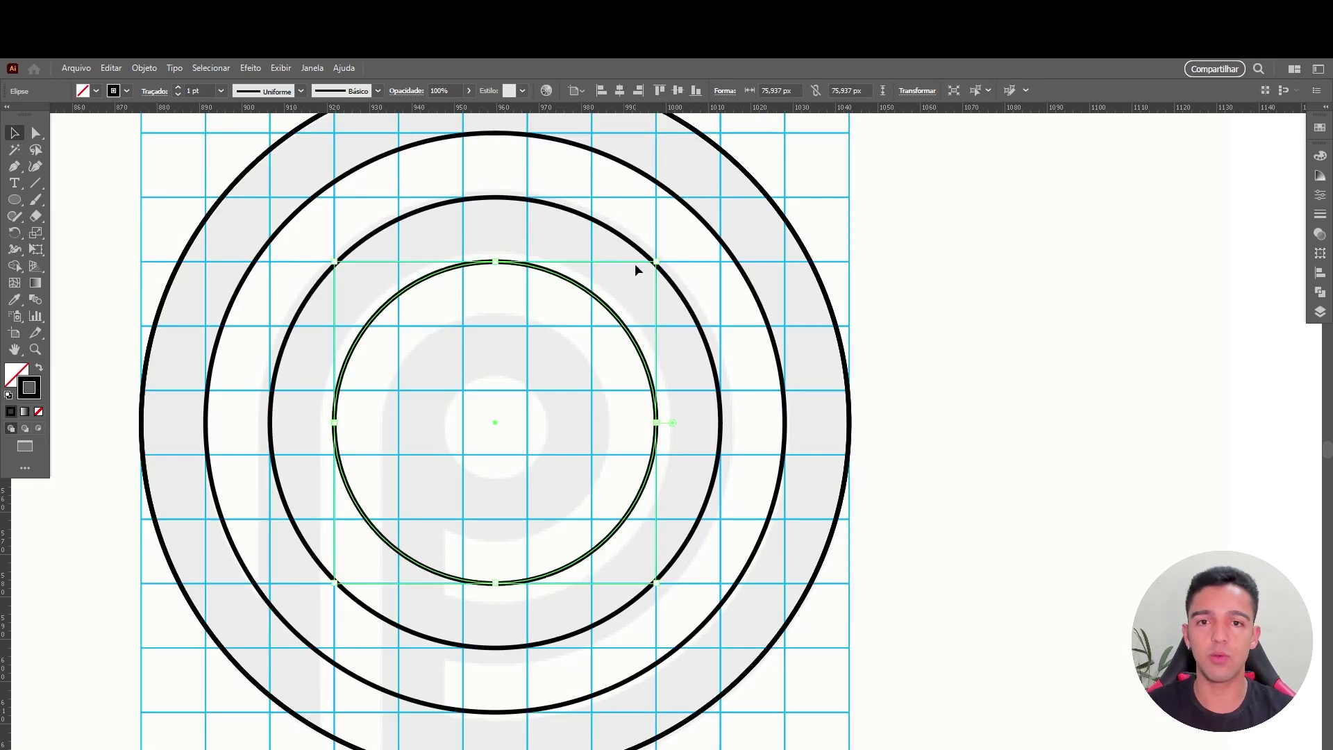
key("ctrl+c")
key("ctrl+f")
left_click_drag(656, 262, 546, 360)
Remove the extra copy and fit the smallest circle, about 23 px, to the centre hole.
key("ctrl+c")
key("ctrl+f")
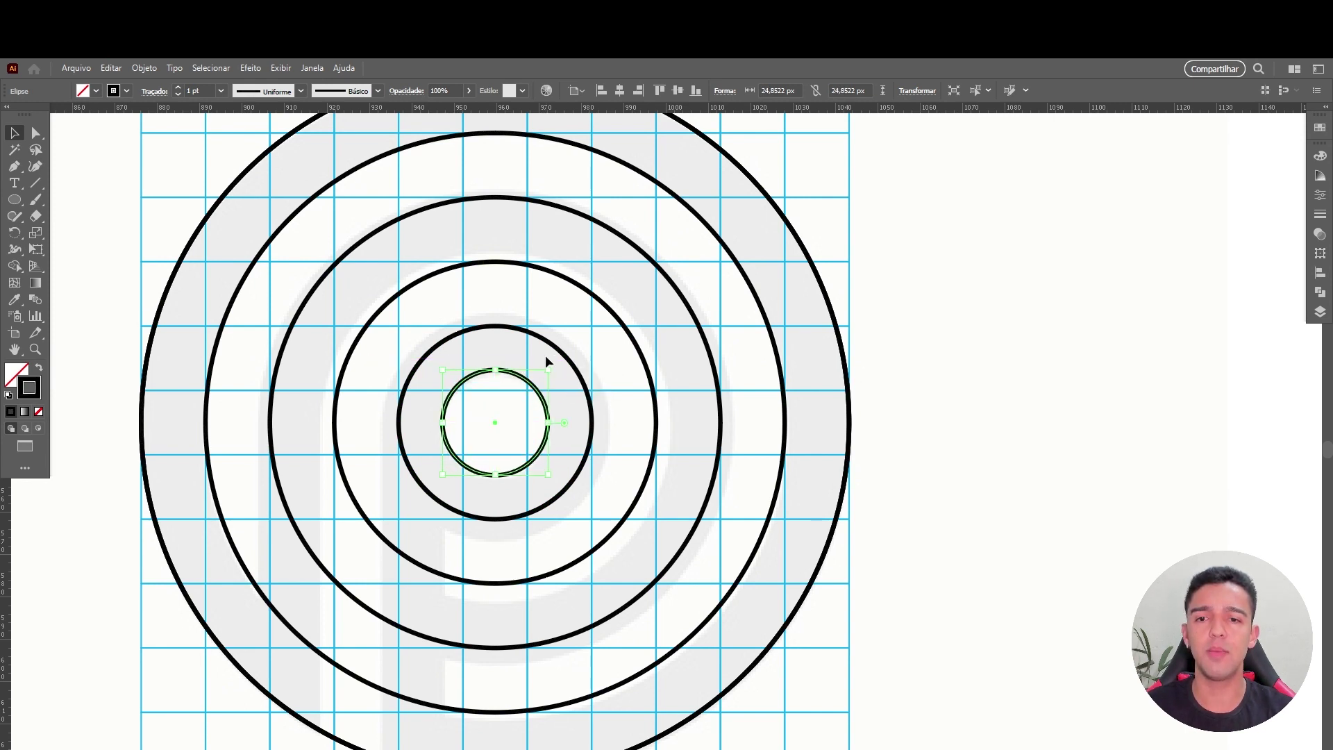
key("ctrl+z")
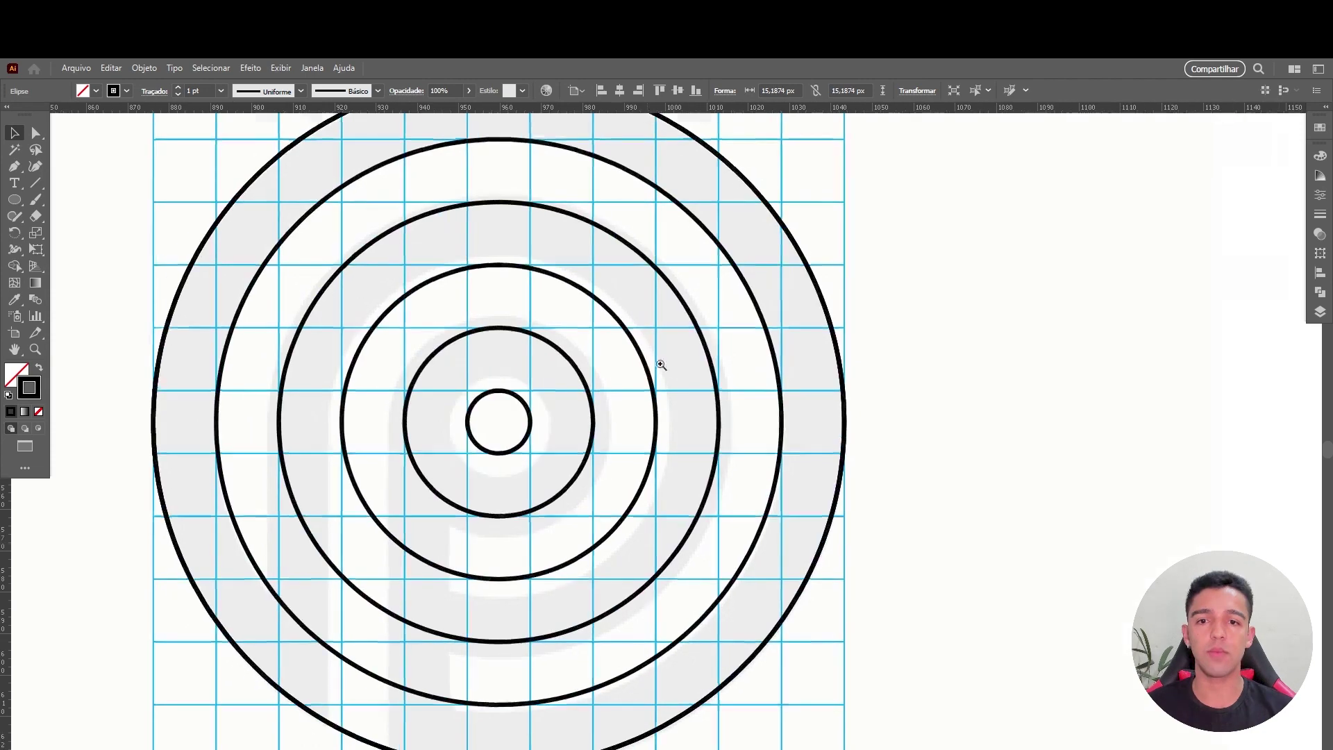
key("ctrl+plus")
left_click_drag(480, 459, 584, 420)
left_click_drag(598, 357, 621, 322)
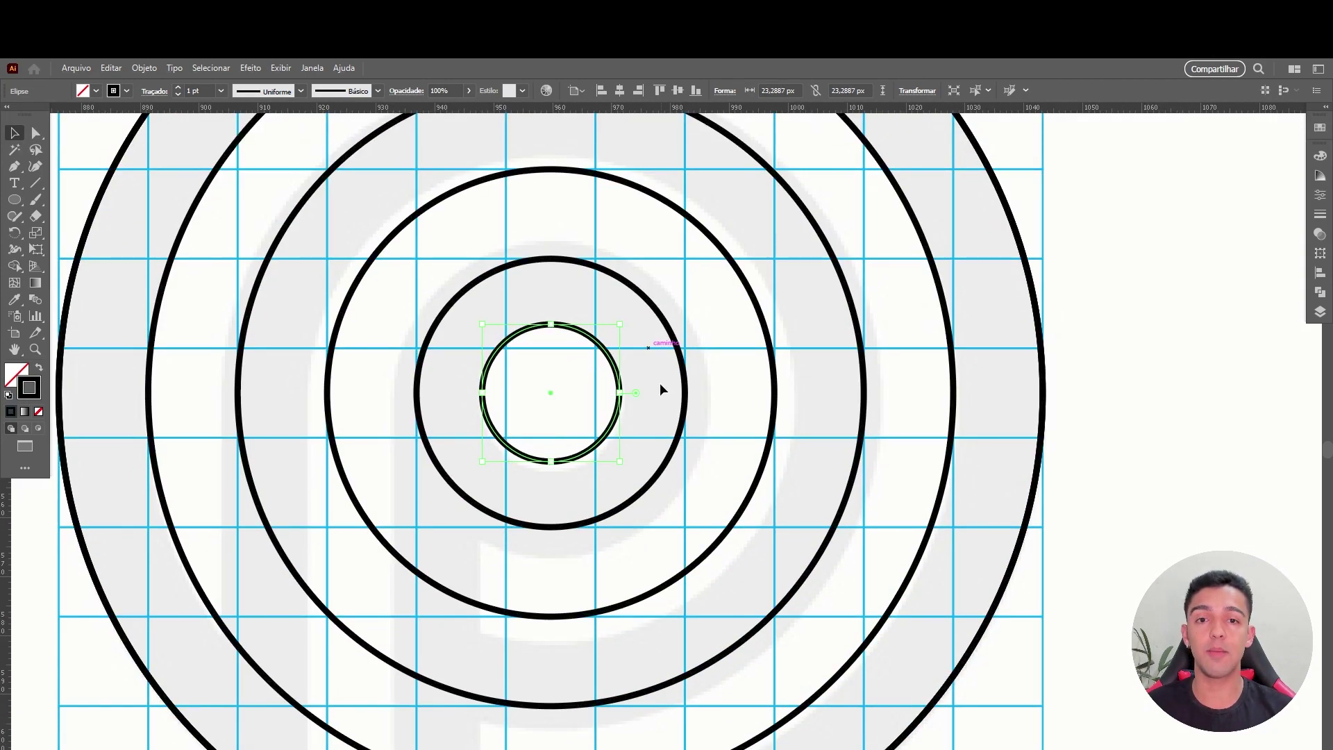
Deselect the small circle and switch to the Rectangle tool.
left_click(652, 414)
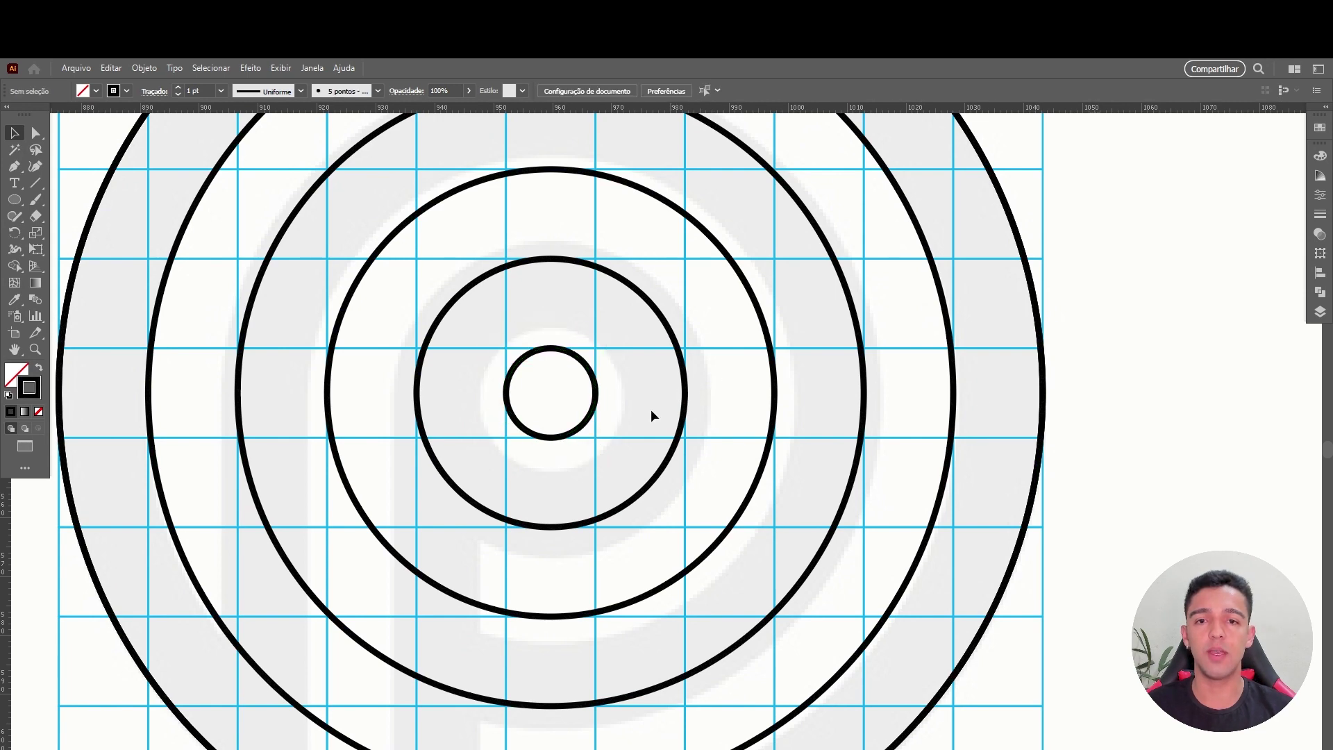
scroll(633, 403, "down", 2)
scroll(670, 389, "up", 2)
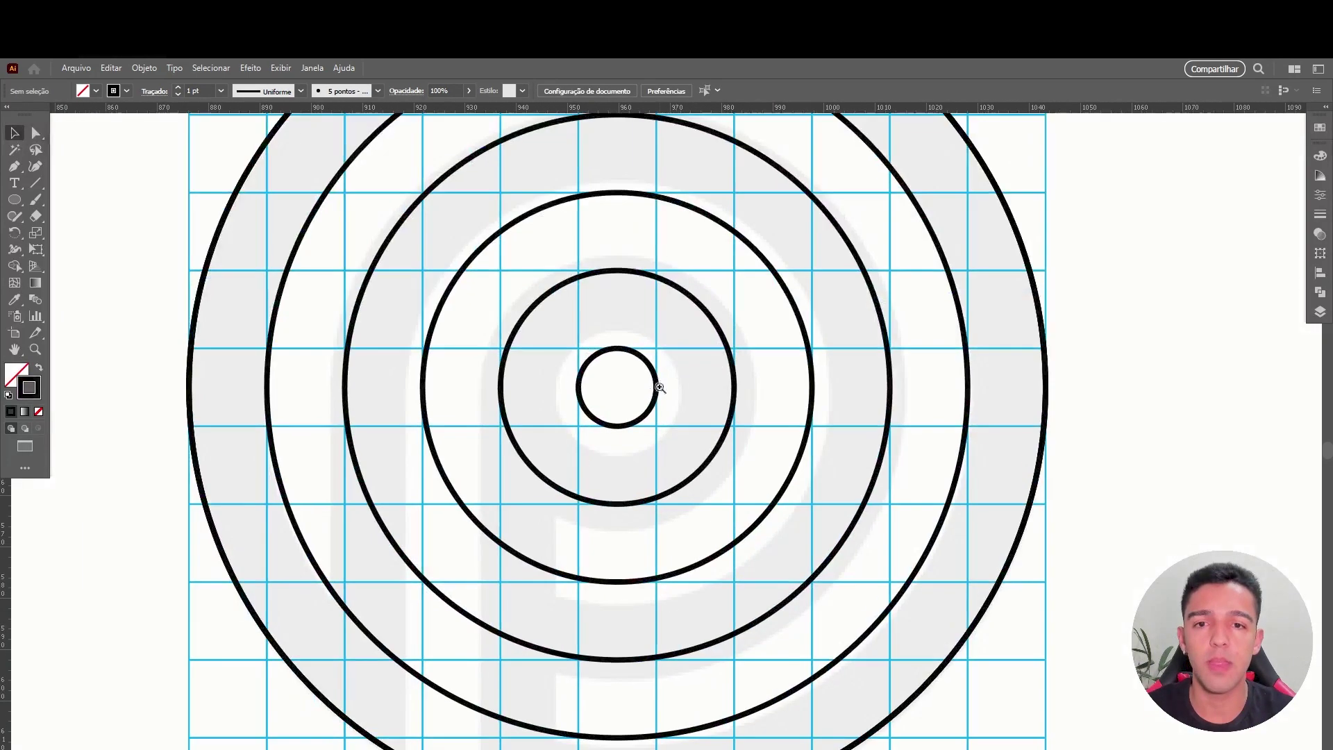
scroll(612, 392, "down", 1)
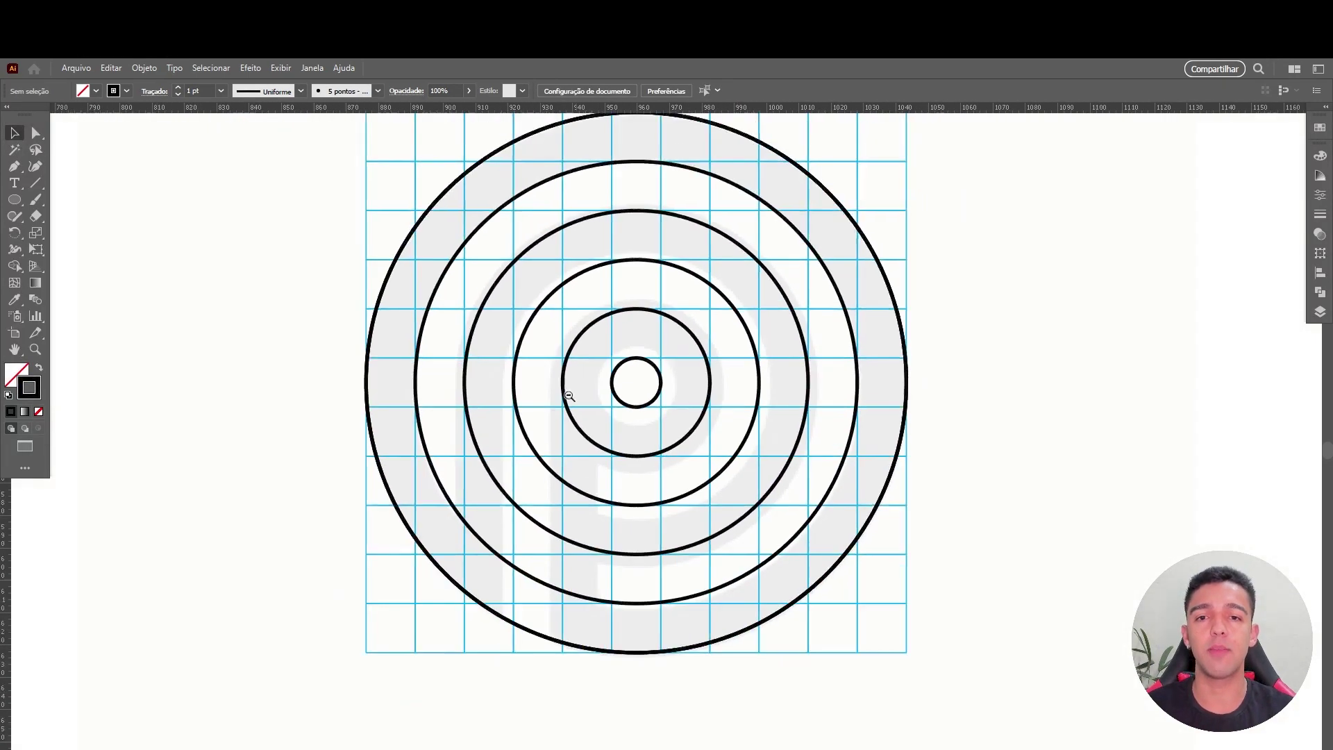
scroll(565, 387, "down", 1)
scroll(670, 396, "down", 1)
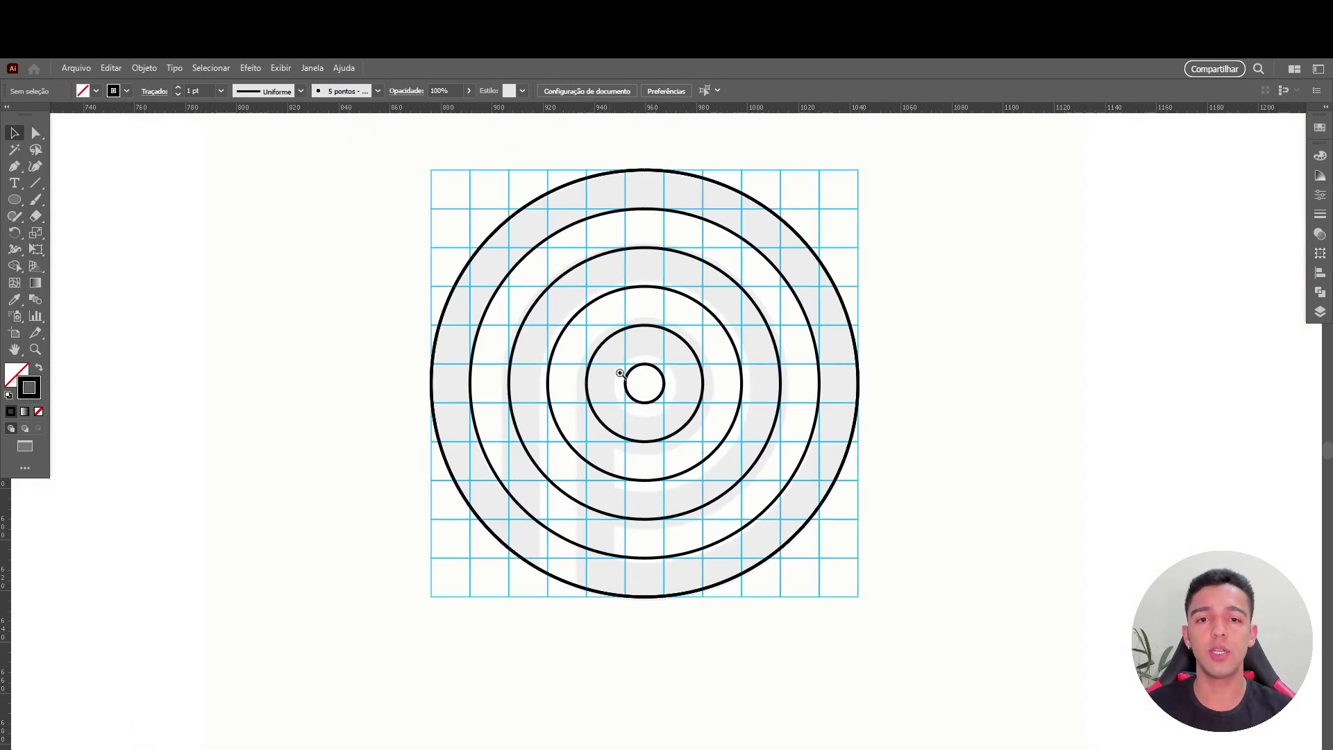
scroll(678, 375, "up", 1)
scroll(677, 368, "down", 2)
scroll(924, 285, "down", 1)
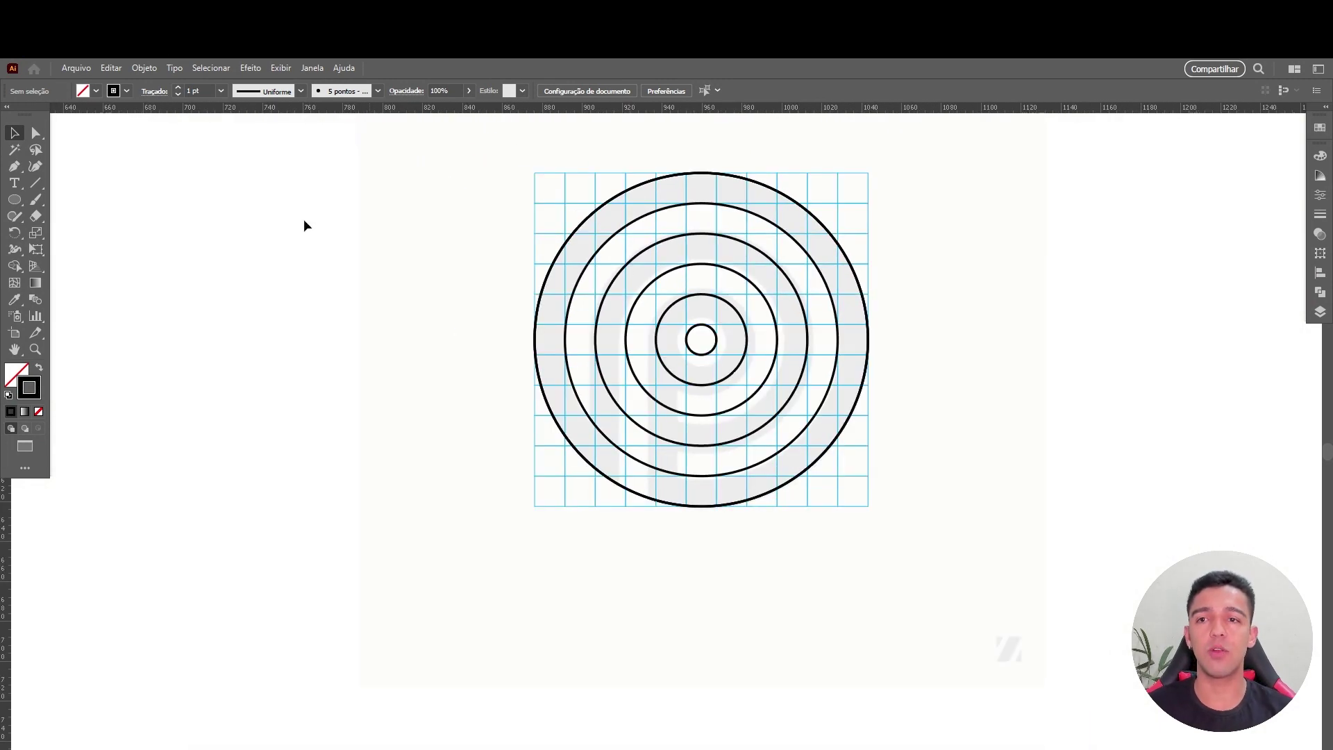
left_click_drag(9, 202, 93, 198)
scroll(831, 332, "up", 1)
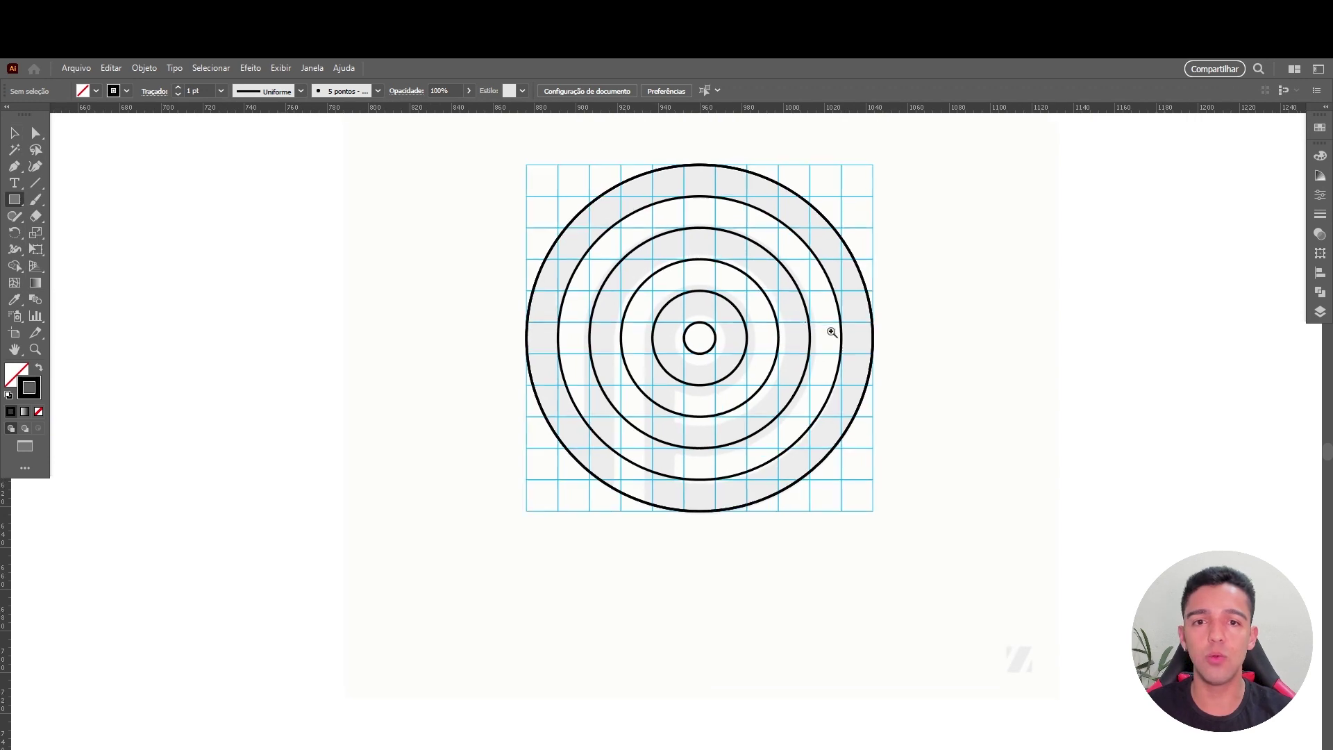
scroll(694, 337, "up", 2)
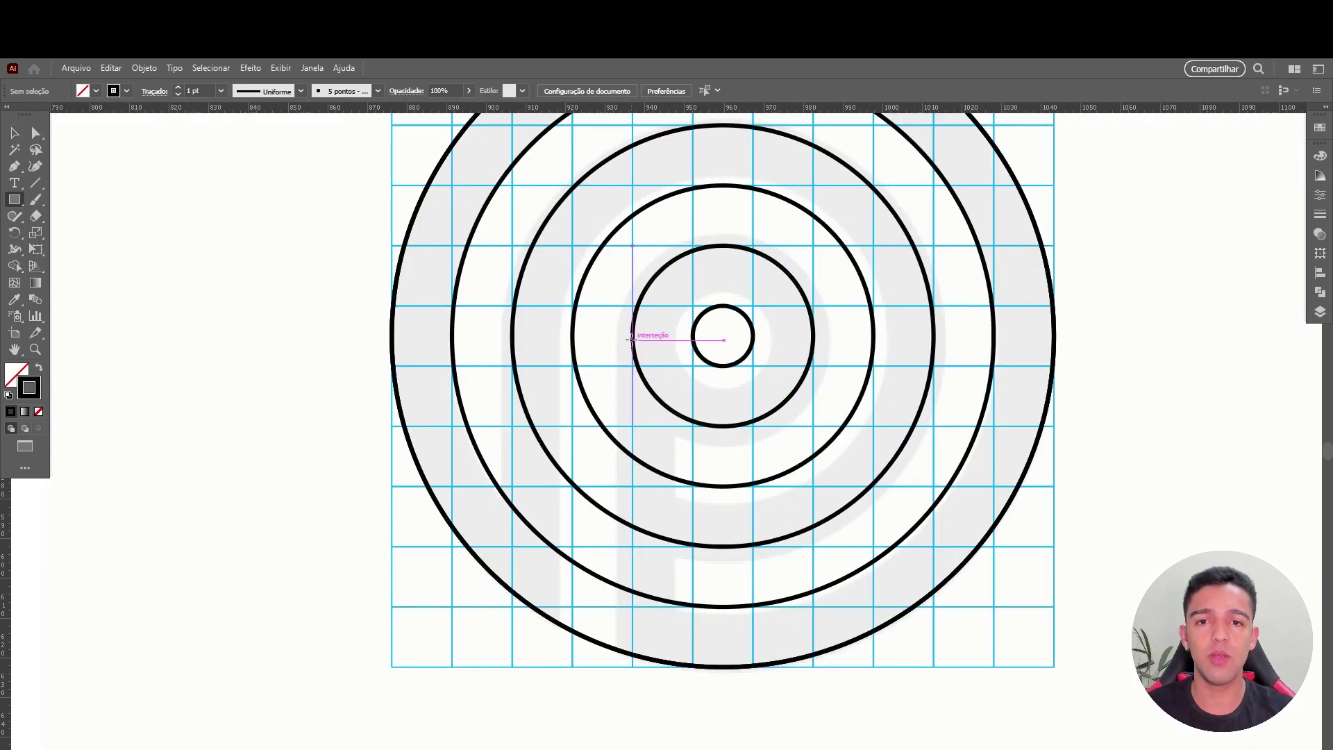
scroll(666, 338, "up", 1)
scroll(642, 350, "up", 3)
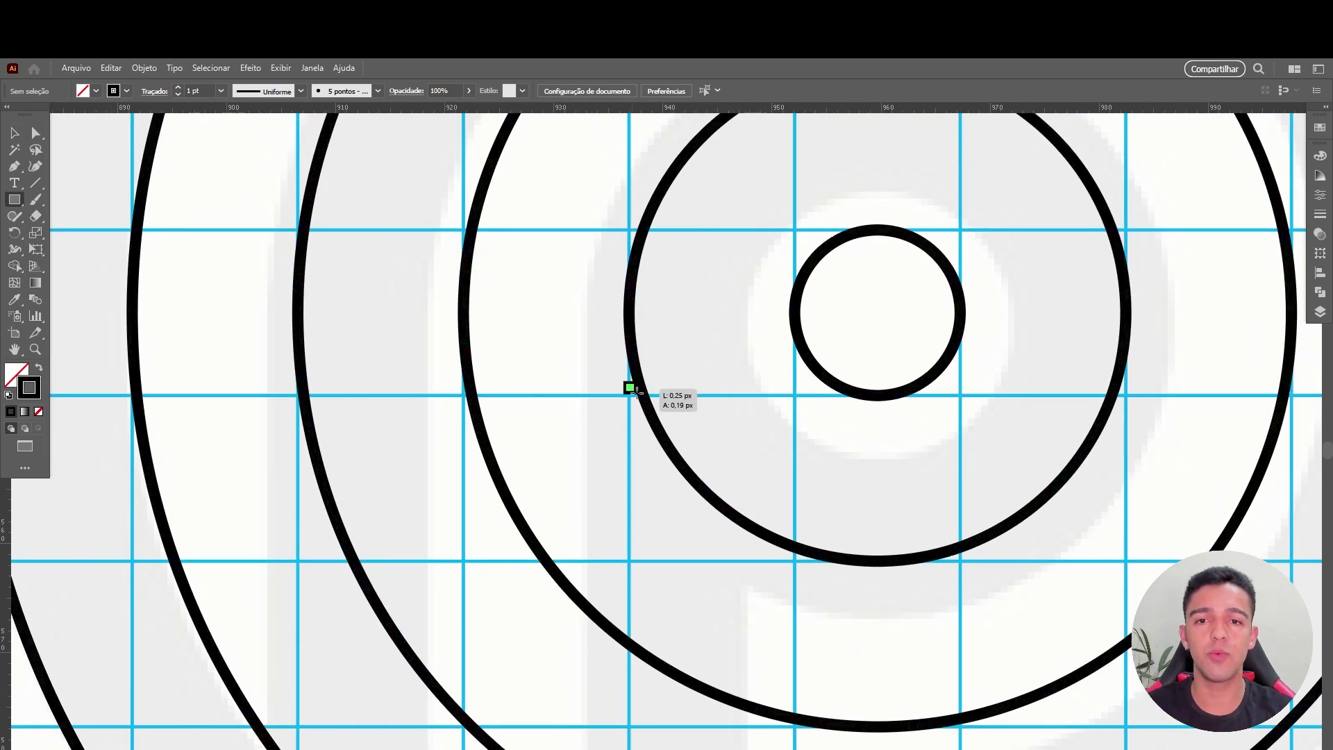
Draw a rectangle from the middle circle's left anchor and stretch it into a tall bar.
left_click_drag(636, 393, 685, 465)
key("ctrl+z")
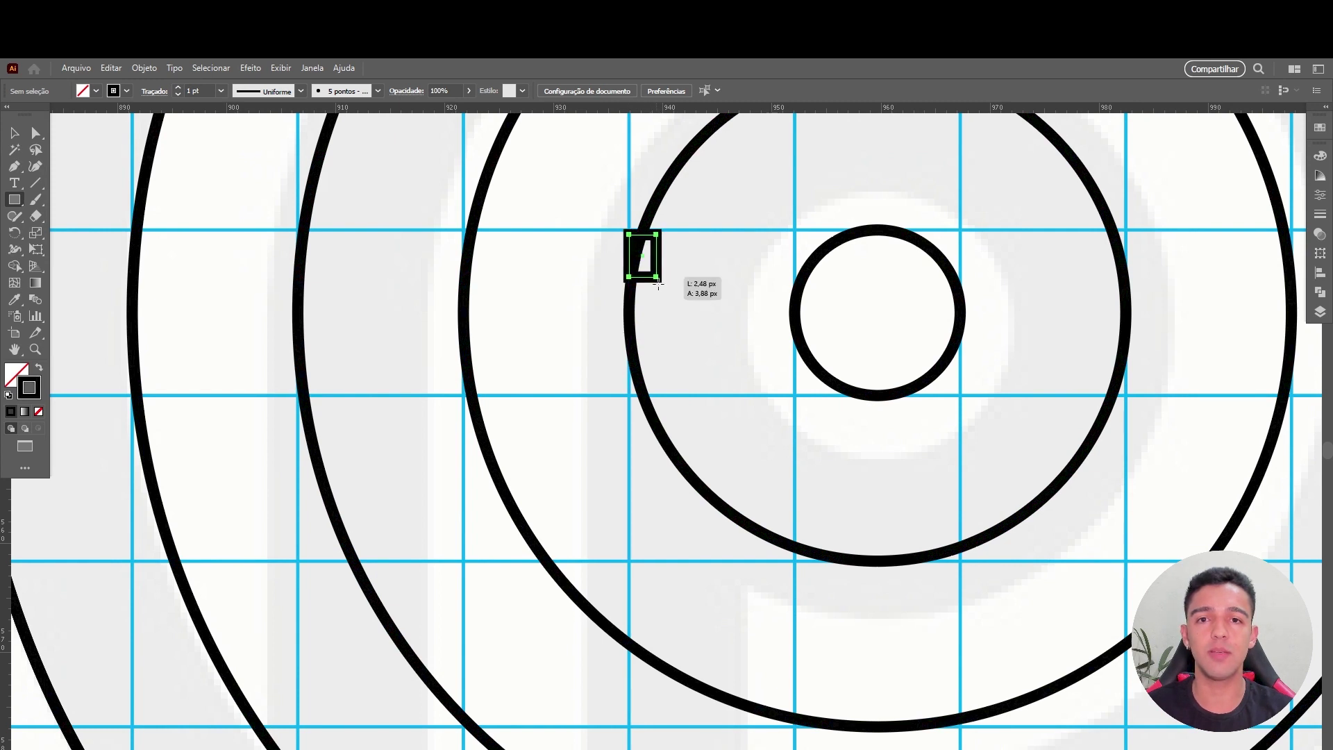
left_click_drag(624, 235, 688, 417)
key("ctrl+z")
left_click(628, 313, "ctrl")
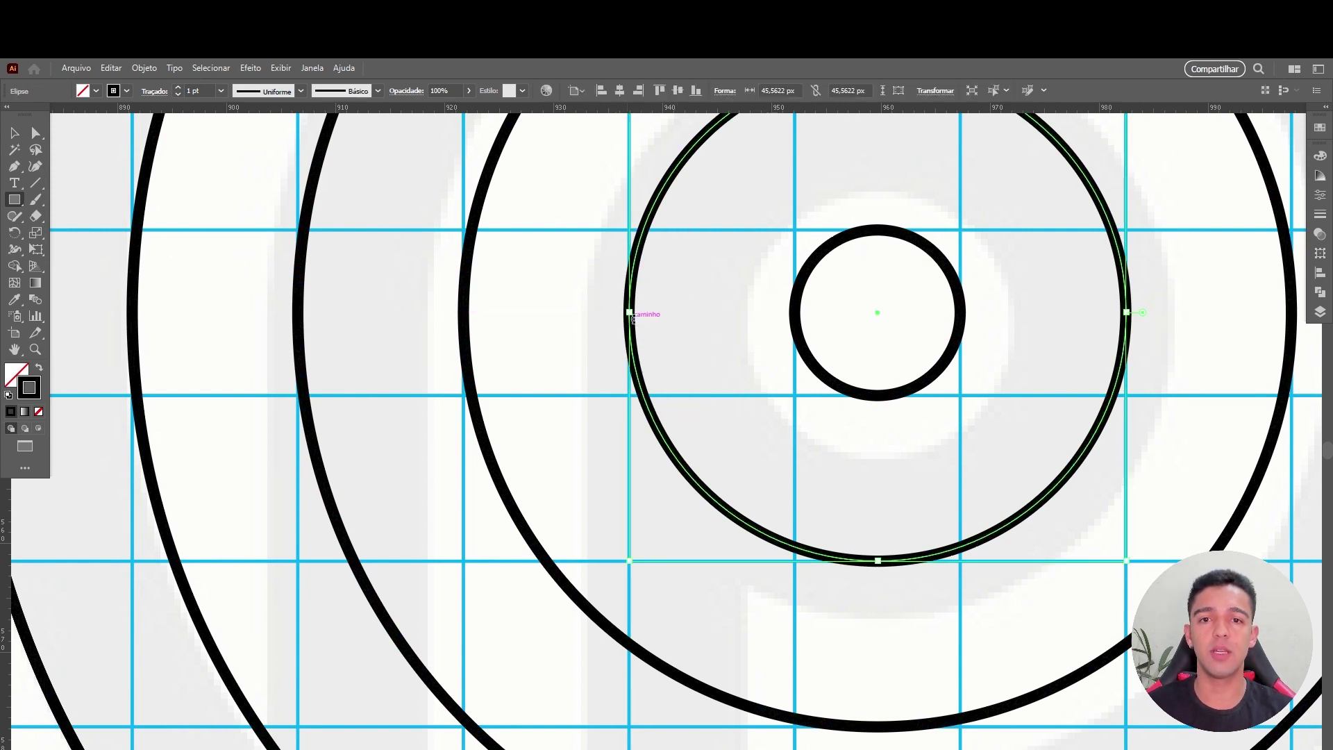
left_click(638, 312, "ctrl")
left_click_drag(629, 312, 795, 438)
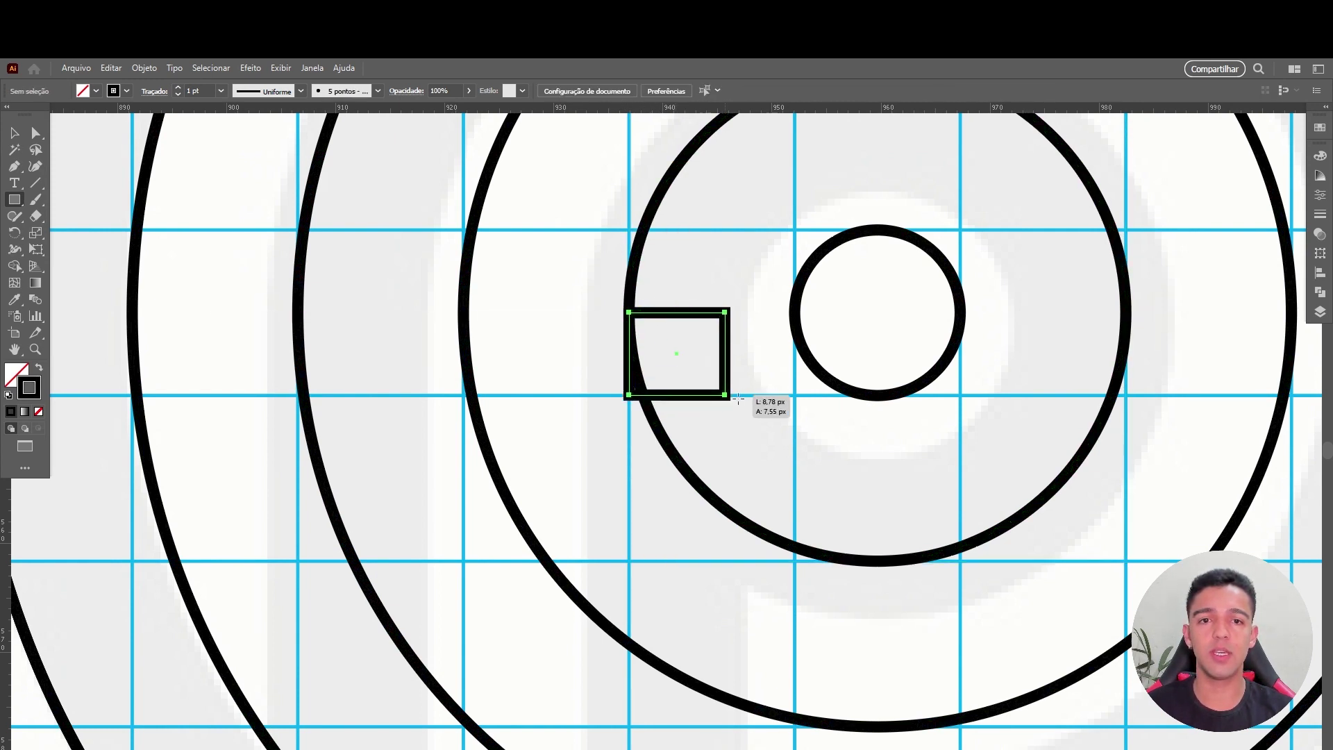
key("ctrl+minus")
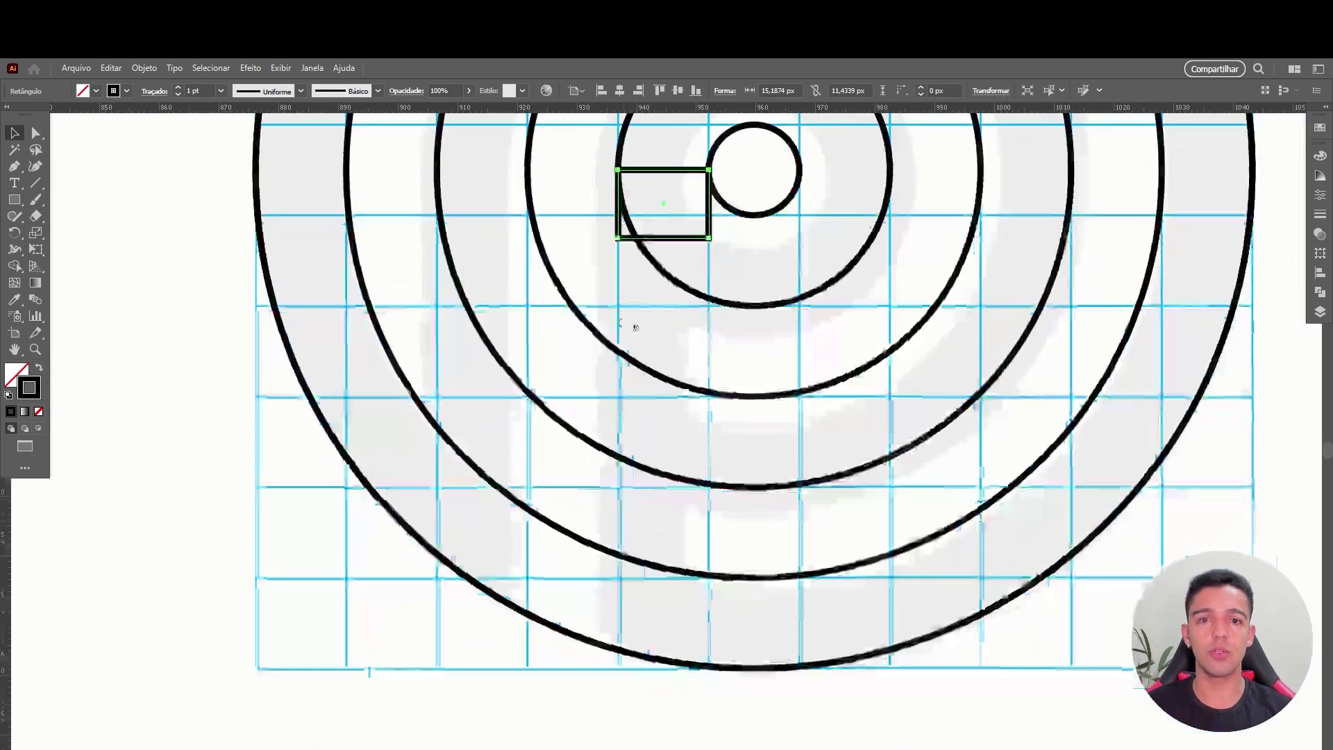
key("ctrl+minus")
left_click_drag(684, 278, 698, 563)
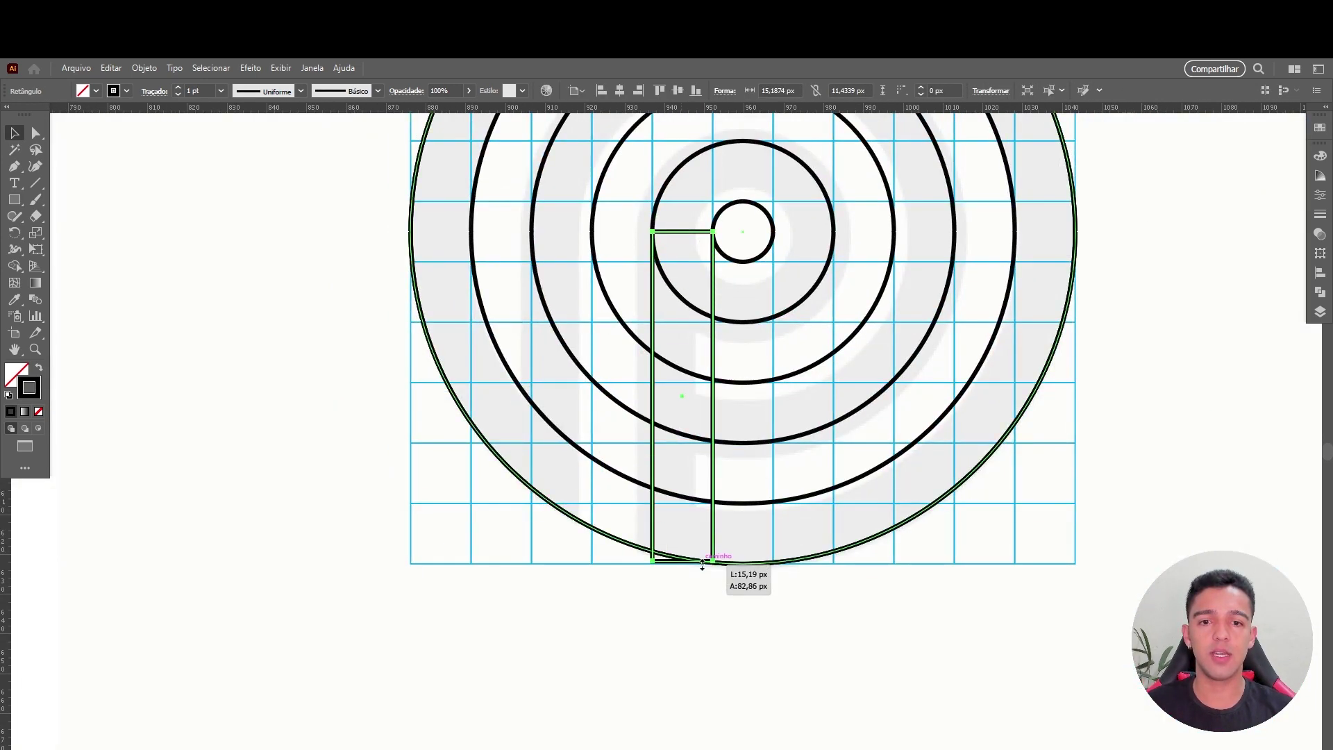
left_click(657, 337)
Duplicate the bar twice to the left, check in outline view, and select all shapes.
left_click_drag(658, 338, 591, 360)
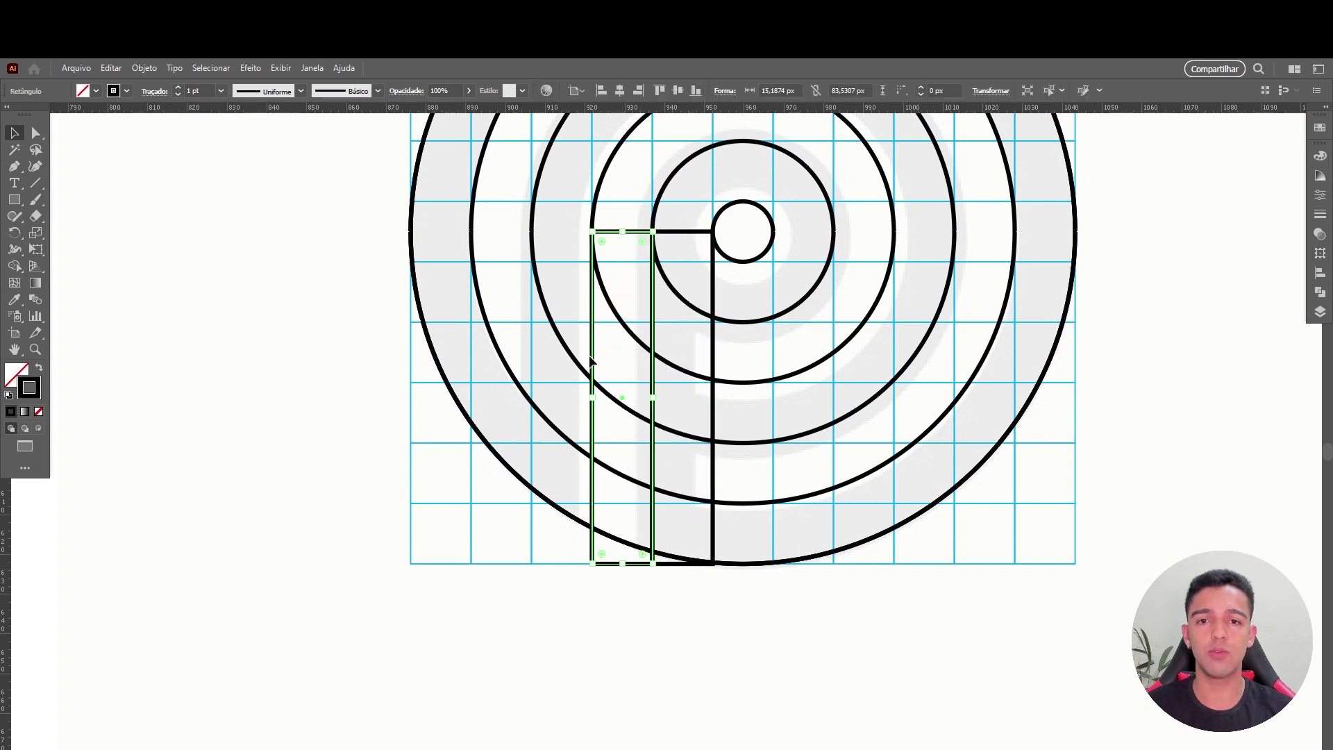
key("ctrl+d")
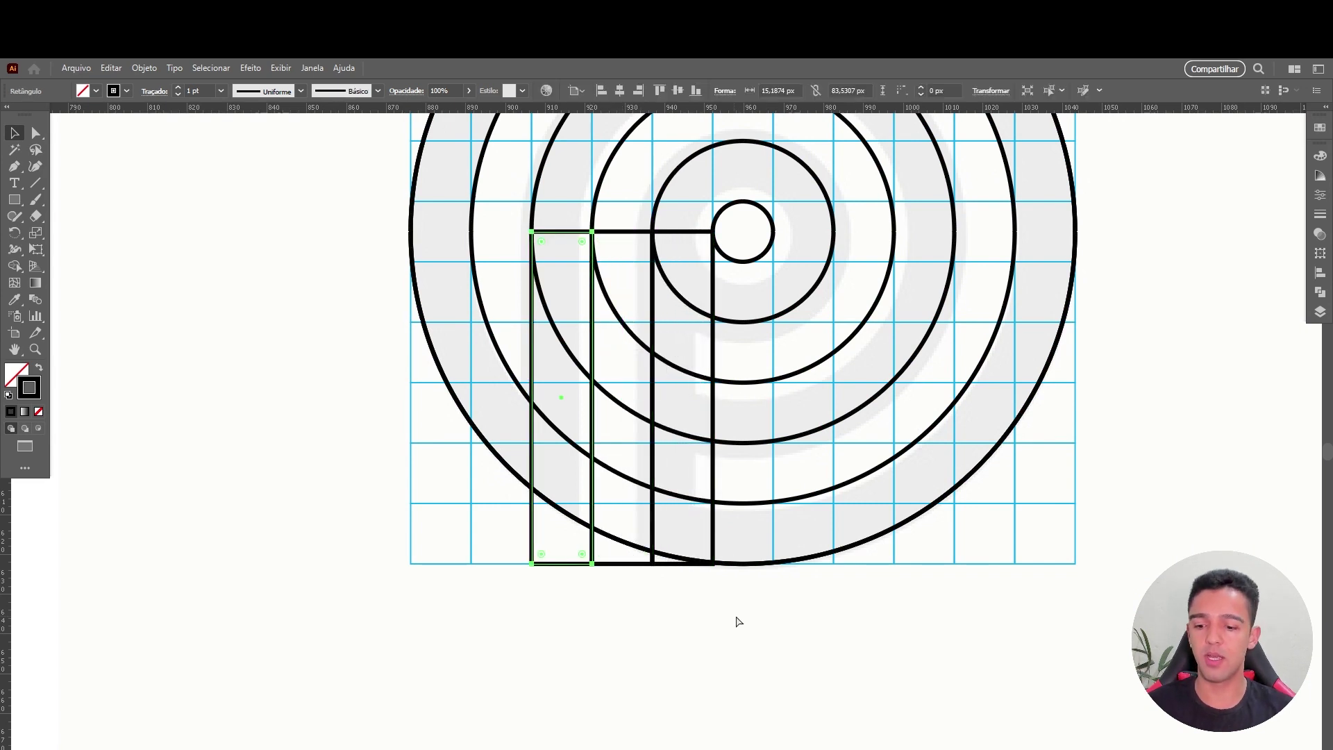
key("ctrl+y")
left_click_drag(1023, 239, 888, 461)
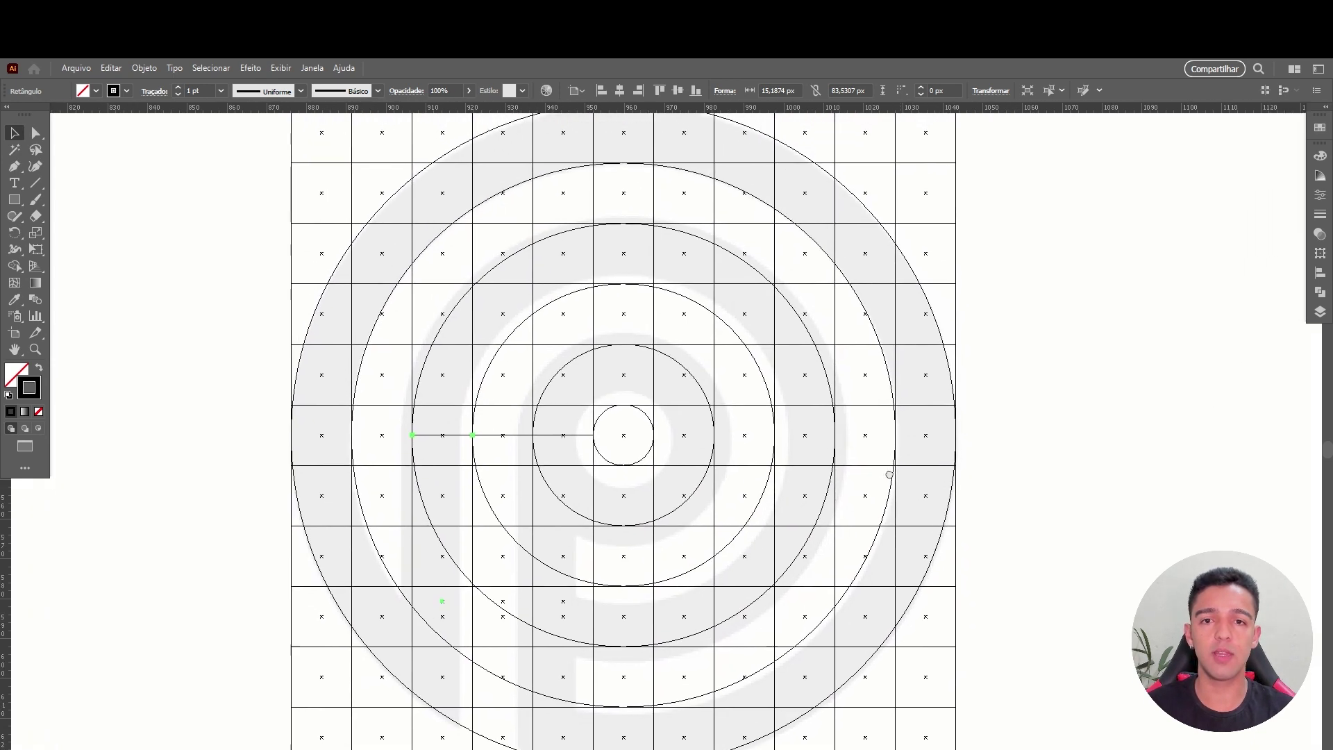
key("ctrl+y")
scroll(868, 375, "down", 2)
left_click_drag(753, 393, 666, 363)
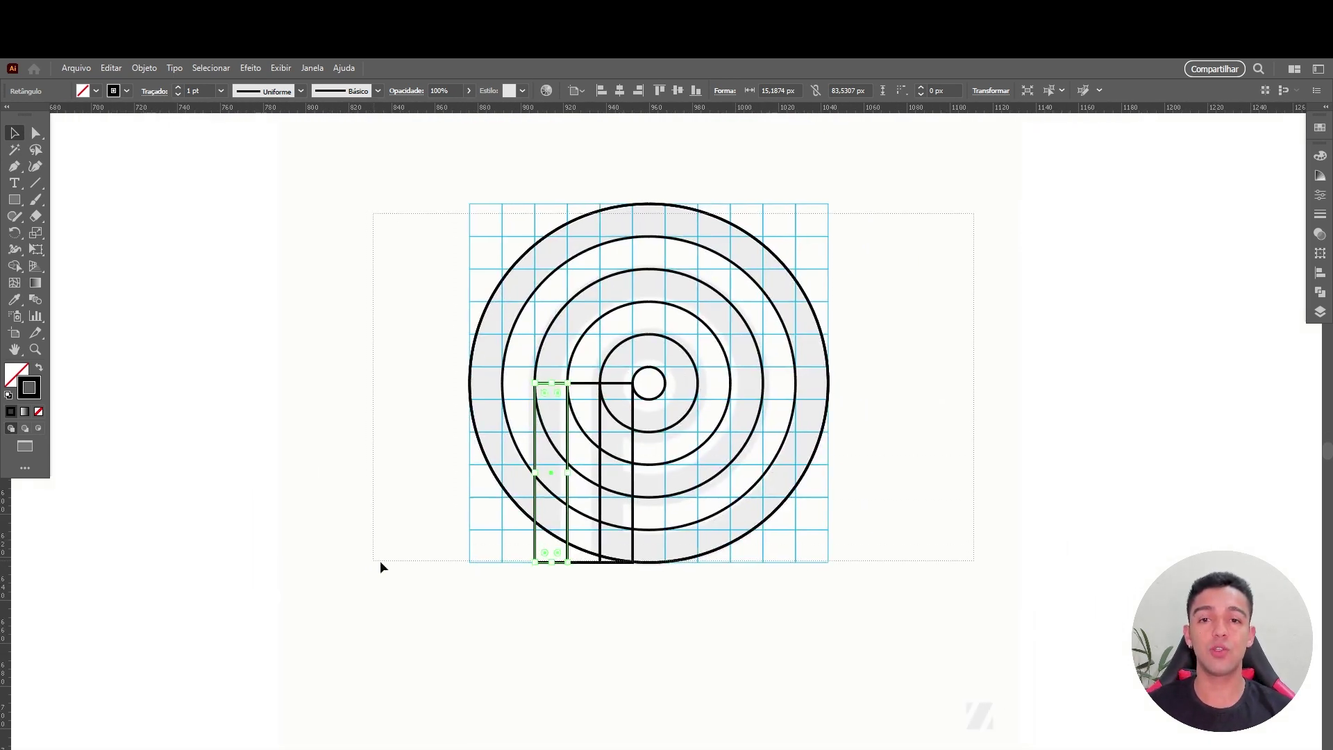
left_click_drag(973, 213, 381, 560)
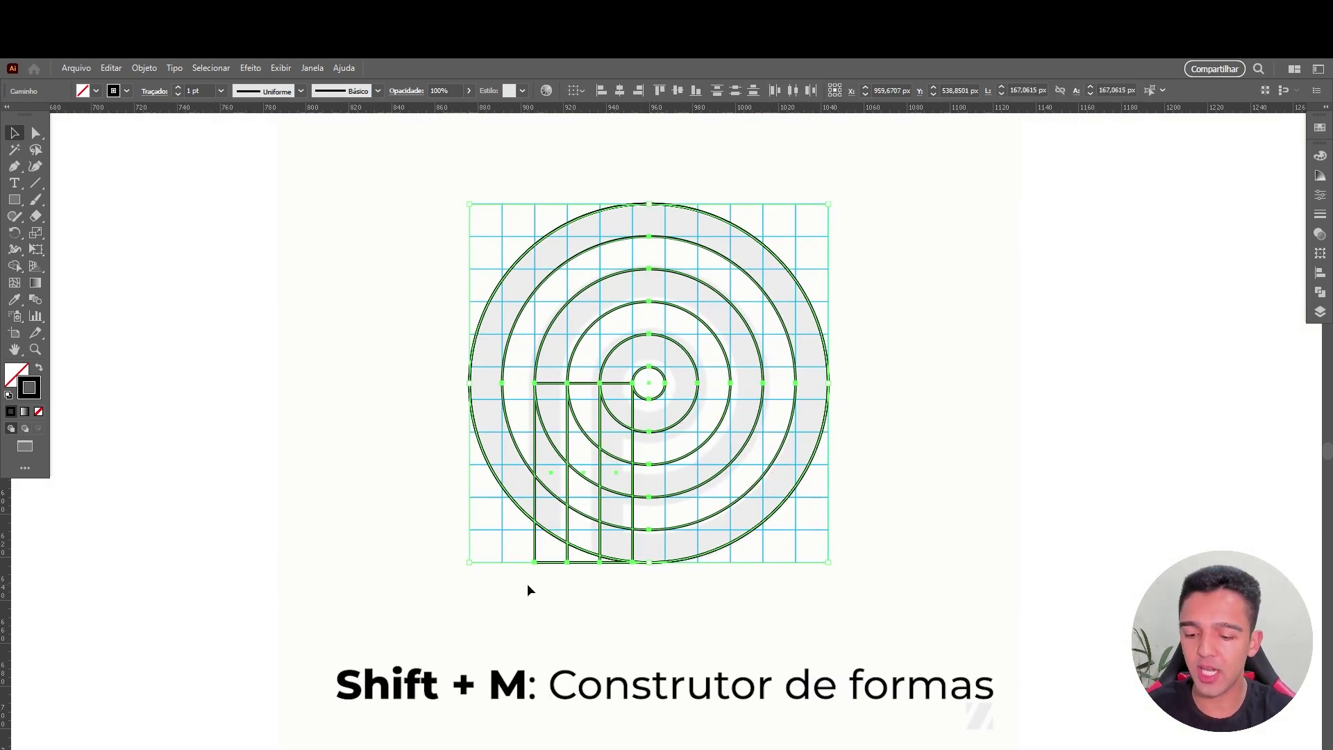
Fill the outer, second and centre-surrounding rings black with Shape Builder.
key("shift+m")
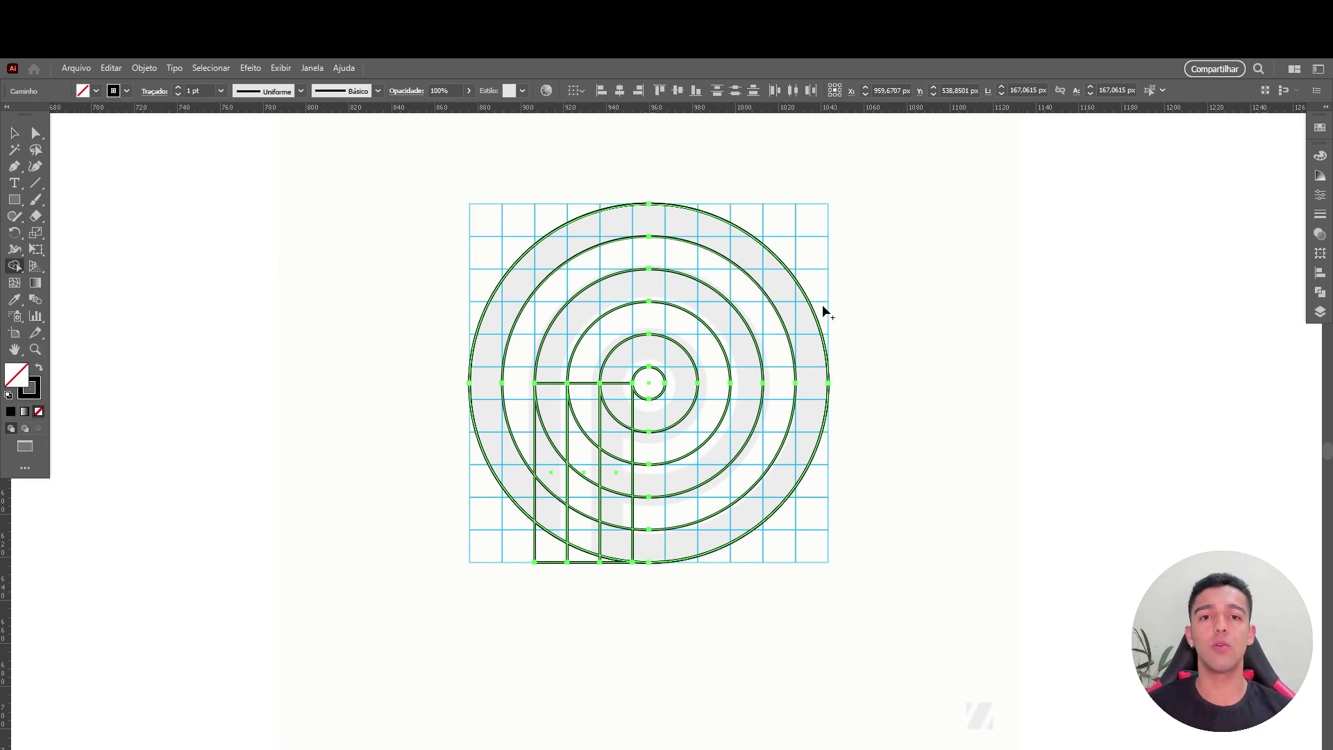
left_click(1318, 129)
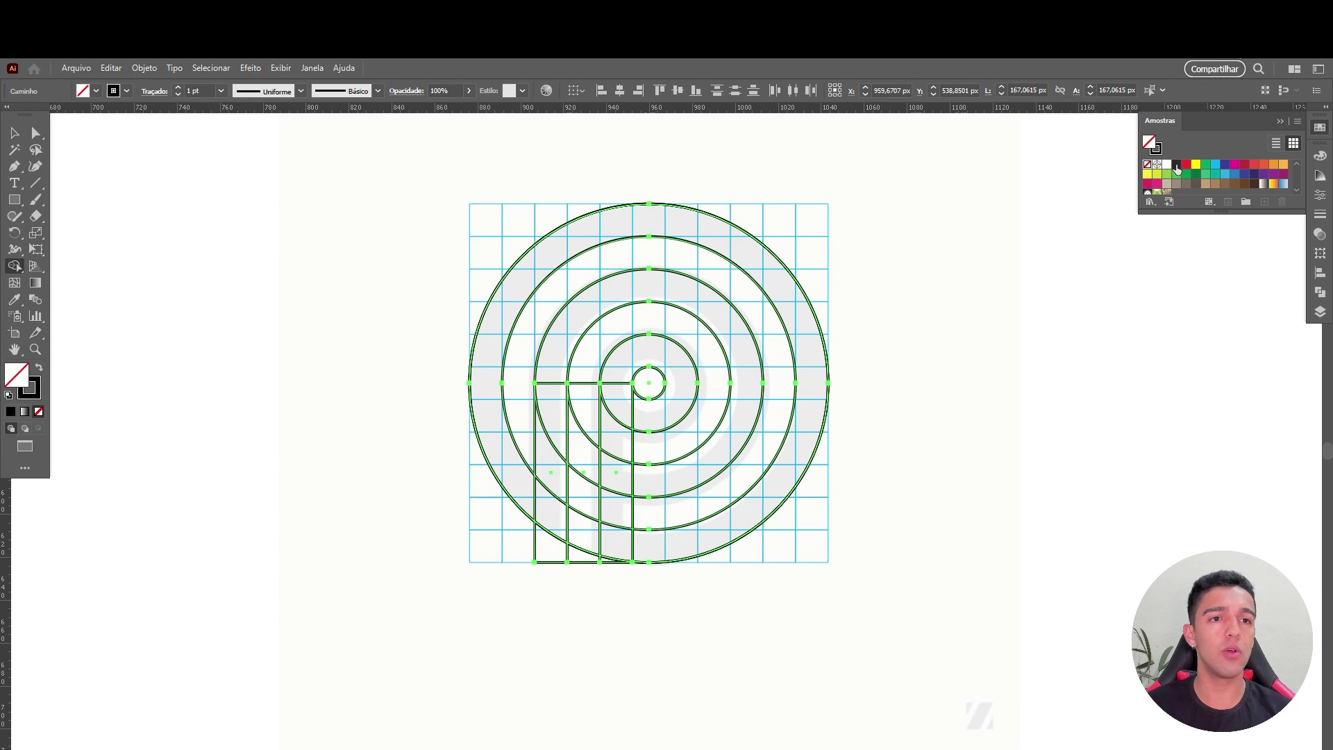
left_click(1177, 167)
scroll(718, 249, "up", 2)
left_click(750, 258)
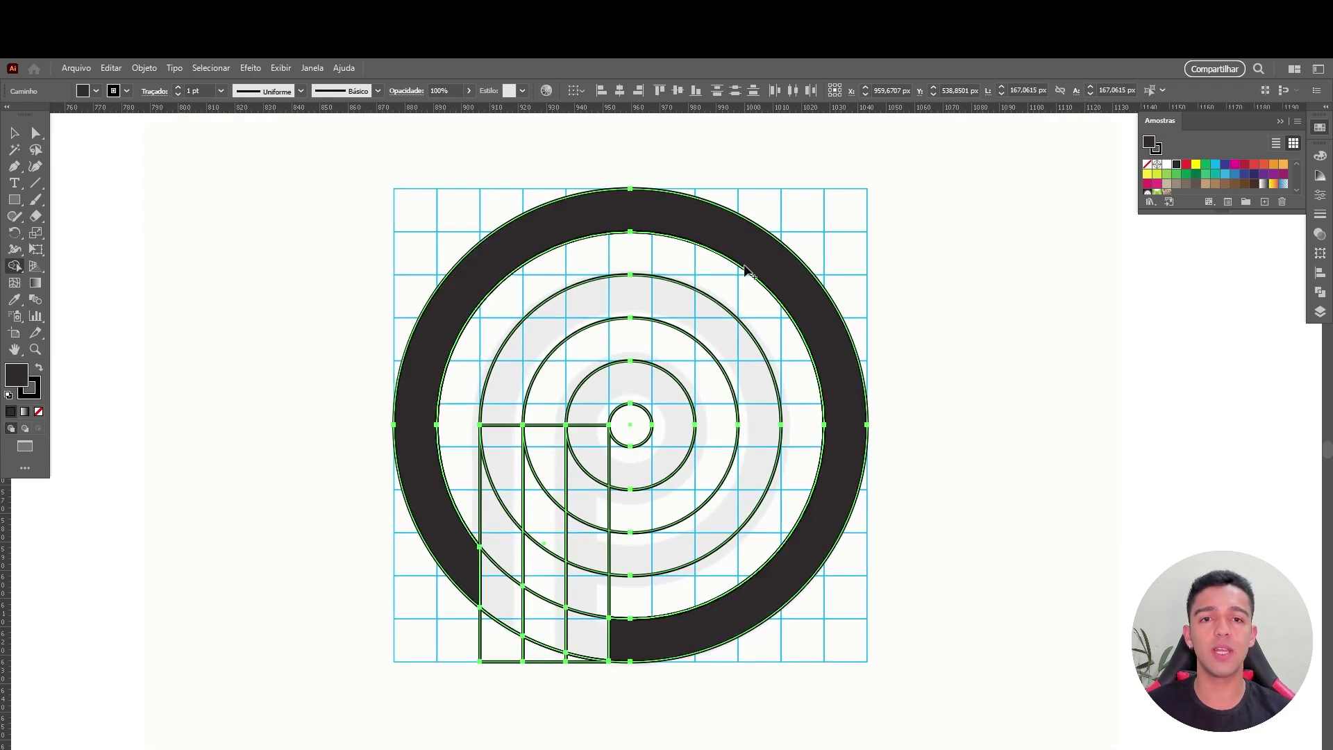
left_click(698, 320)
left_click(652, 387)
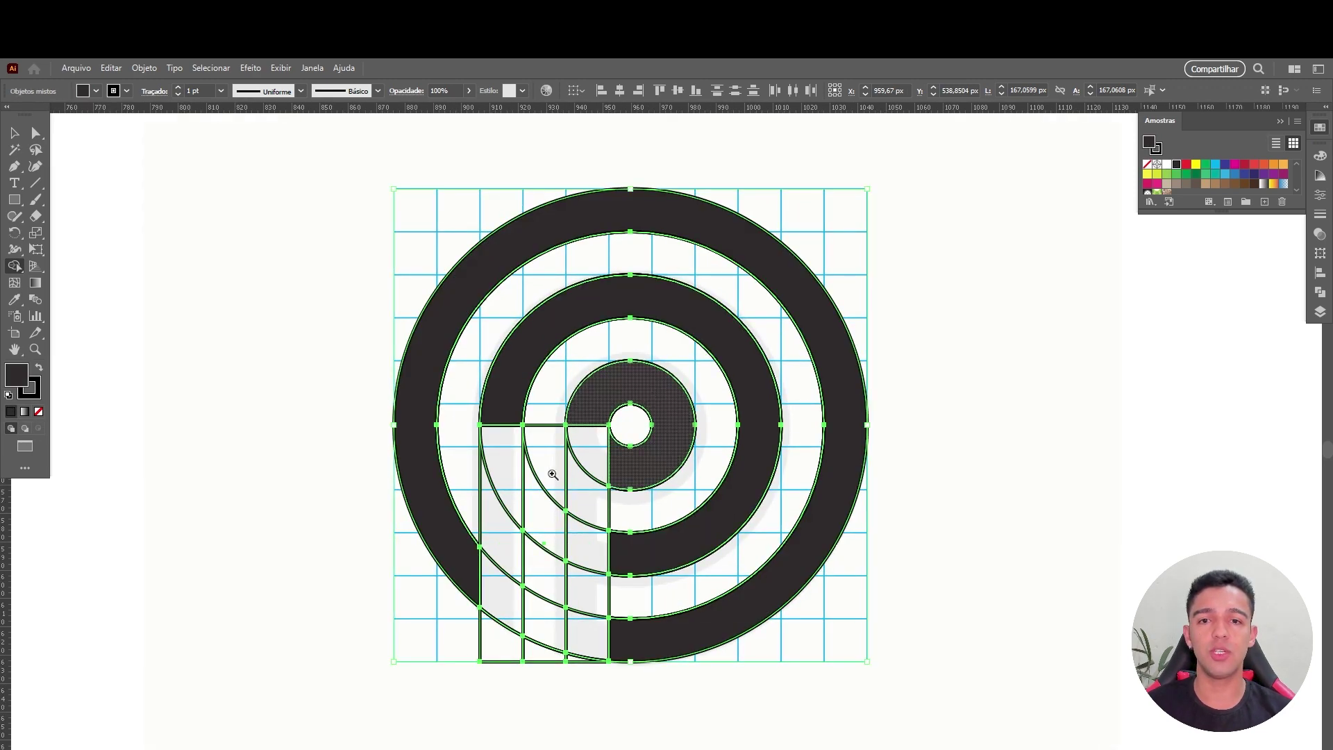
scroll(550, 474, "up", 2)
mouse_move(640, 449)
left_mouse_down()
mouse_move(798, 303)
mouse_move(658, 361)
left_mouse_up()
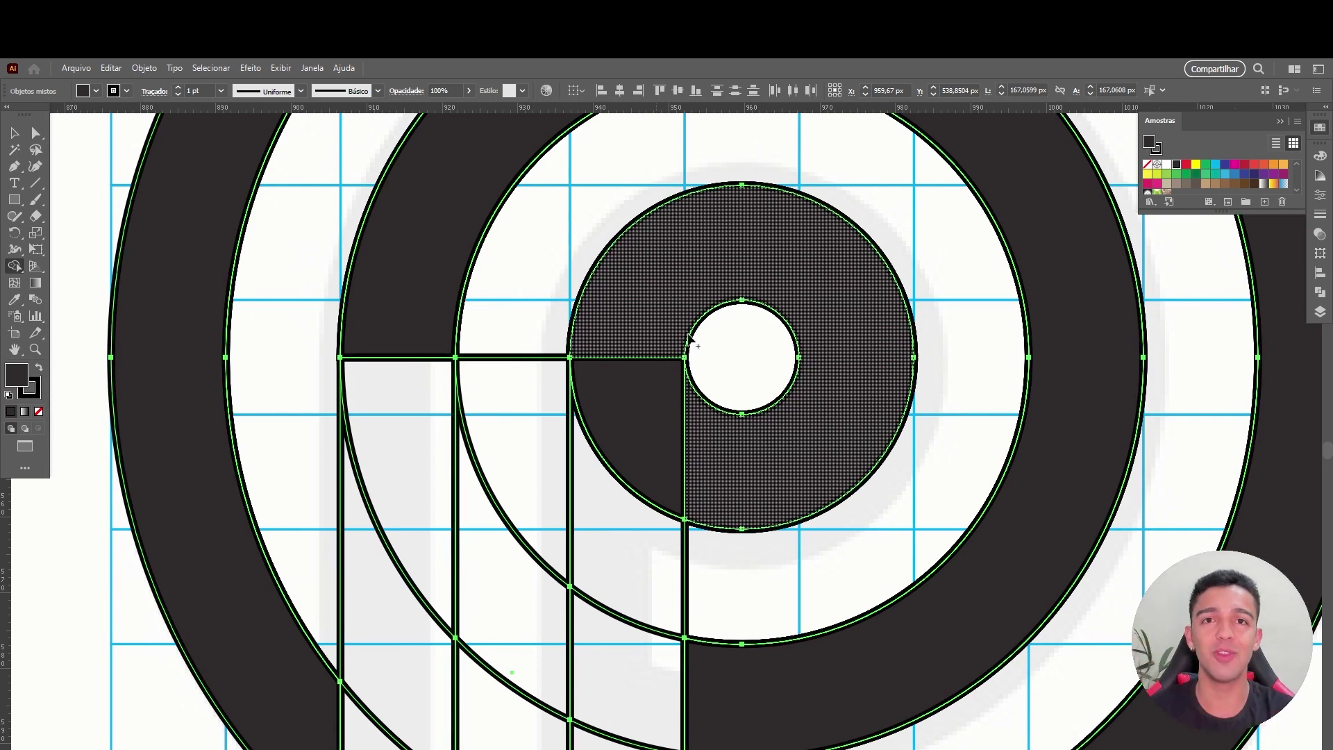
Merge the lower-left quadrant into the inner ring.
scroll(656, 359, "down", 5)
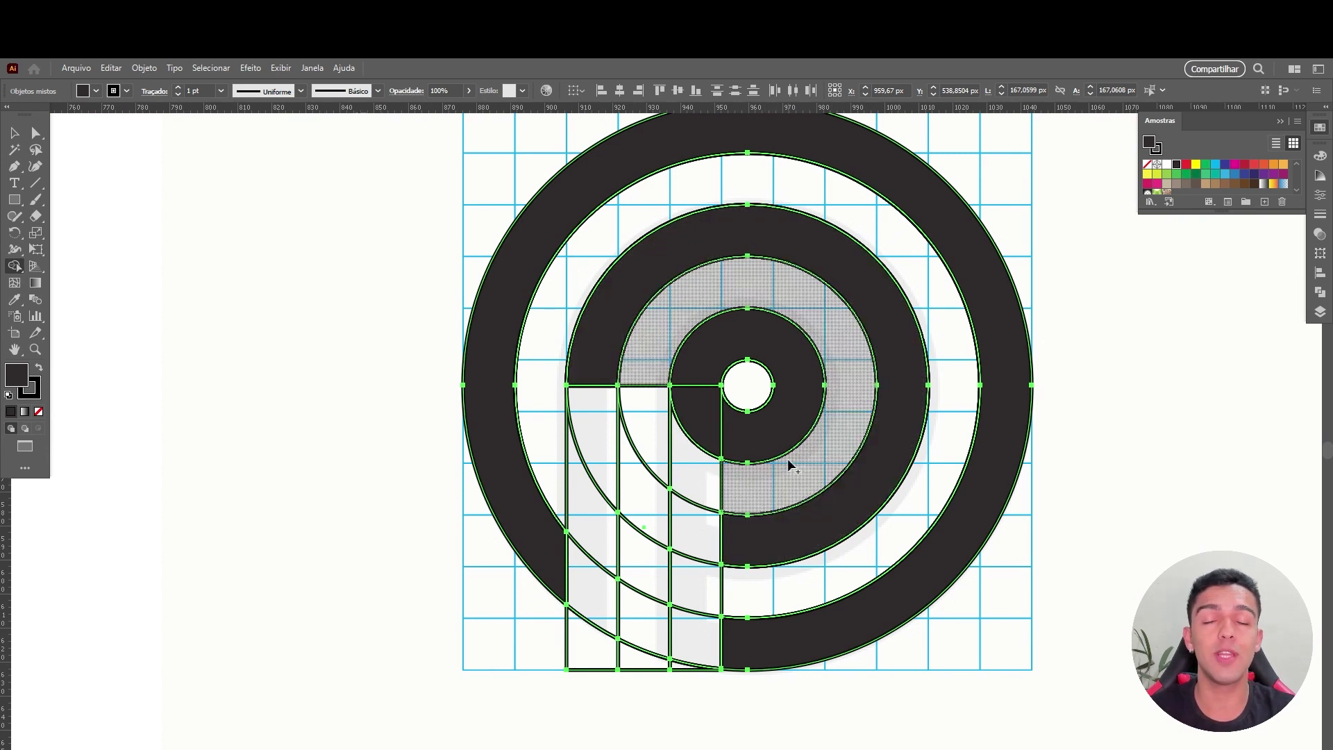
scroll(733, 410, "up", 2)
scroll(733, 410, "down", 1)
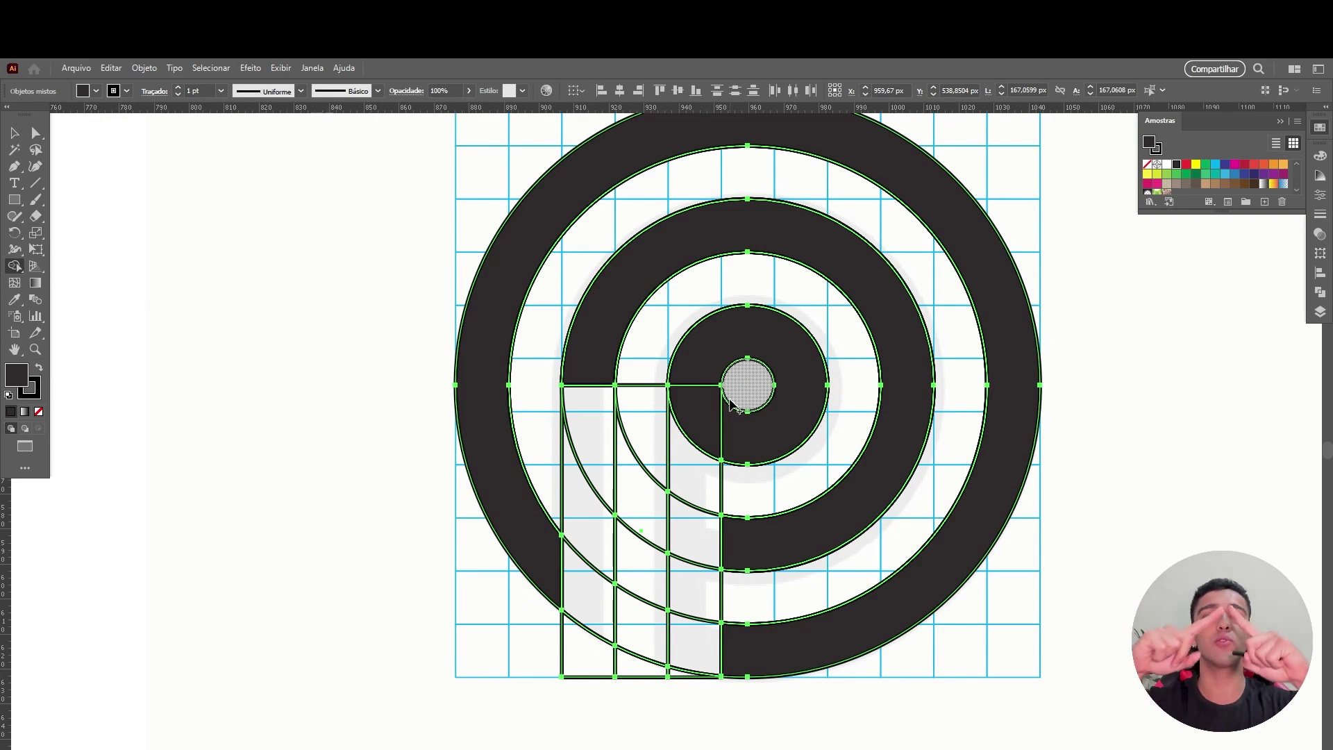
key("ctrl+shift+a")
scroll(735, 393, "up", 1)
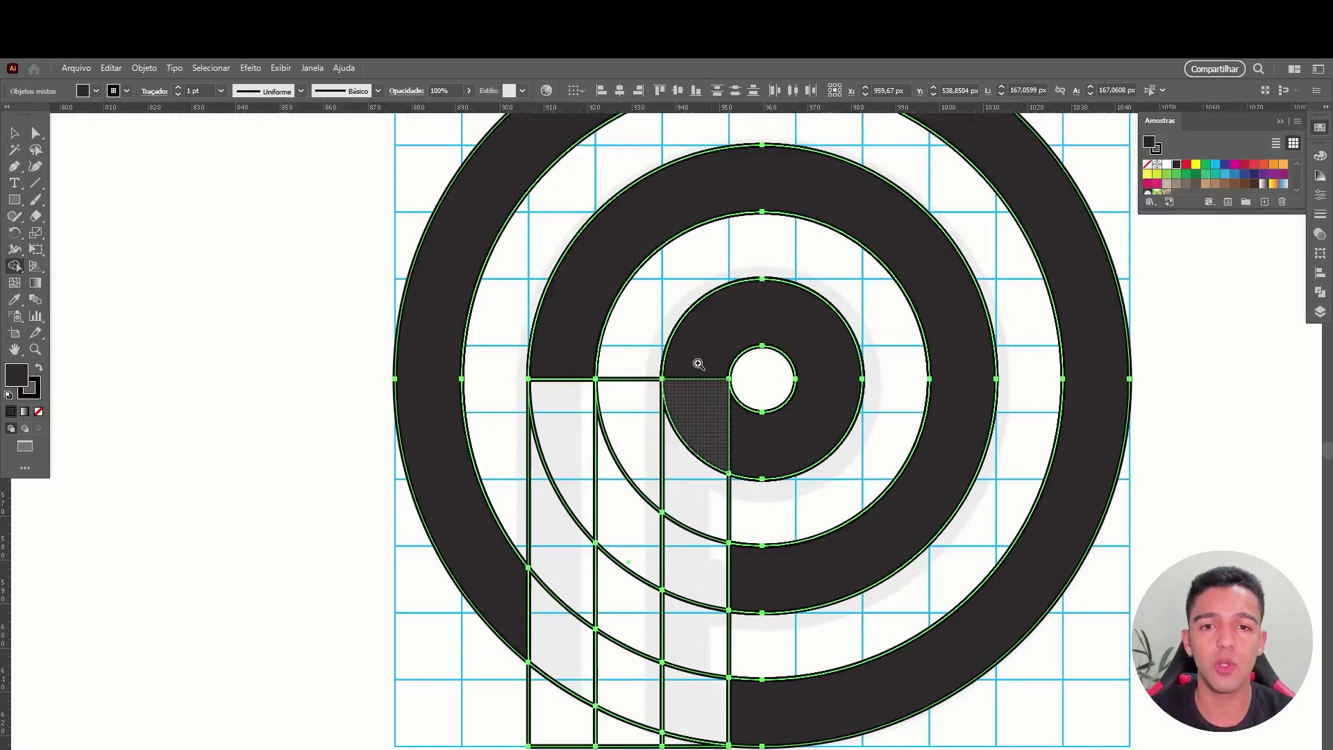
scroll(722, 392, "up", 1)
scroll(722, 392, "down", 1)
scroll(884, 293, "up", 3)
key("ctrl+a")
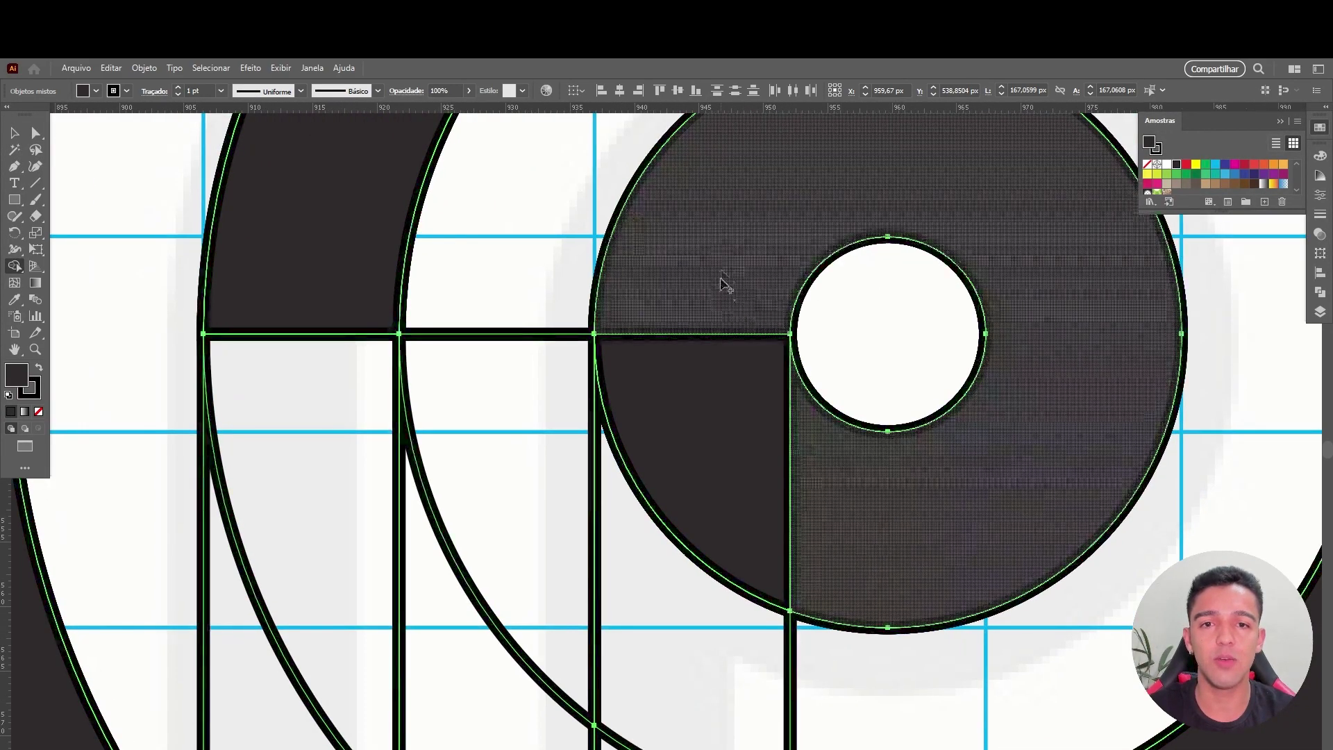
left_click_drag(726, 285, 709, 488)
Join the P's stem to the inner ring and shift the faded reference logo left.
scroll(708, 488, "down", 3)
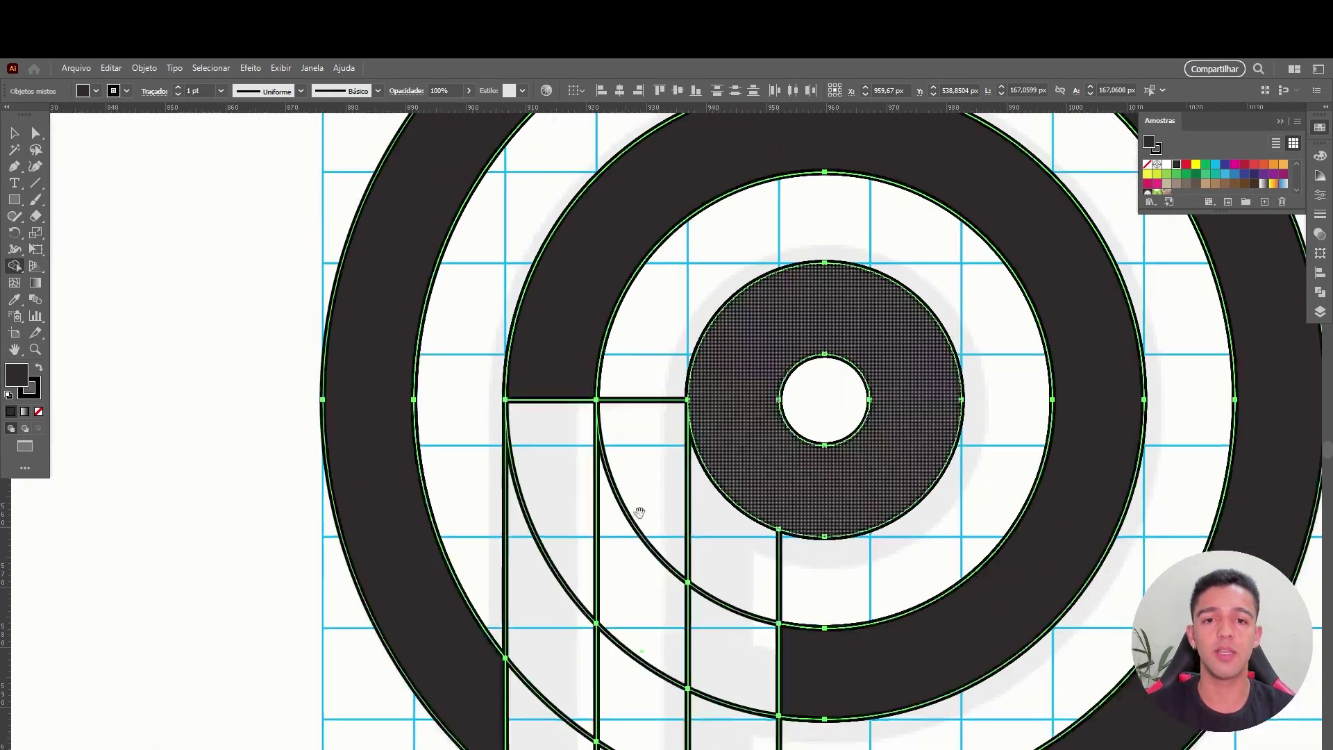
scroll(637, 511, "down", 3)
scroll(697, 399, "down", 1)
left_click_drag(719, 566, 729, 688)
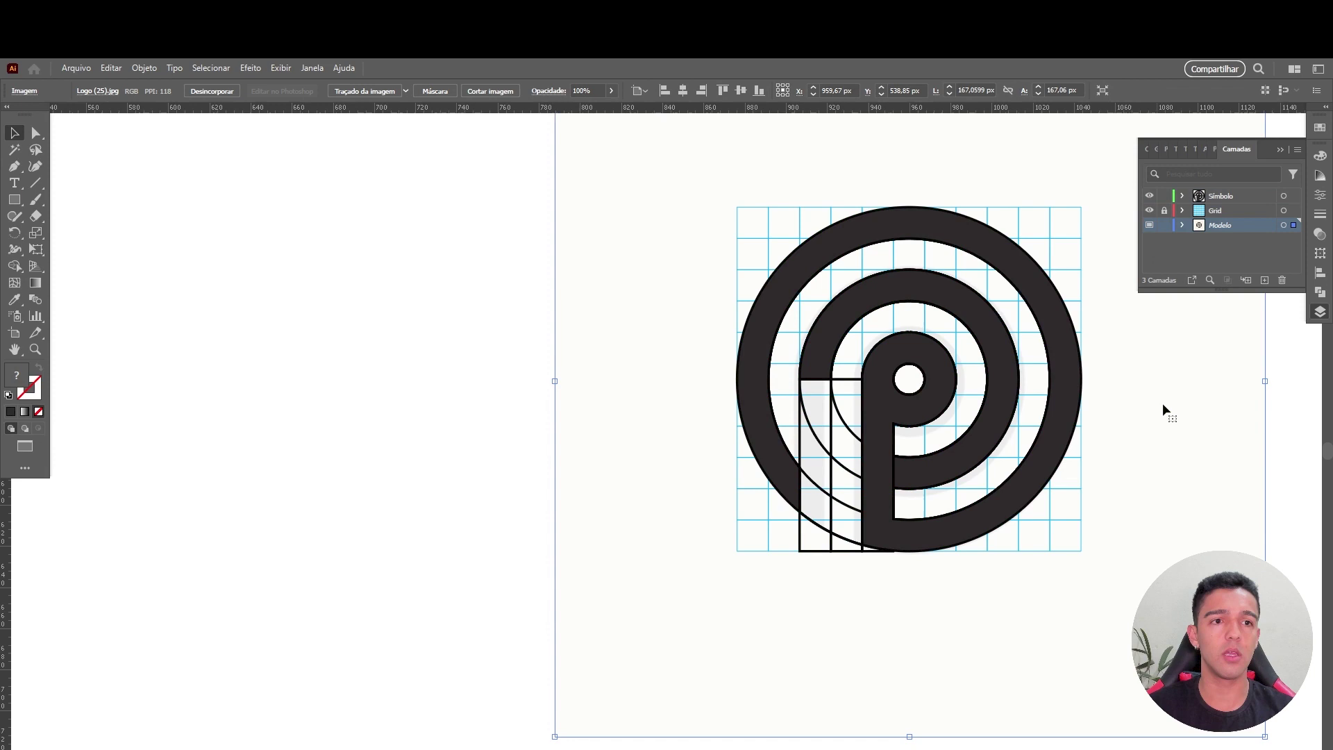
left_click_drag(1163, 410, 624, 394)
Cut the reference logo and paste it in place on the Símbolo layer.
left_click(1189, 245)
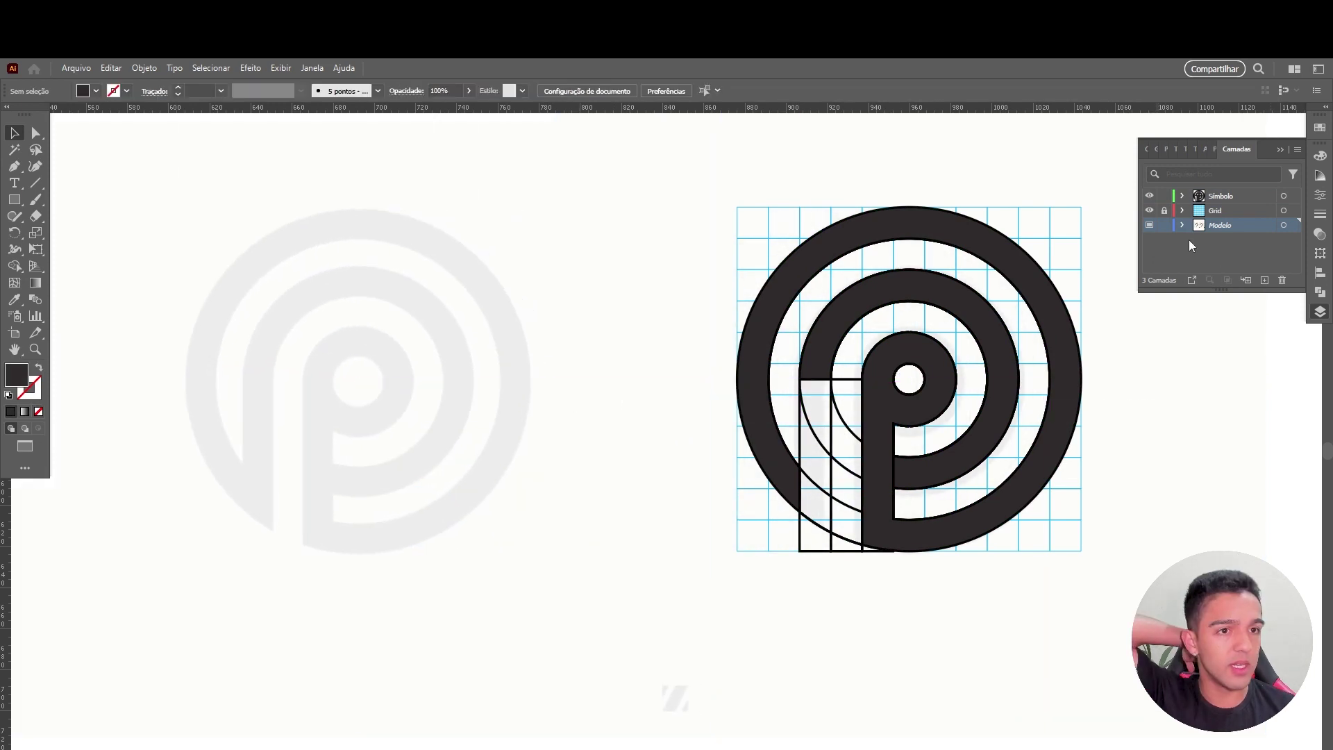
key("ctrl+x")
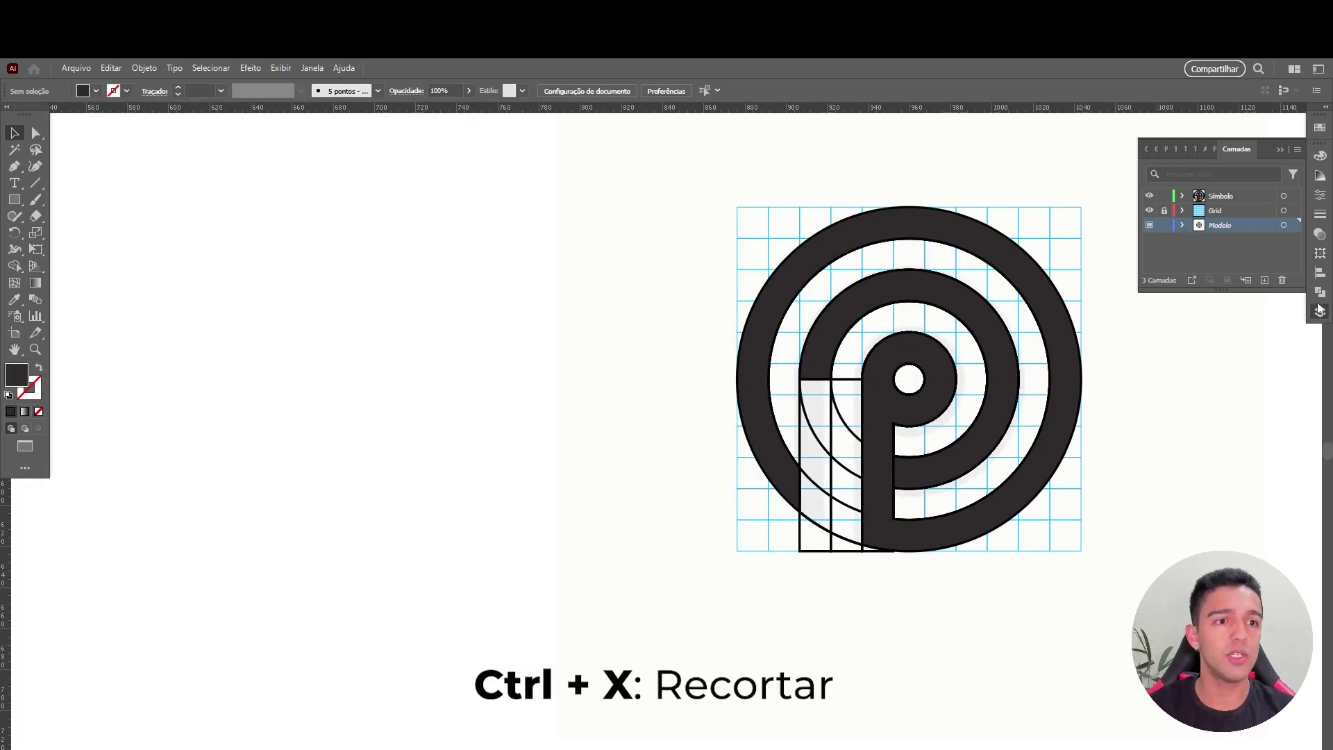
left_click(1228, 196)
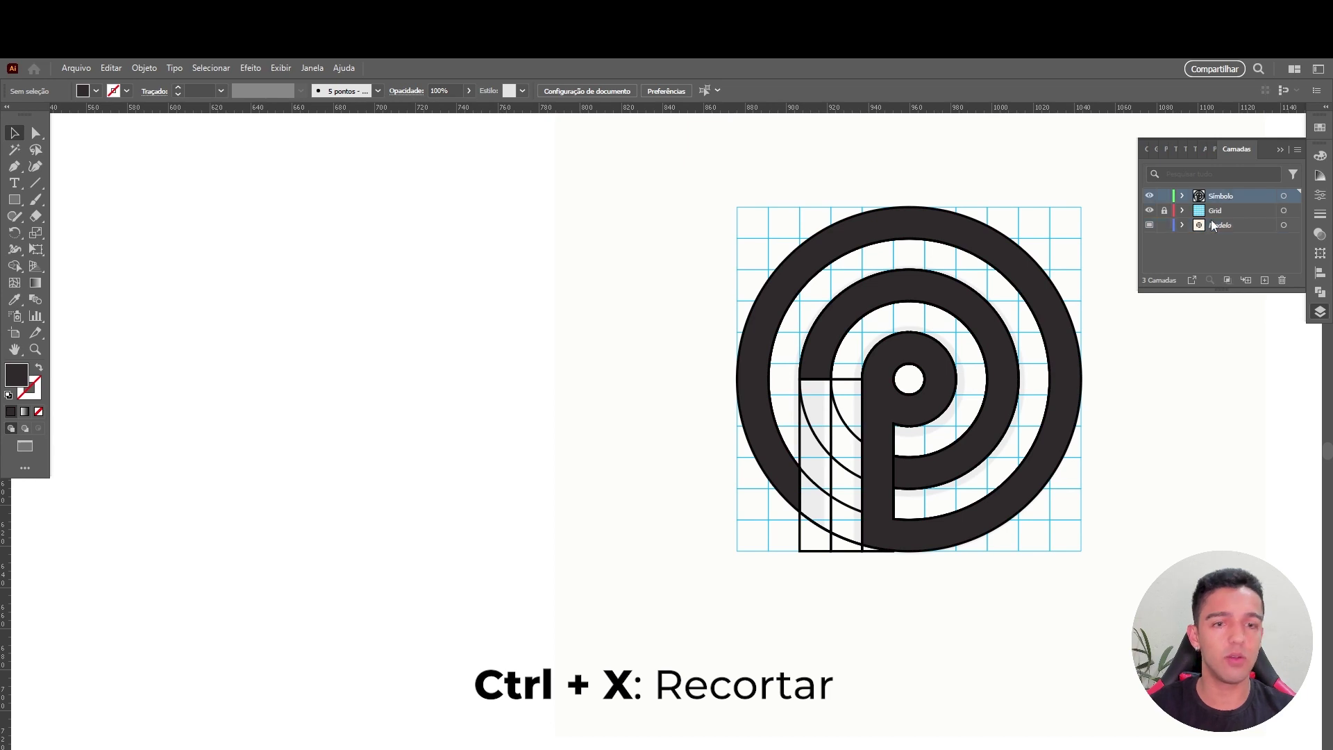
key("ctrl+f")
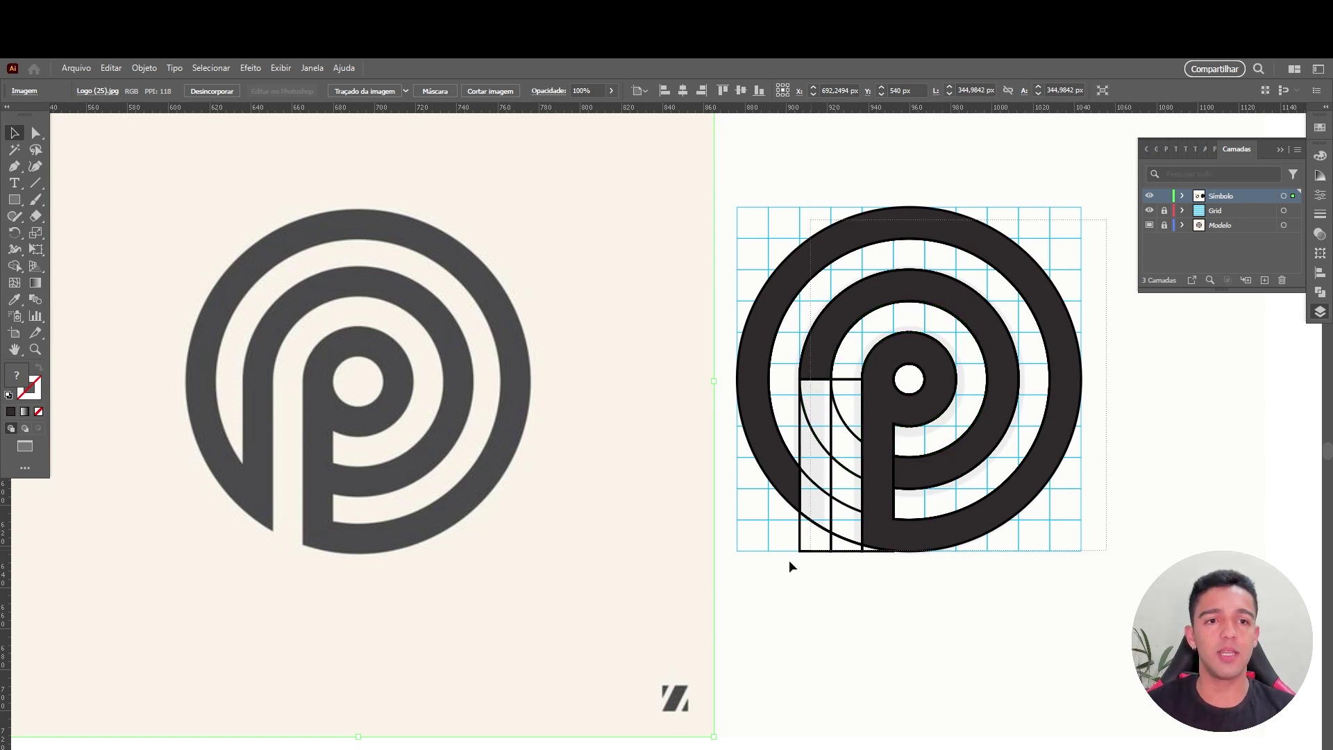
key("ctrl+a")
scroll(744, 583, "right", 3)
scroll(836, 565, "right", 2)
left_click(996, 384)
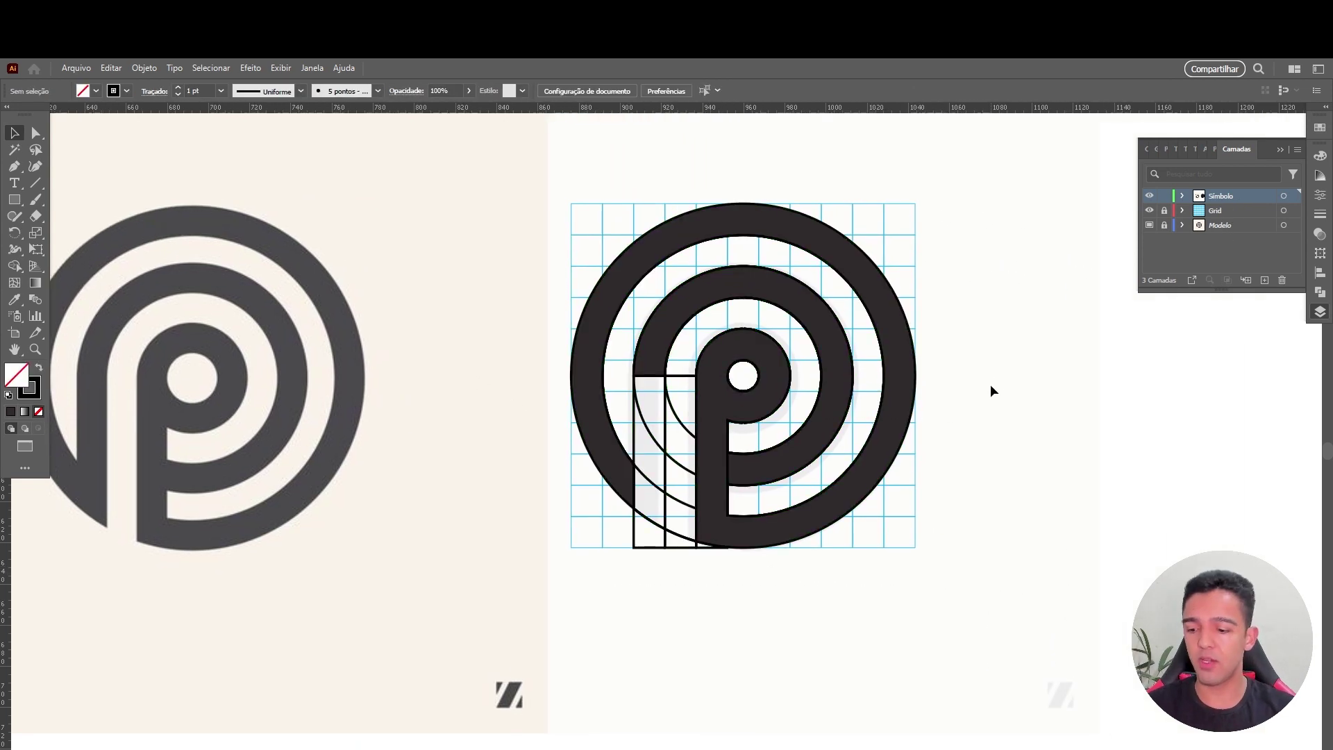
key("shift+m")
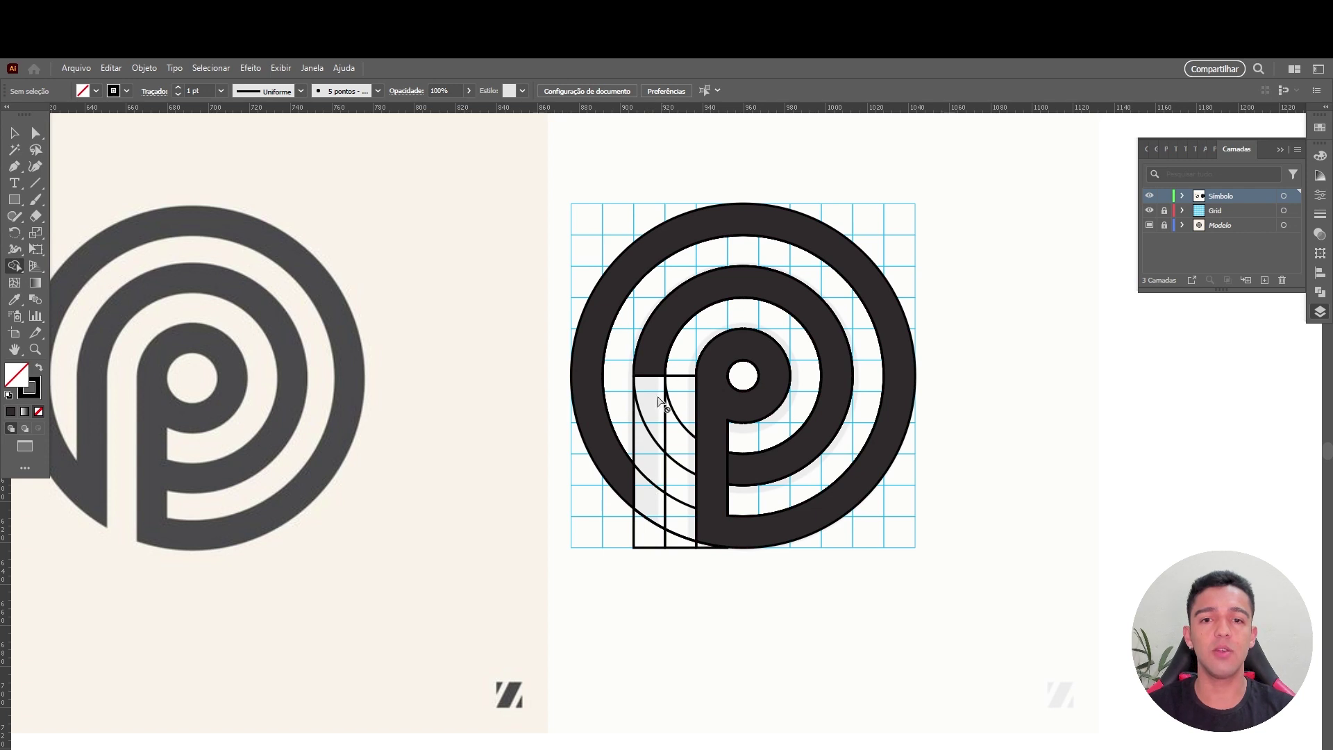
key("v")
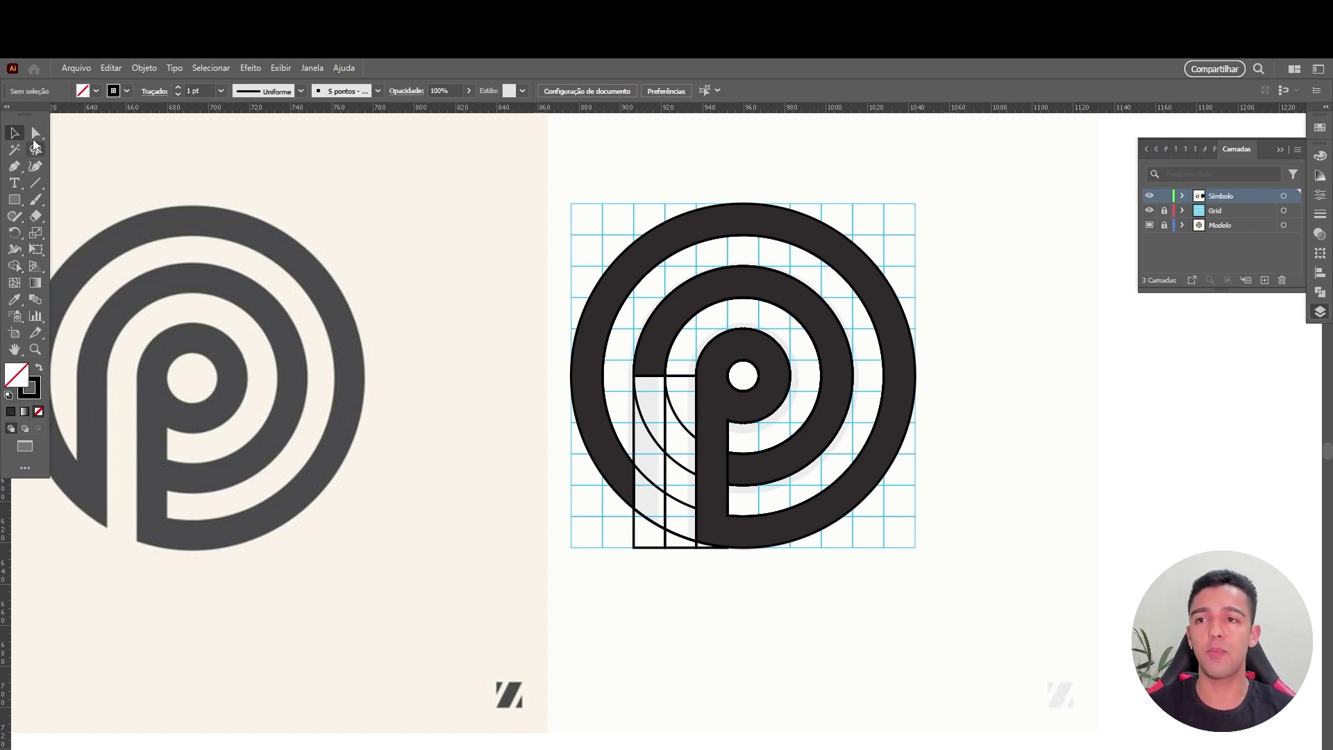
left_click_drag(1031, 176, 604, 577)
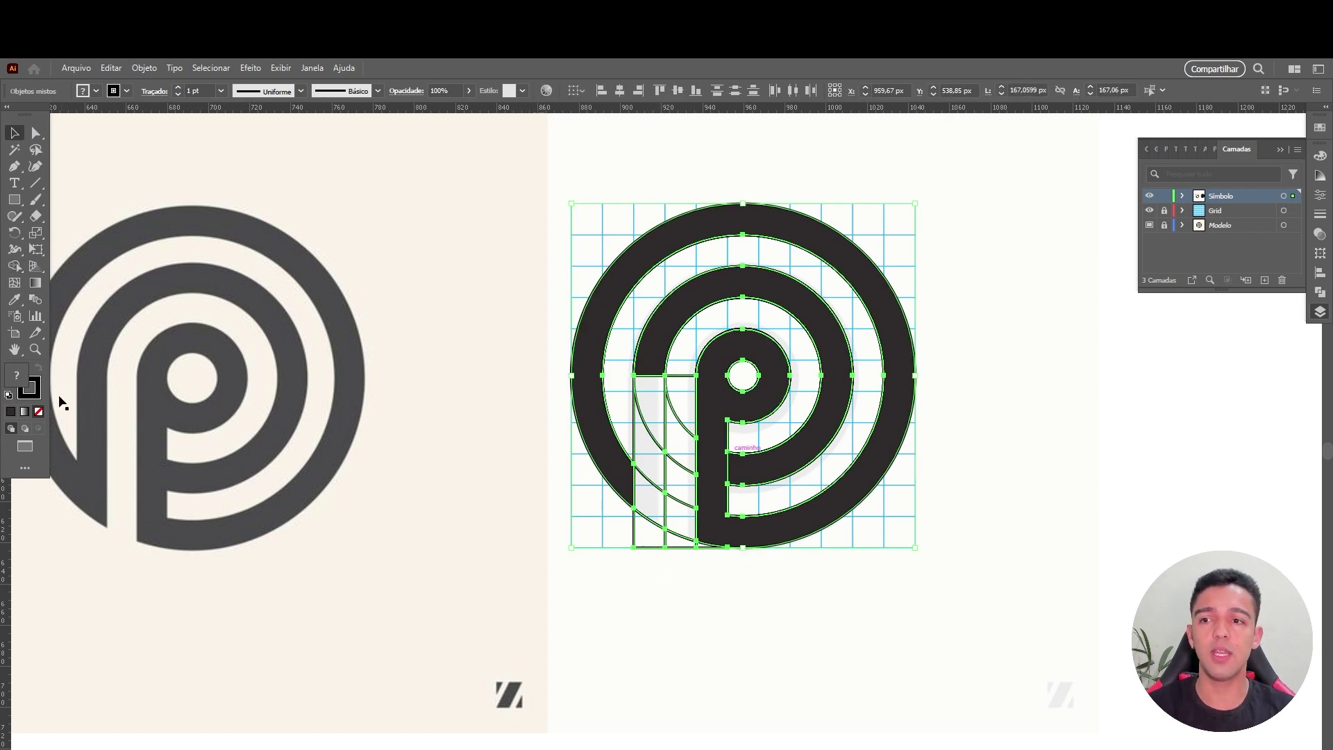
double_click(14, 373)
left_click(446, 381)
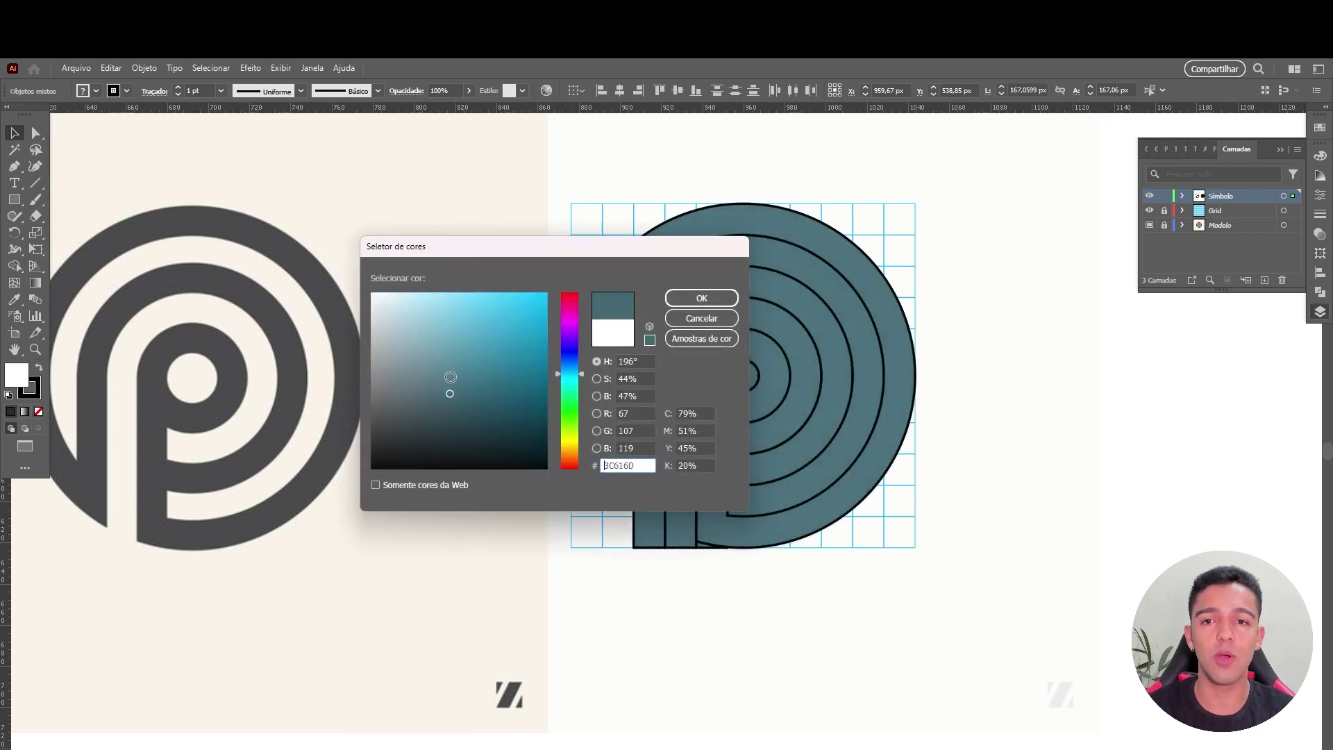
left_click_drag(447, 381, 480, 320)
left_click(718, 304)
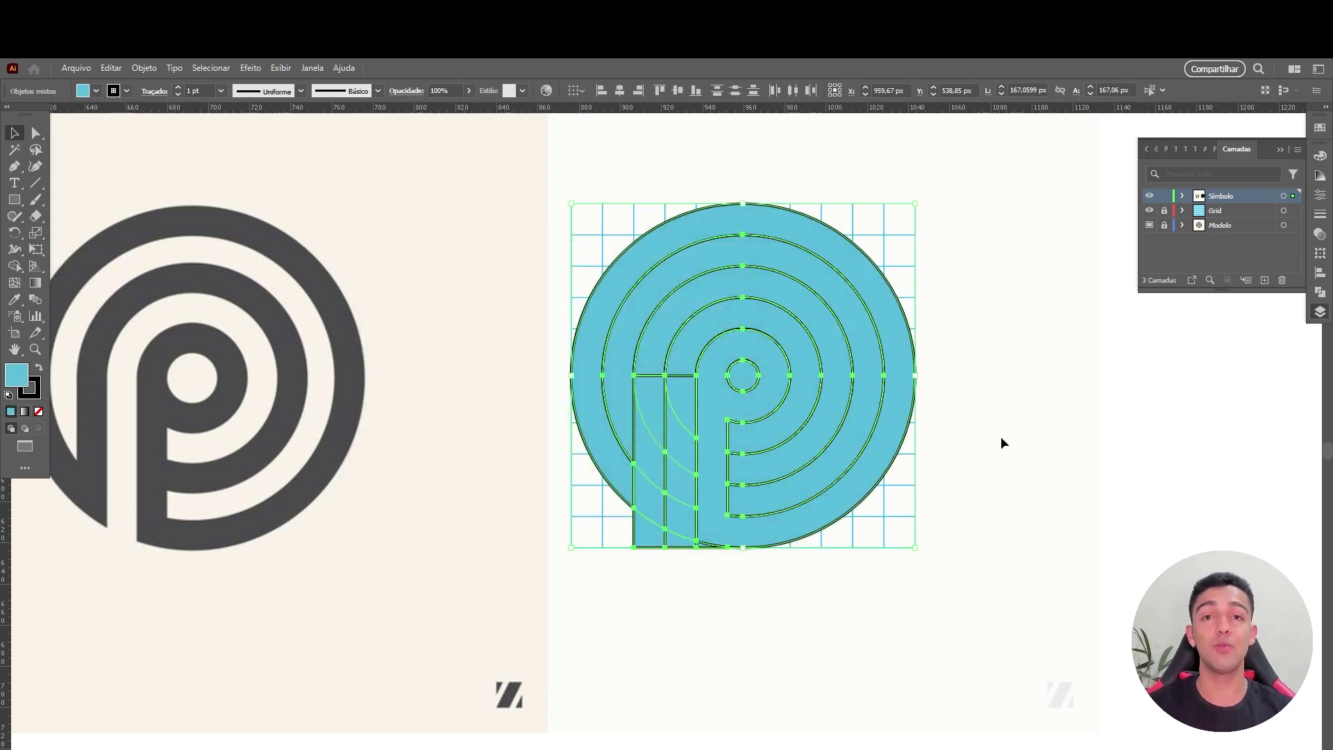
key("ctrl+z")
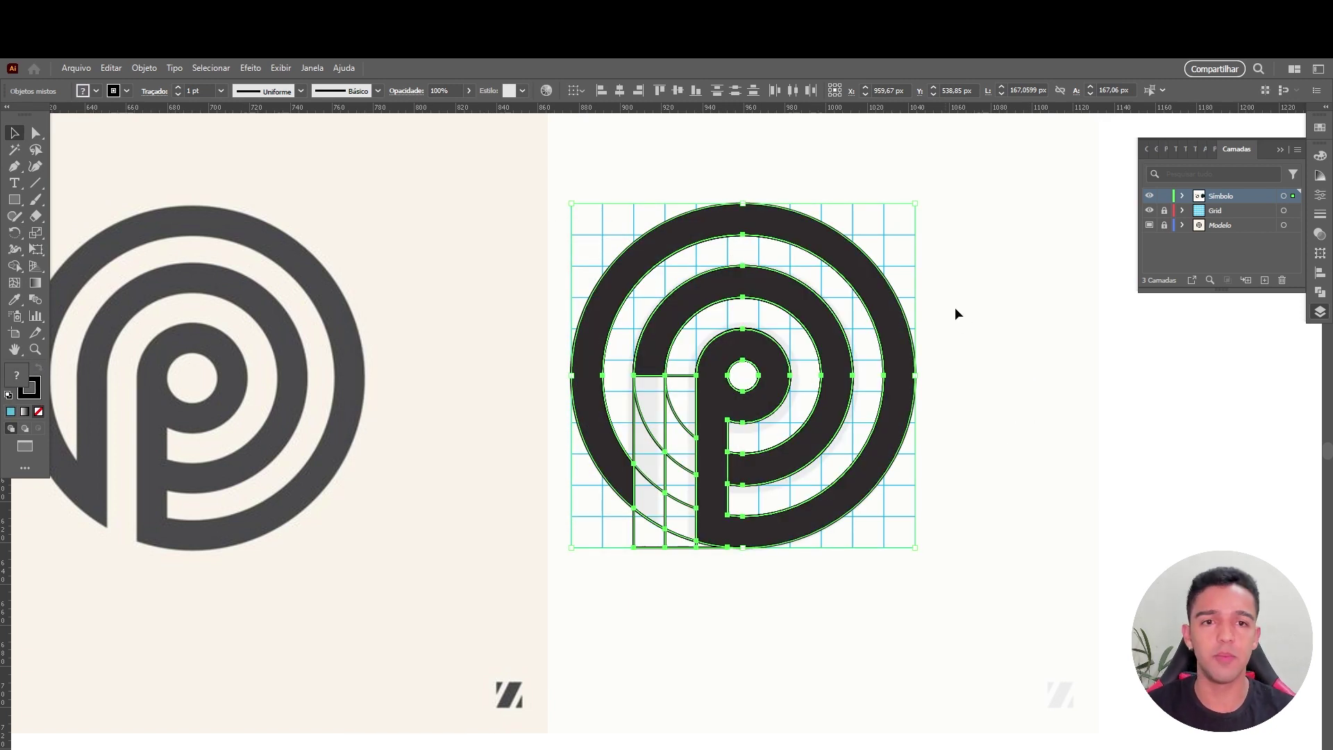
mouse_move(1012, 156)
left_mouse_down()
mouse_move(552, 571)
mouse_move(578, 591)
left_mouse_up()
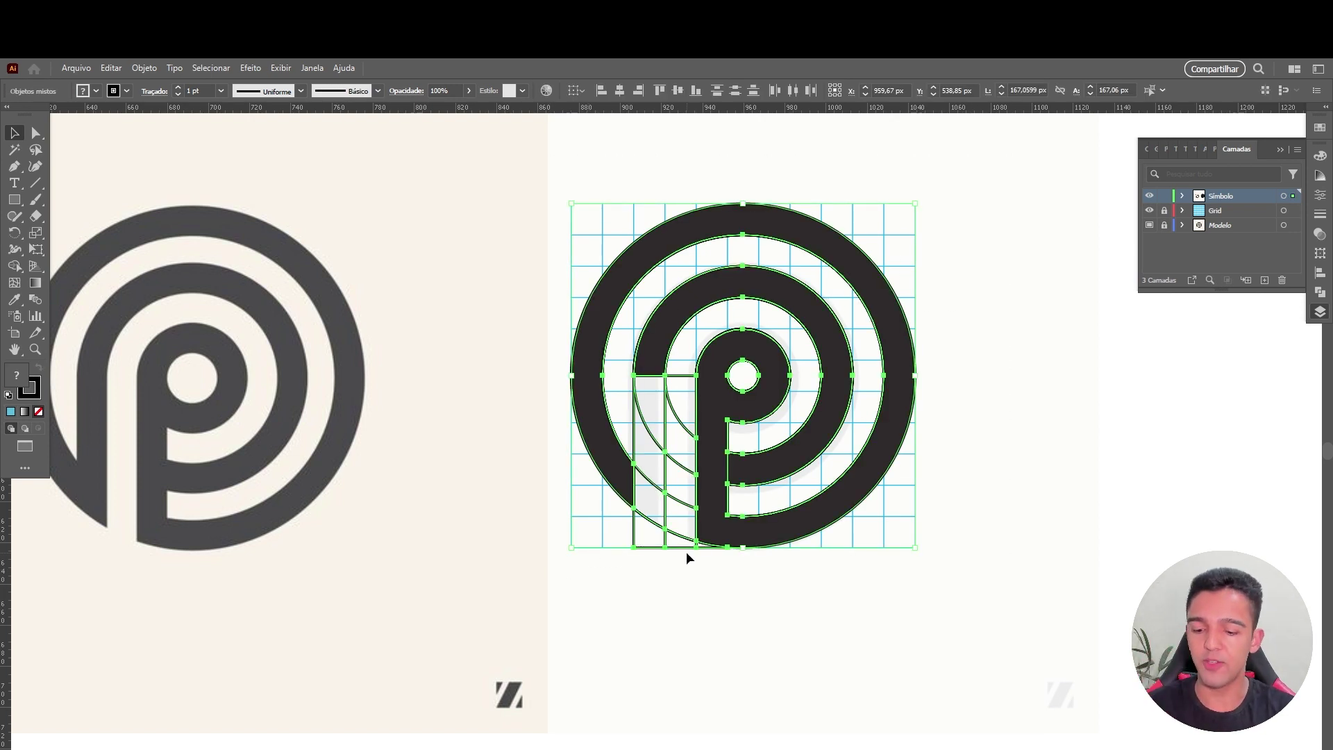
key("shift+m")
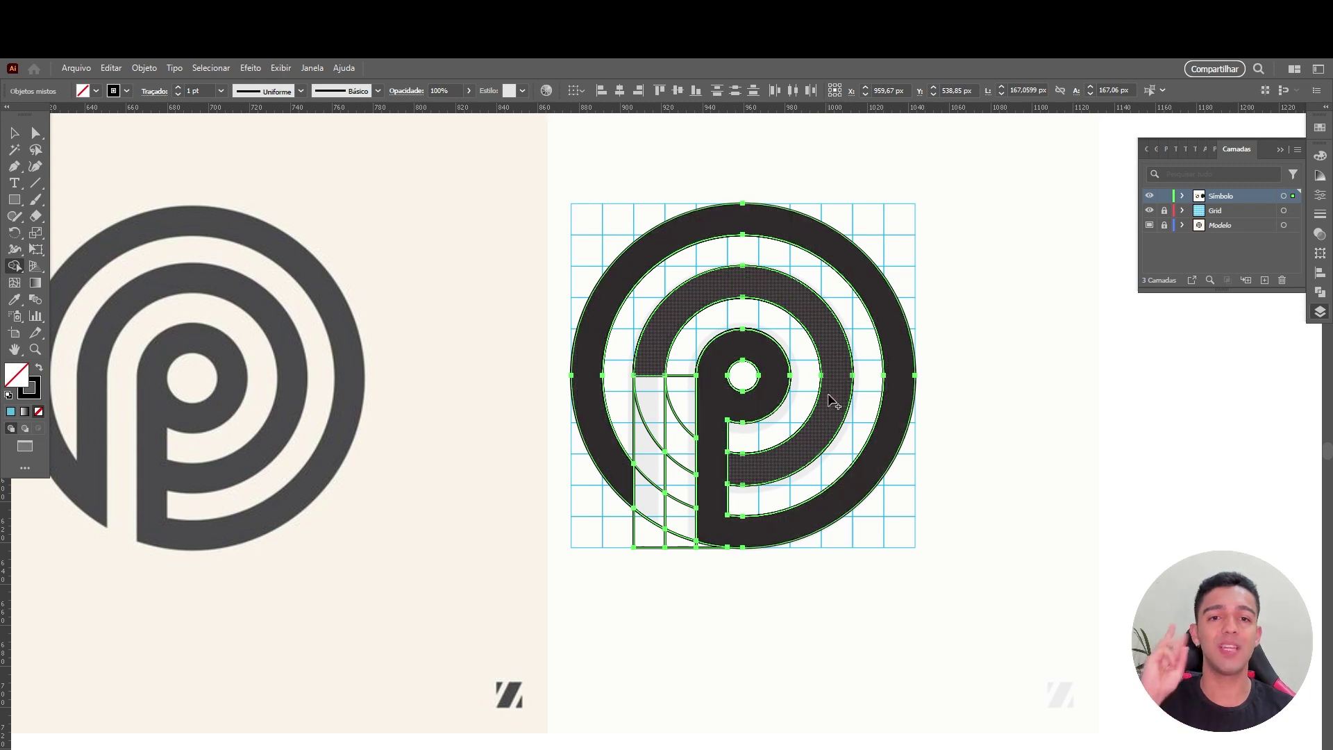
With a dark fill, merge the middle ring and left column together.
left_click(1320, 127)
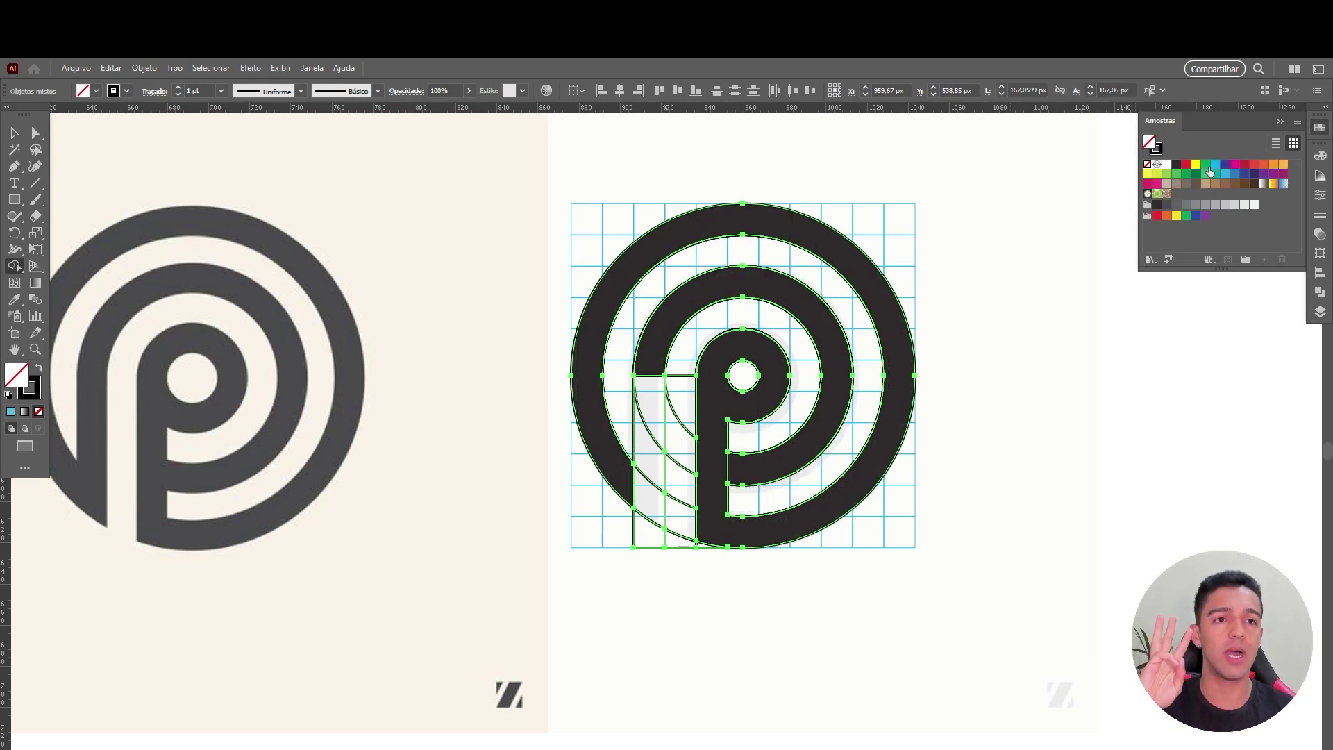
left_click(1206, 168)
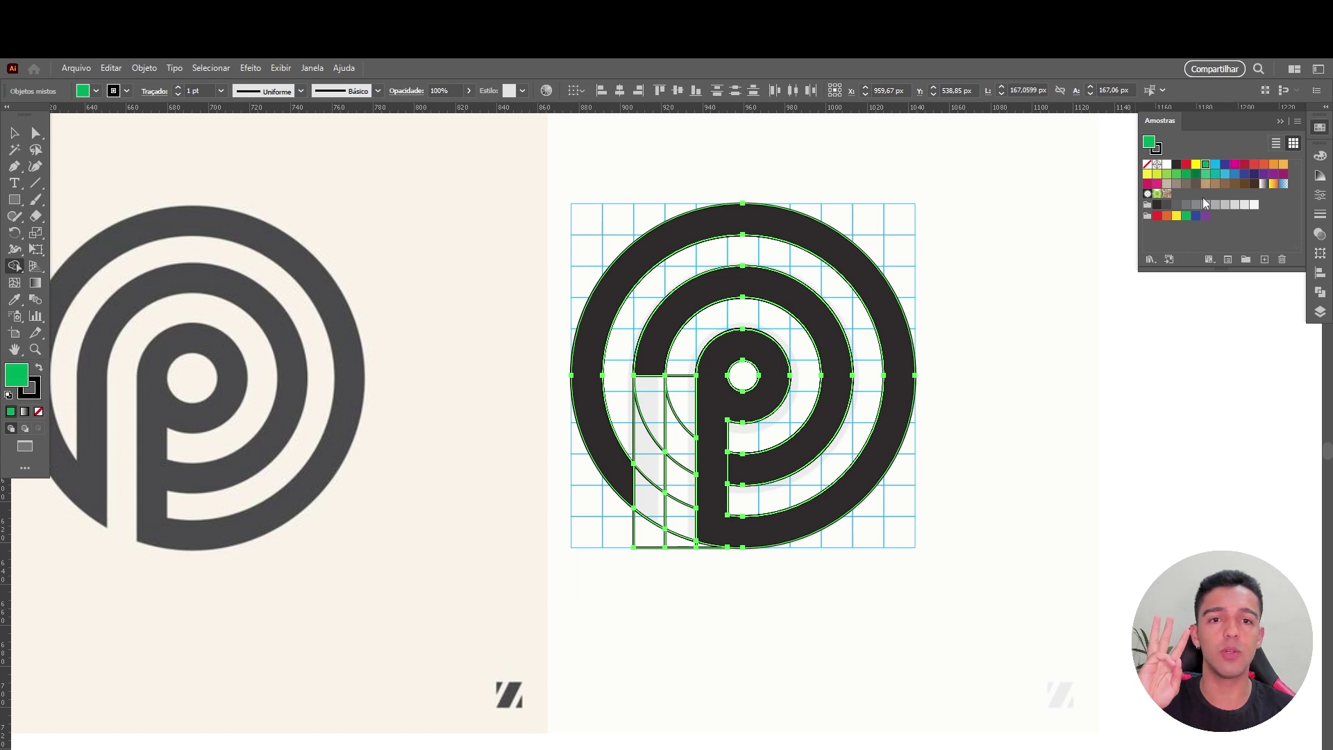
left_click(1176, 165)
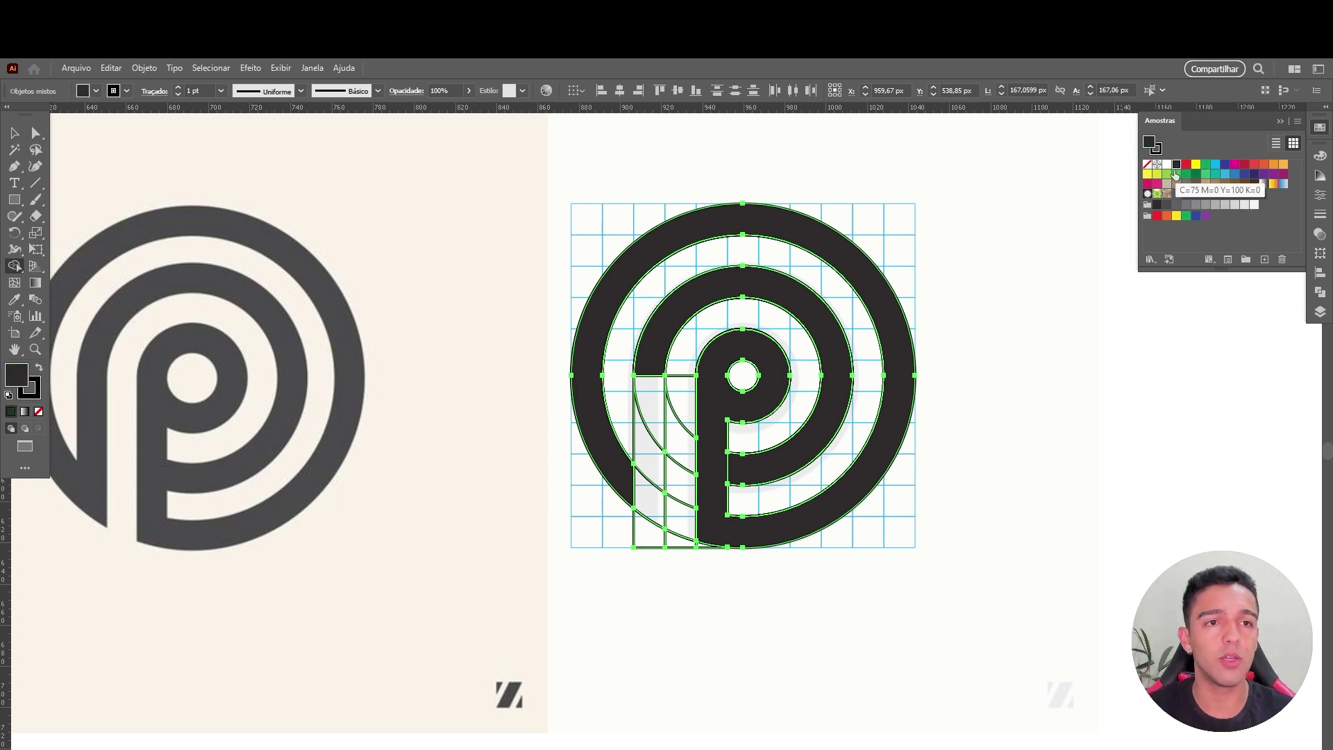
left_click(651, 375)
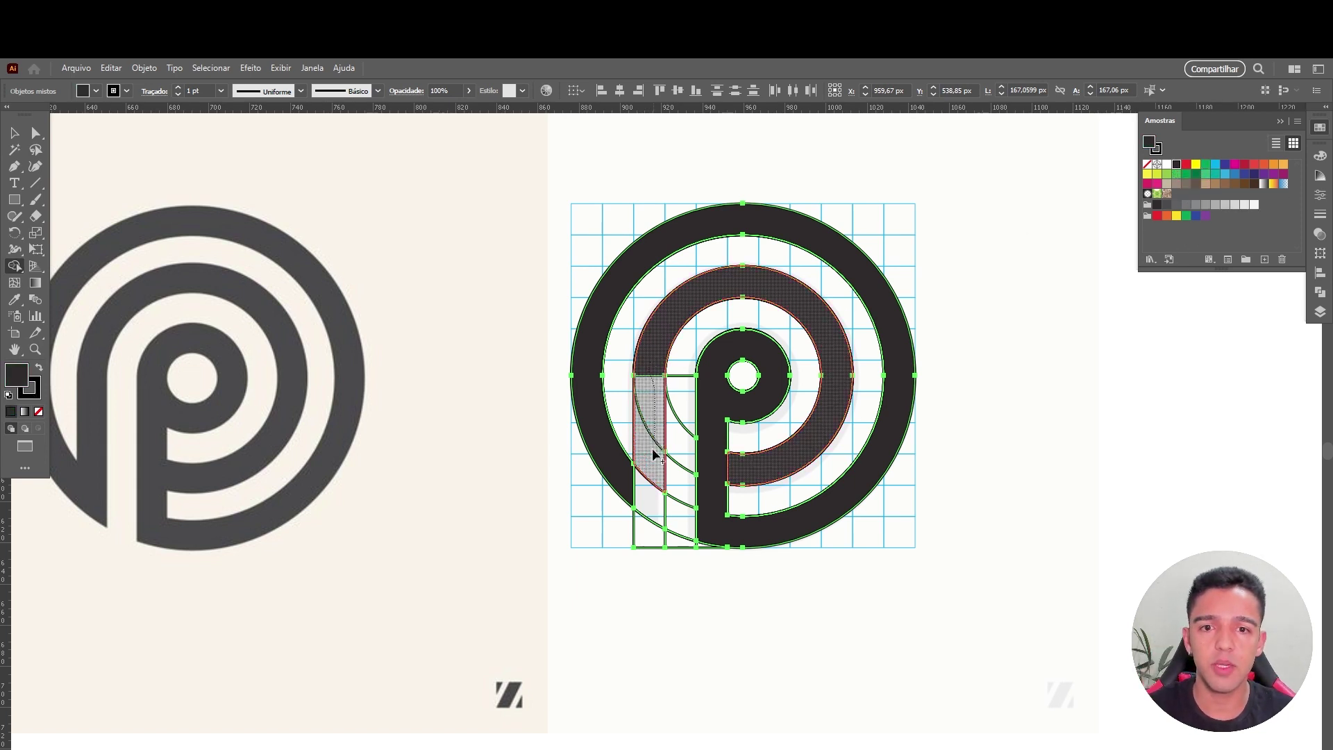
left_click_drag(651, 376, 650, 518)
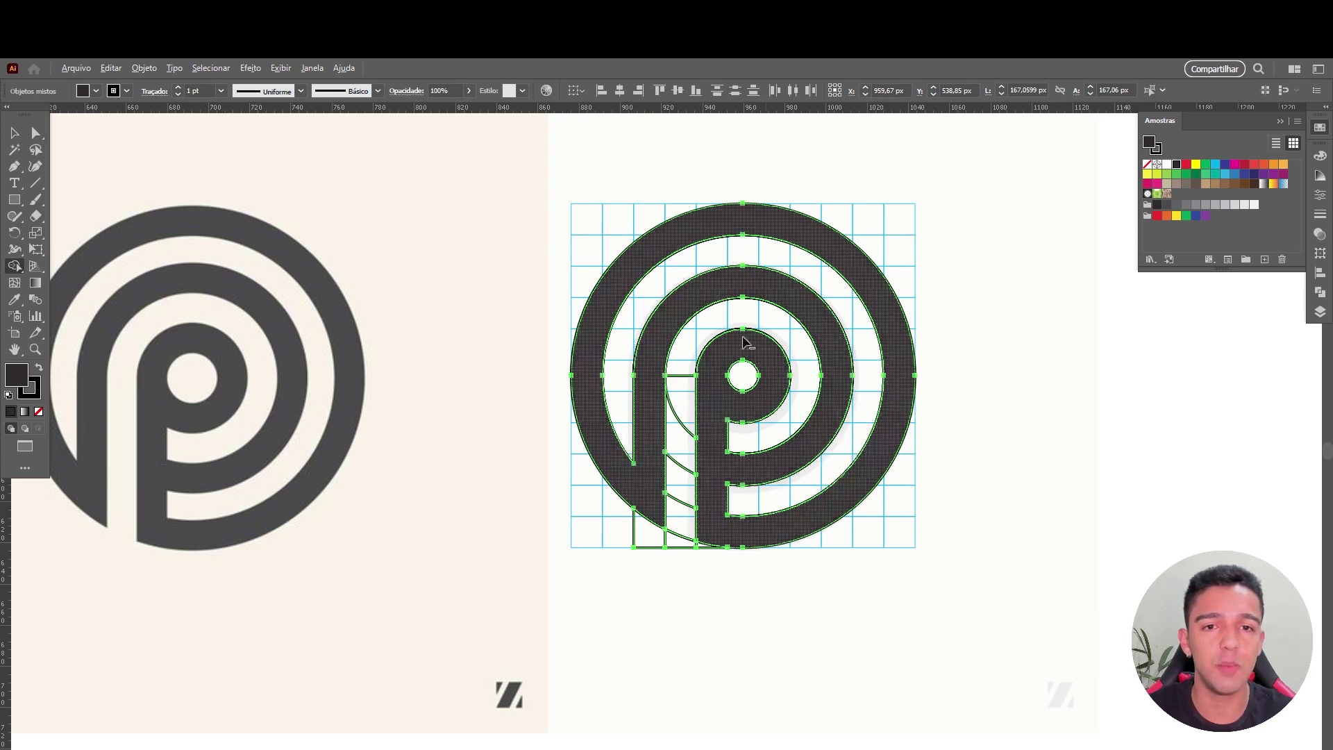
Merge the strip between the inner rings and delete the small corner piece below the curve.
left_click_drag(680, 455, 681, 540)
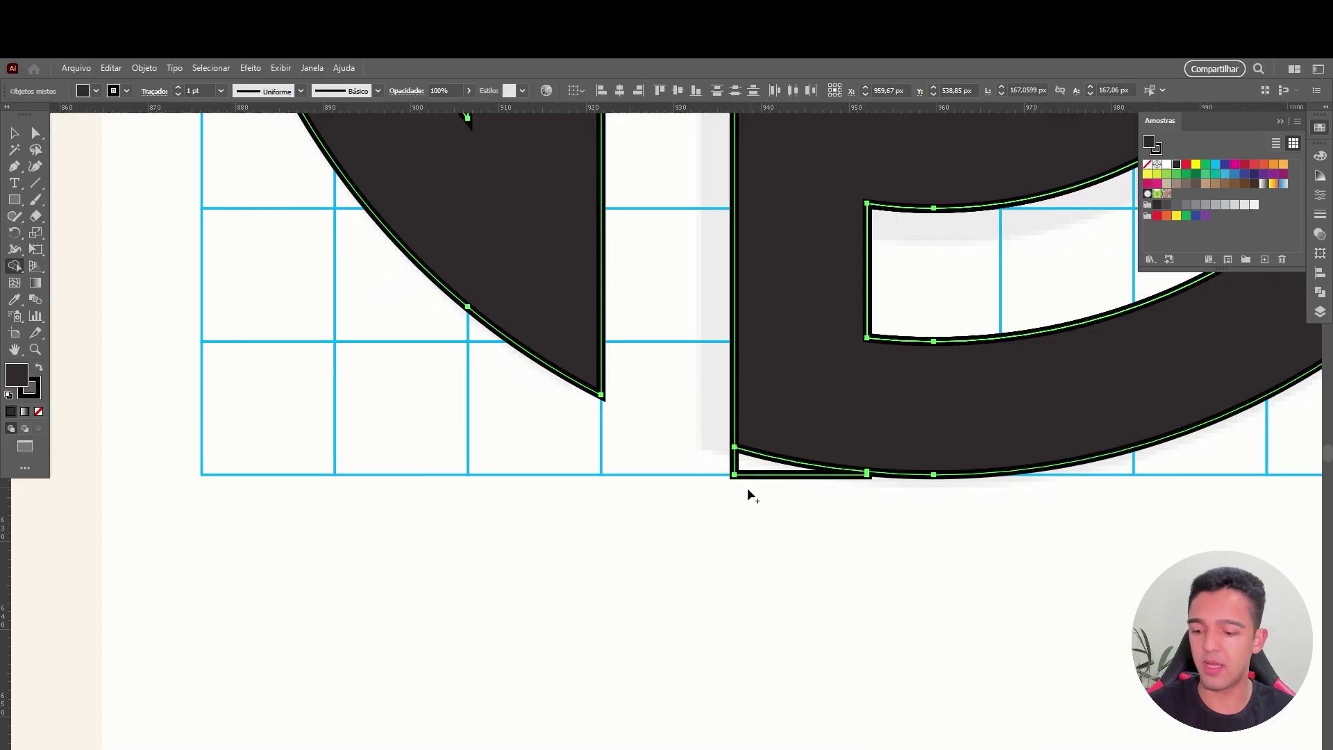
left_click_drag(831, 494, 900, 505)
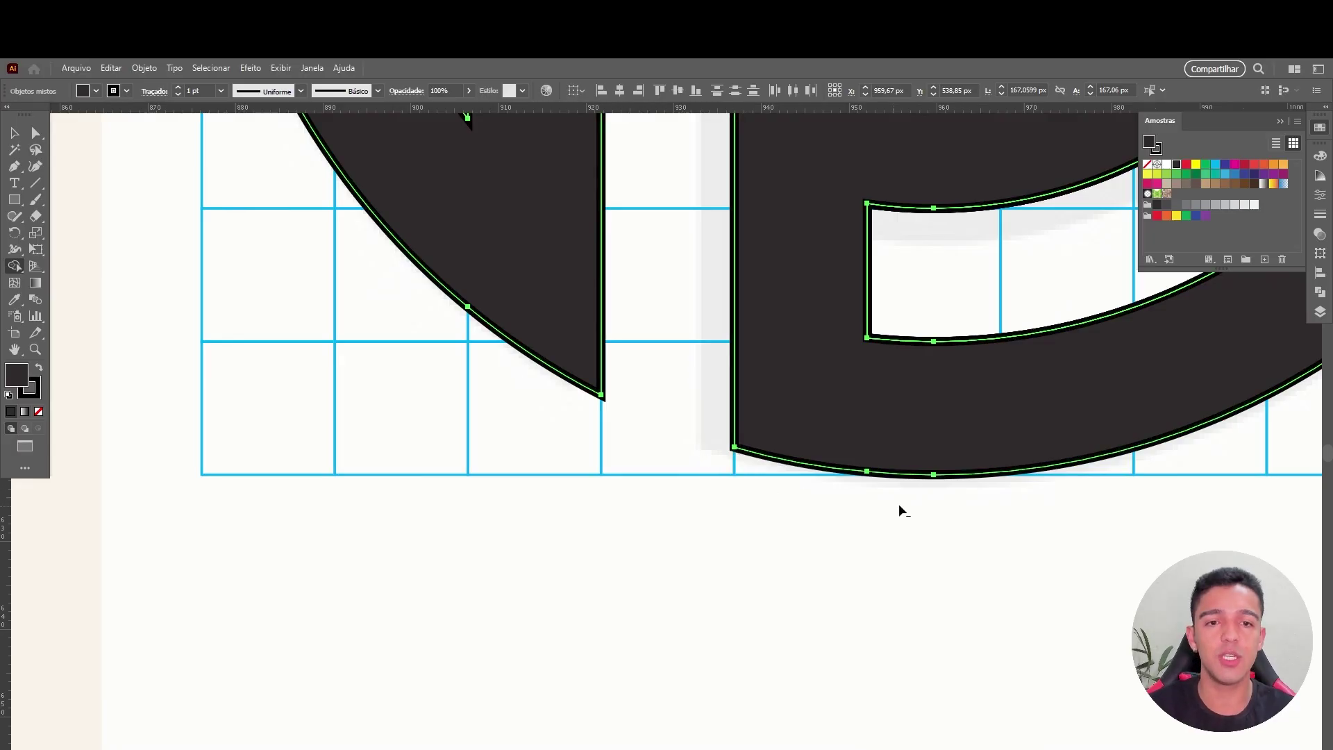
left_click_drag(988, 464, 779, 436)
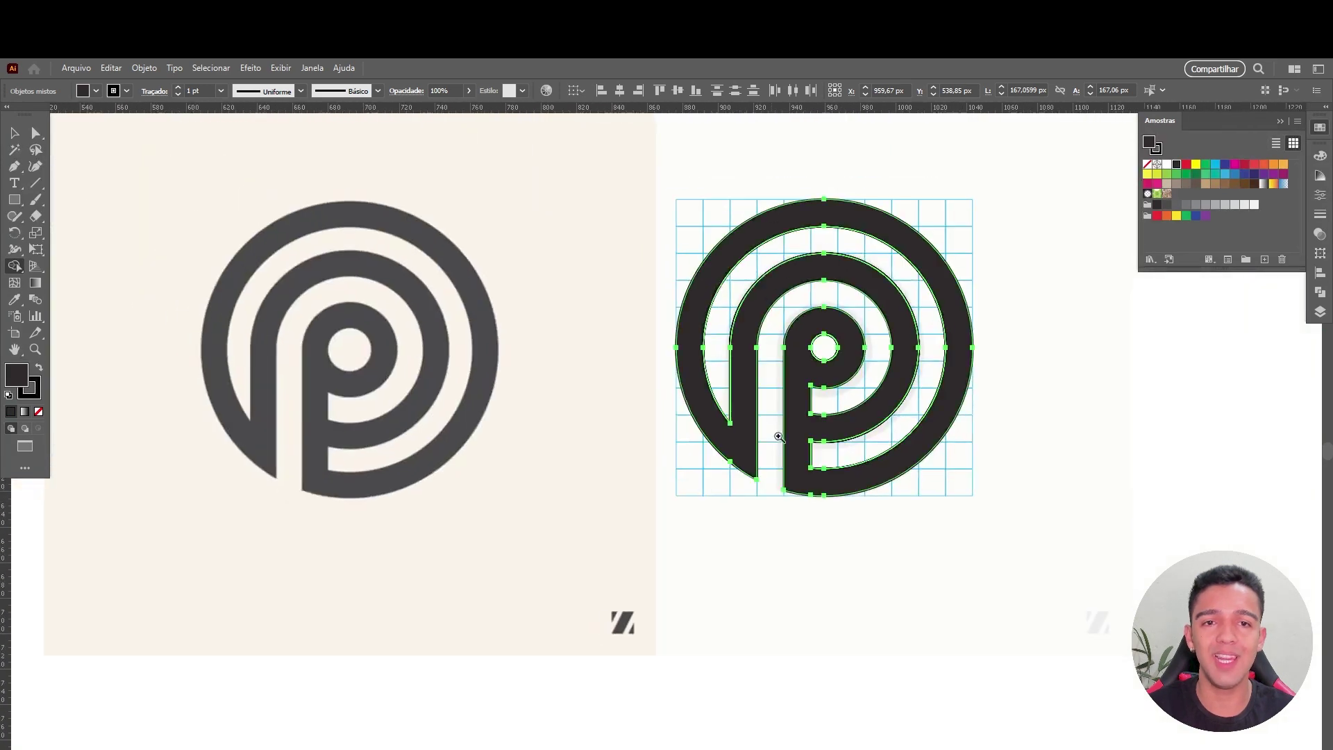
key("v")
key("ctrl+minus")
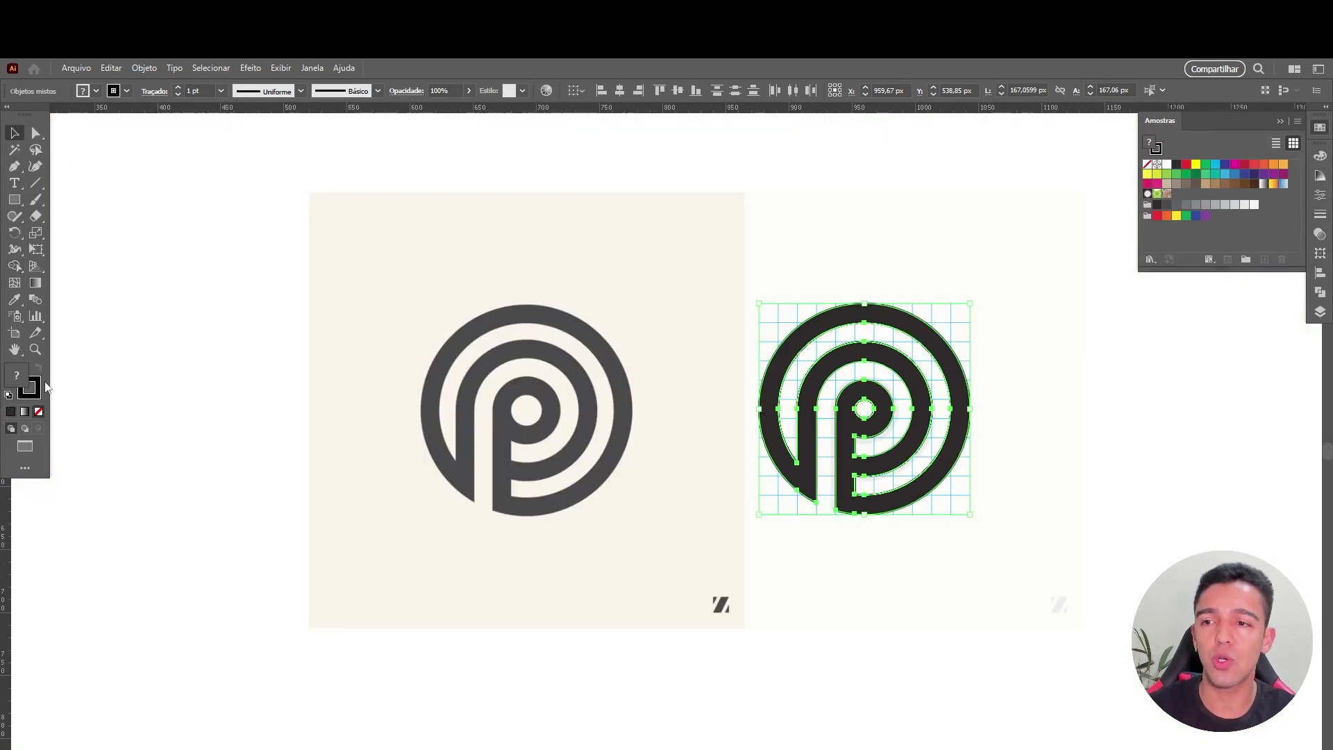
Set the P logo's stroke to None and begin dragging the logo and grid aside.
left_click(37, 390)
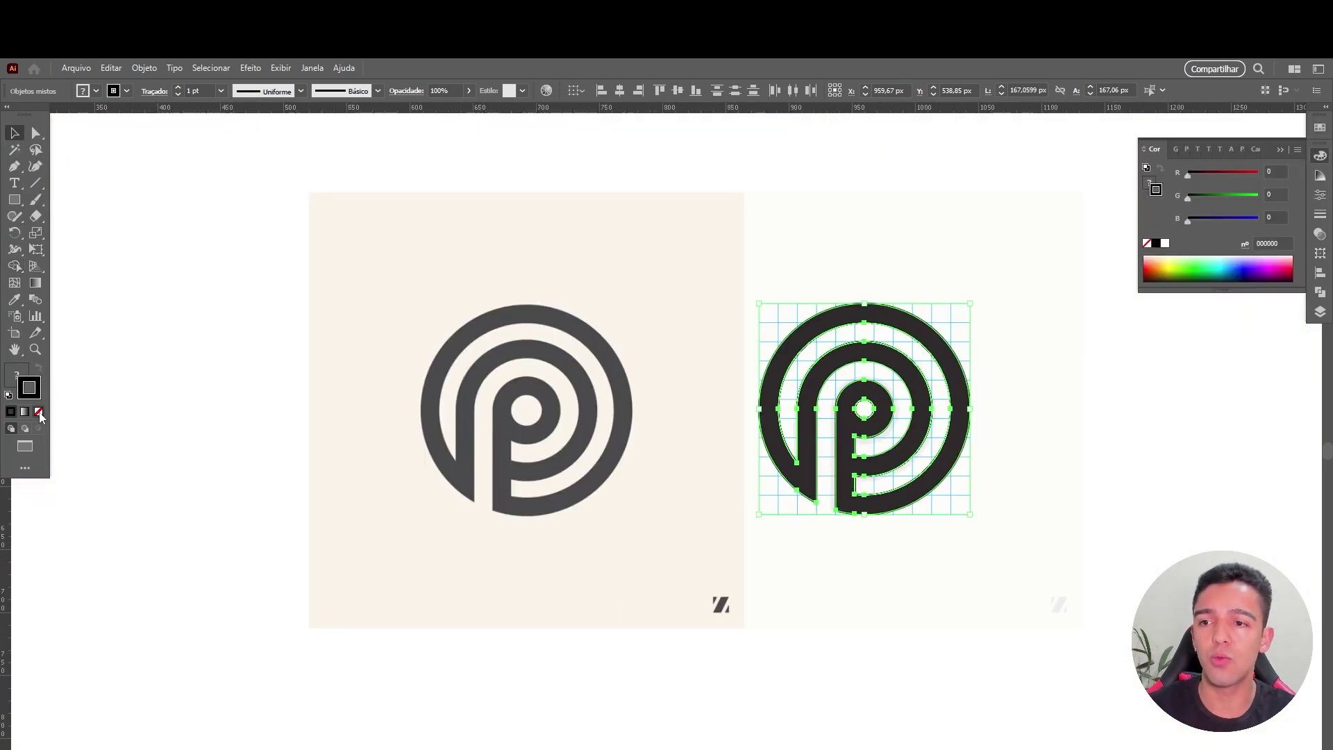
left_click(39, 412)
left_click(1027, 460)
left_click_drag(856, 603, 796, 358)
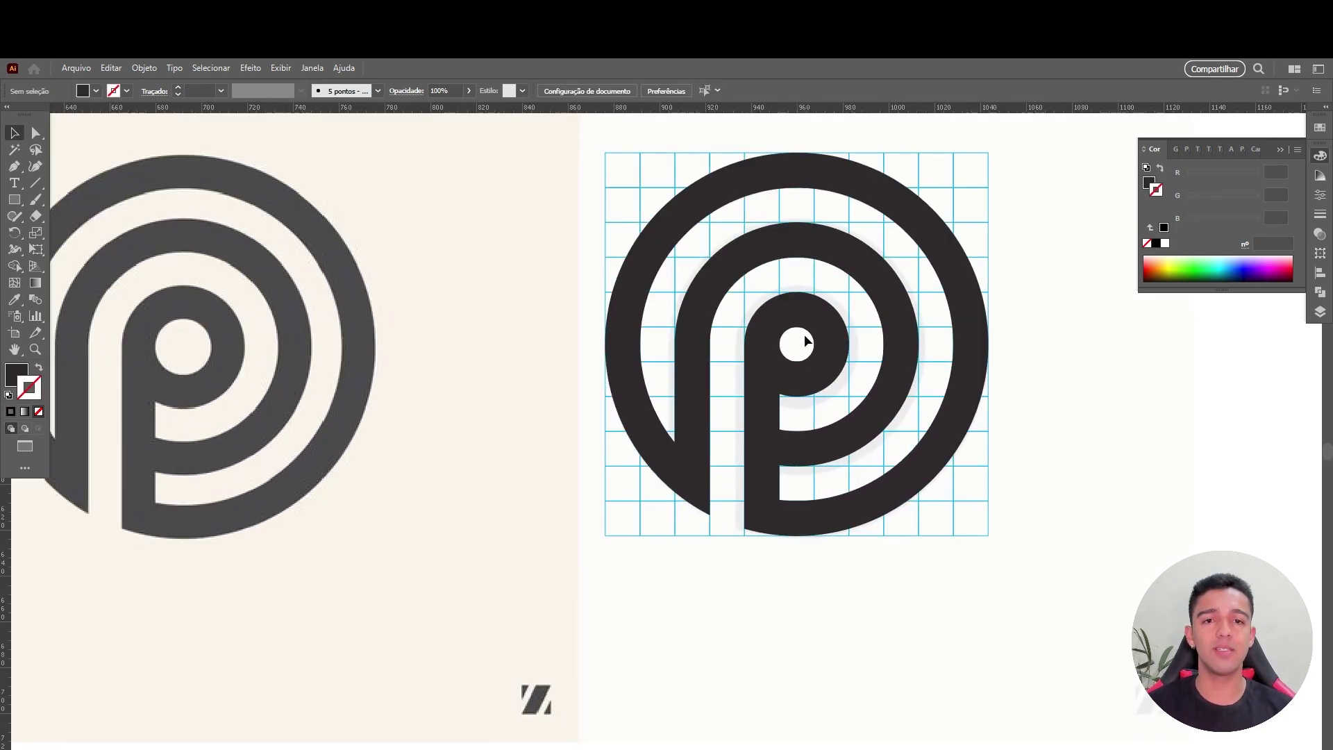
scroll(702, 493, "down", 1)
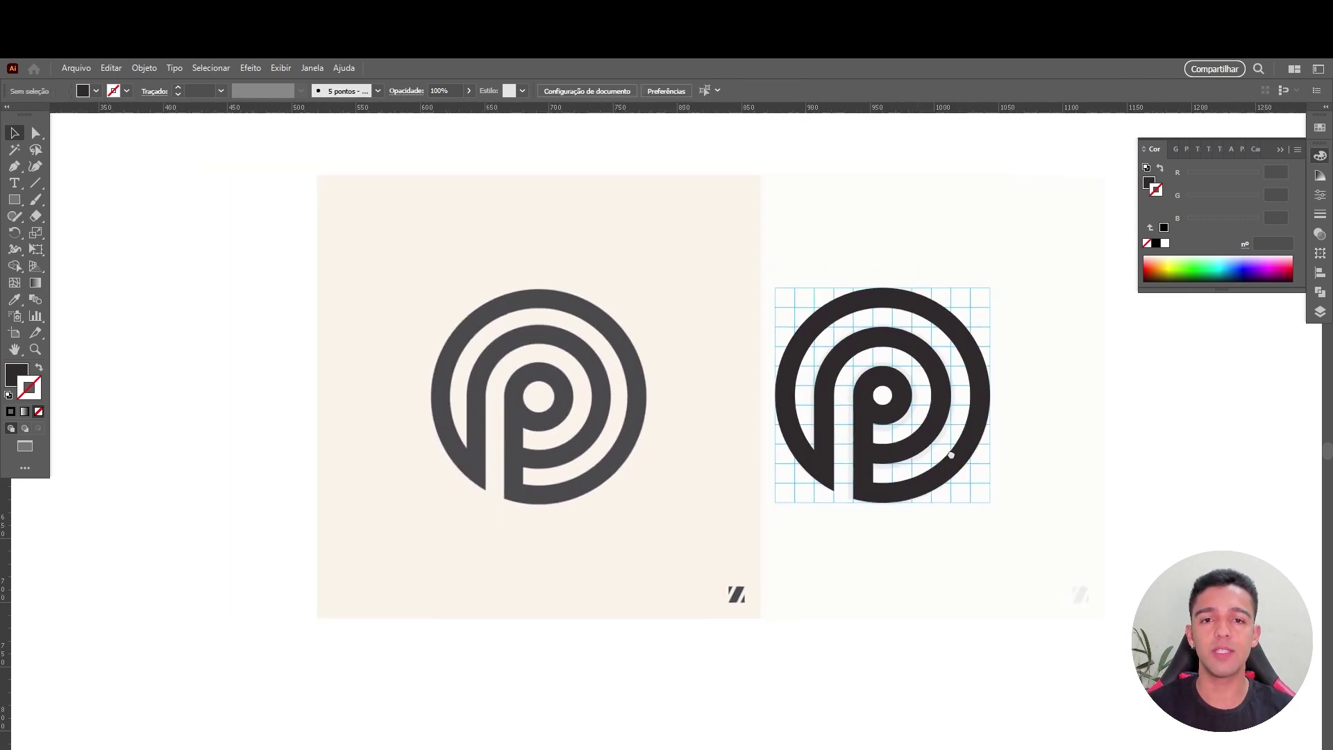
mouse_move(822, 398)
left_mouse_down()
mouse_move(581, 390)
mouse_move(703, 389)
left_mouse_up()
scroll(667, 389, "right", 5)
Move the logo and grid right, then draw a small circle at the reference centre.
left_click(1320, 313)
key("ctrl+a")
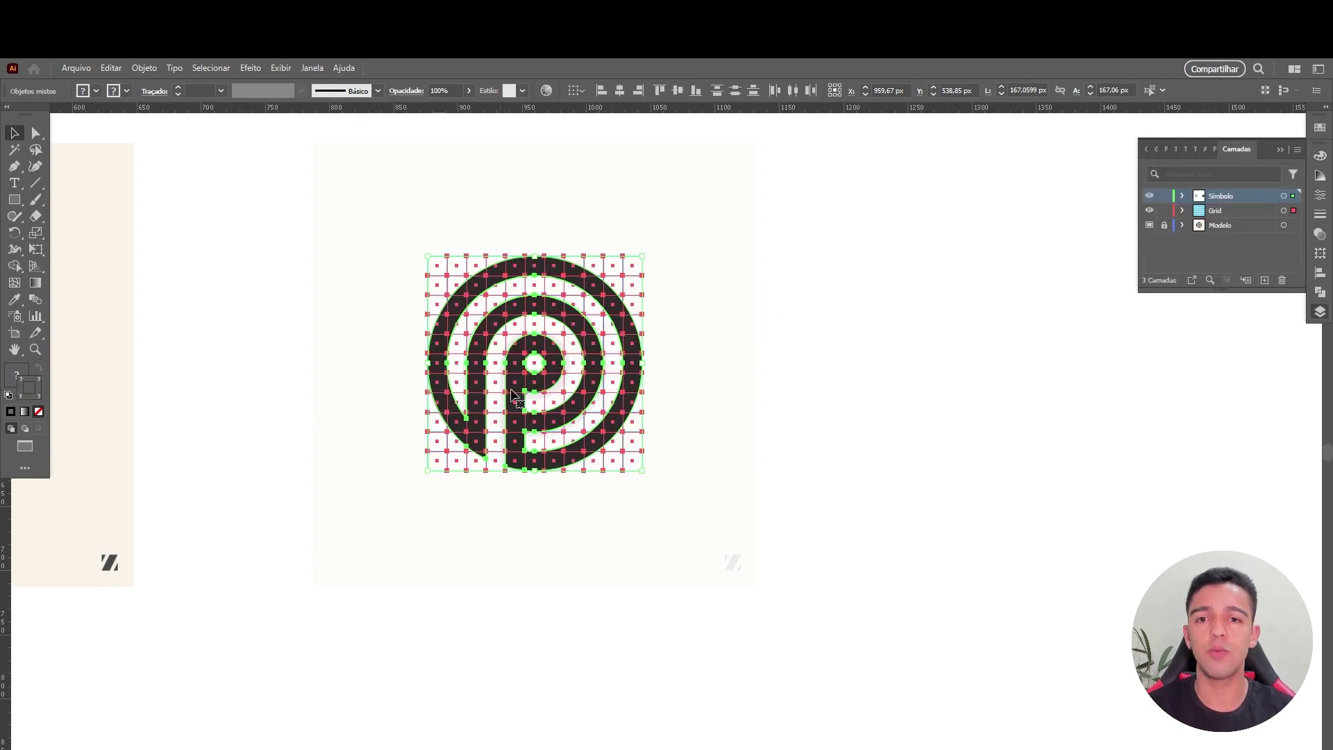
left_click_drag(375, 412, 908, 411)
left_click(908, 411)
scroll(670, 369, "up", 3)
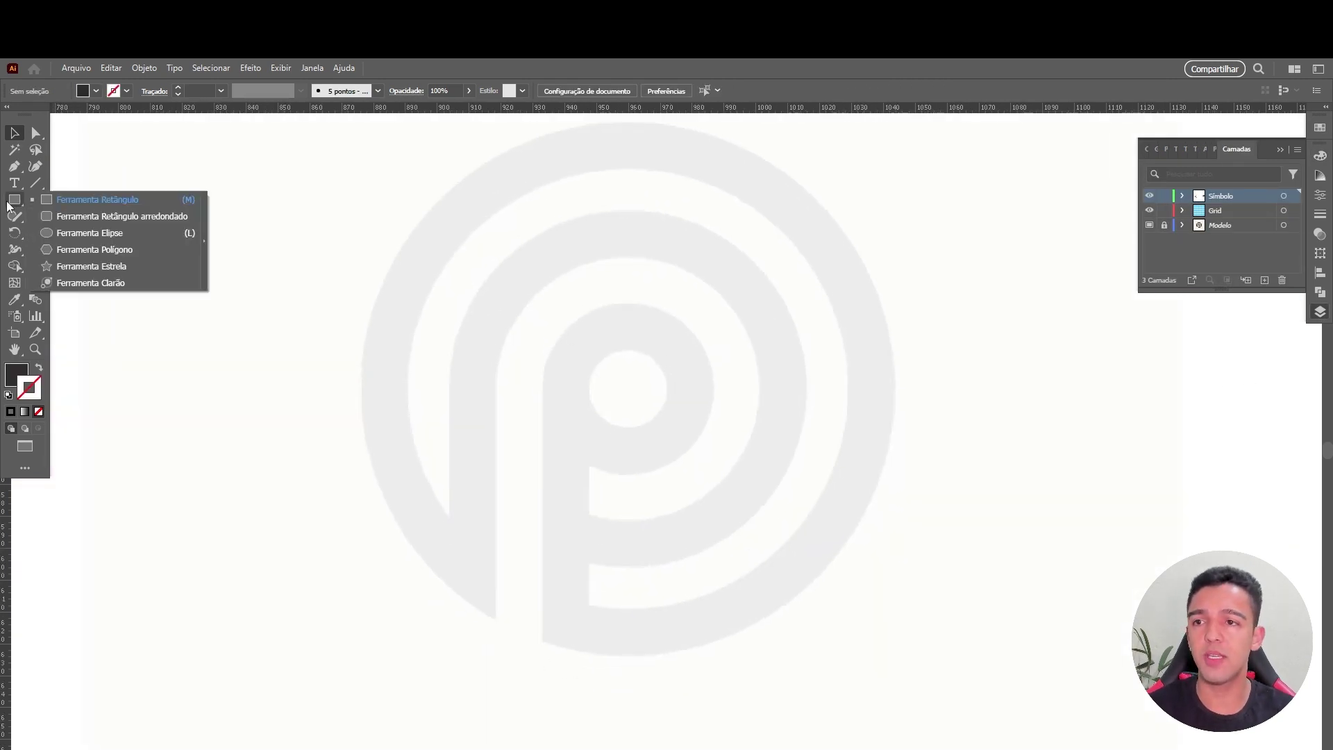
left_click_drag(14, 199, 104, 232)
left_click_drag(627, 388, 678, 384)
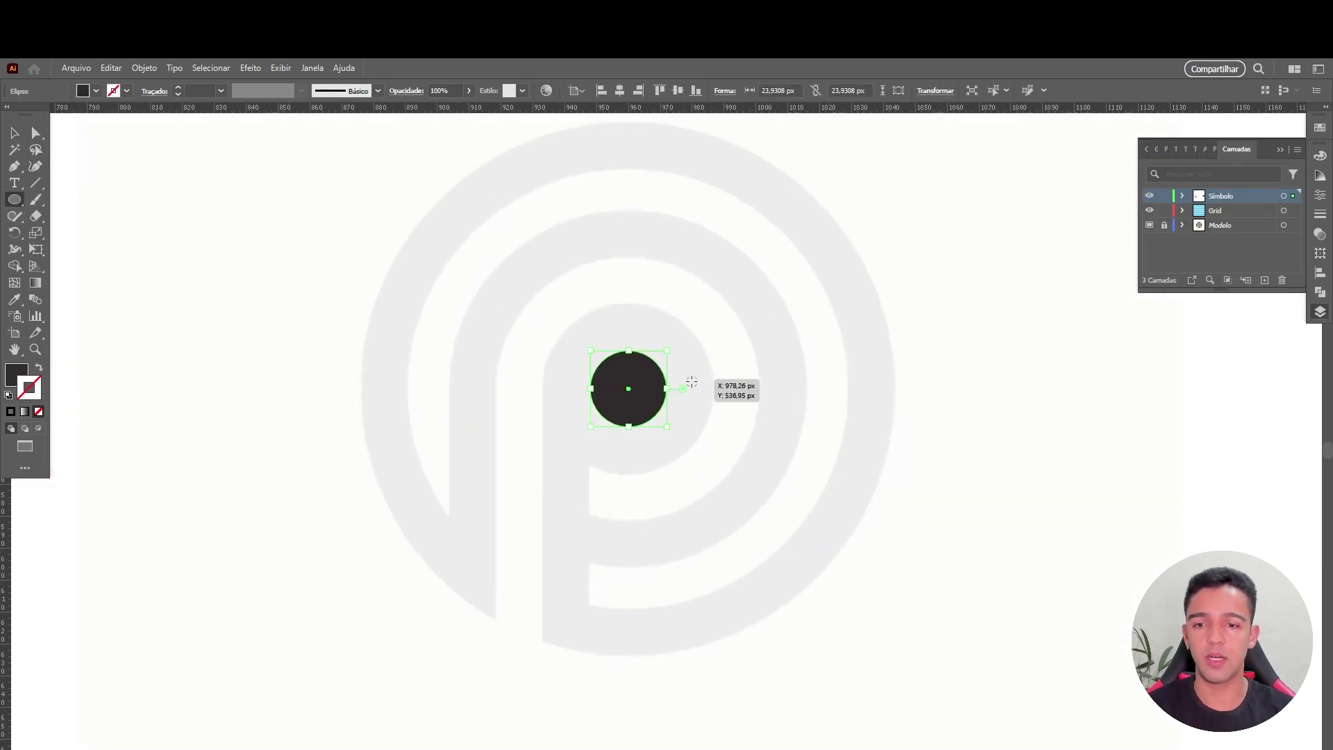
left_click(720, 396, "ctrl")
Turn the circle into an outline with a 0.25 pt stroke.
left_click(750, 364, "ctrl")
left_click(671, 386, "ctrl")
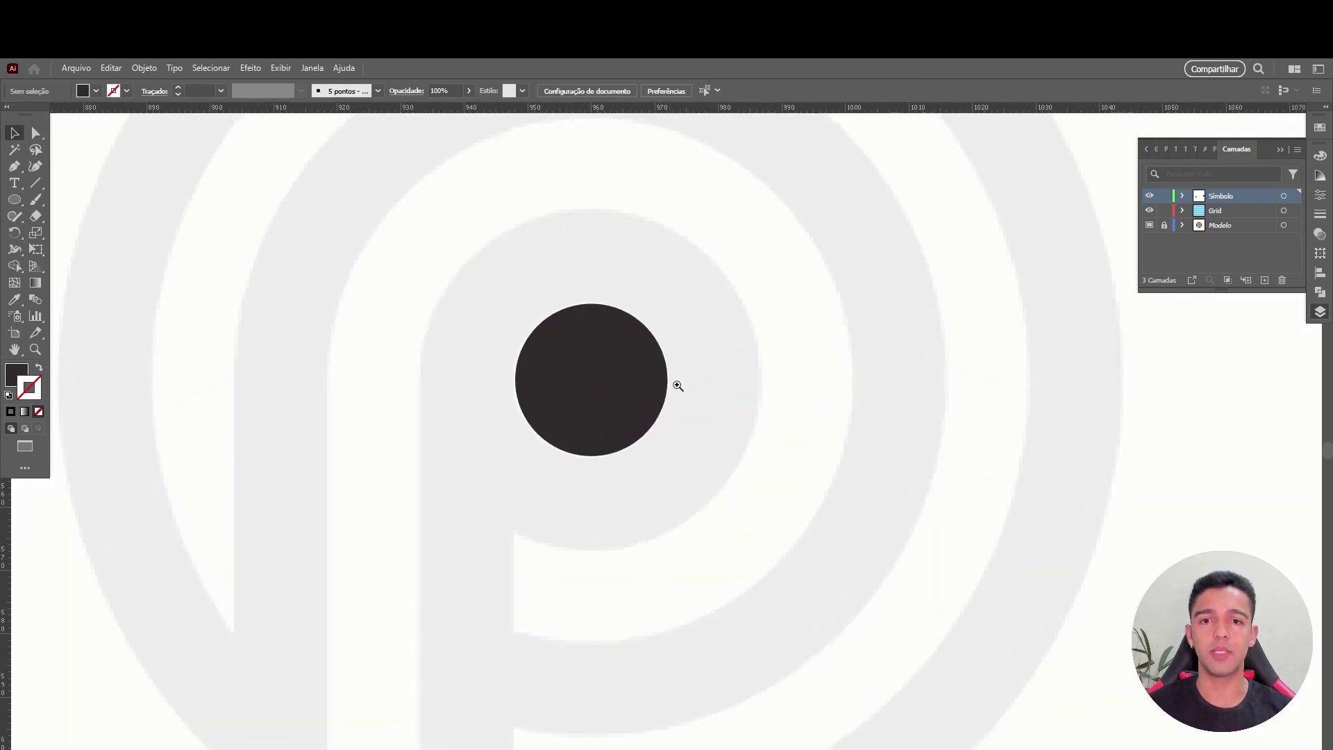
left_click(720, 357, "ctrl")
left_click(559, 381)
left_click(41, 371)
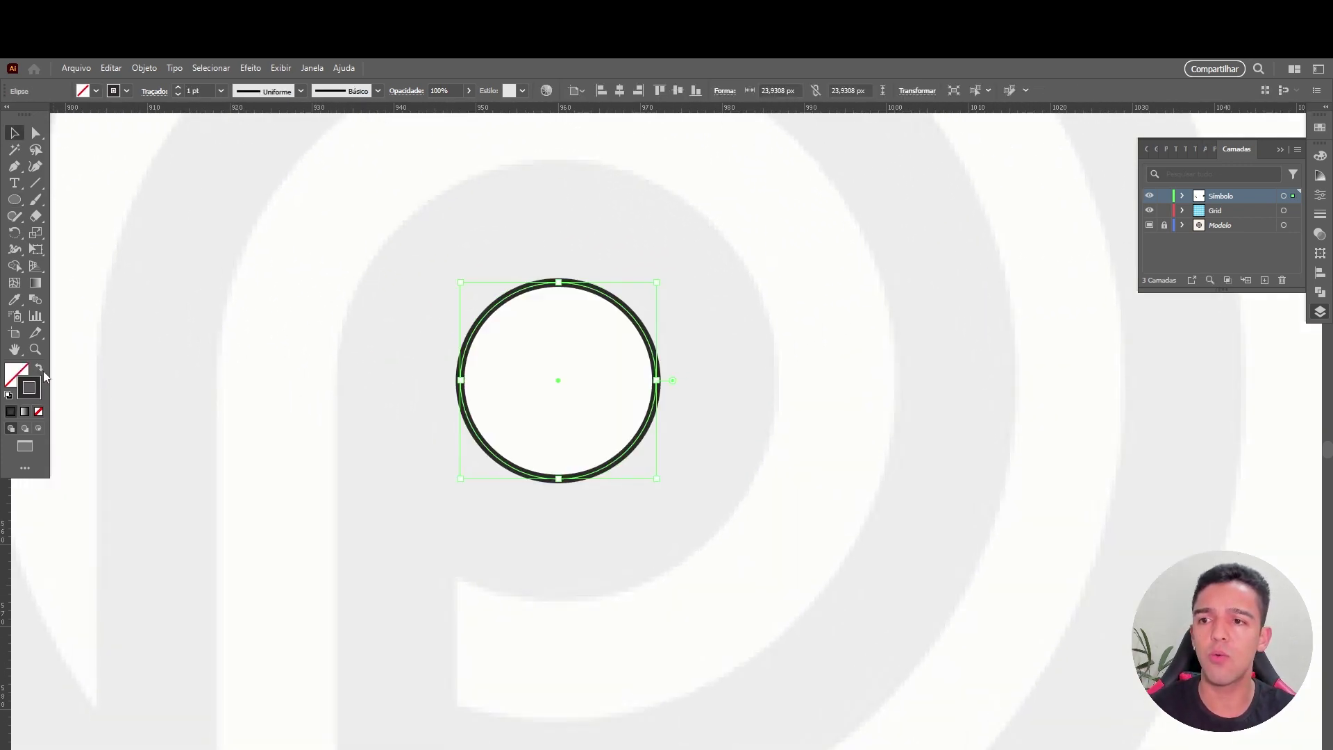
left_click(221, 91)
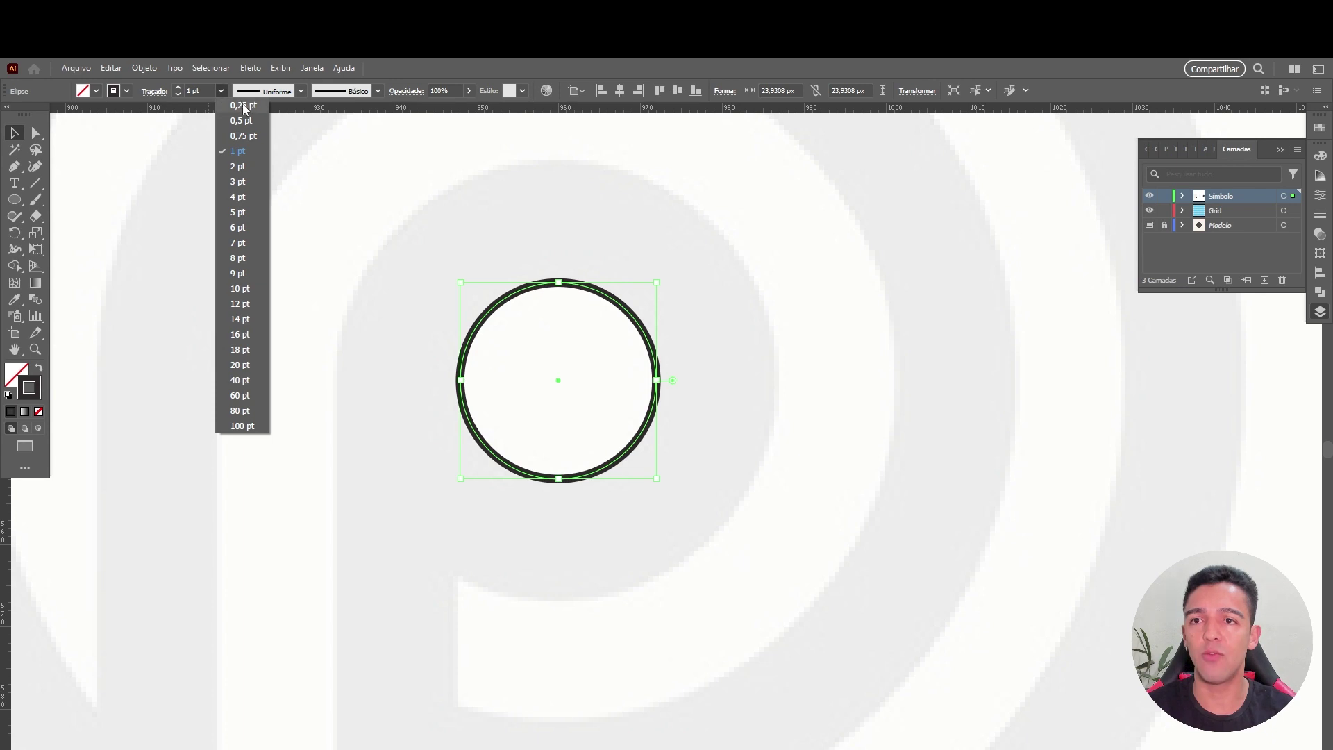
left_click(236, 115)
left_click(293, 289)
Draw a square beside the circle, repeat it into a row, and copy the row left.
right_click(14, 199)
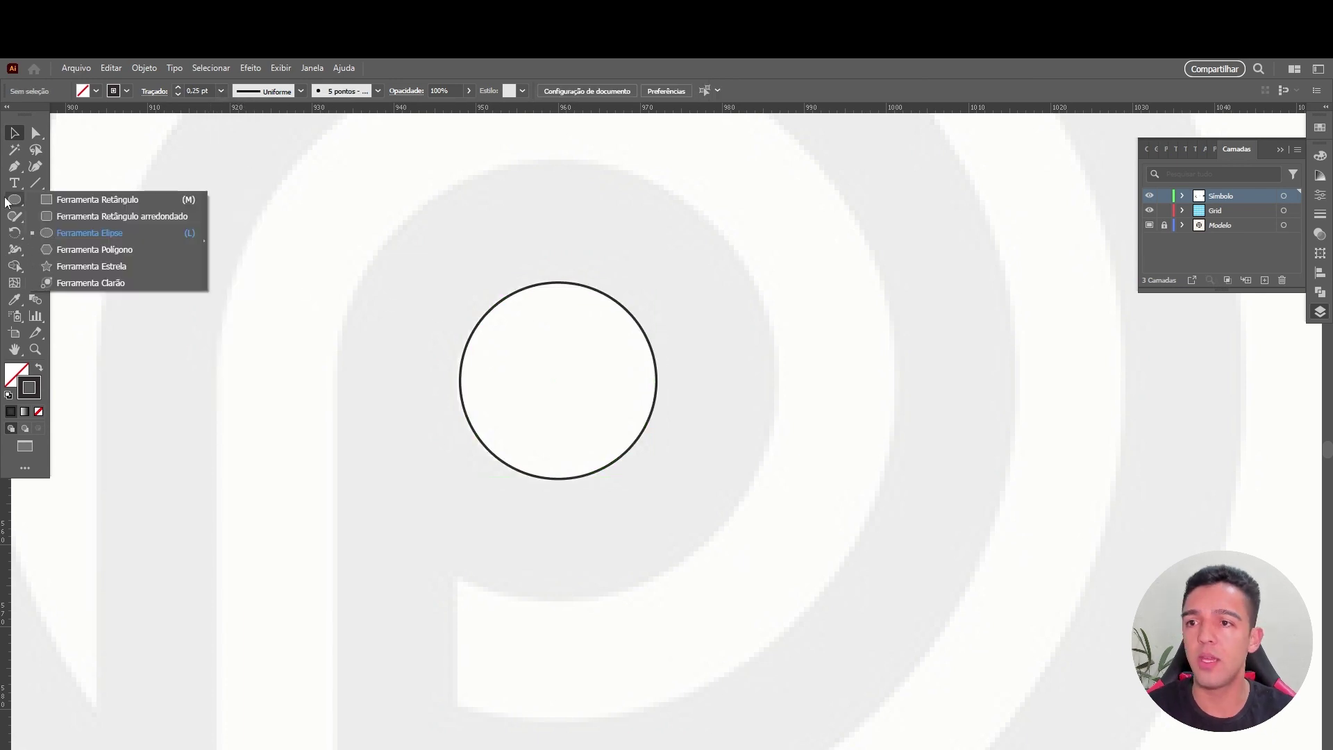
left_click(74, 213)
left_click_drag(656, 378, 779, 500)
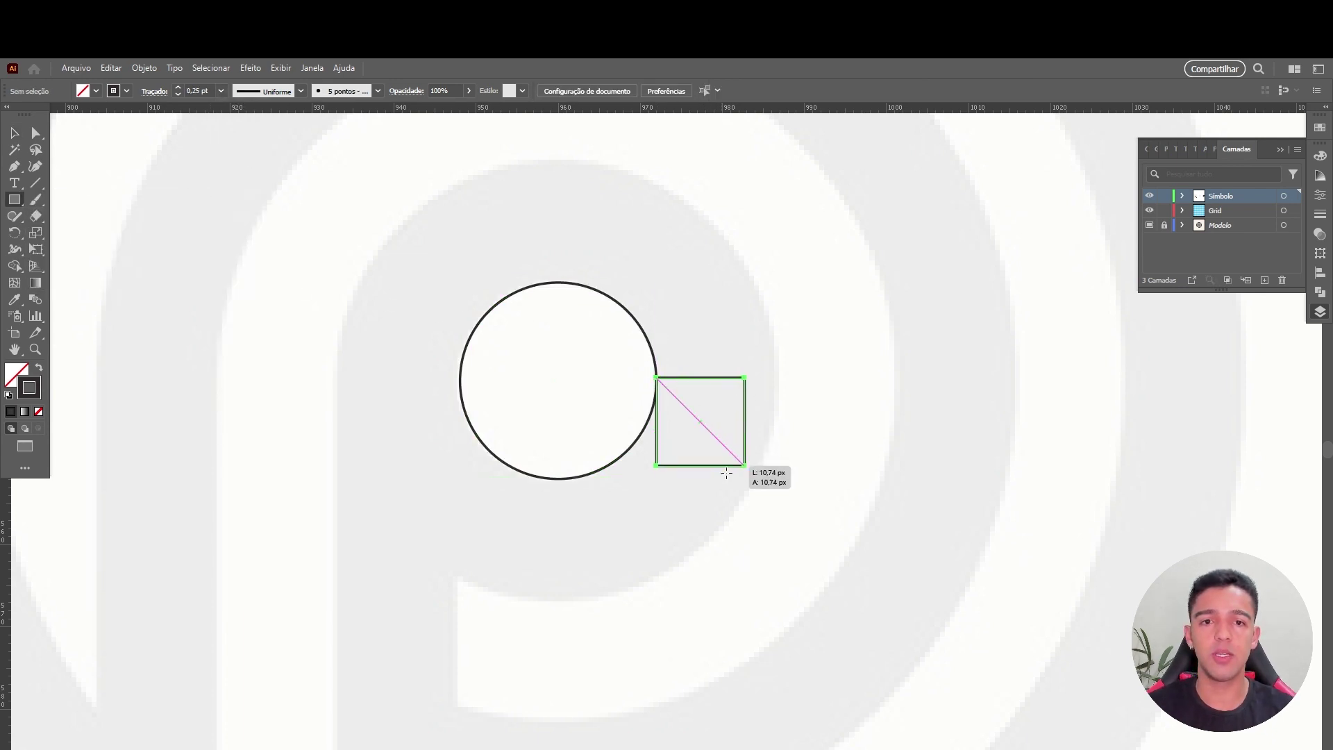
scroll(788, 484, "down", 1)
scroll(788, 484, "down", 1)
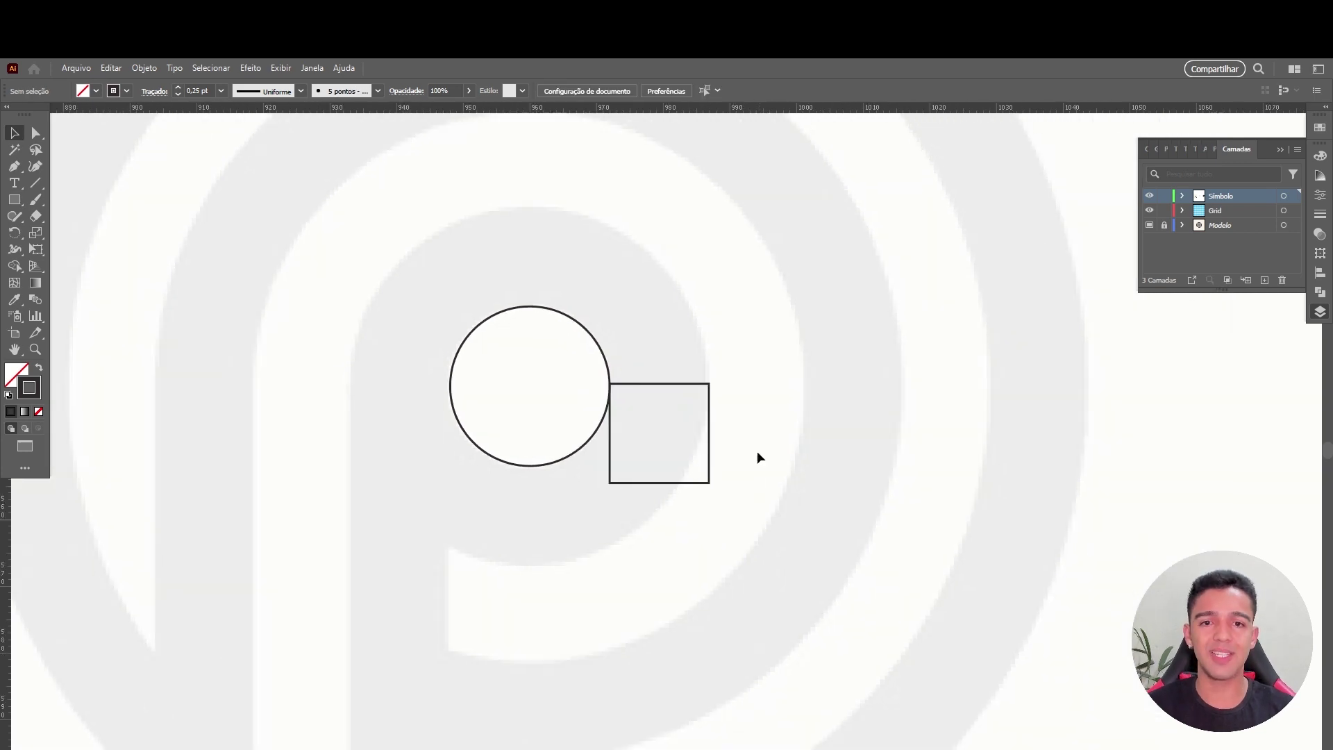
left_click_drag(704, 460, 803, 461)
key("ctrl+d")
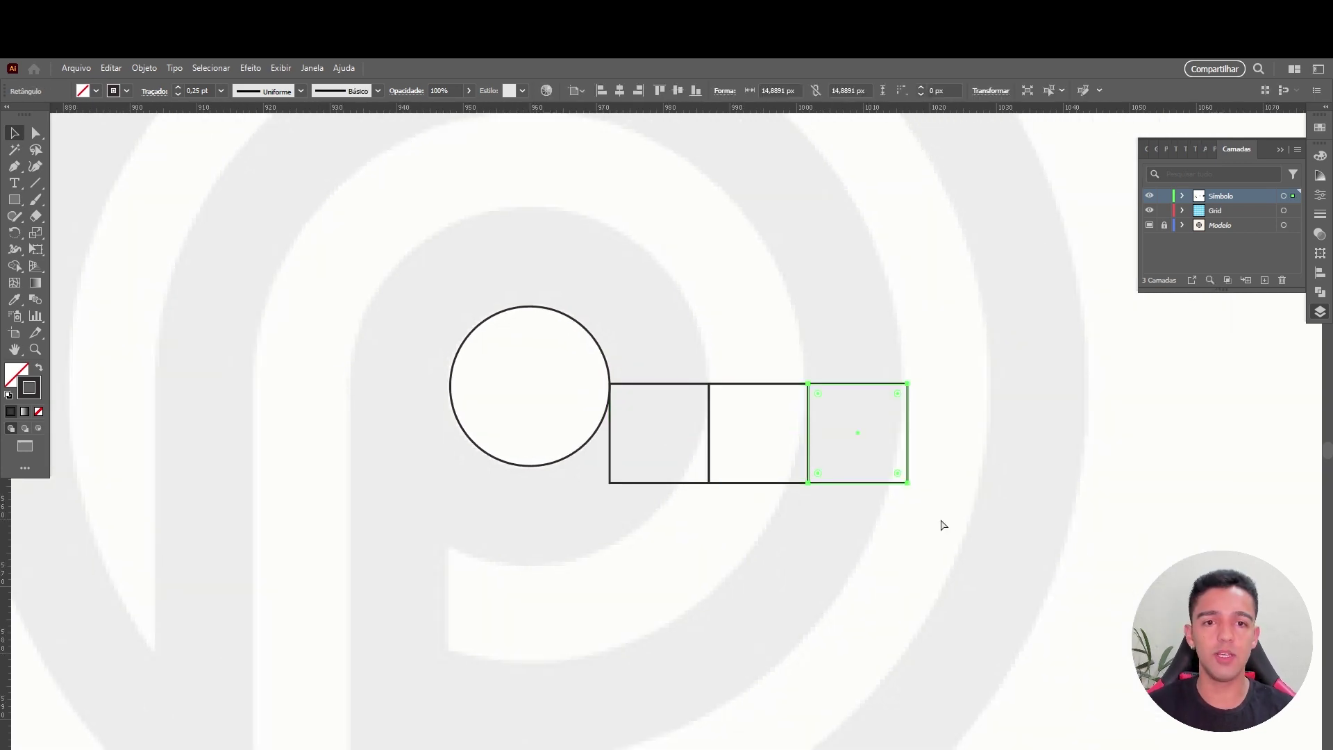
key("ctrl+d")
key("ctrl+d")
scroll(947, 516, "down", 2)
left_click_drag(1134, 445, 806, 545)
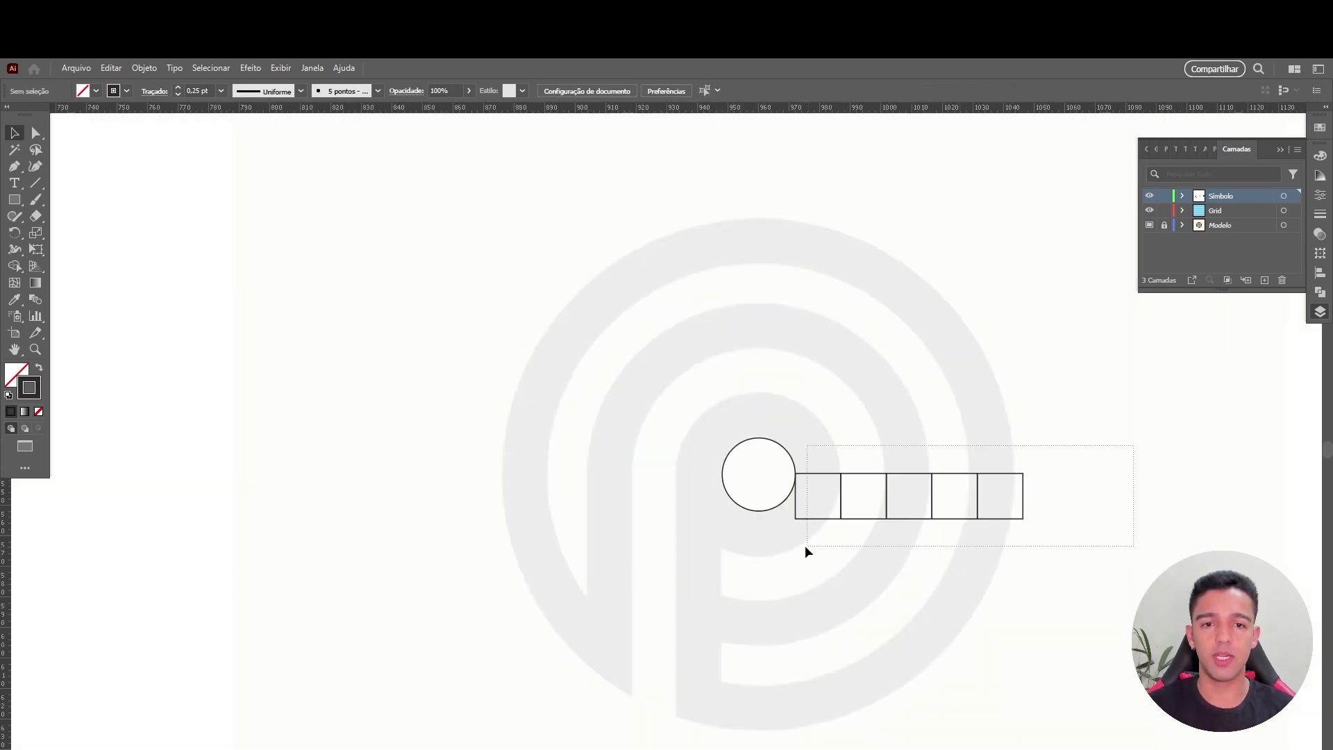
left_click(1032, 495)
left_click_drag(953, 518, 654, 519)
Scale larger circle copies outward from the common centre.
left_click(794, 477)
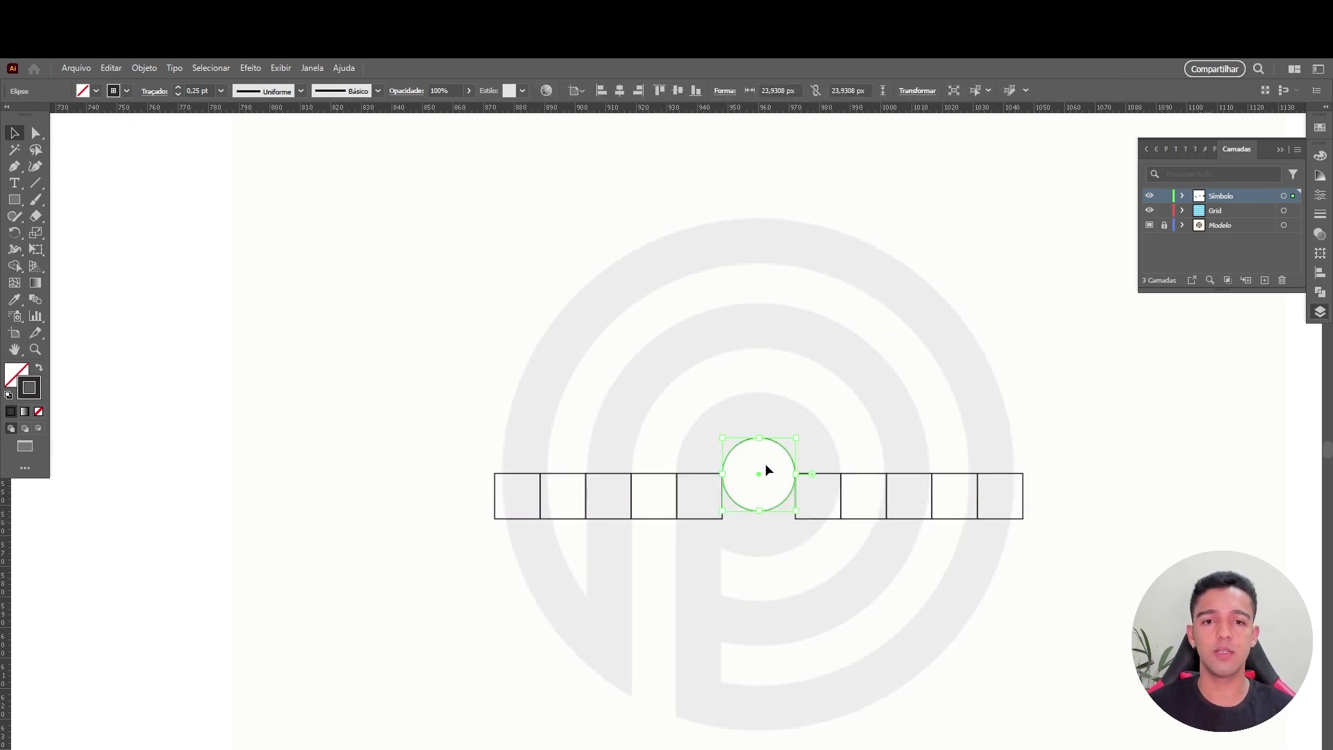
left_click_drag(795, 437, 842, 391)
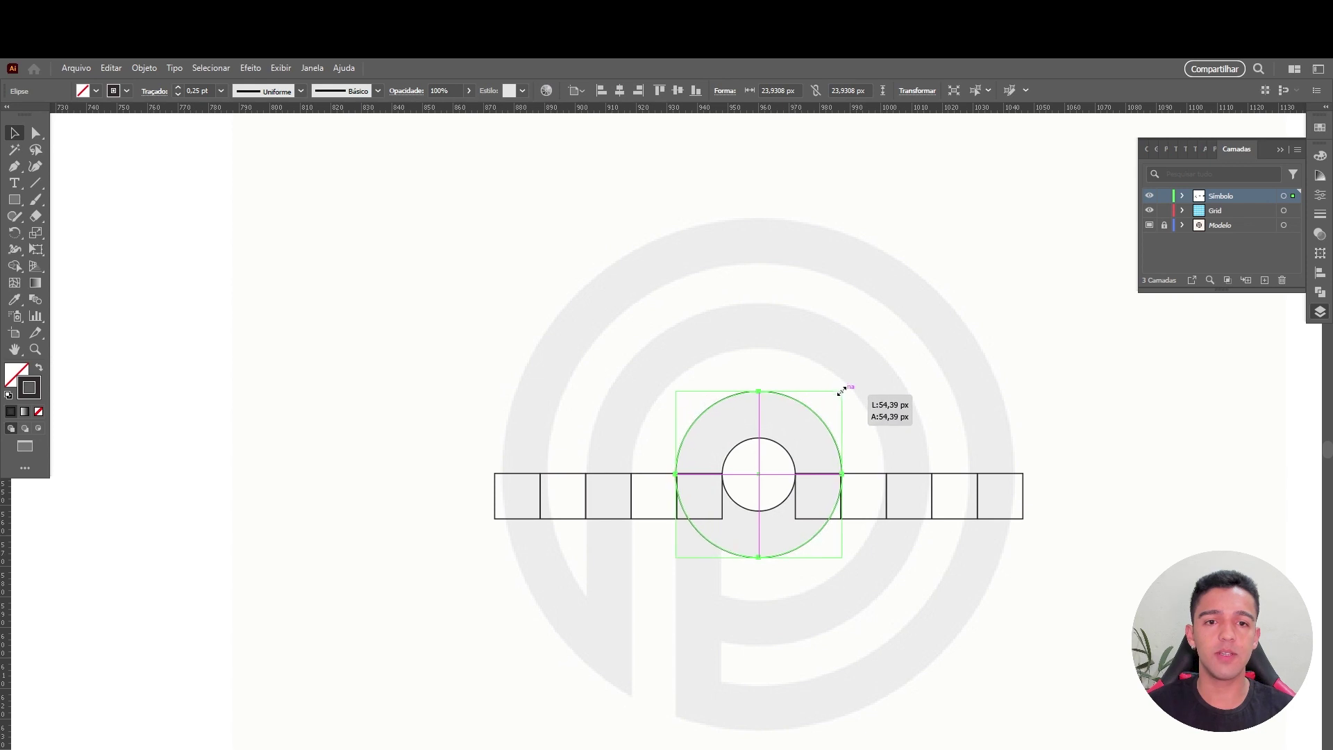
scroll(848, 470, "up", 2)
key("v")
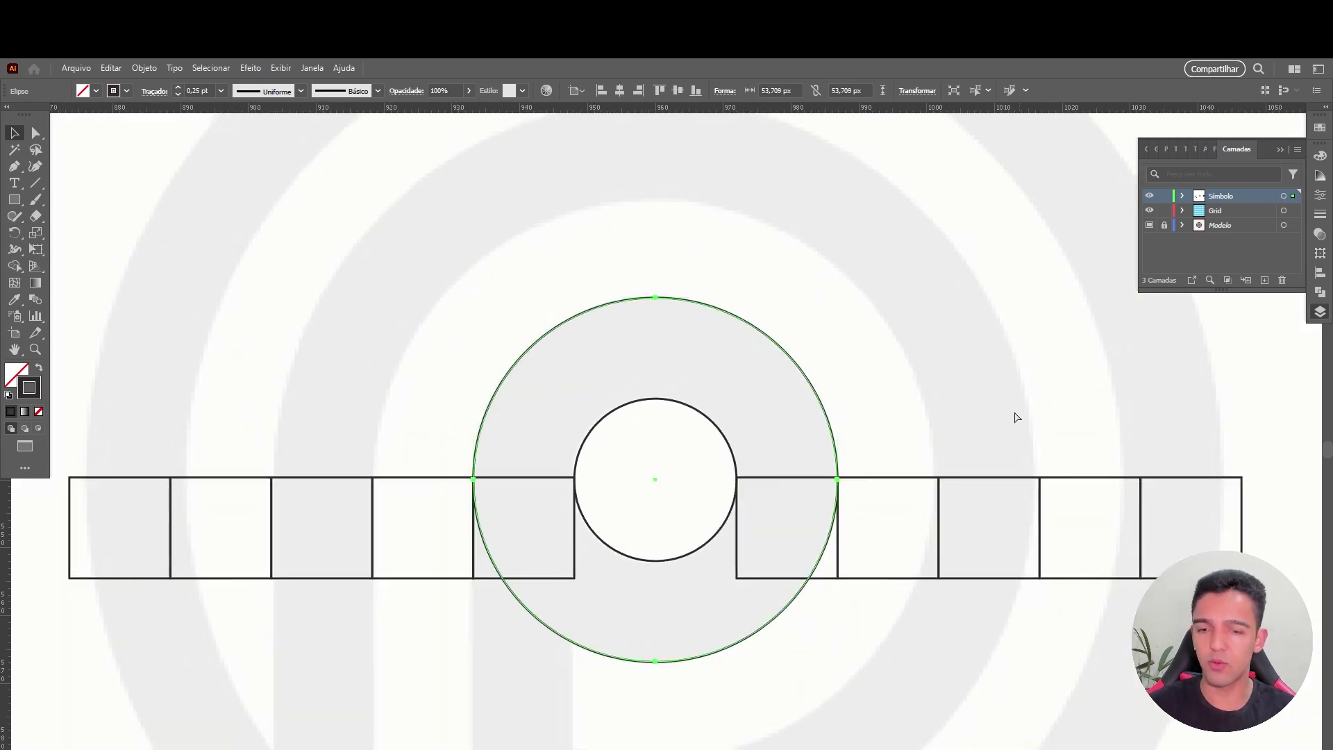
left_click_drag(840, 297, 1004, 197)
left_click(970, 524)
scroll(881, 519, "down", 1)
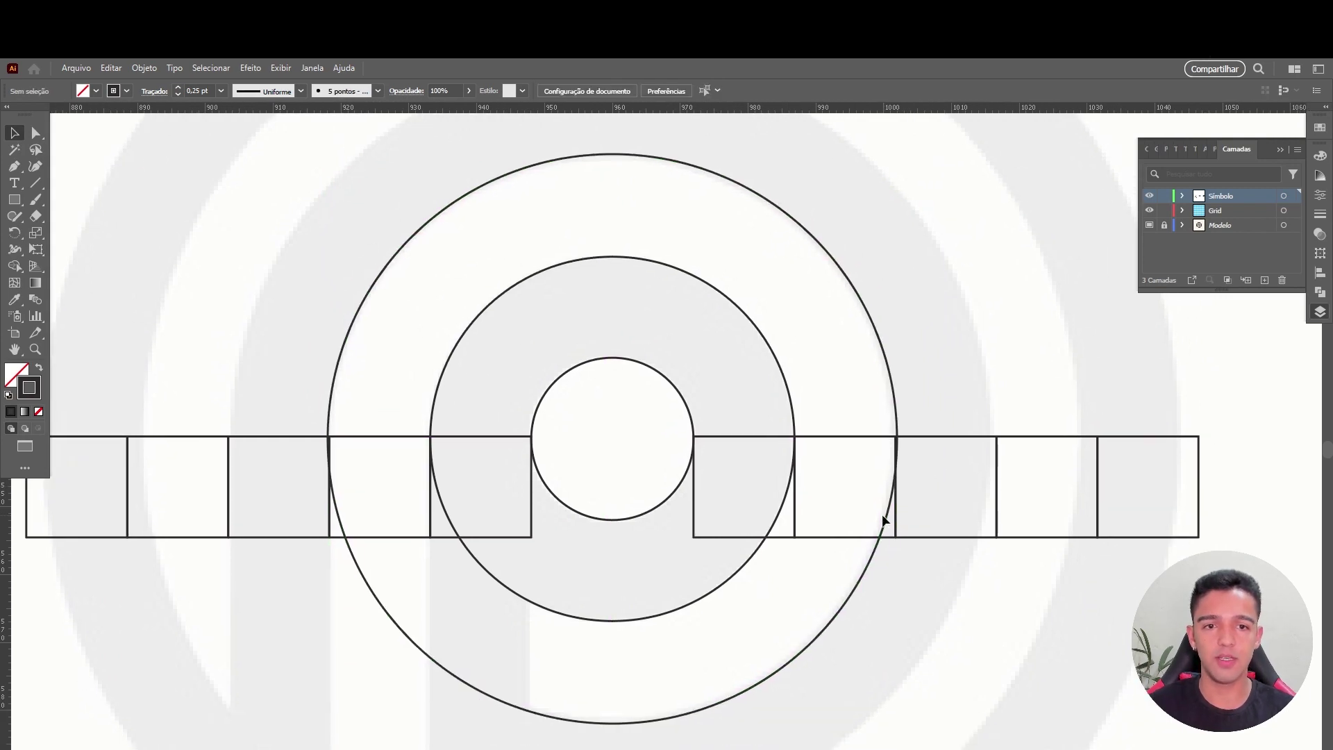
Size the remaining concentric circles, including about 83.5 px and an outer 113 px circle.
key("ctrl+y")
left_click_drag(926, 321, 830, 365)
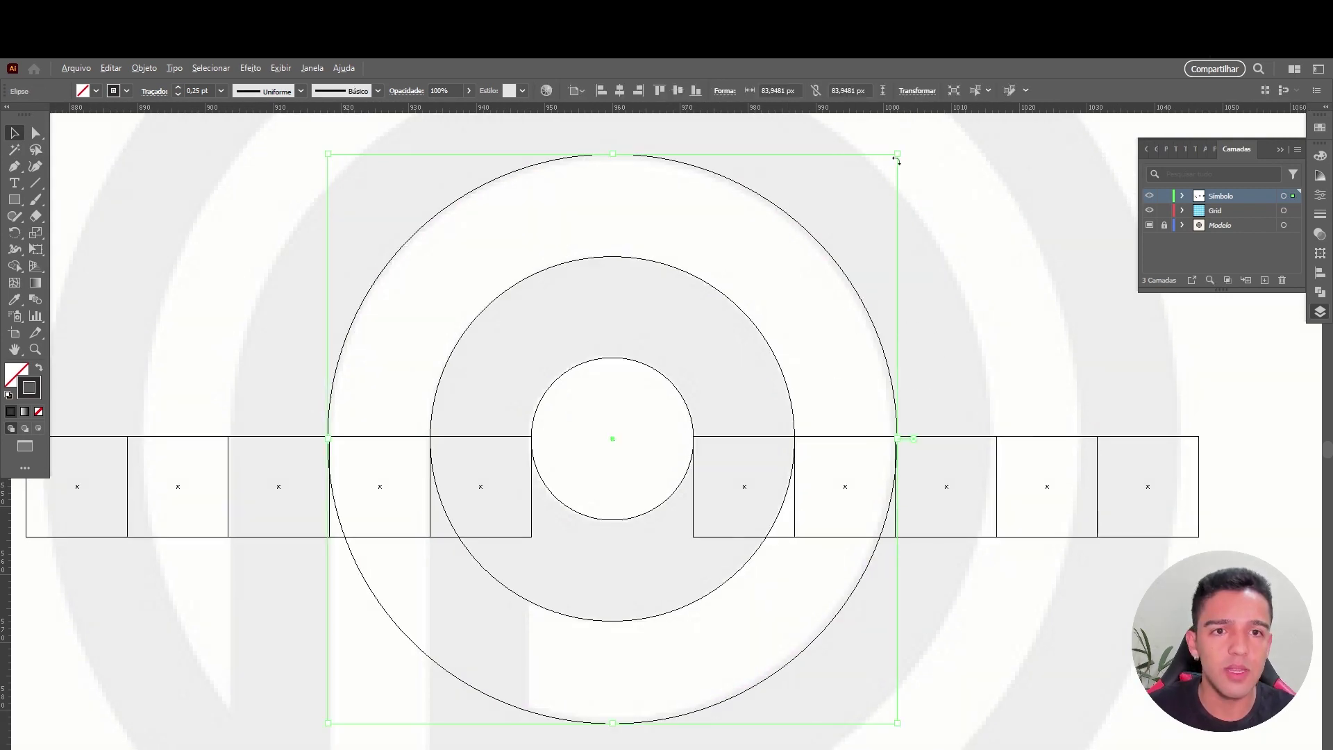
left_click_drag(897, 154, 893, 159)
key("ctrl+y")
scroll(833, 289, "up", 2)
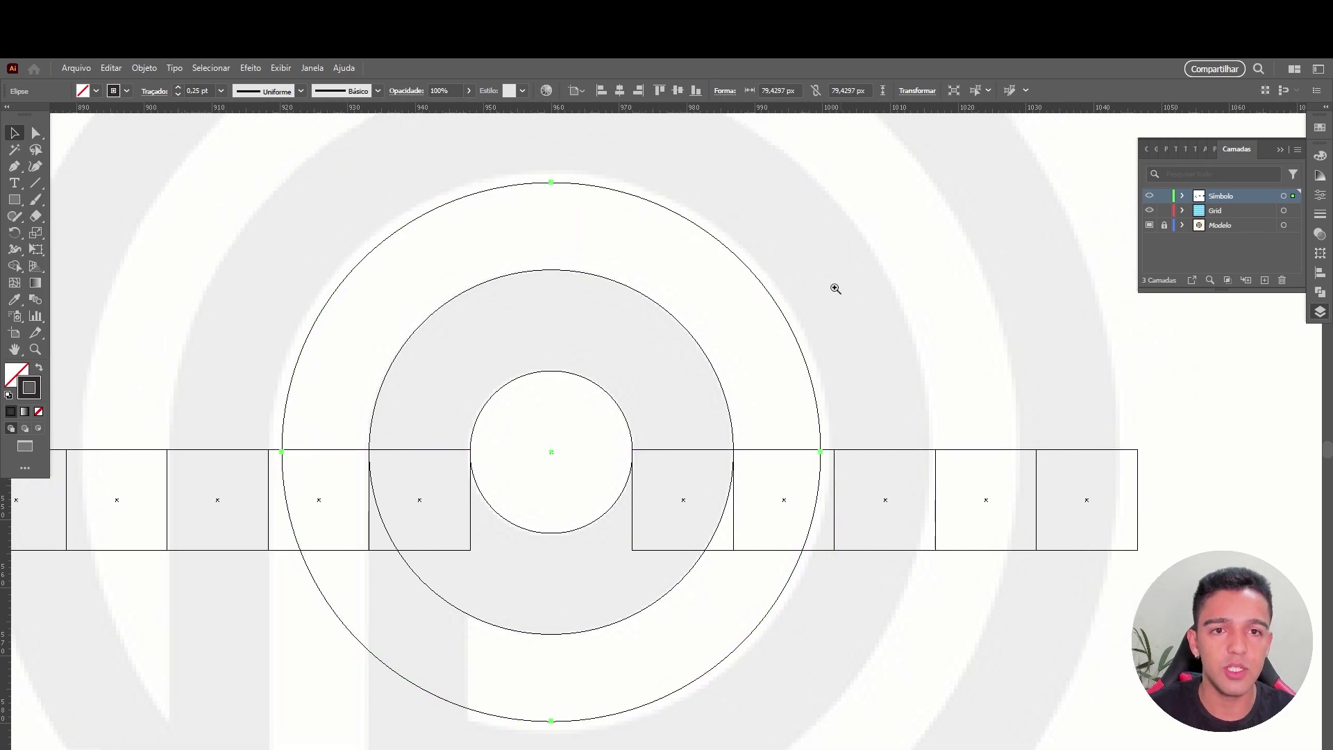
left_click_drag(641, 219, 764, 345)
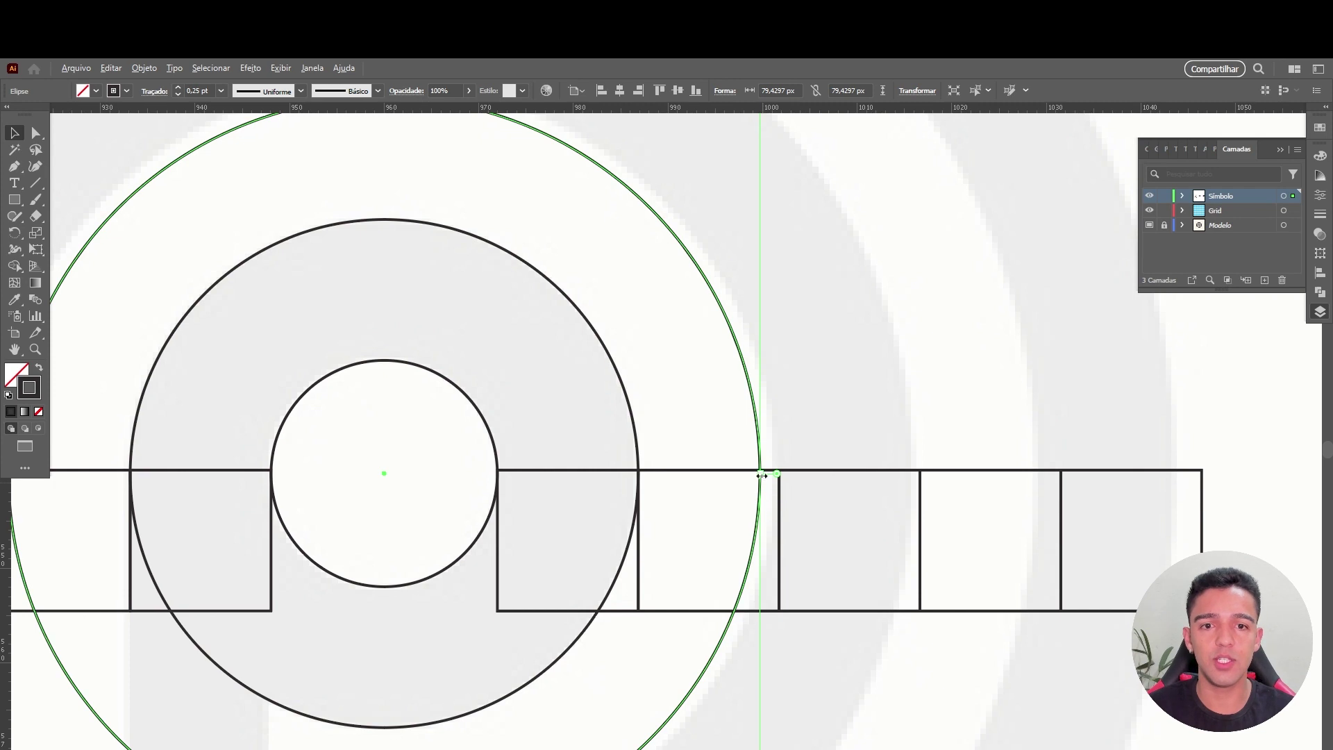
left_click_drag(762, 476, 779, 474)
left_click_drag(827, 511, 791, 512)
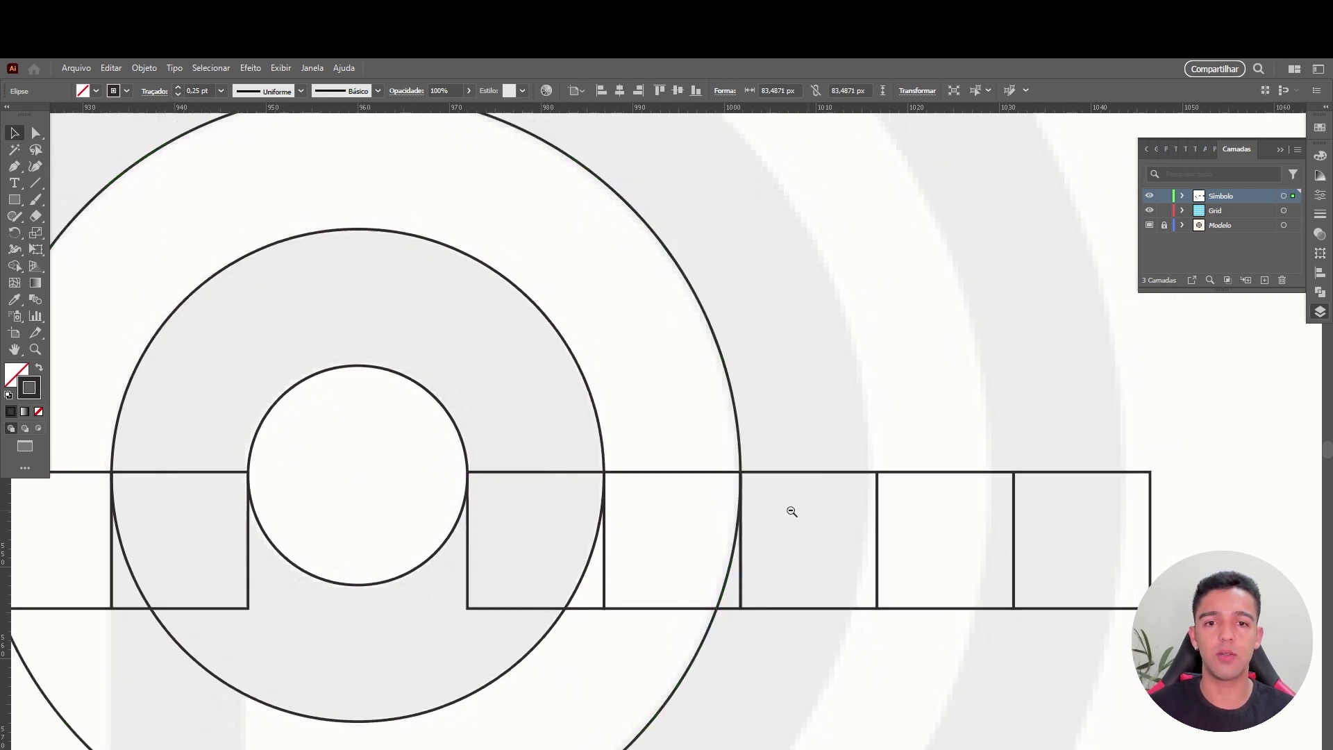
left_click(792, 512, "alt")
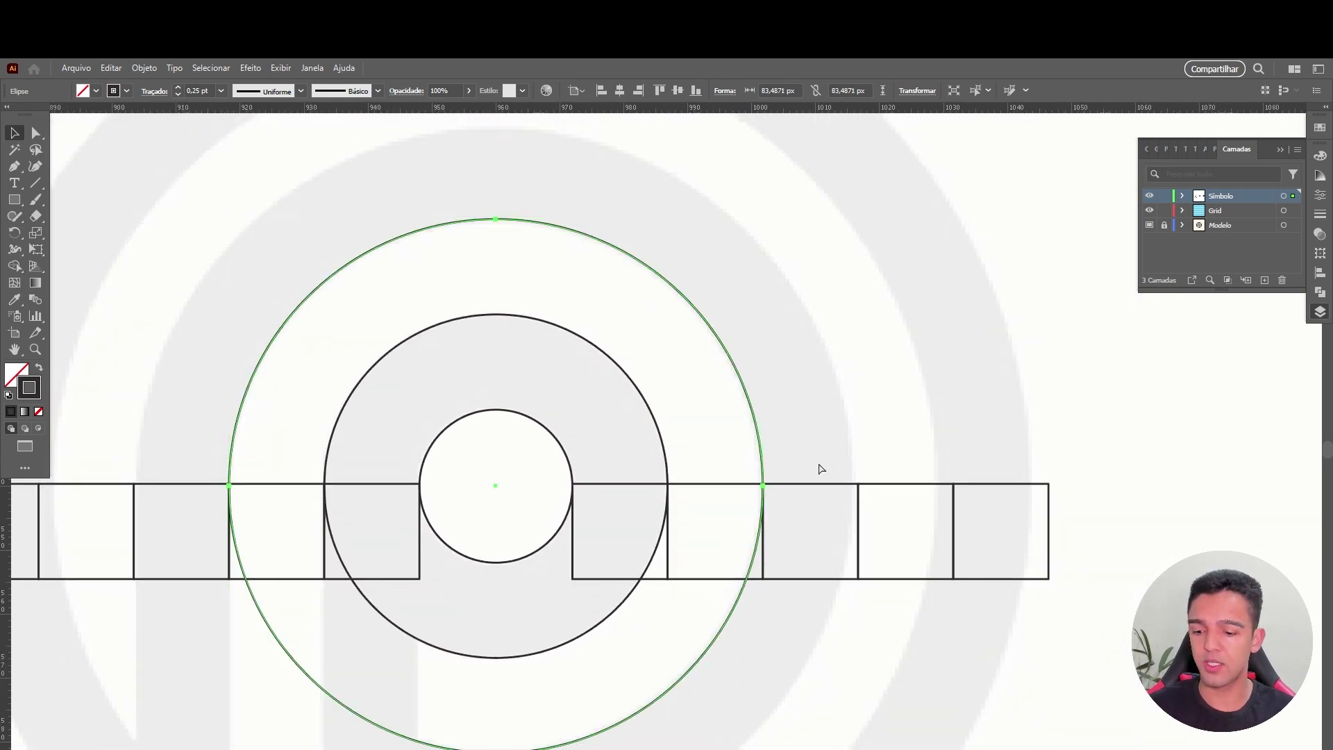
left_click_drag(771, 481, 861, 486)
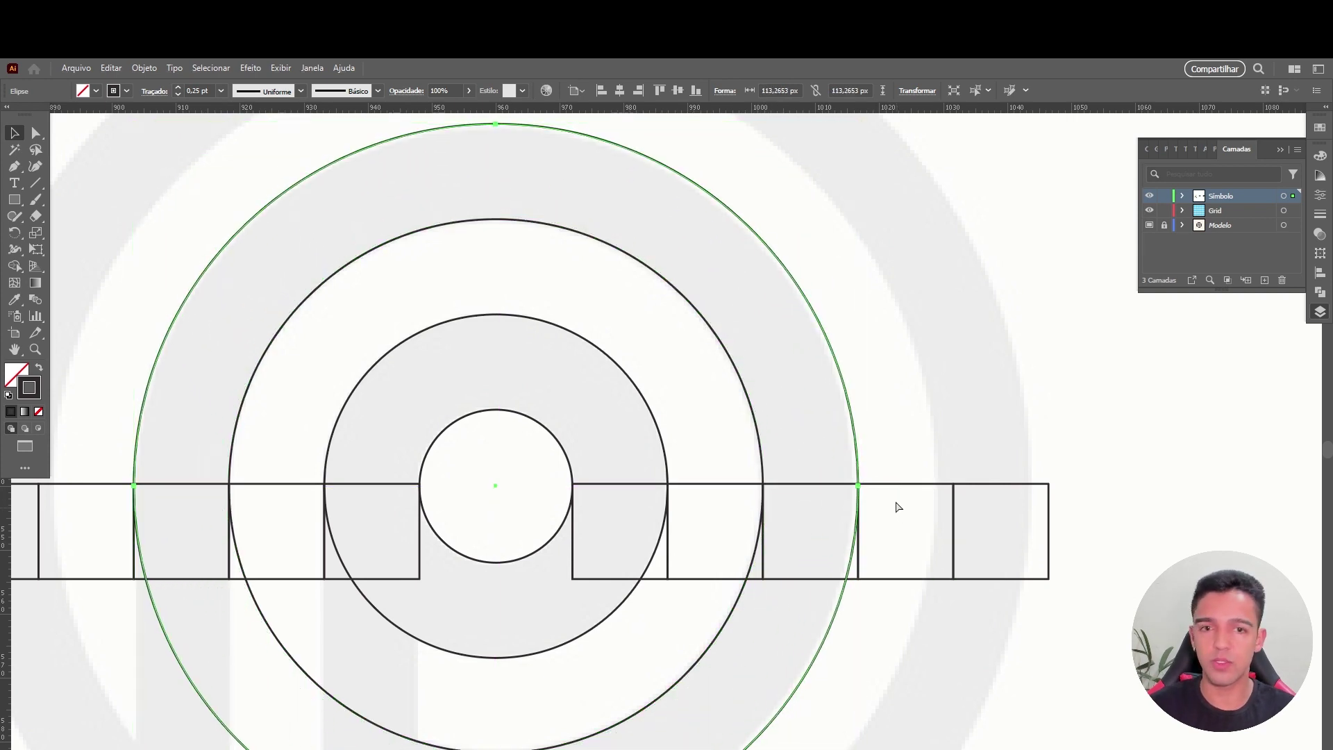
left_click_drag(859, 488, 1050, 492)
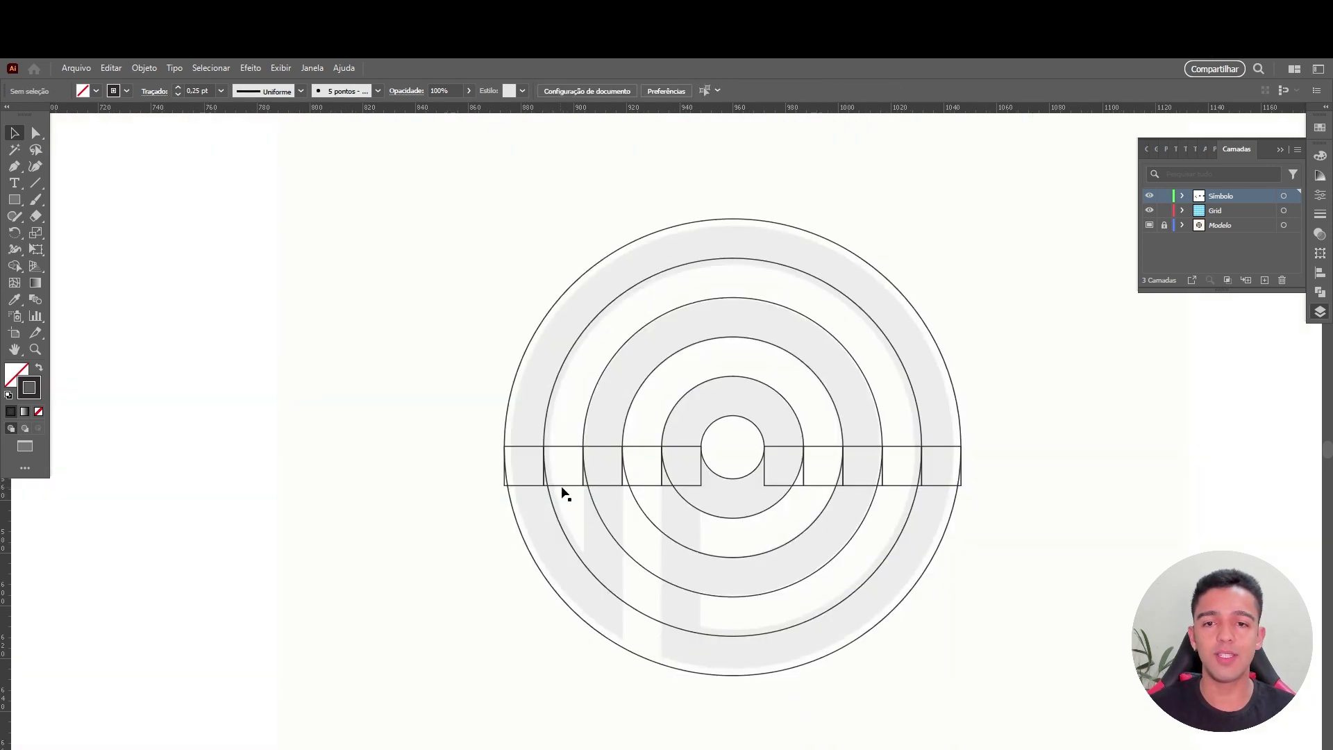
Delete the leftover square group and move the five-rectangle row away from the circles.
left_click(587, 484)
key("Delete")
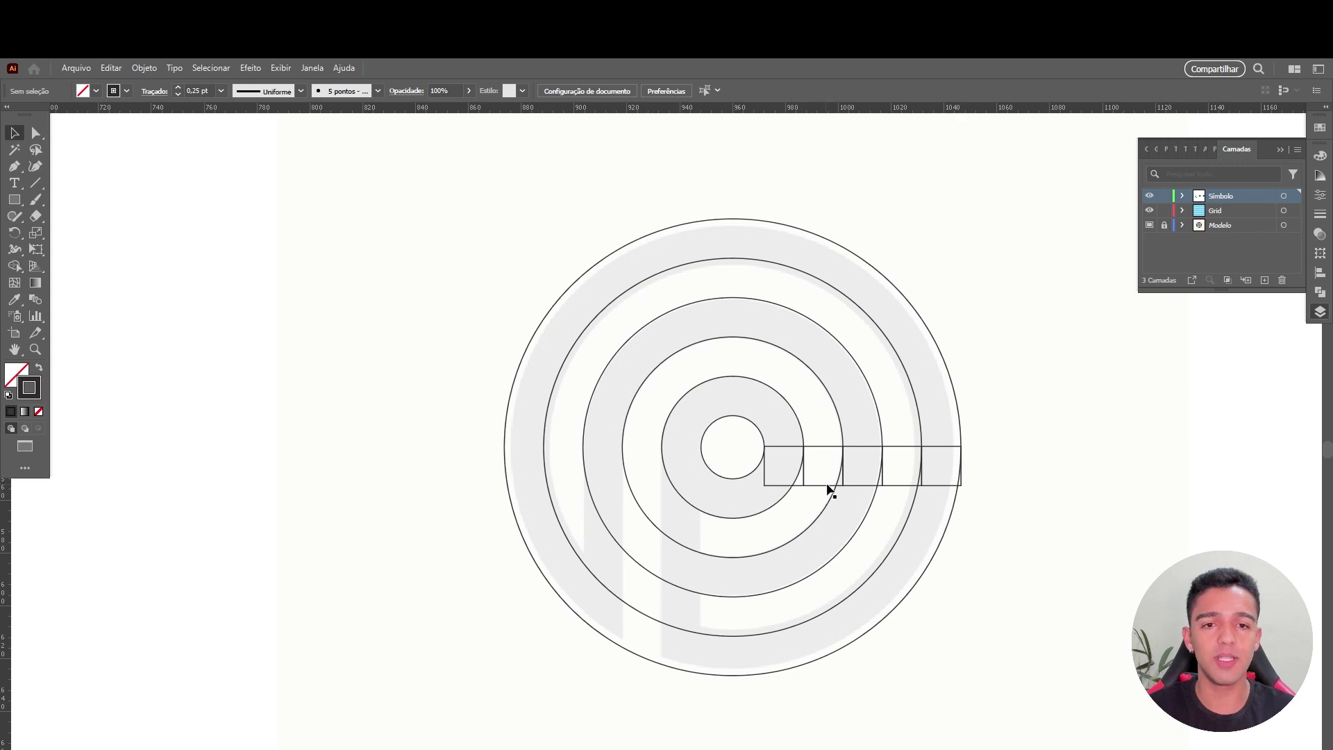
left_click(827, 488)
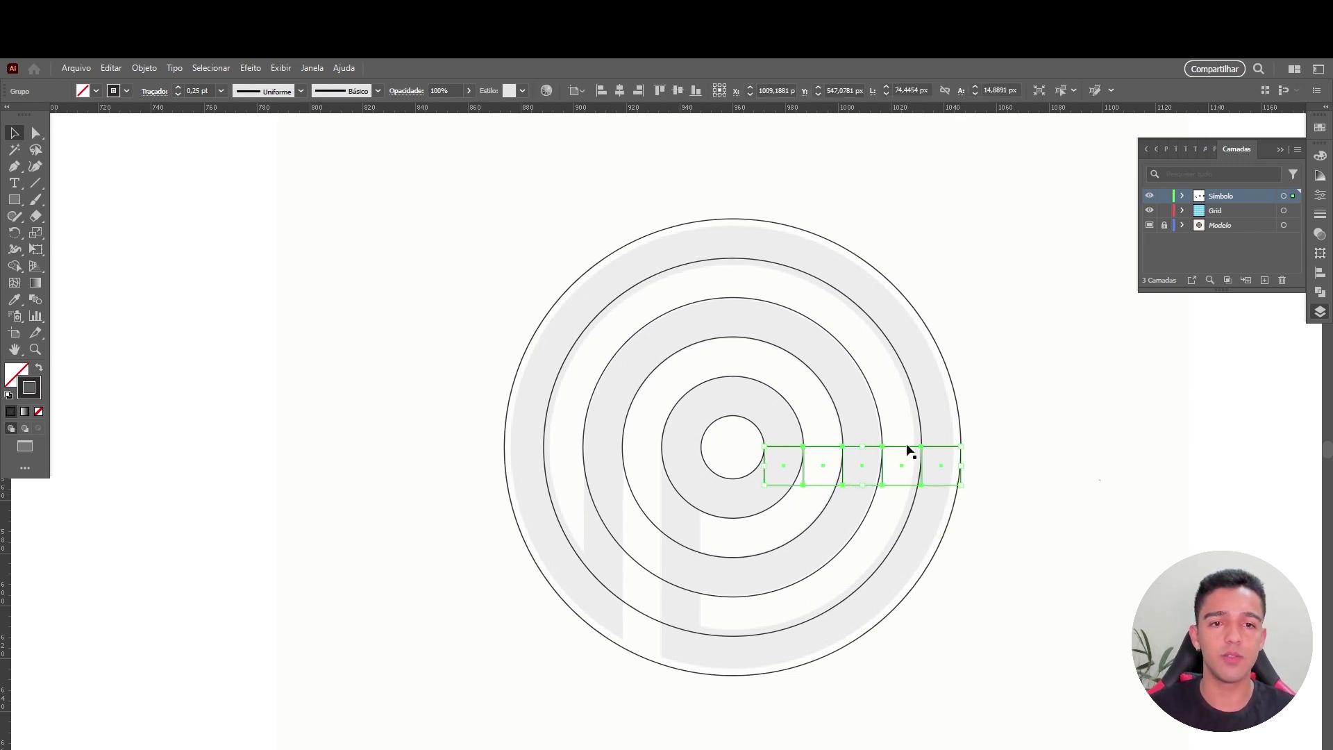
left_click_drag(909, 450, 1139, 382)
key("a")
left_click(1081, 488)
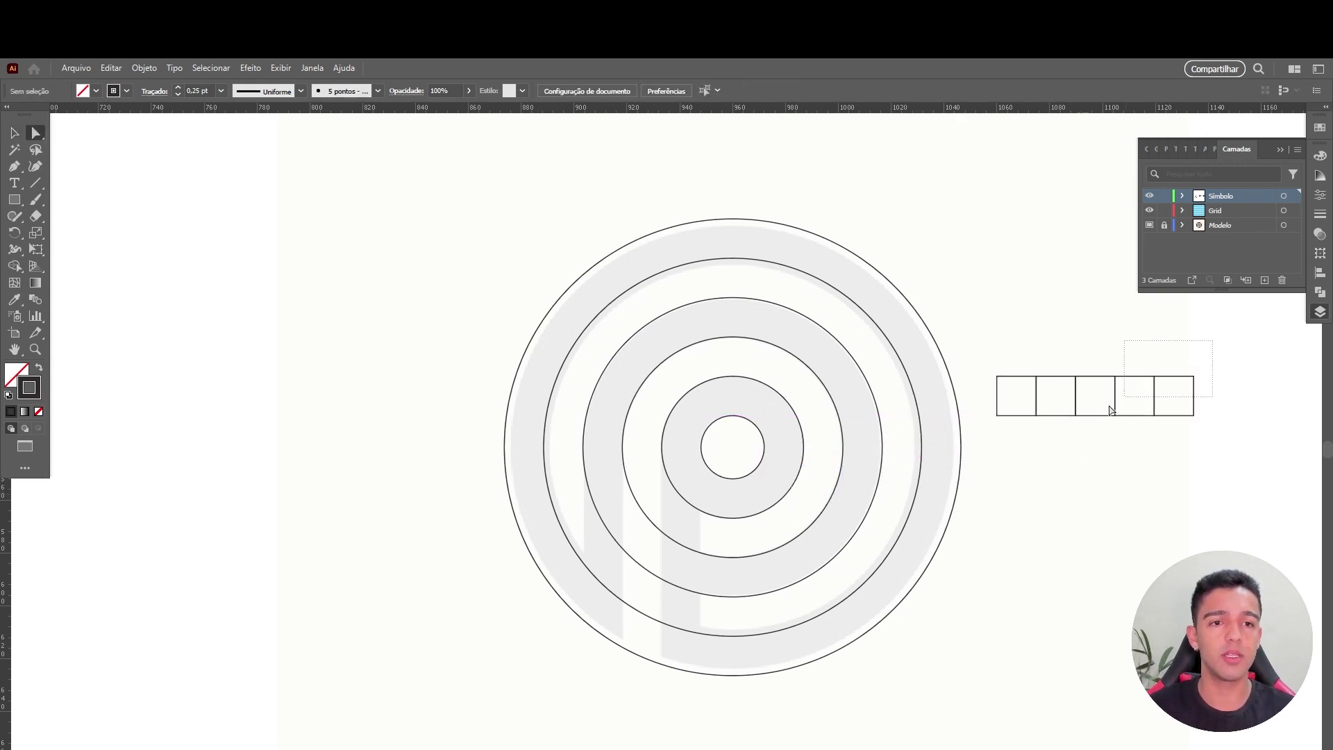
key("ctrl+z")
key("v")
Place a tall strip below the circles' centre and copy it left twice.
mouse_move(1028, 414)
left_mouse_down()
mouse_move(681, 464)
mouse_move(693, 485)
mouse_move(686, 678)
left_mouse_up()
left_click(698, 534)
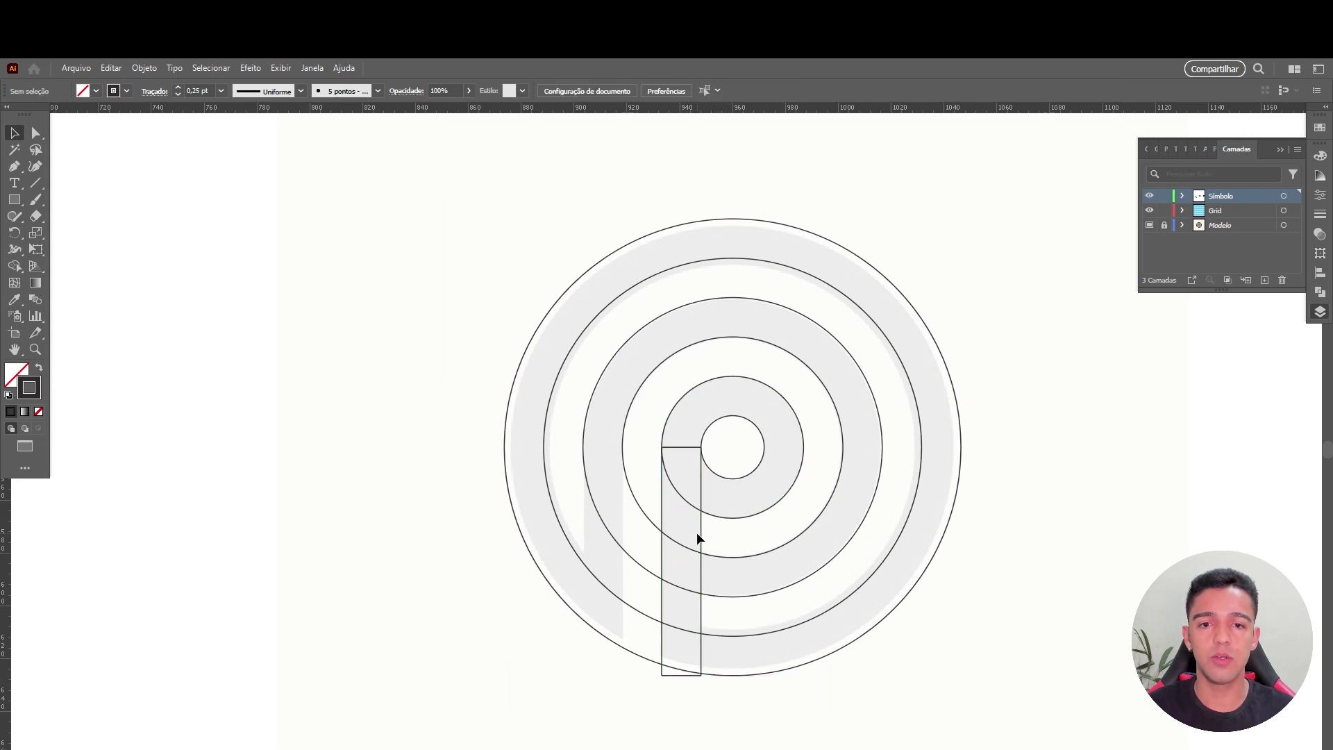
left_click_drag(700, 531, 661, 532)
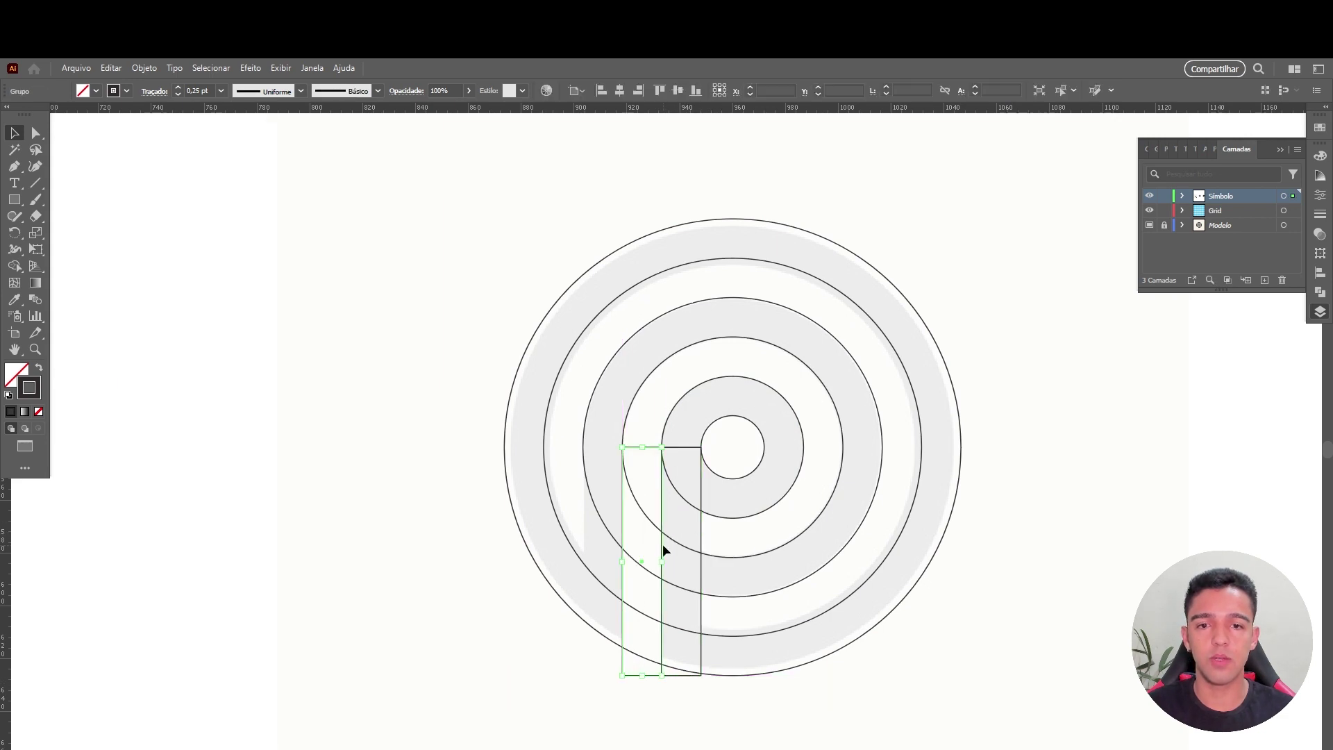
key("ctrl+d")
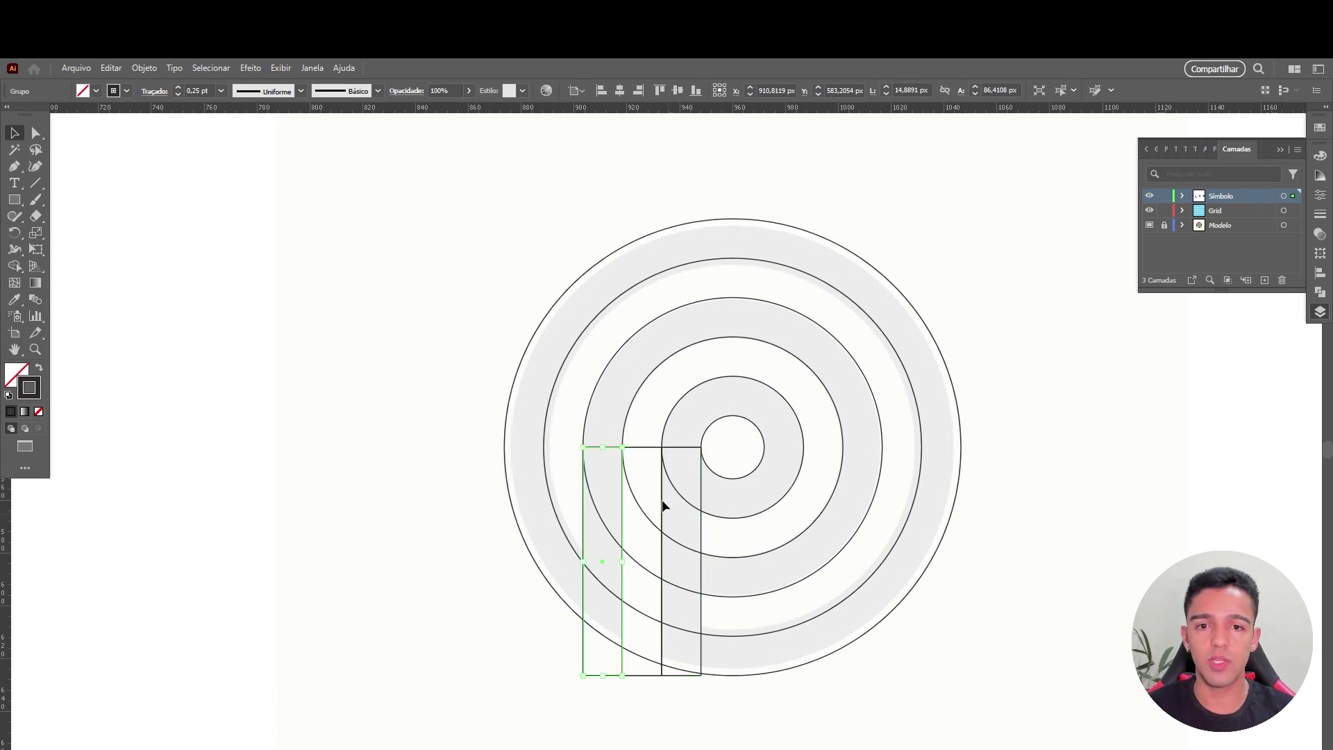
Make spare strip copies to the right, then select the circles and stem strips.
left_click_drag(703, 538, 1093, 386)
left_click_drag(1092, 432, 1184, 448)
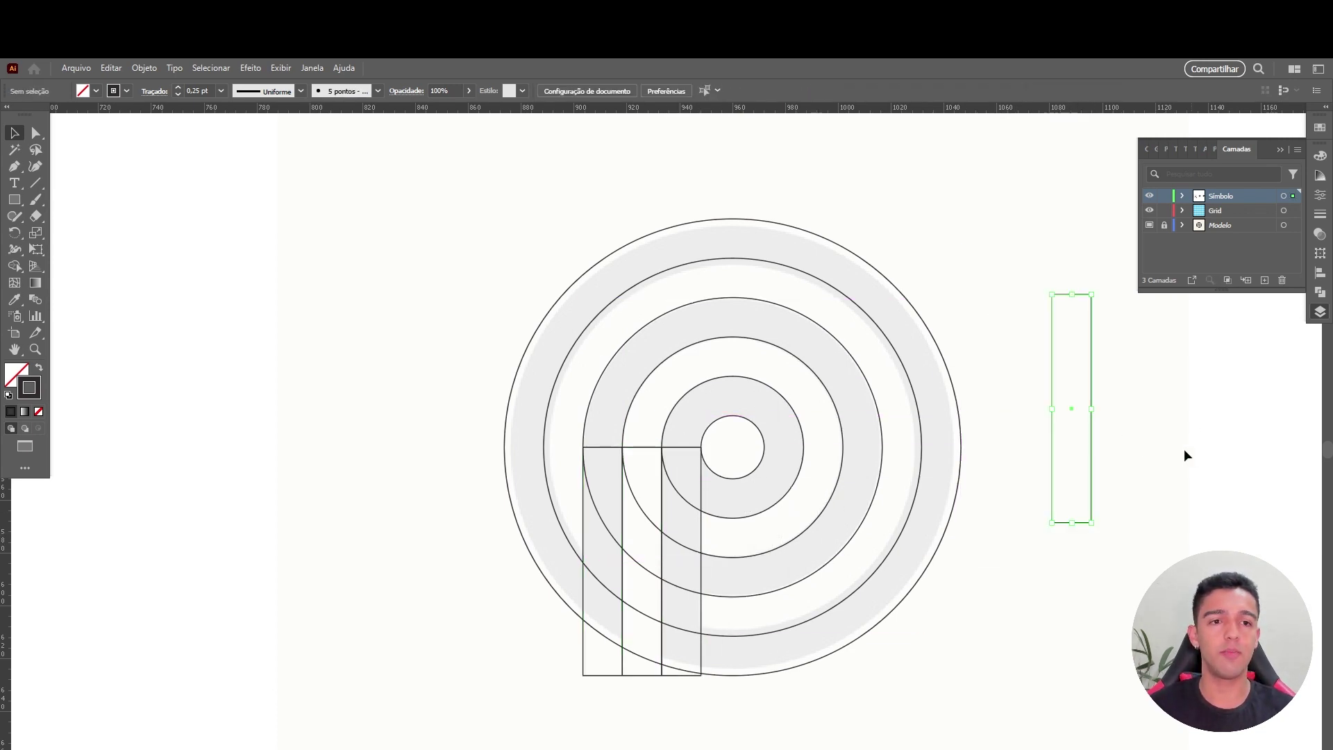
left_click_drag(1088, 437, 1012, 503)
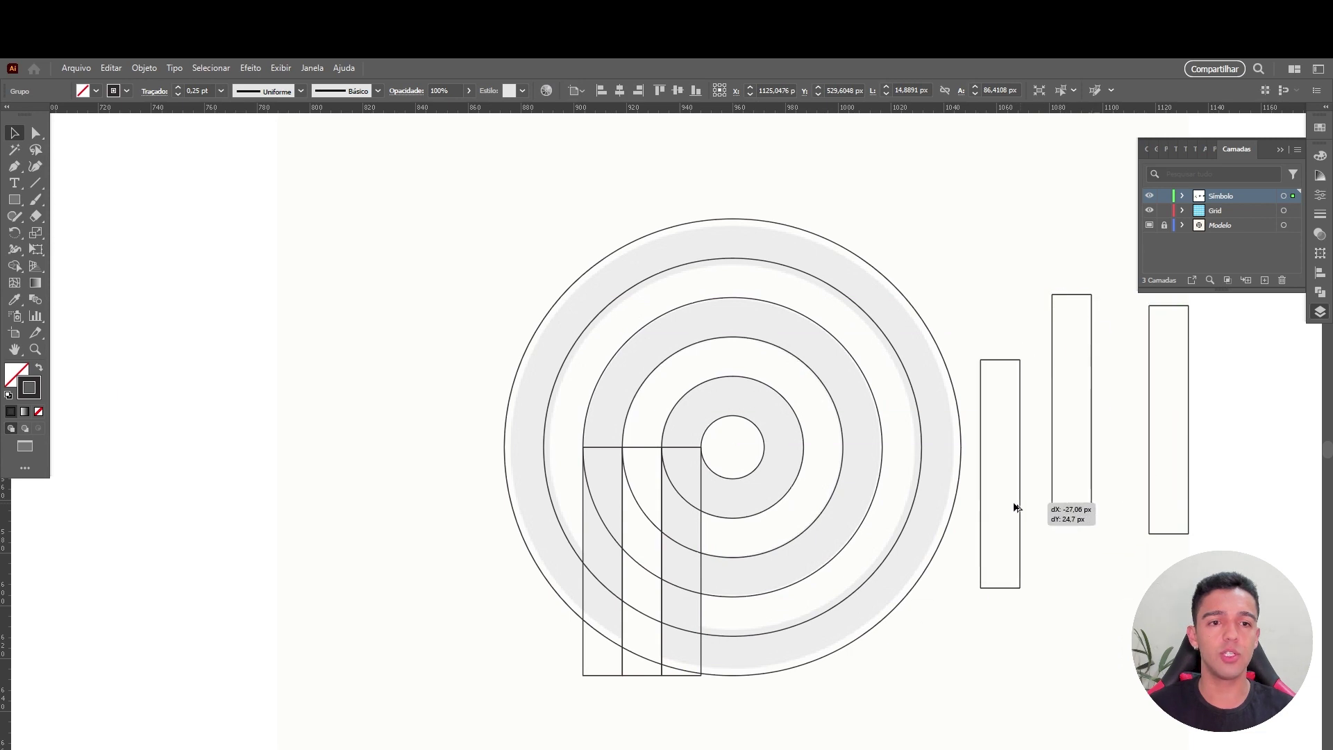
scroll(1172, 442, "right", 3)
left_click_drag(962, 432, 1042, 432)
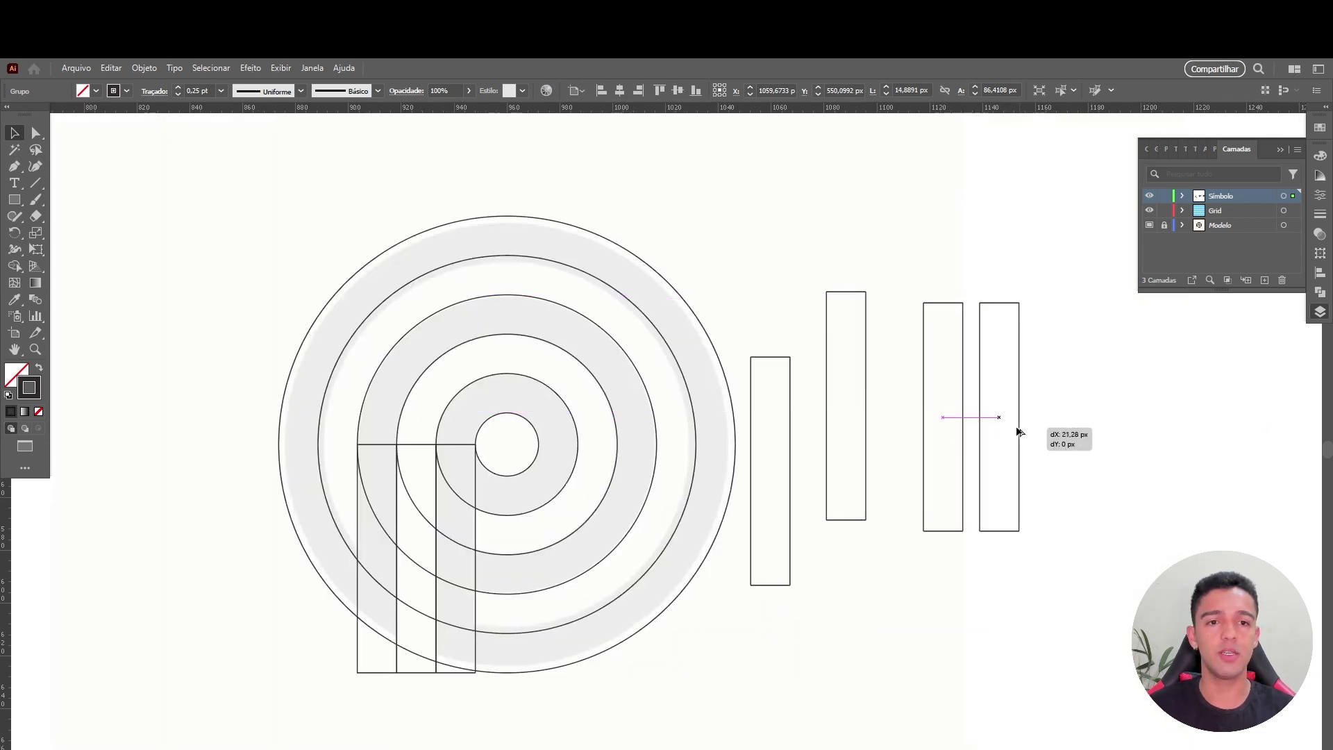
left_click_drag(1042, 432, 992, 434)
key("ctrl+d")
key("ctrl+d")
key("ctrl+d")
key("ctrl+d")
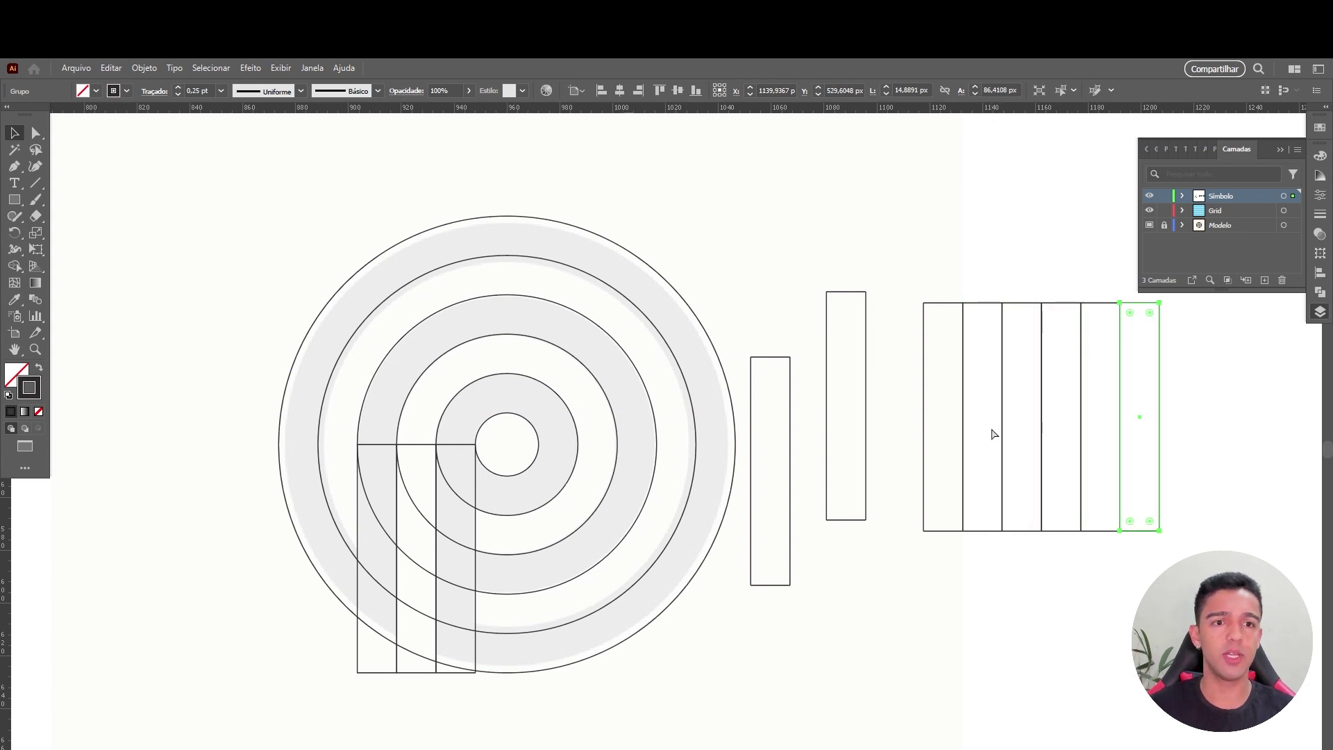
left_click_drag(1236, 420, 789, 577)
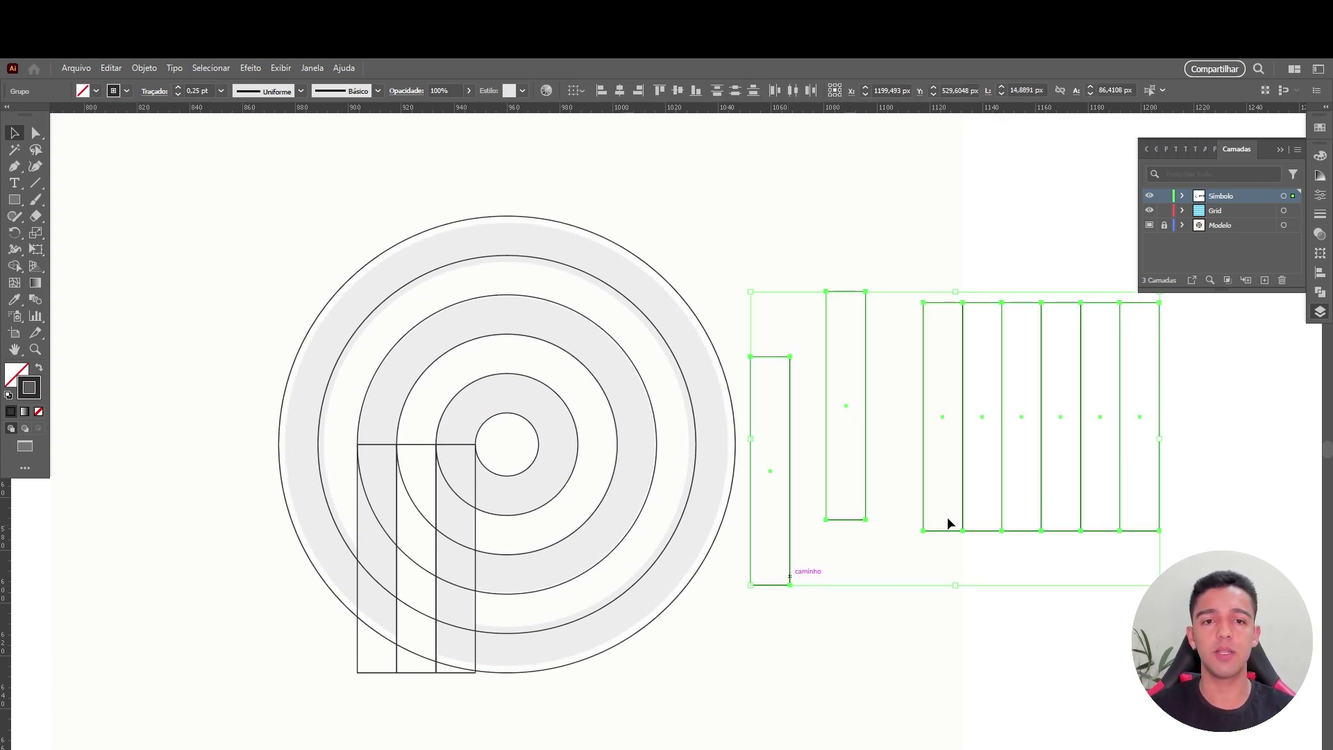
left_click_drag(364, 222, 597, 389)
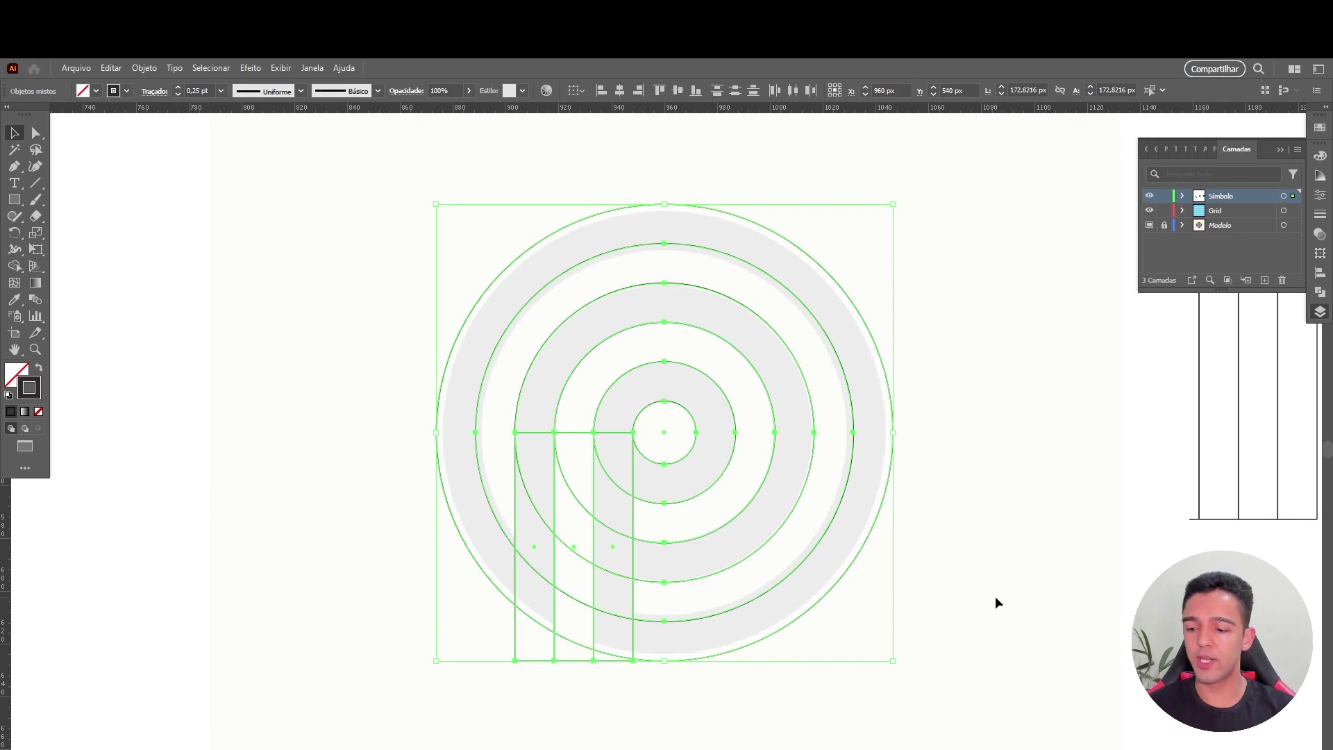
With Shape Builder and a black fill, fill the outer and middle rings.
key("shift+m")
key("x")
left_click(1320, 127)
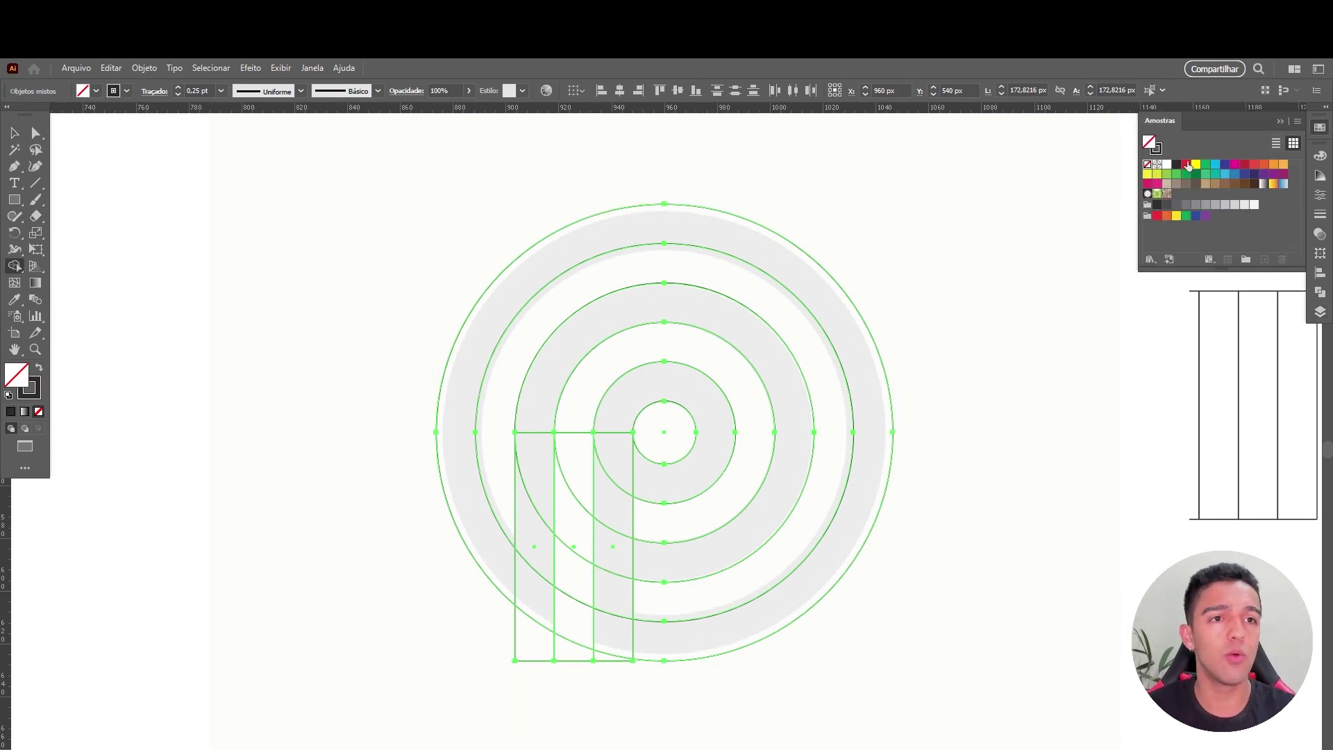
left_click(1176, 164)
left_click(788, 264)
left_click(749, 317)
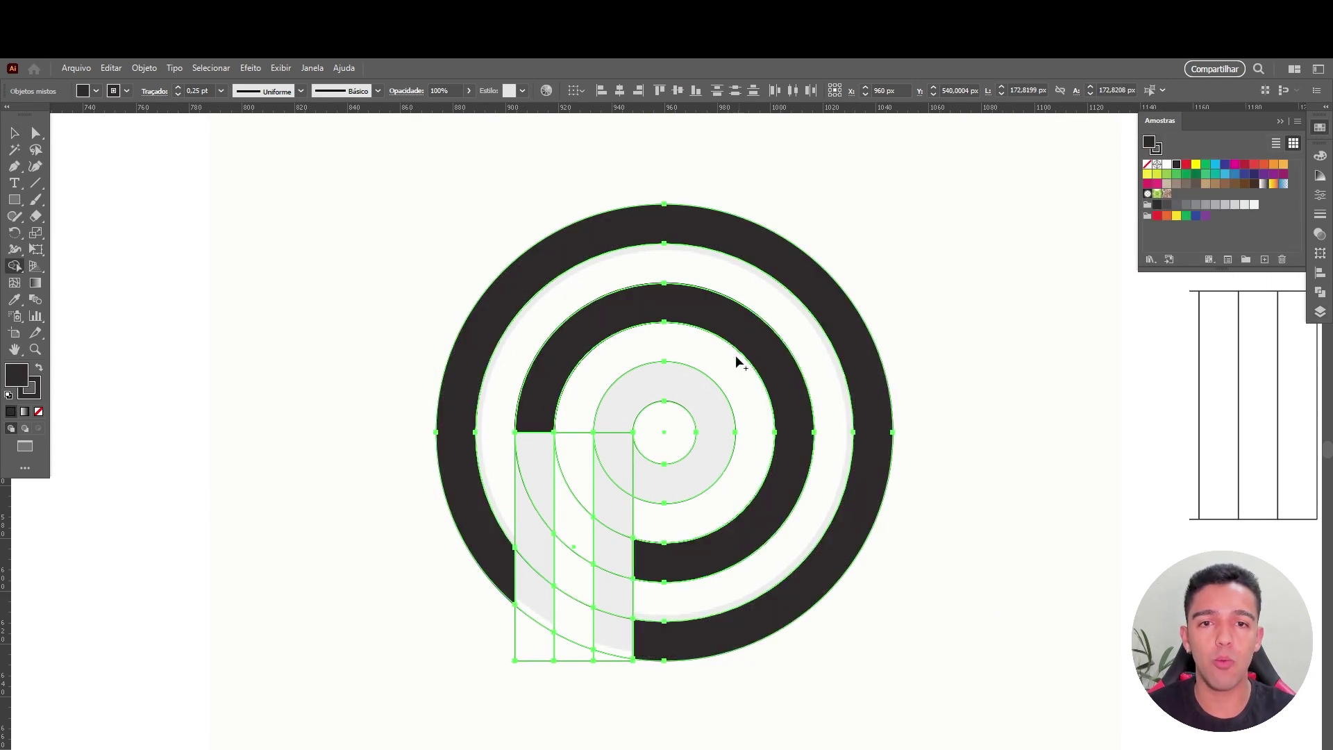
Merge the inner ring and stem strips into the rings and remove the outline.
mouse_move(702, 417)
left_mouse_down()
mouse_move(649, 645)
mouse_move(653, 577)
left_mouse_up()
left_click_drag(535, 491, 518, 591)
left_click_drag(535, 526, 609, 665)
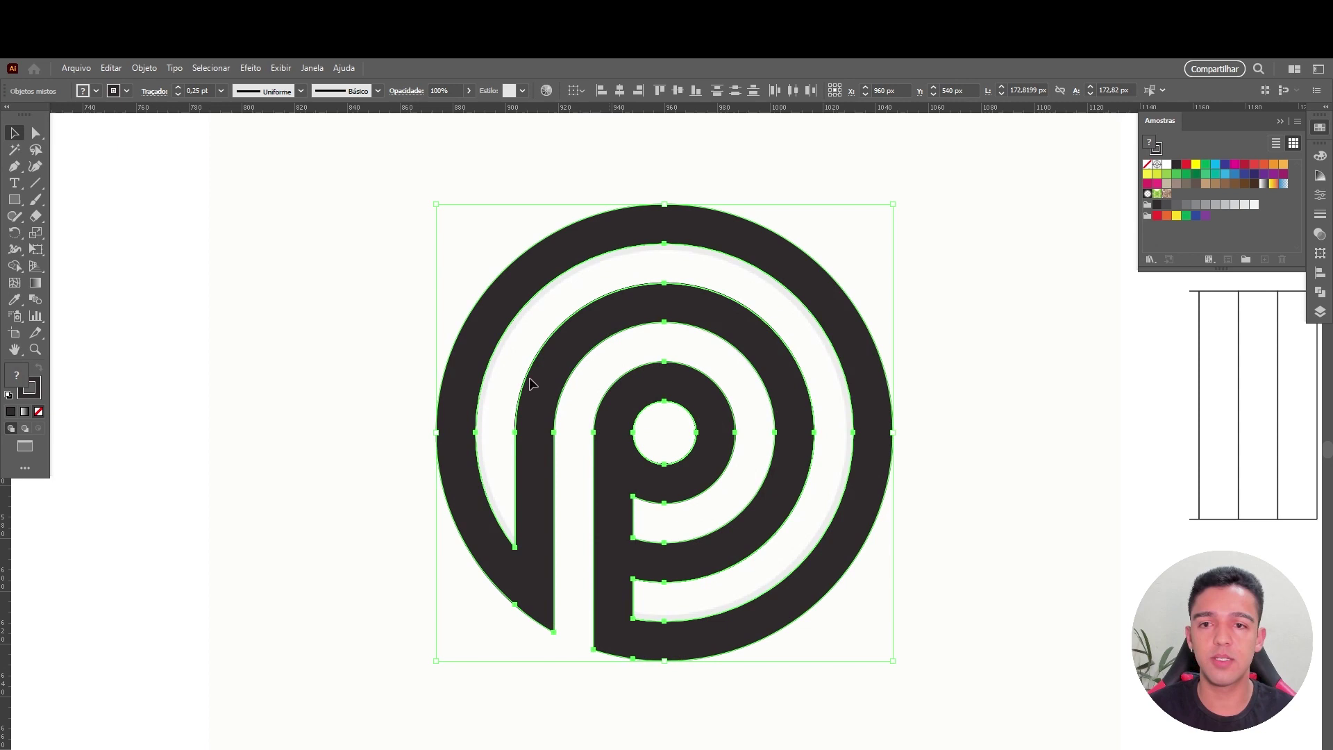
left_click(39, 413)
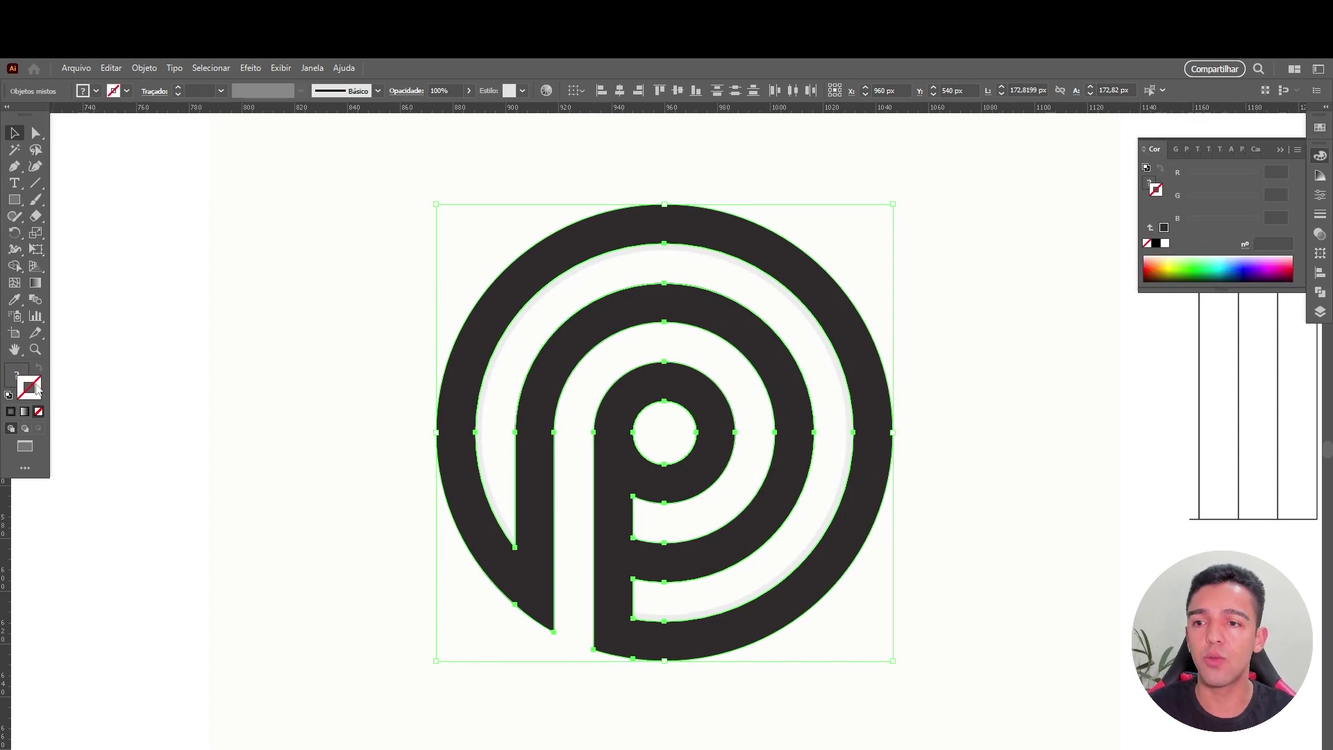
Select the finished logo as one compound shape and nudge it slightly up-left.
left_click(910, 333)
left_click_drag(882, 403, 865, 363)
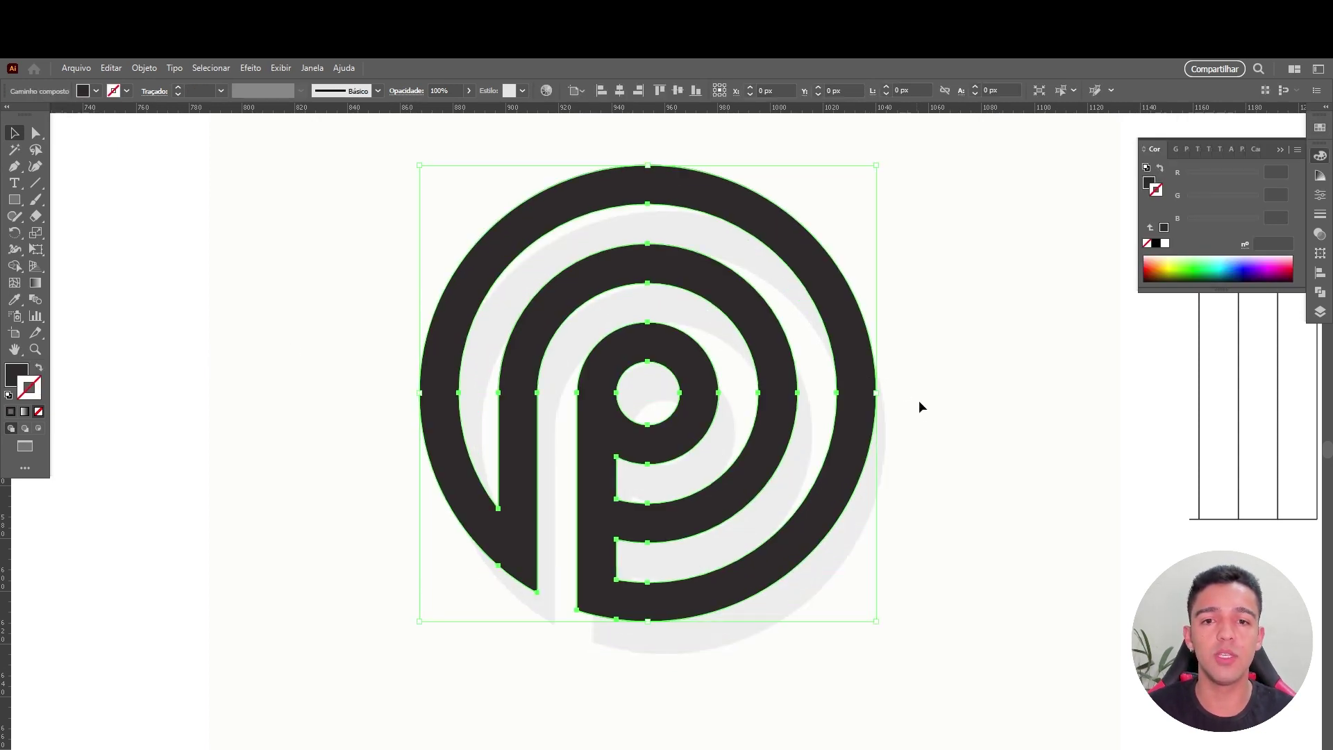
scroll(920, 404, "down", 3)
left_click(962, 539)
scroll(694, 416, "right", 5)
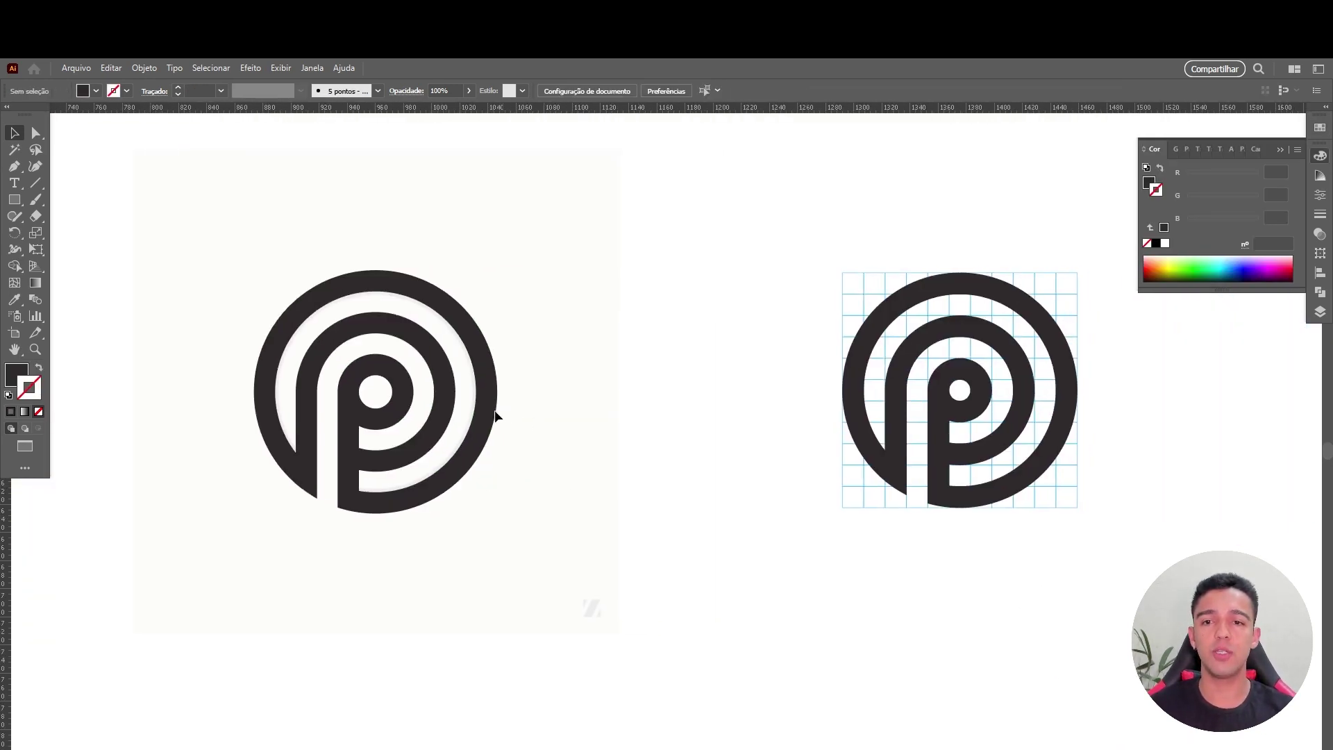
Drag the finished black P up and right, clear of the faded reference.
mouse_move(495, 416)
left_mouse_down()
mouse_move(734, 395)
mouse_move(736, 415)
left_mouse_up()
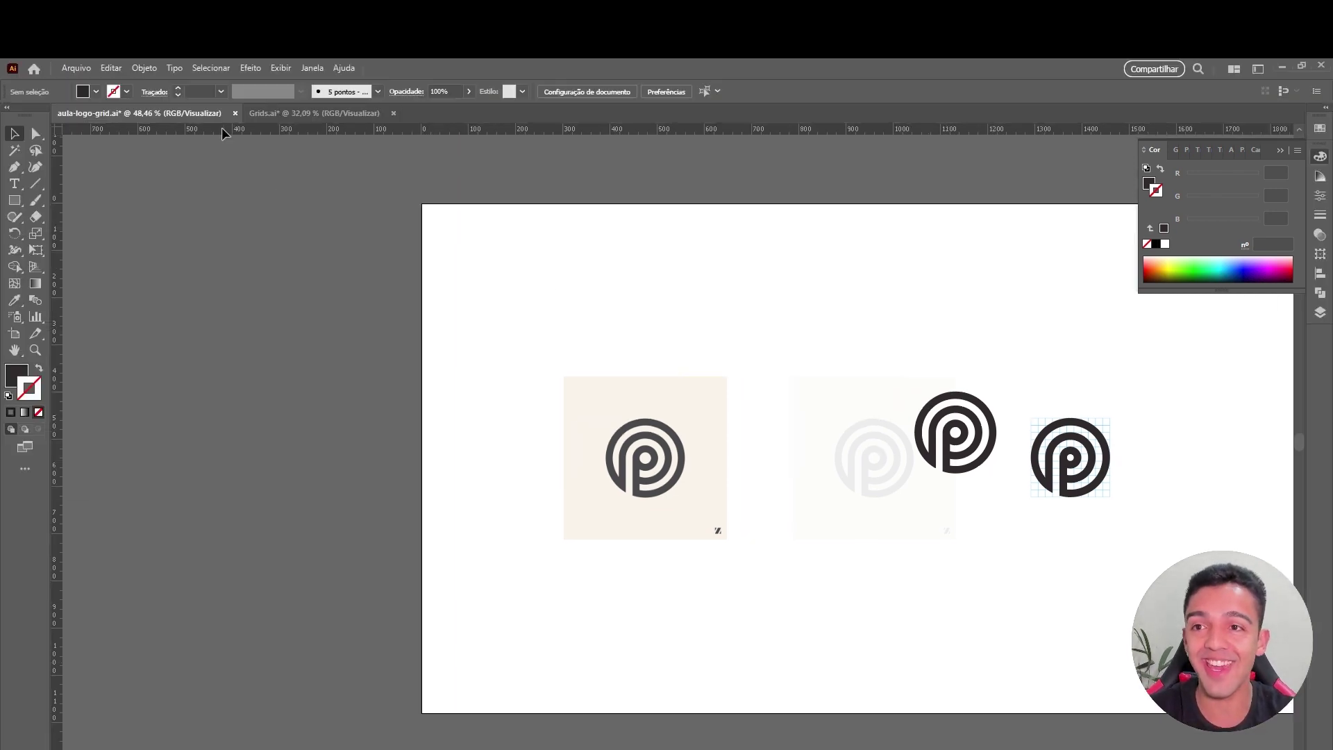
Switch back to the Grids.ai document and adjust its view.
left_click(303, 113)
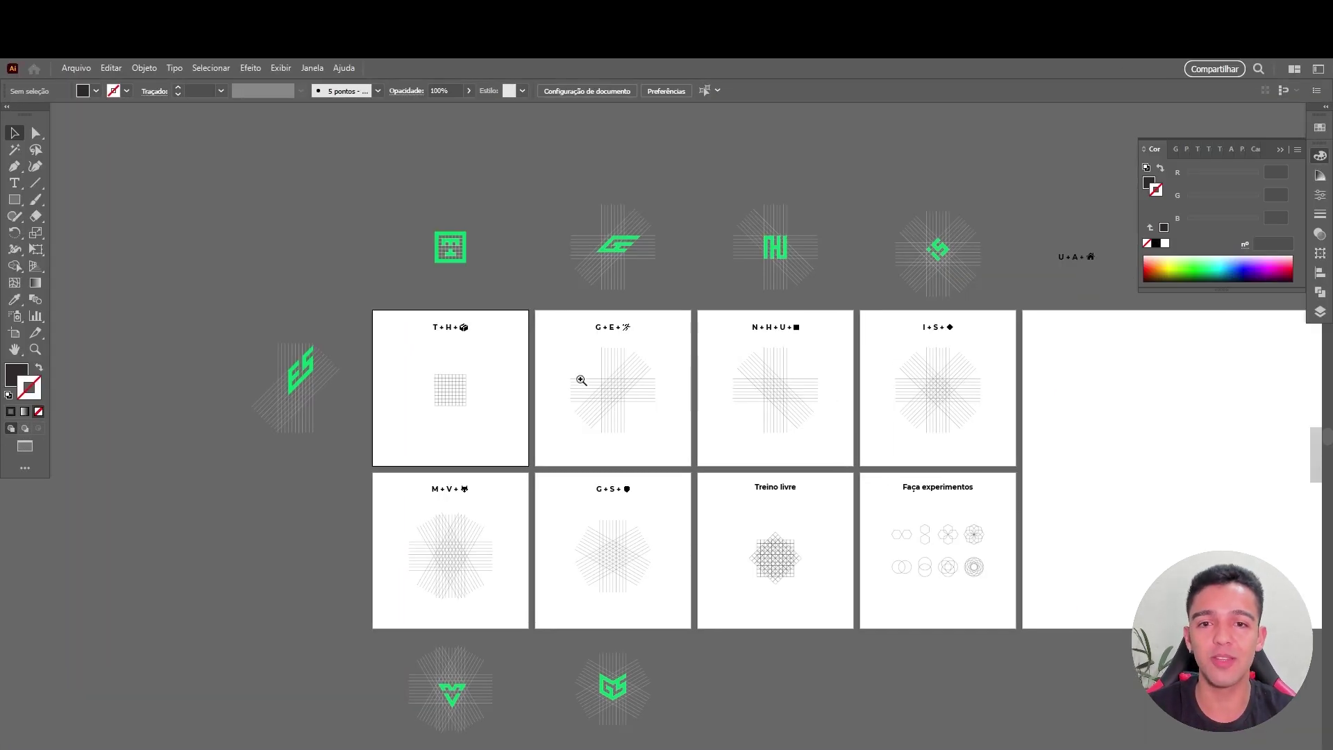
scroll(581, 377, "up", 2)
left_click_drag(671, 490, 657, 507)
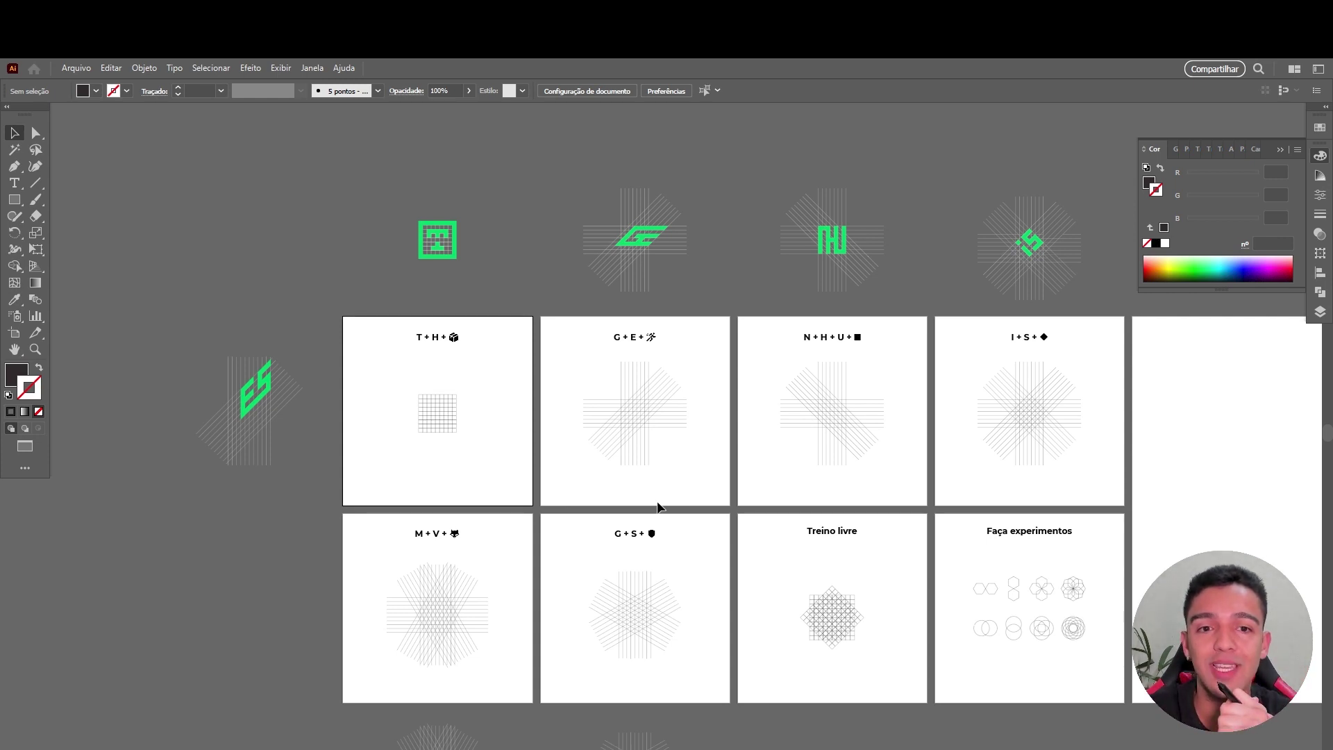
Scroll around the Grids document to the T + H square-grid artboard beside the green letter logos.
scroll(542, 390, "up", 5)
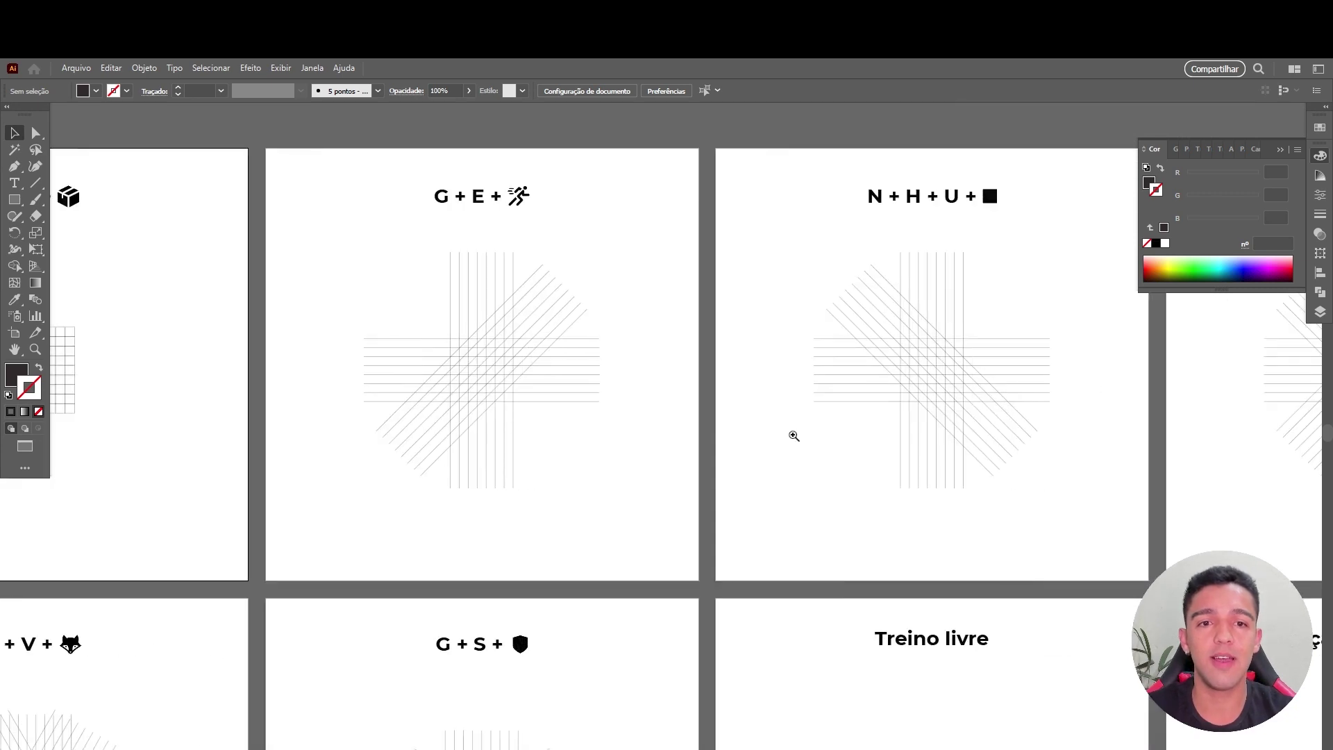
scroll(794, 435, "down", 3)
scroll(768, 430, "down", 1)
scroll(891, 423, "up", 3)
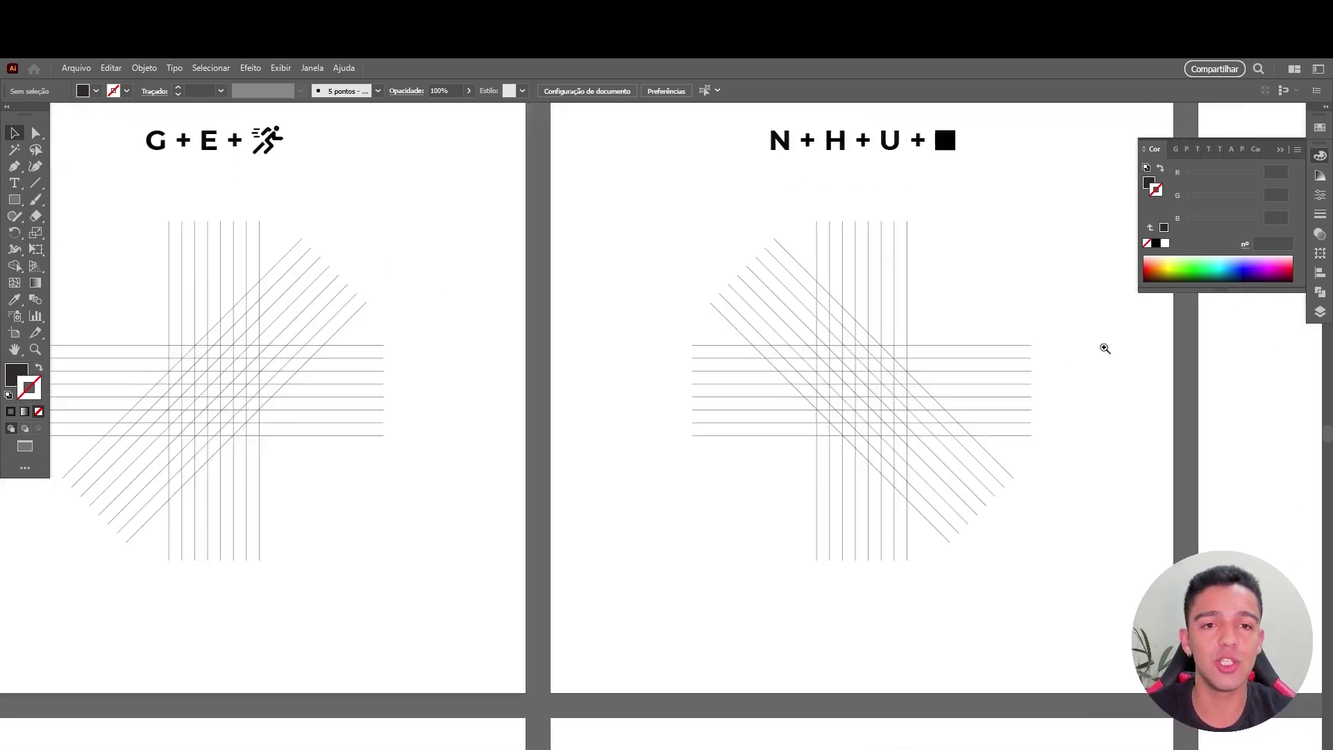
scroll(881, 438, "up", 1)
scroll(836, 648, "up", 5)
scroll(824, 446, "up", 2)
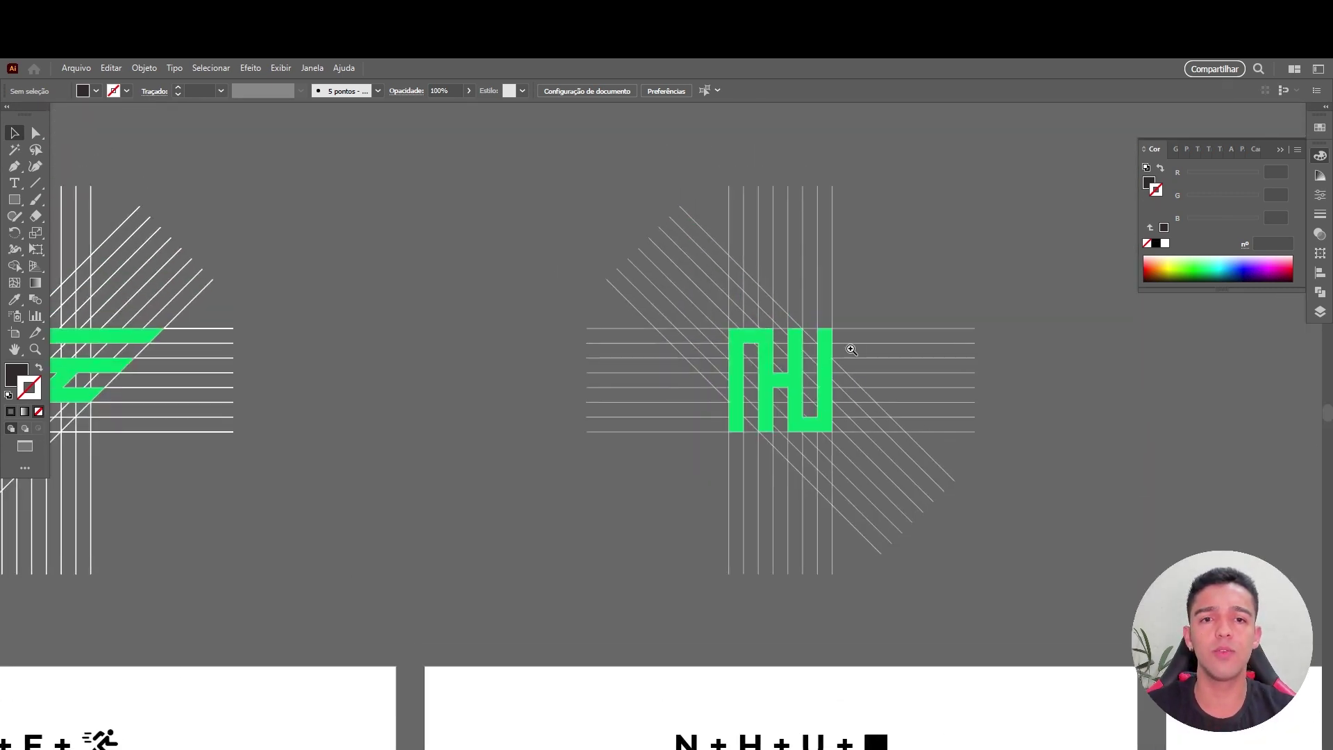
scroll(851, 350, "left", 2)
scroll(840, 416, "left", 4)
scroll(816, 414, "left", 2)
scroll(815, 414, "right", 6)
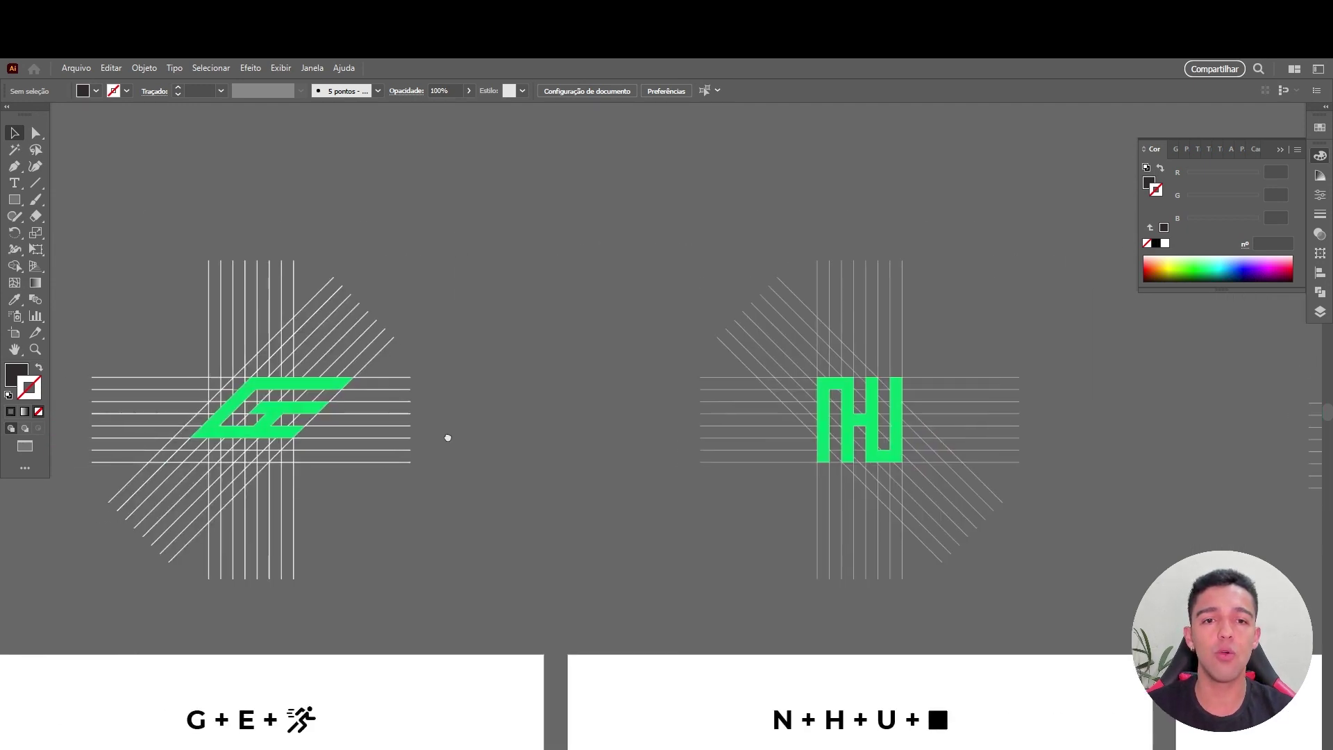
scroll(949, 423, "right", 1)
scroll(414, 414, "right", 9)
scroll(1056, 437, "left", 9)
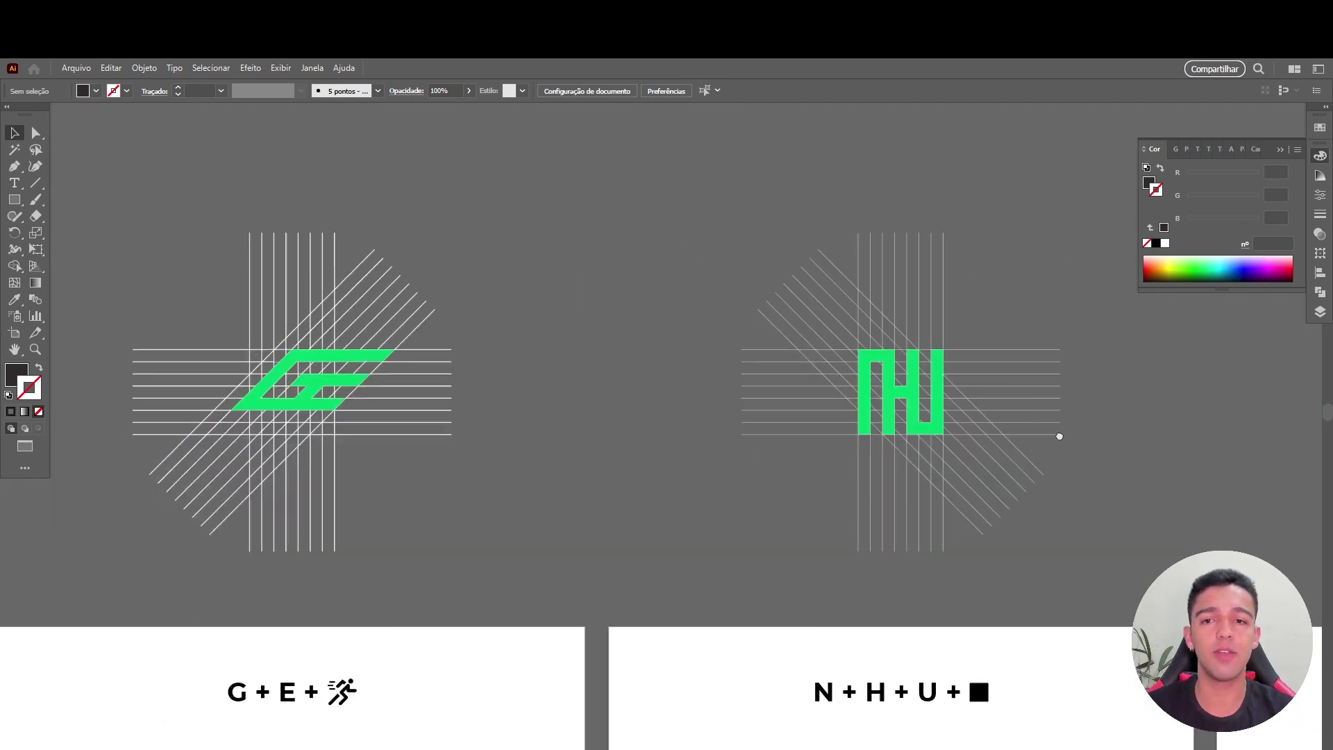
scroll(1012, 449, "left", 8)
scroll(669, 505, "left", 5)
scroll(556, 595, "left", 3)
scroll(599, 555, "down", 3)
scroll(660, 500, "down", 5)
scroll(694, 472, "left", 3)
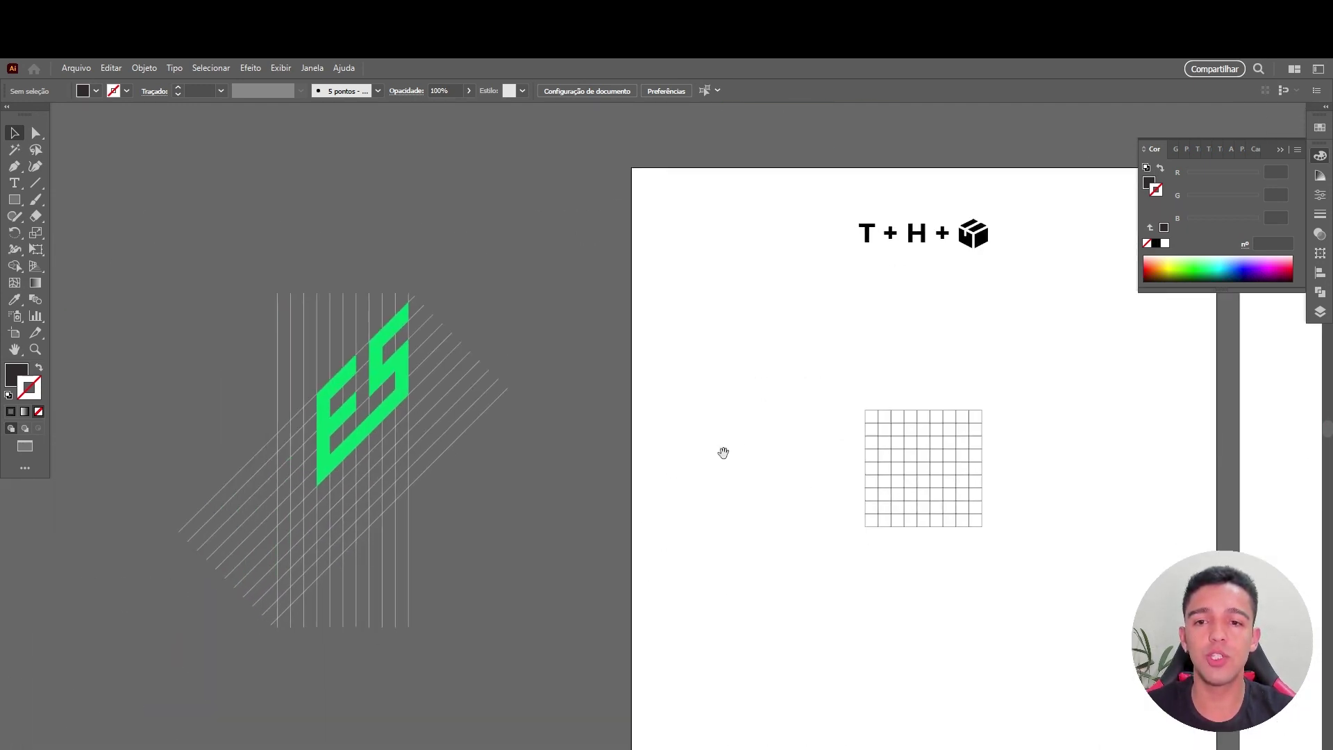
scroll(625, 430, "right", 7)
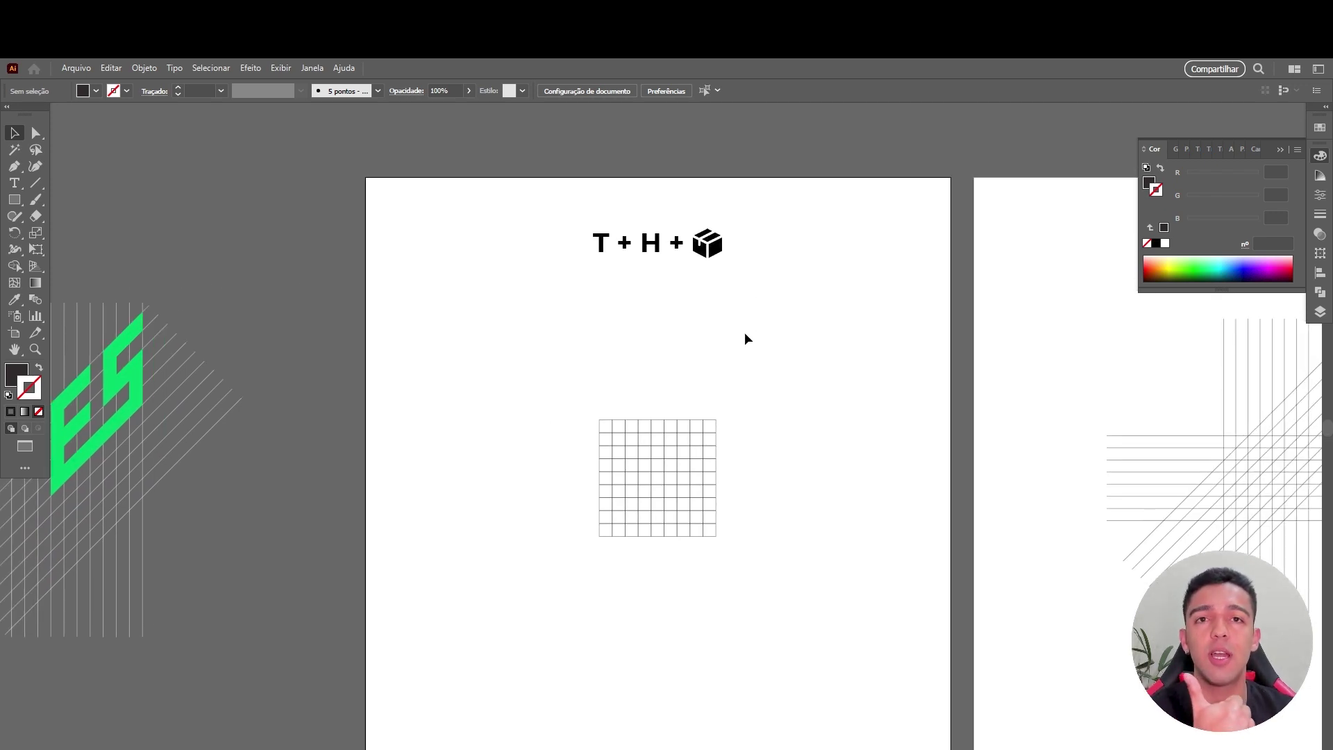
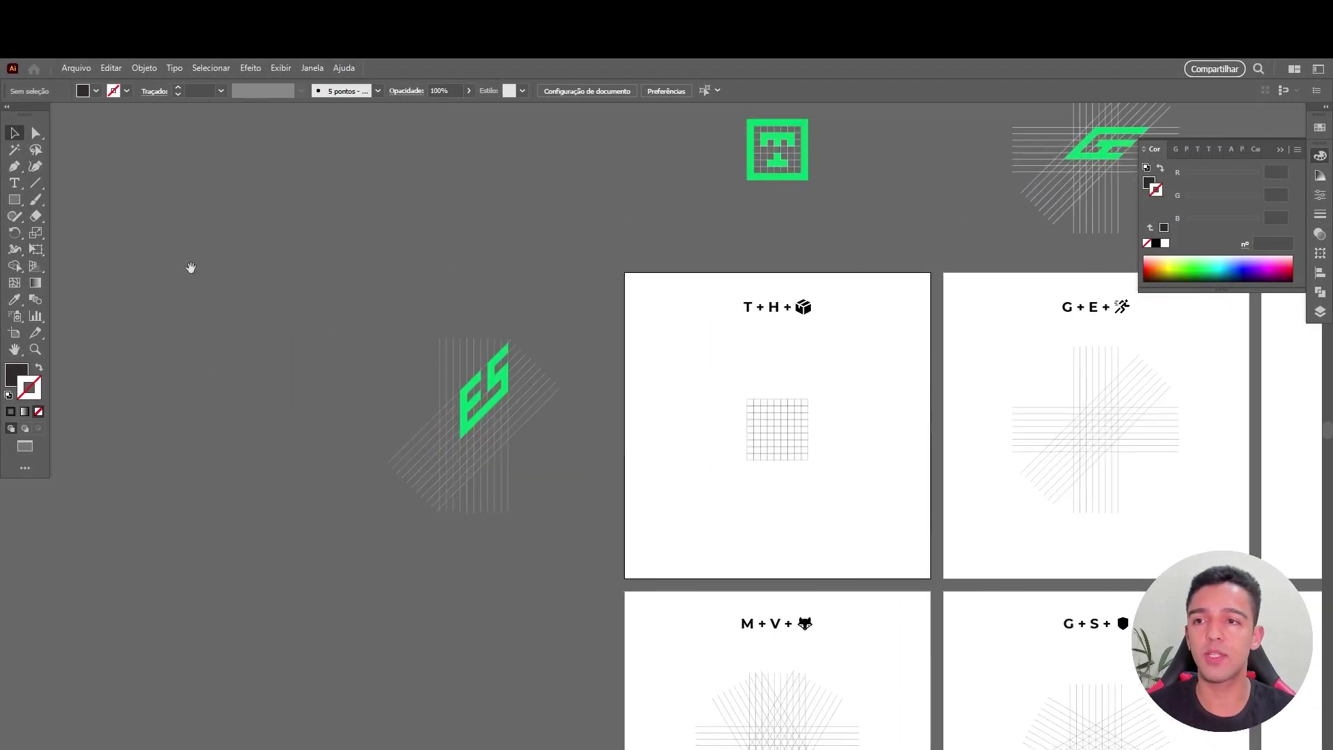
Draw a tall vertical line with a 0.5 pt white (FFFFFF) stroke and move it toward the middle.
left_click_drag(191, 212, 192, 515)
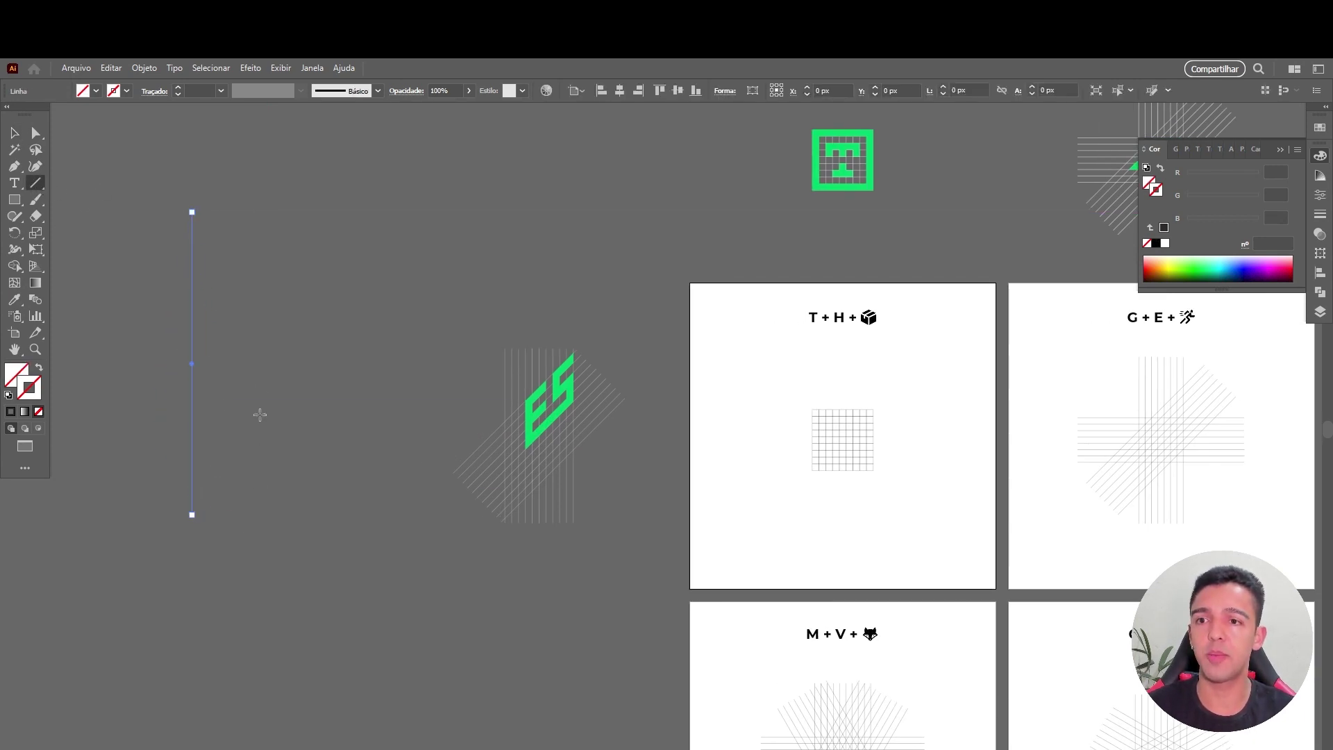
left_click(221, 91)
left_click(240, 118)
double_click(29, 387)
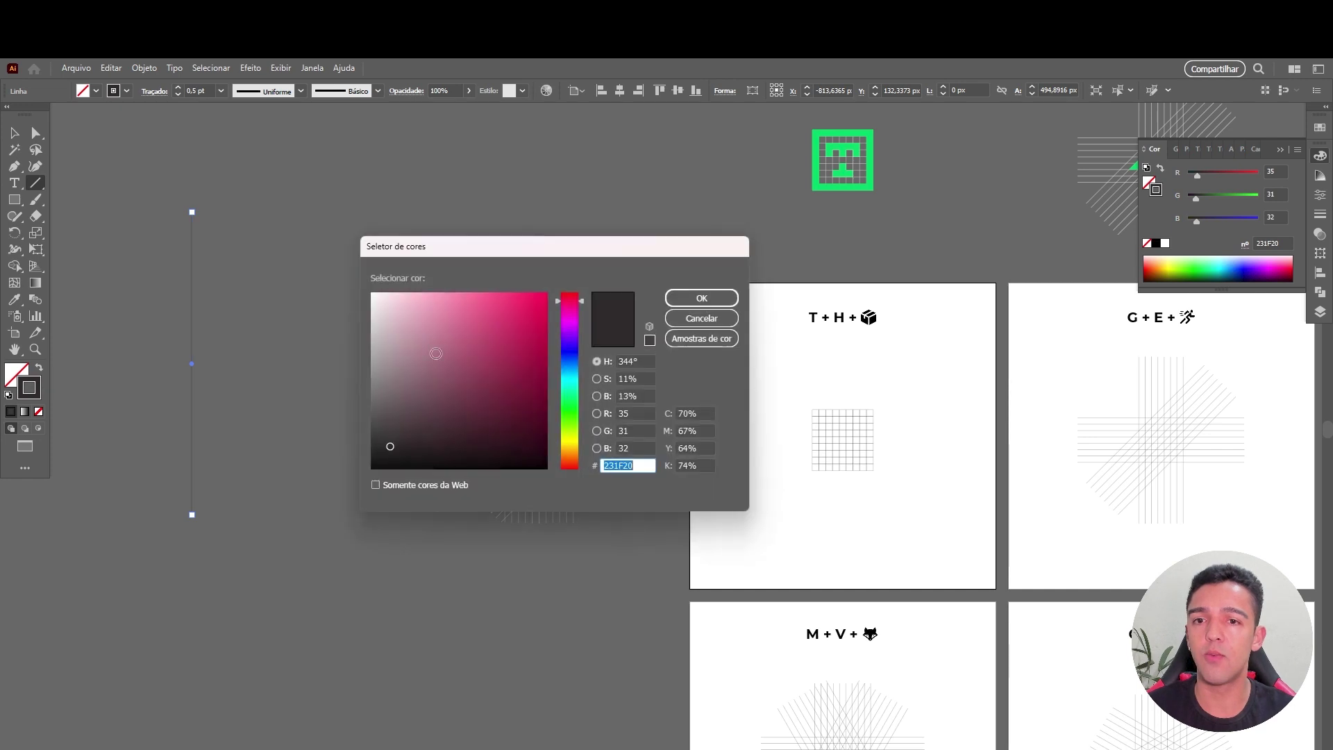
type("FFFFFF")
left_click(701, 298)
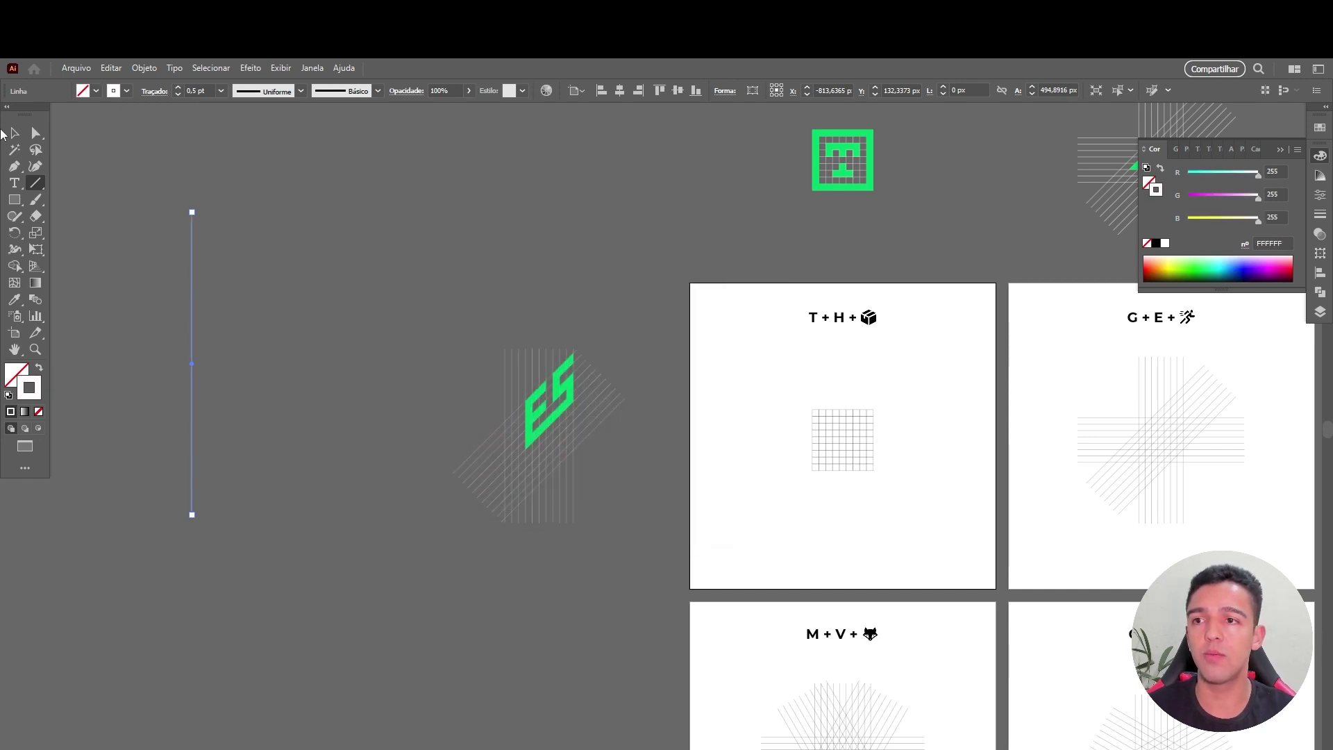
left_click(13, 134)
mouse_move(214, 301)
left_mouse_down()
mouse_move(563, 337)
mouse_move(357, 296)
mouse_move(400, 318)
mouse_move(379, 317)
left_mouse_up()
Repeat the offset duplicate with Ctrl+D to make ten evenly spaced vertical lines.
left_click(375, 318)
scroll(381, 259, "up", 2)
scroll(364, 316, "up", 1)
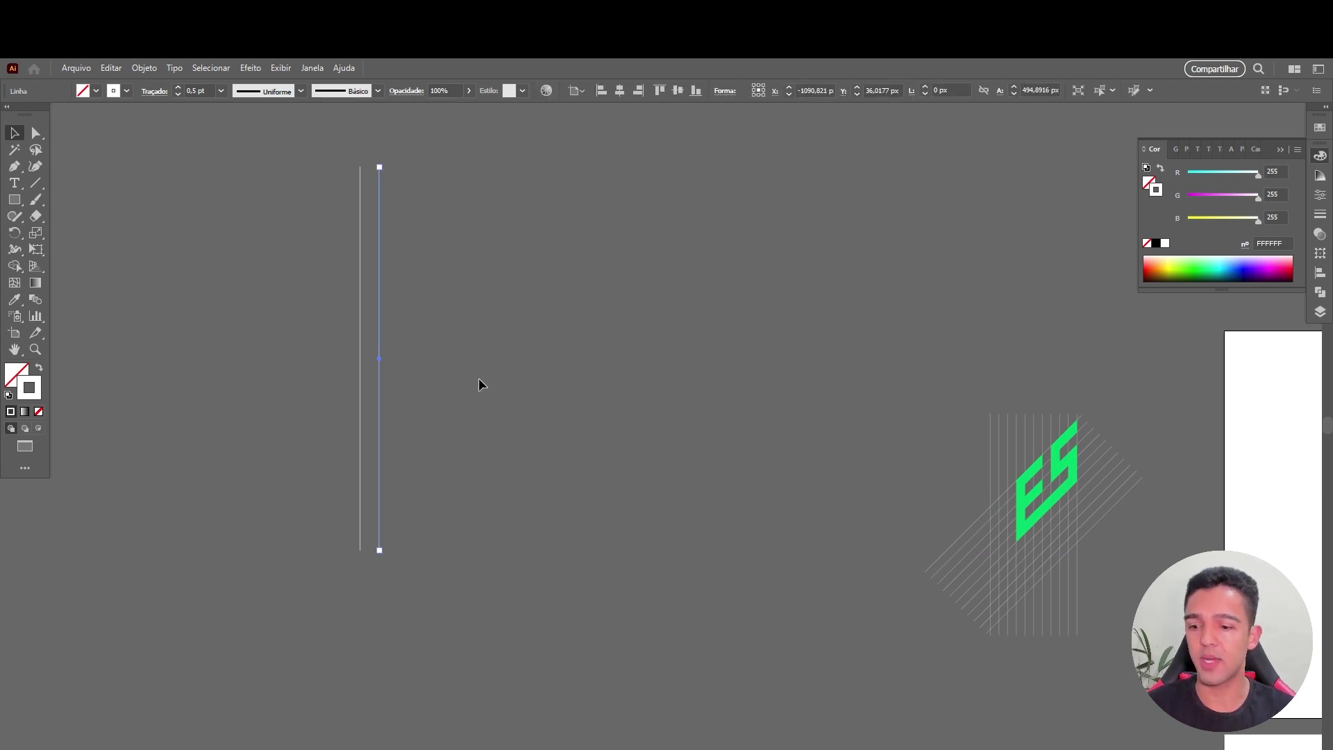
key("ctrl+d")
key("ctrl+d")
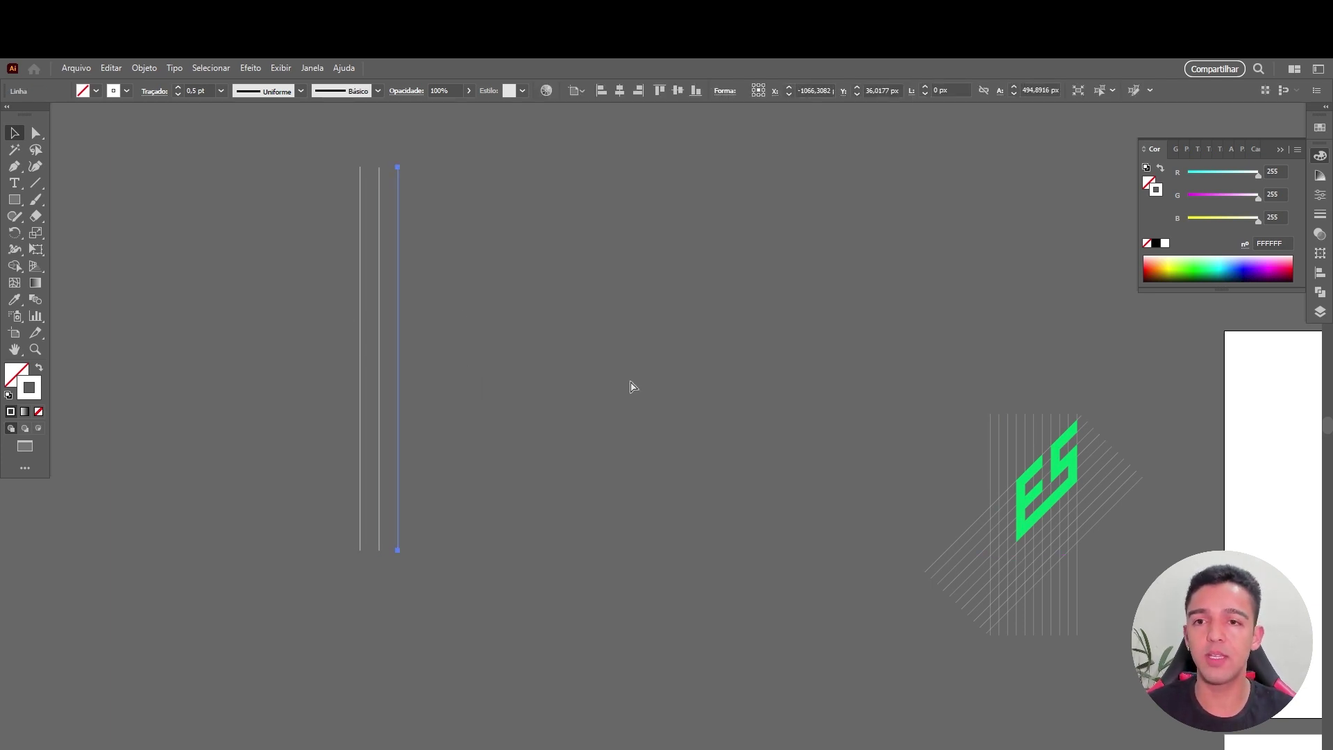
key("ctrl+d")
key("ctrl+d")
key("ctrl+d")
key("ctrl+d")
key("ctrl+d")
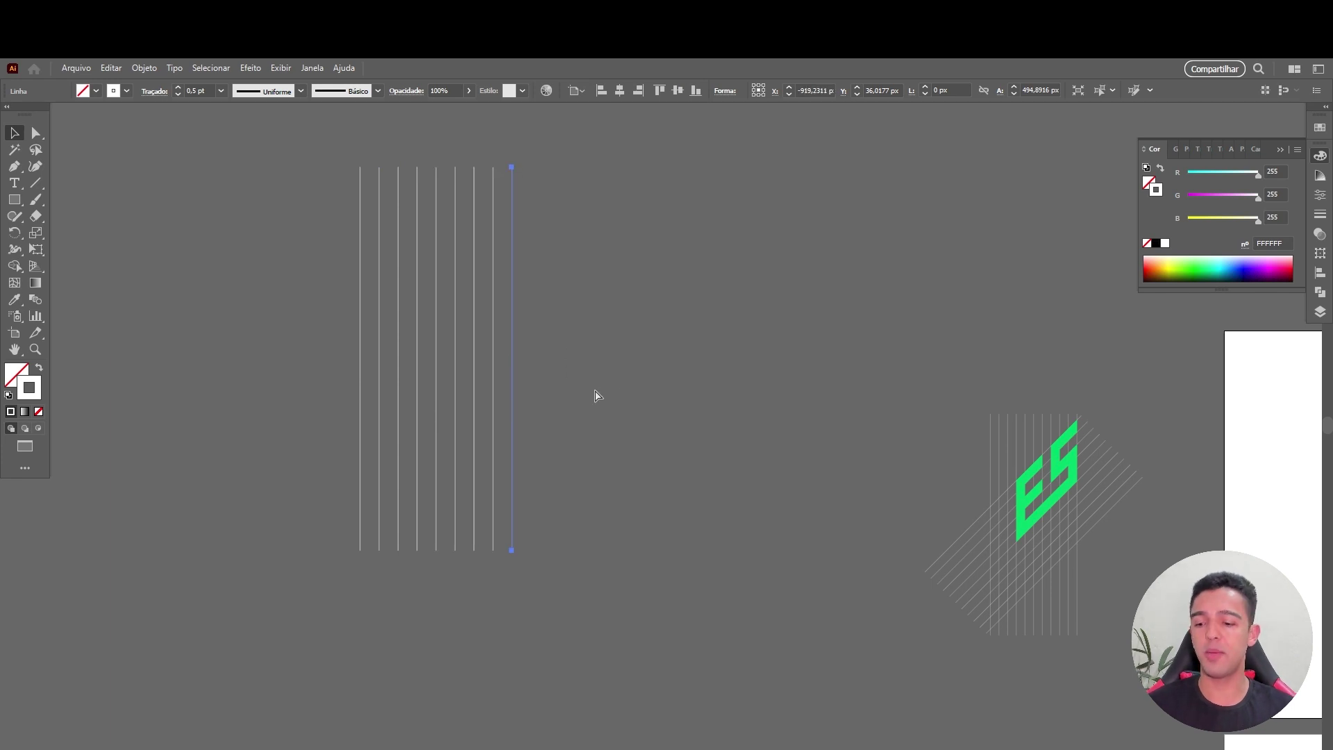
key("ctrl+d")
left_click(578, 335)
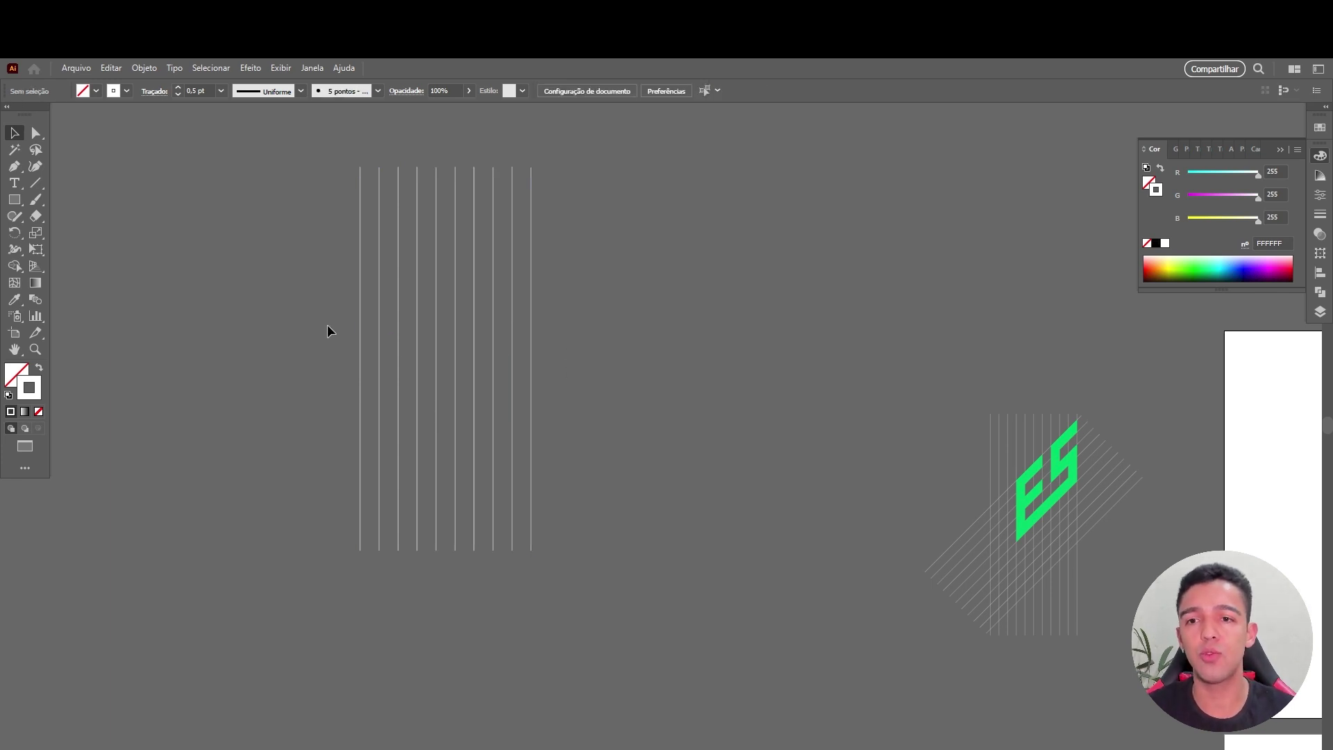
Select all ten lines, group them, and show the bounding box.
left_click_drag(359, 320, 574, 371)
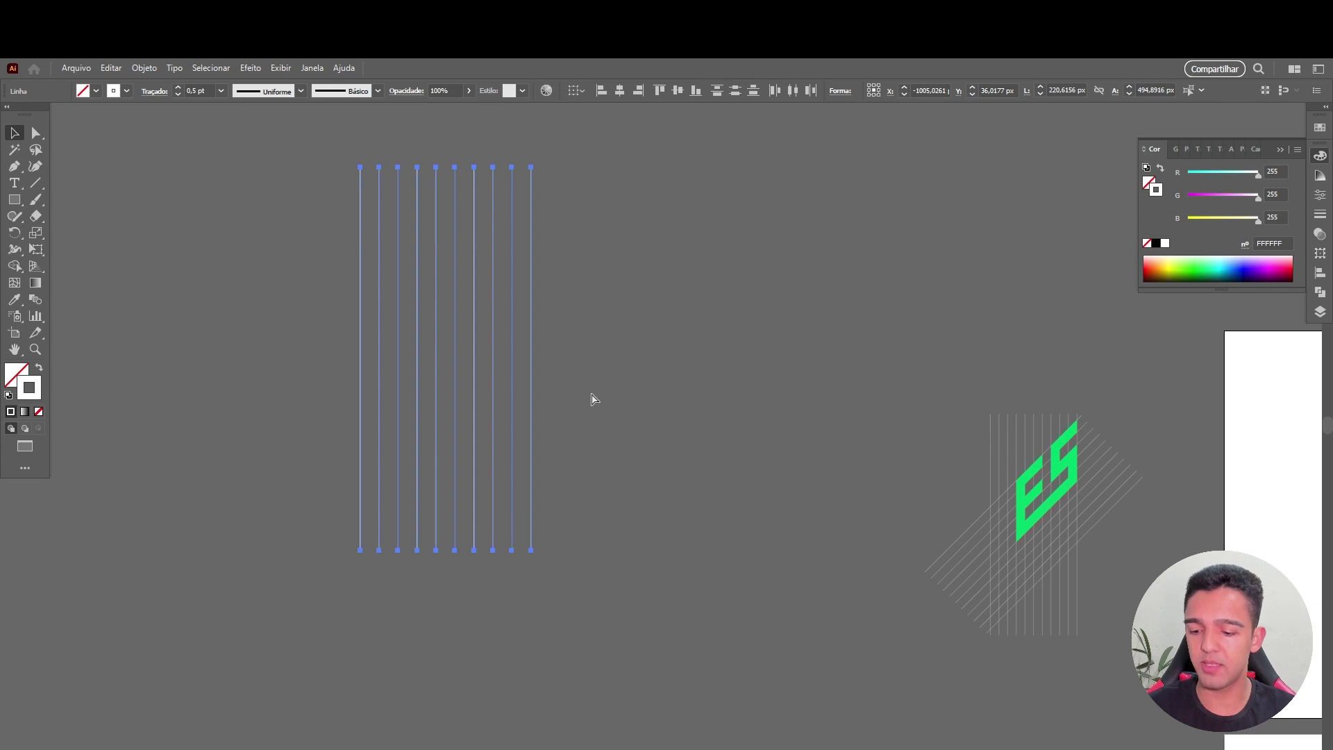
key("ctrl+g")
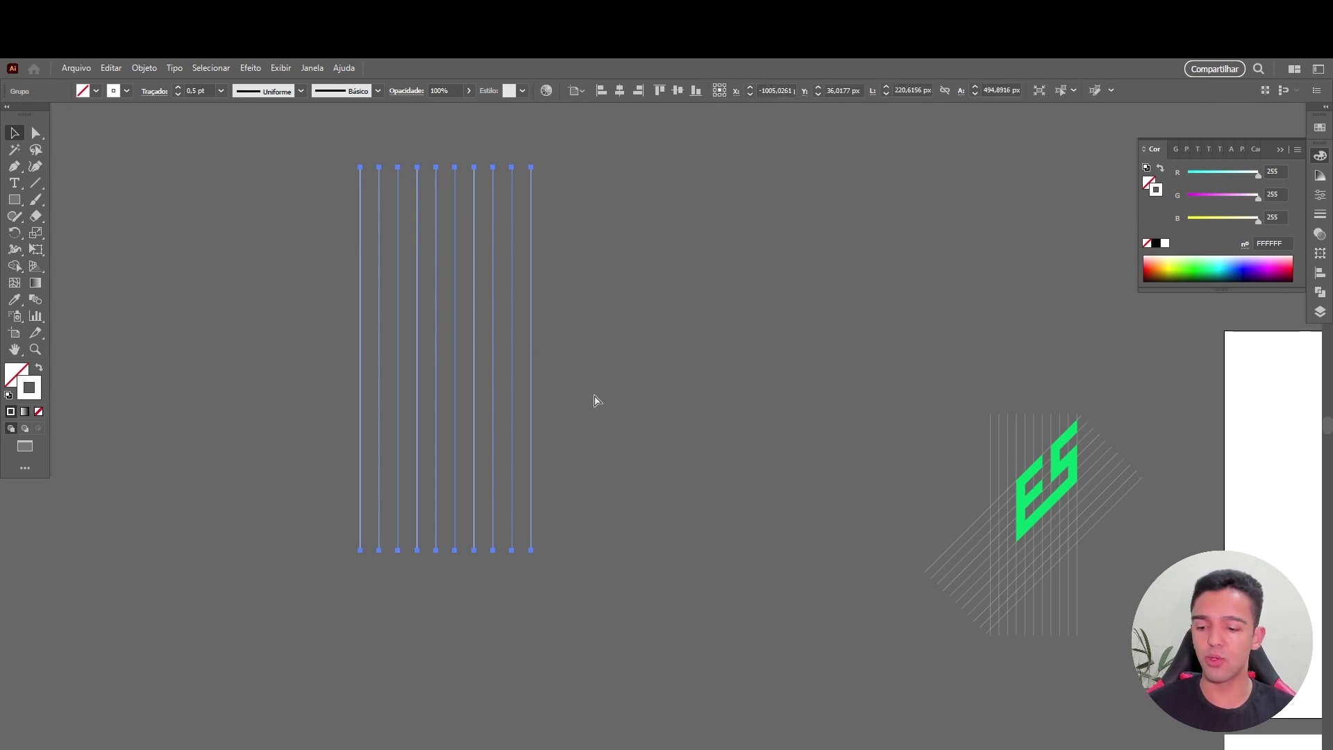
key("ctrl+shift+b")
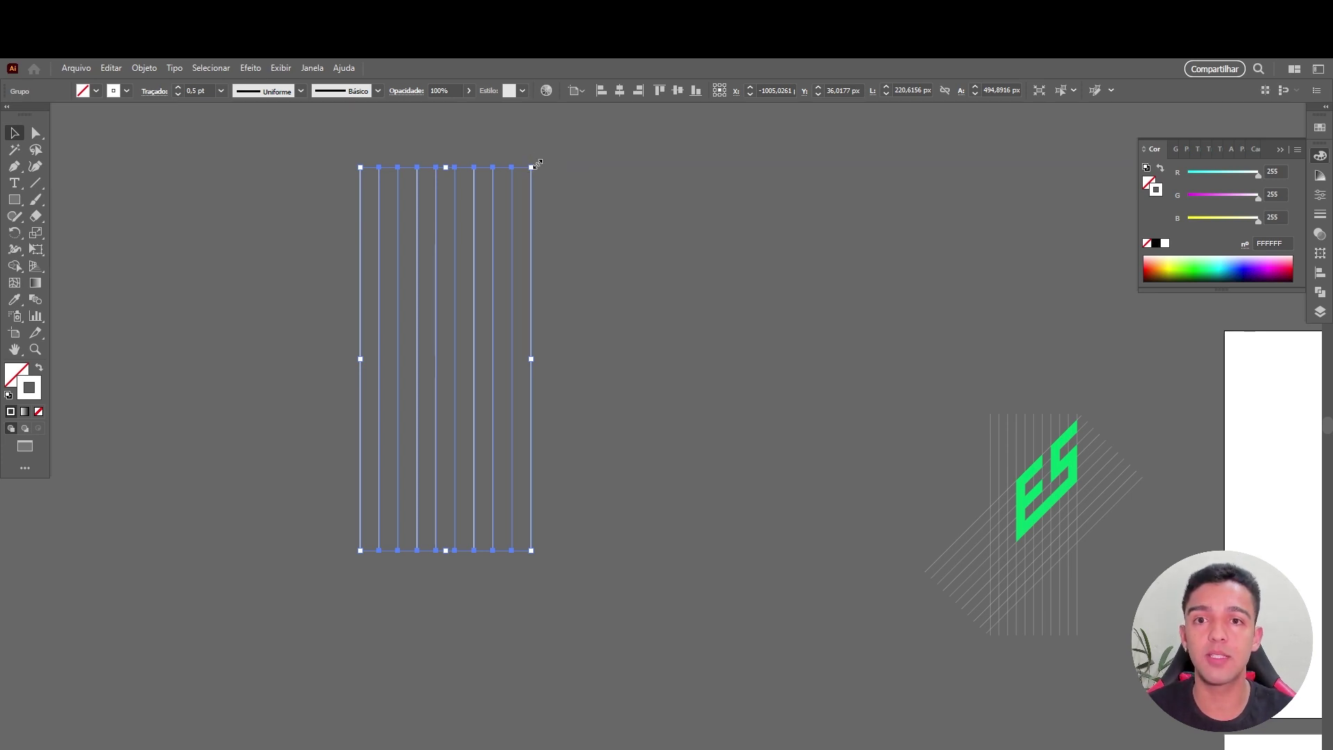
Try rotating the line group by hand, undo it, and reselect the group.
scroll(538, 164, "up", 2)
scroll(653, 153, "up", 3)
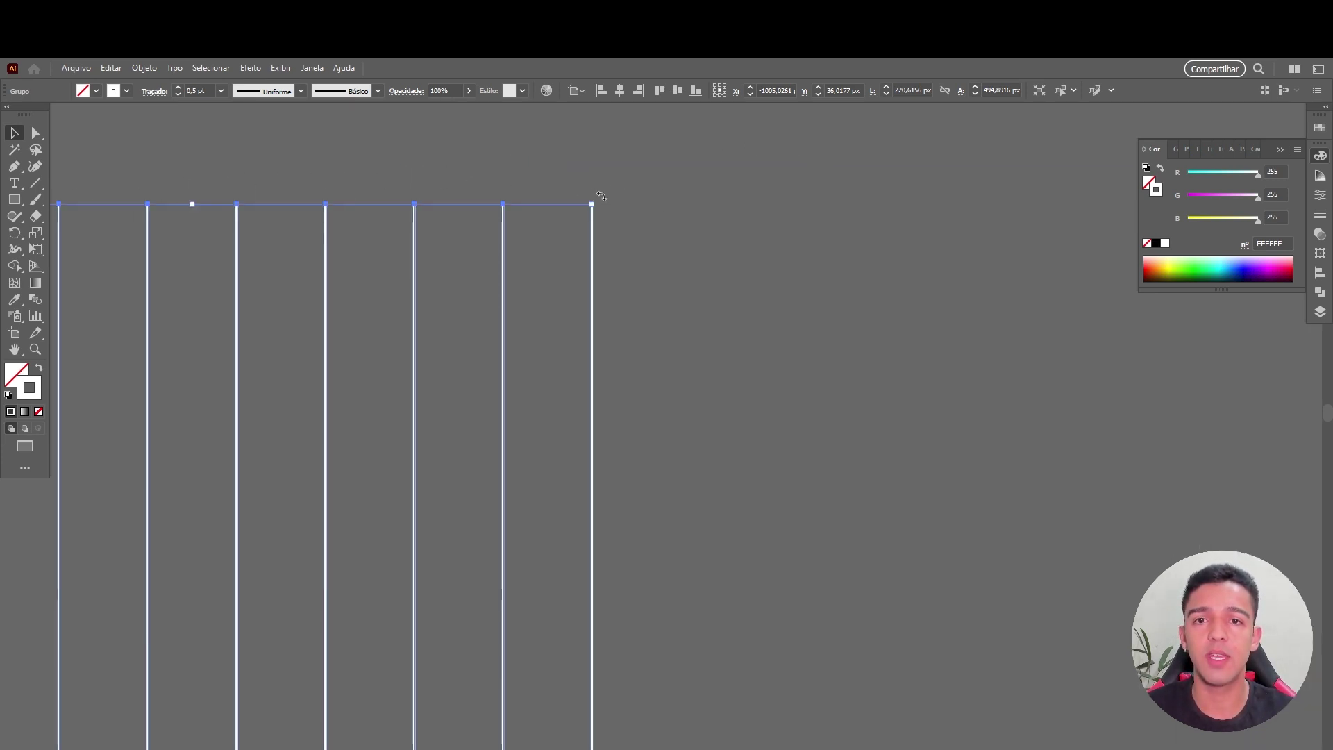
scroll(602, 196, "down", 2)
scroll(601, 196, "down", 2)
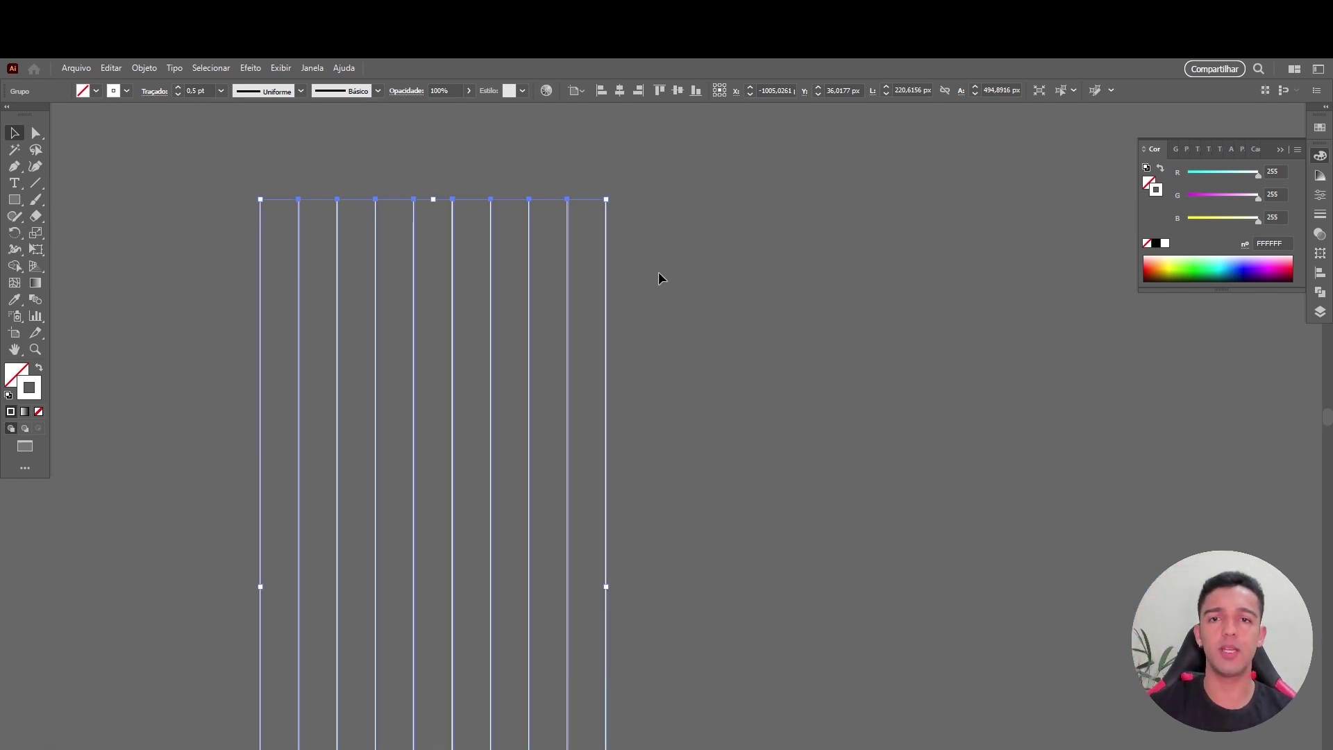
scroll(659, 278, "down", 2)
mouse_move(629, 179)
left_mouse_down()
mouse_move(687, 219)
mouse_move(743, 330)
mouse_move(387, 476)
mouse_move(535, 229)
mouse_move(818, 375)
mouse_move(822, 406)
mouse_move(894, 443)
left_mouse_up()
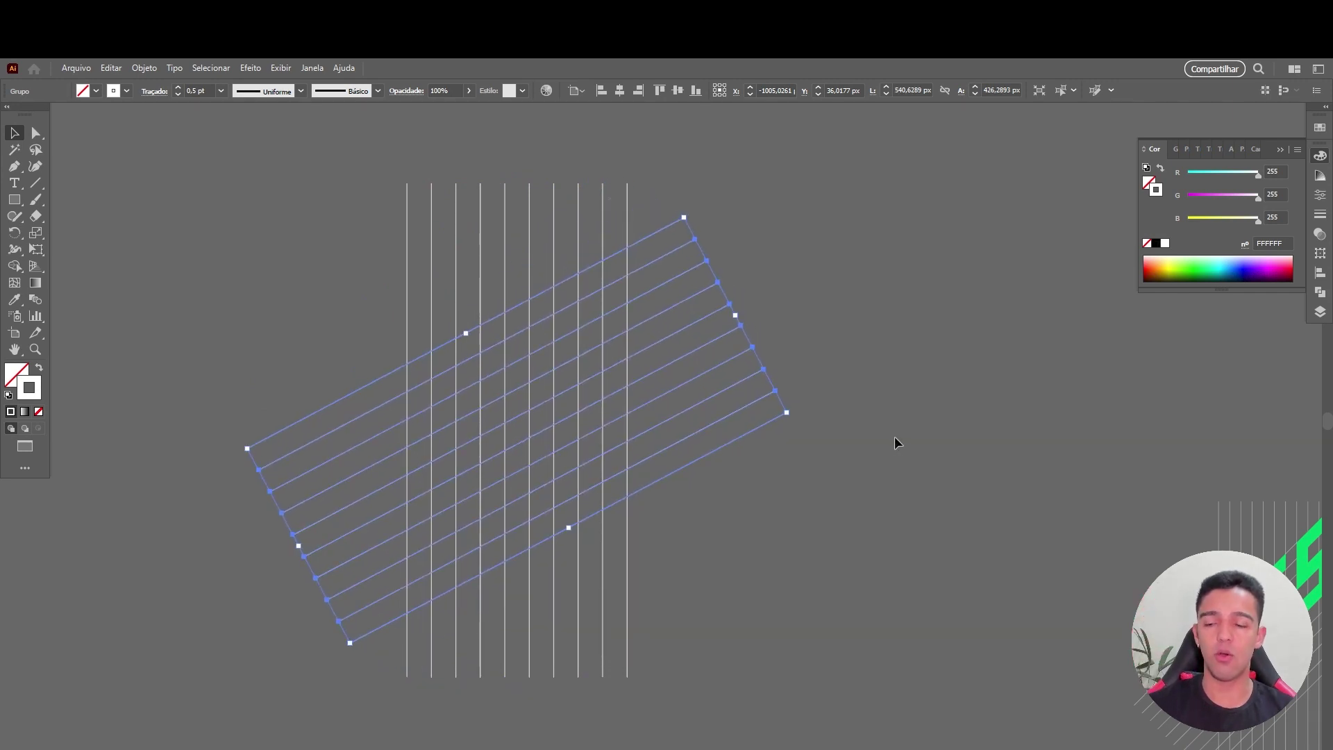
key("ctrl+z")
left_click(675, 273)
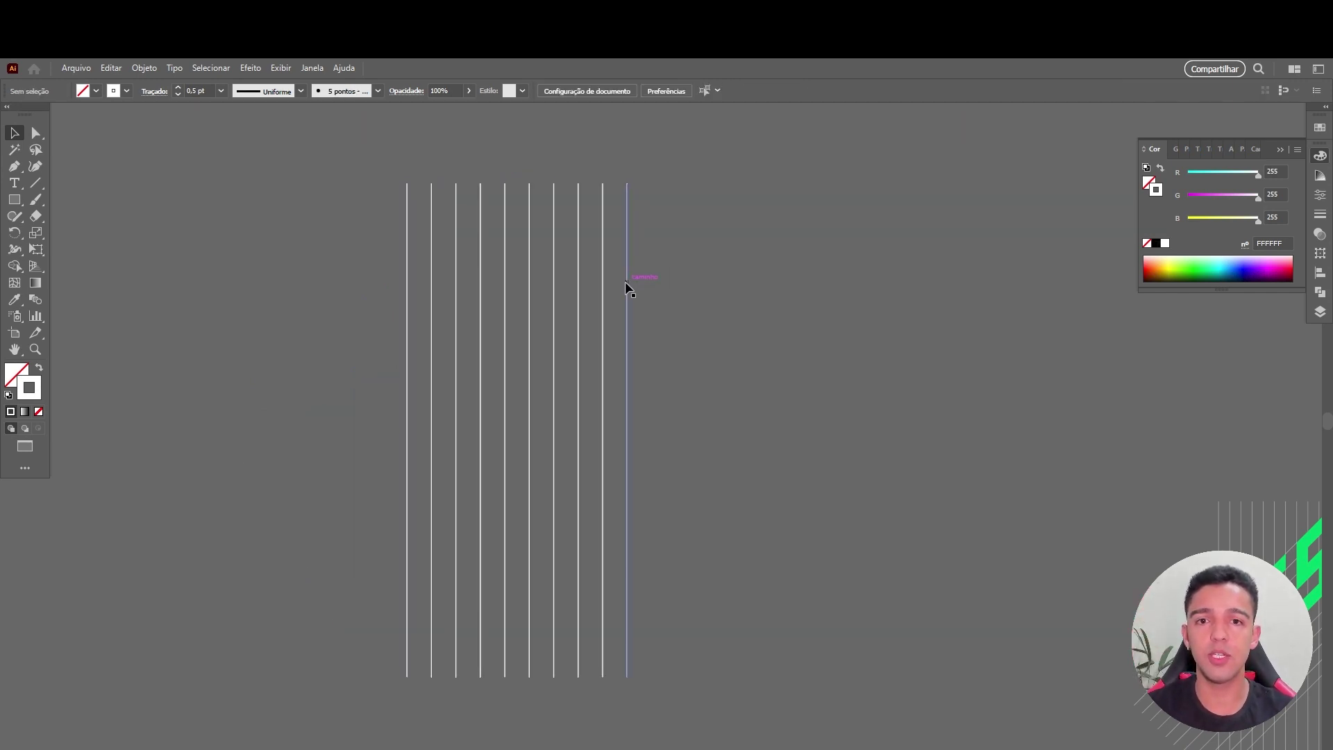
left_click(602, 327)
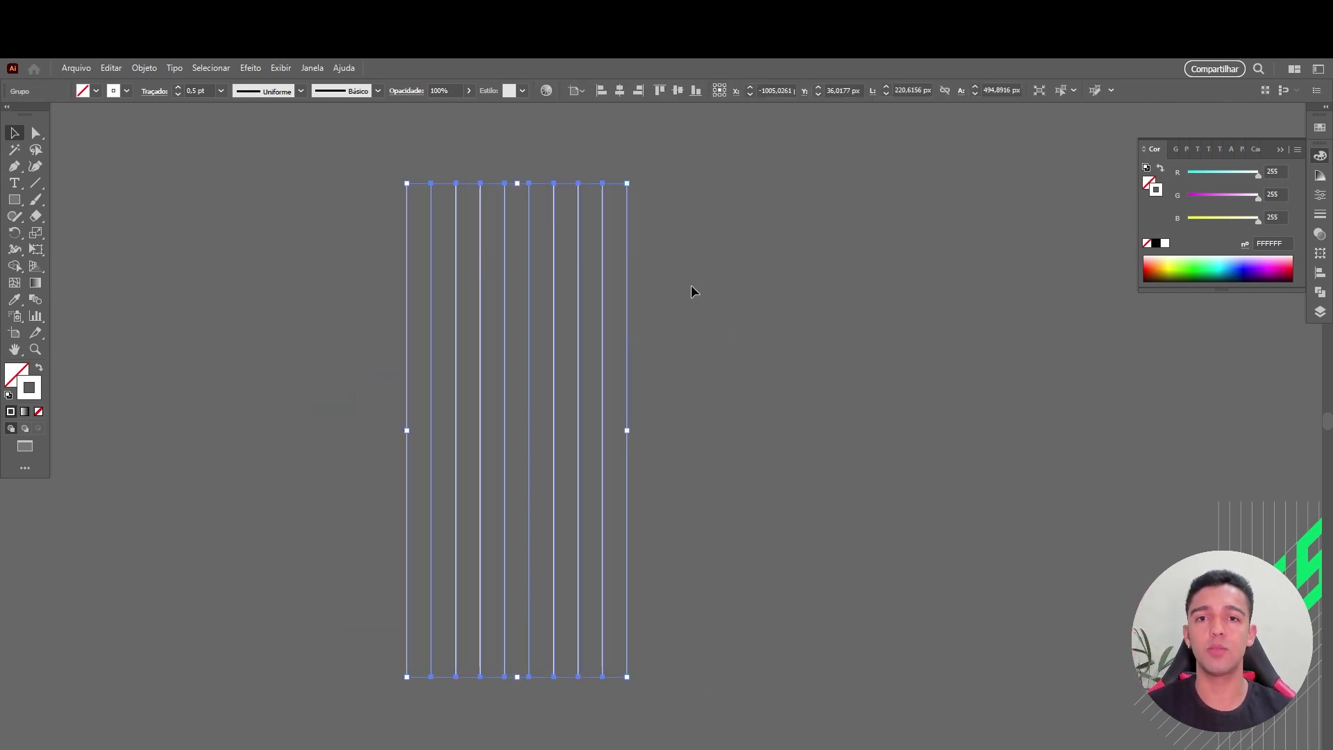
Rotate a copy of the line group by 30° using the Transform panel.
left_click(1319, 257)
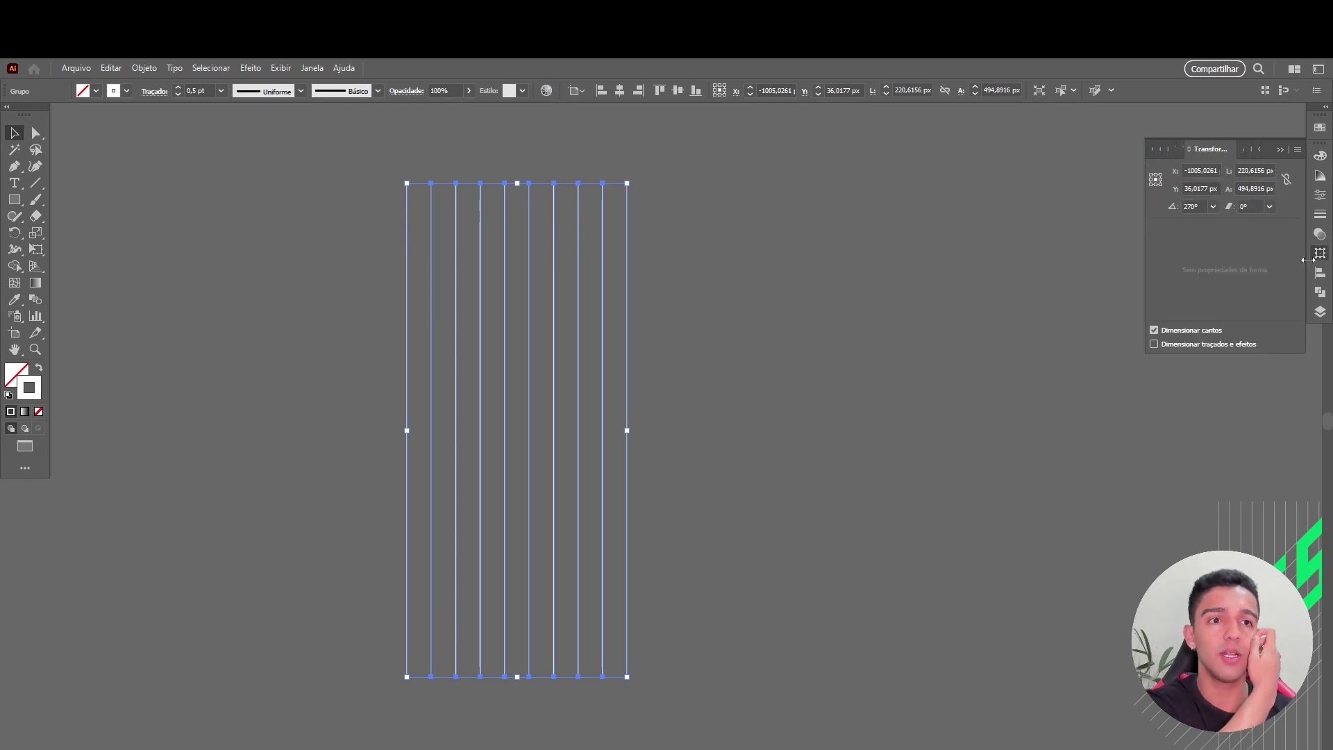
left_click(311, 67)
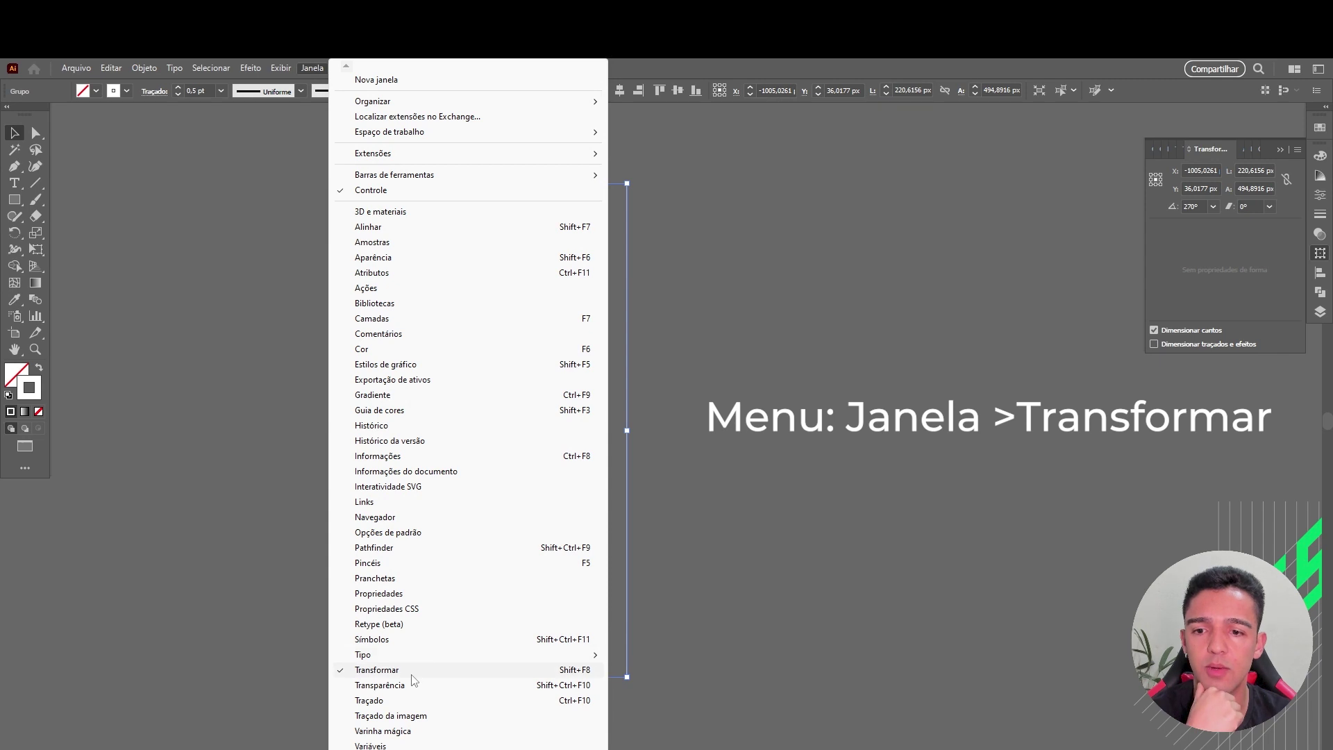
left_click(1043, 292)
type("3")
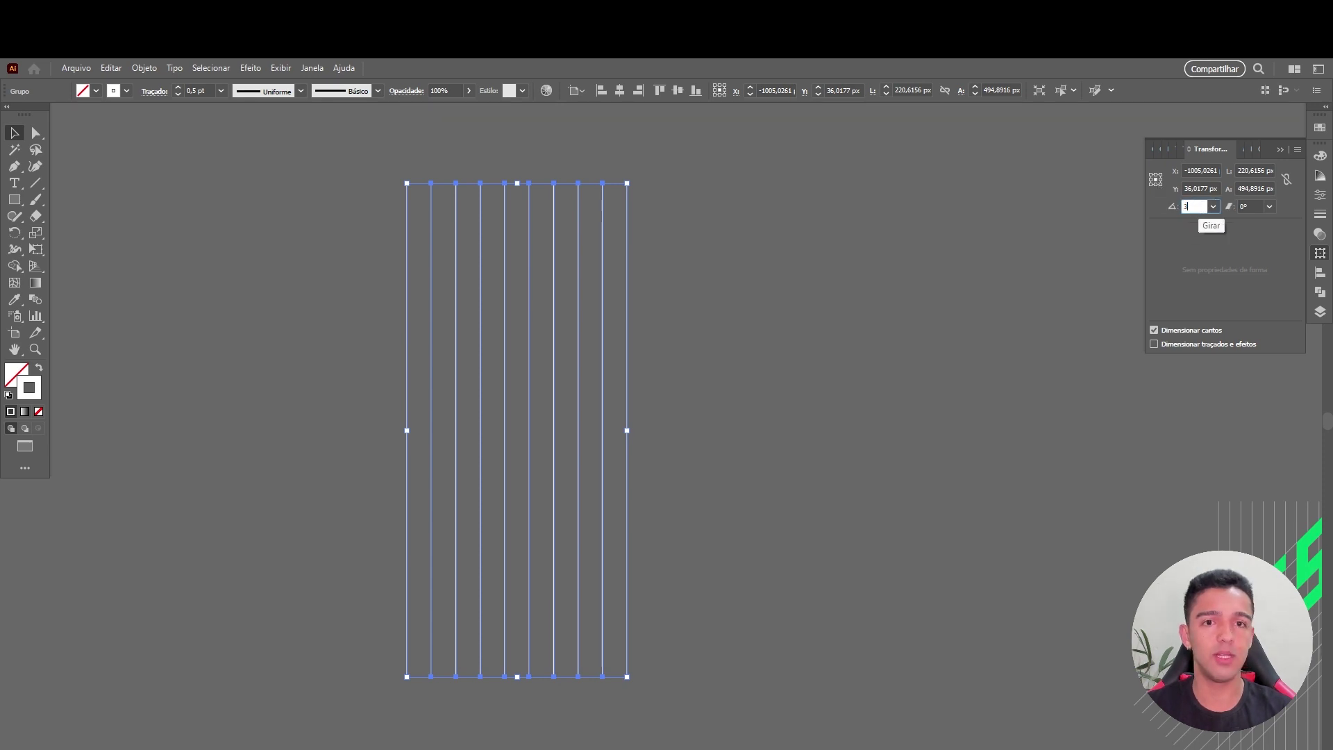
type("0")
key("alt+Return")
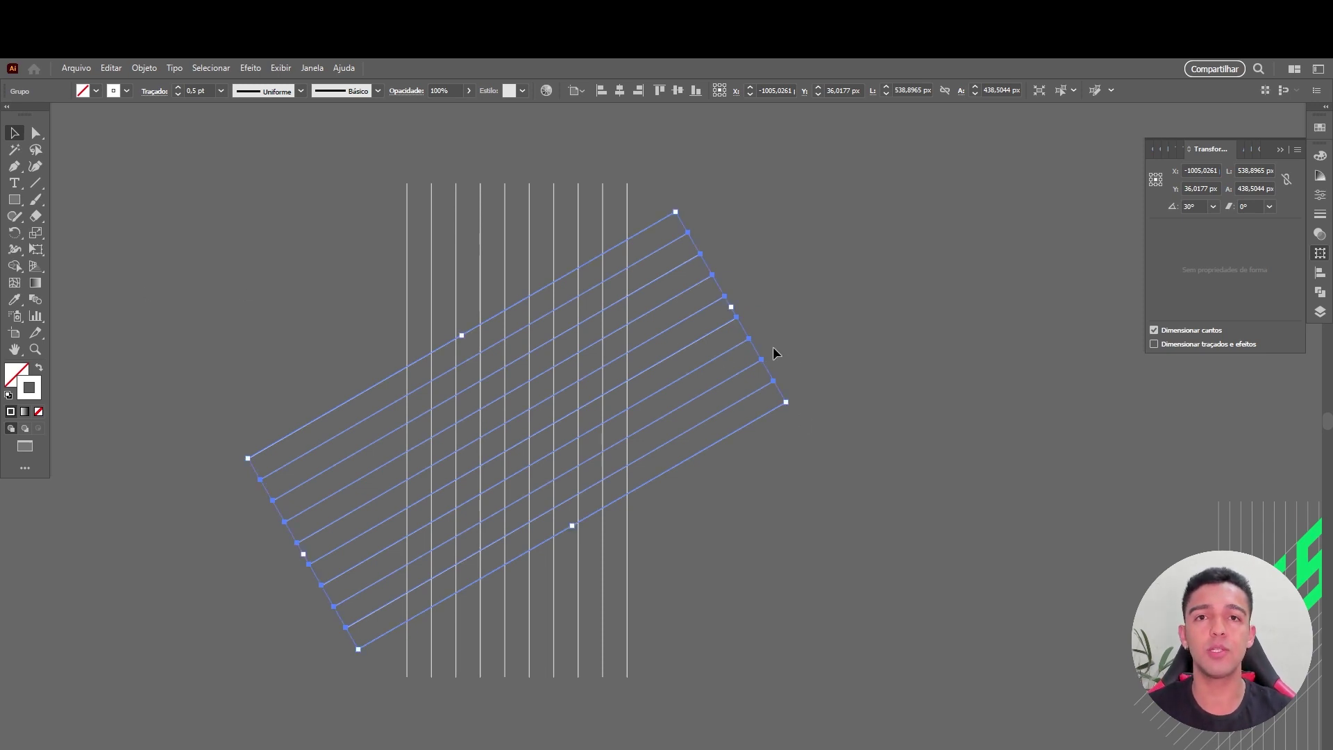
Reflect a copy of the slanted lines across the vertical axis, then select all grid lines.
right_click(687, 335)
mouse_move(736, 585)
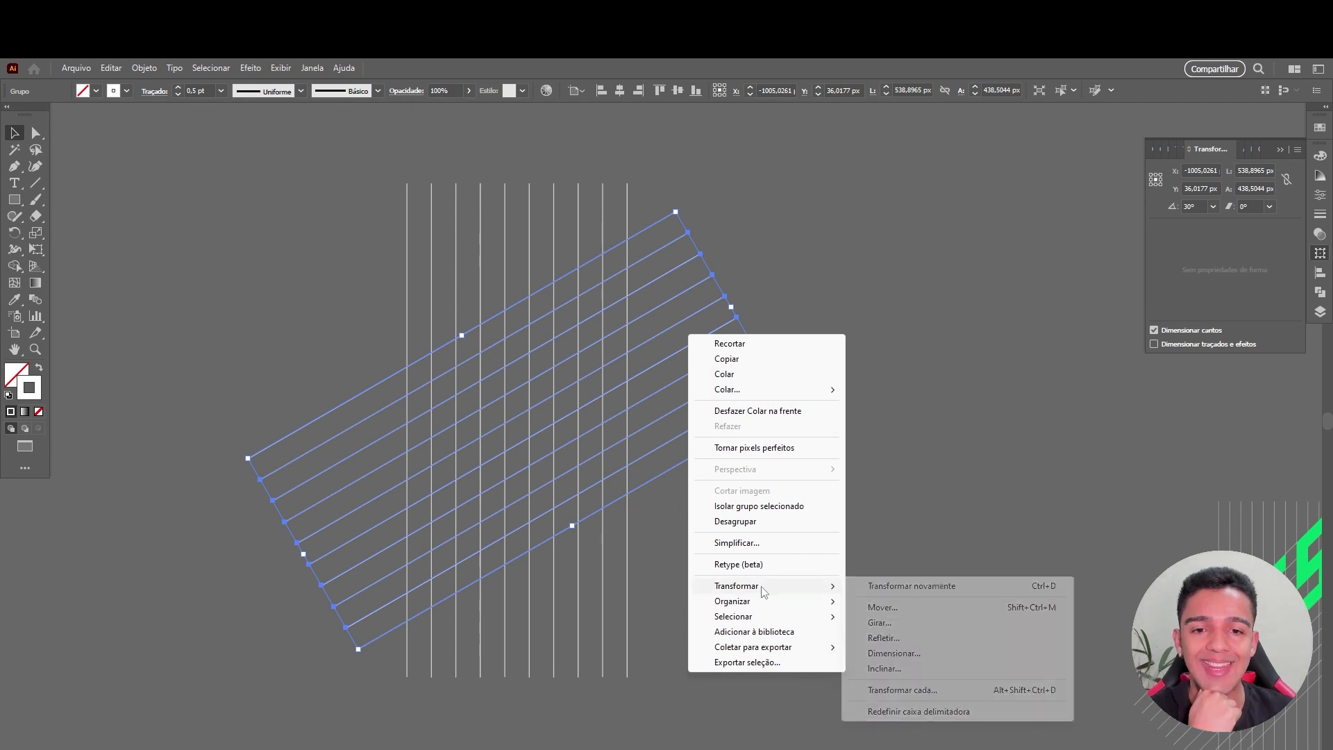
left_click(901, 638)
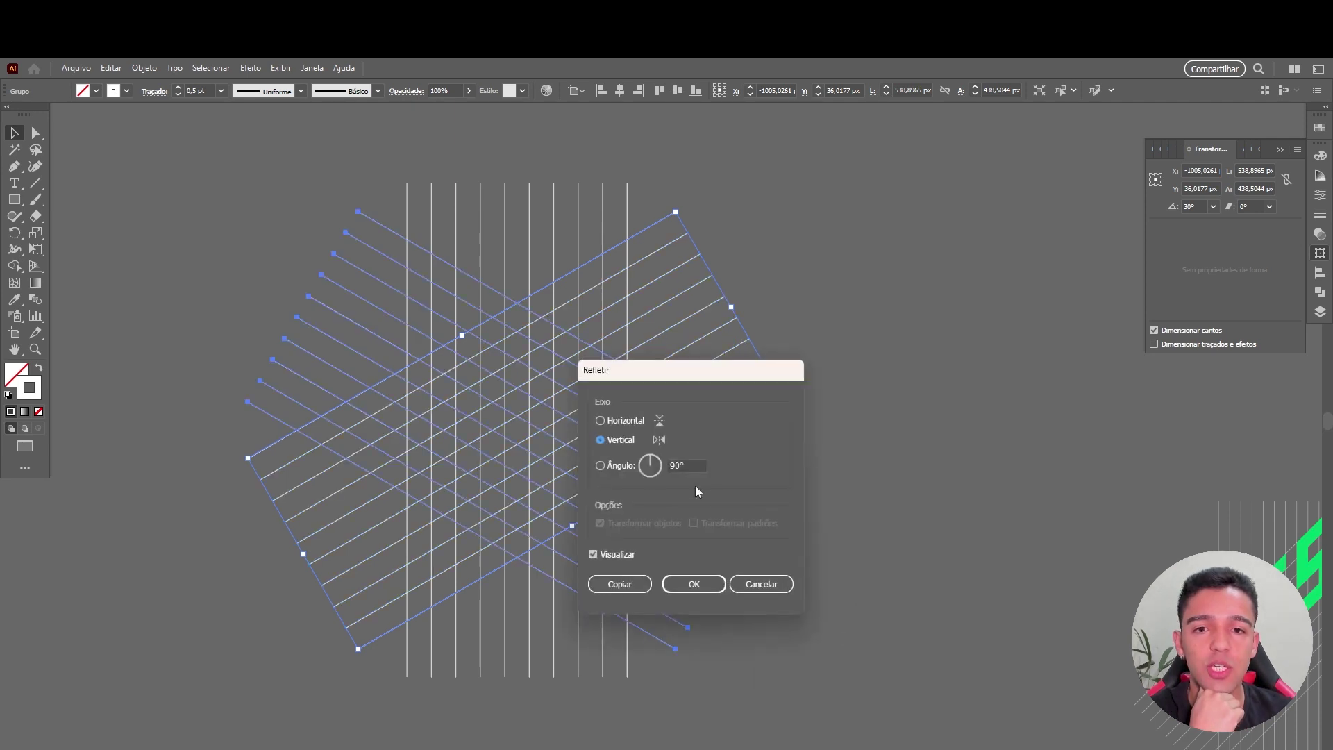
left_click(601, 439)
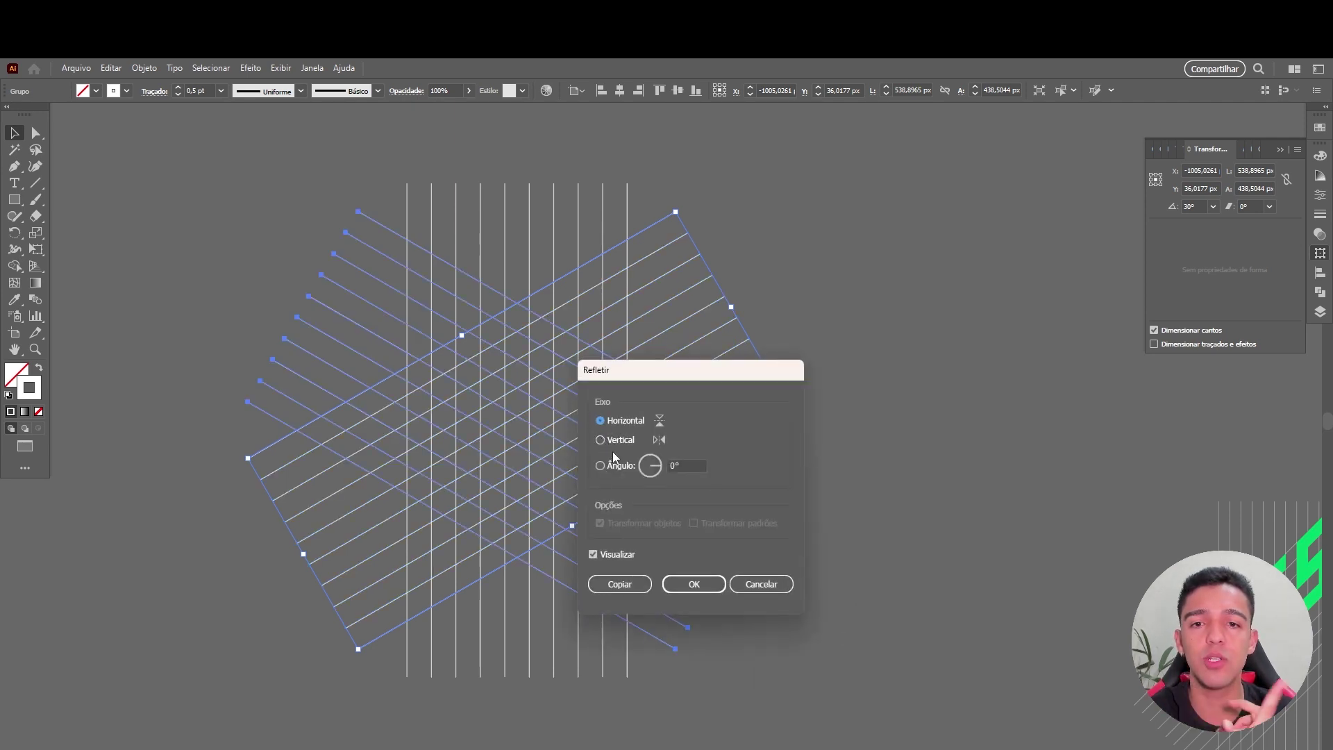
left_click(695, 584)
left_click_drag(894, 432, 98, 661)
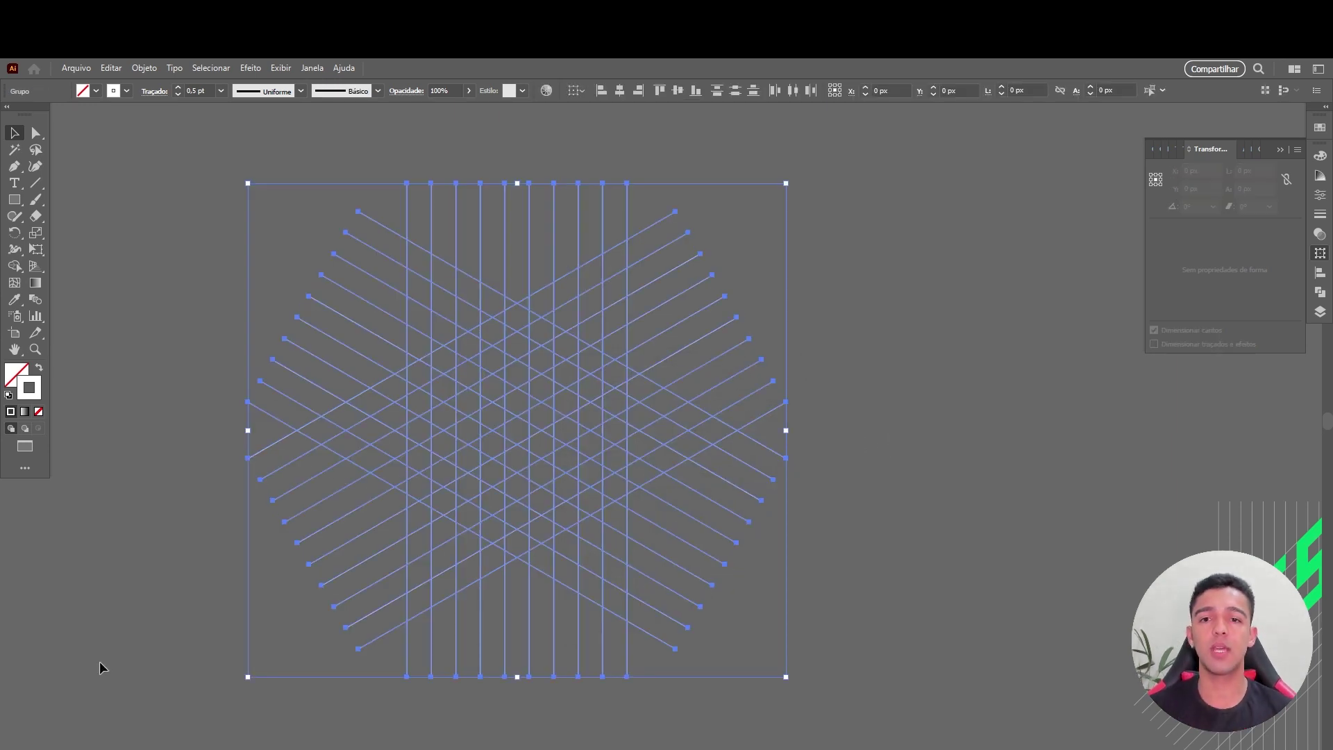
Group the grid, then Shape Builder a green diagonal bar with a downward leg forming an L.
key("ctrl+g")
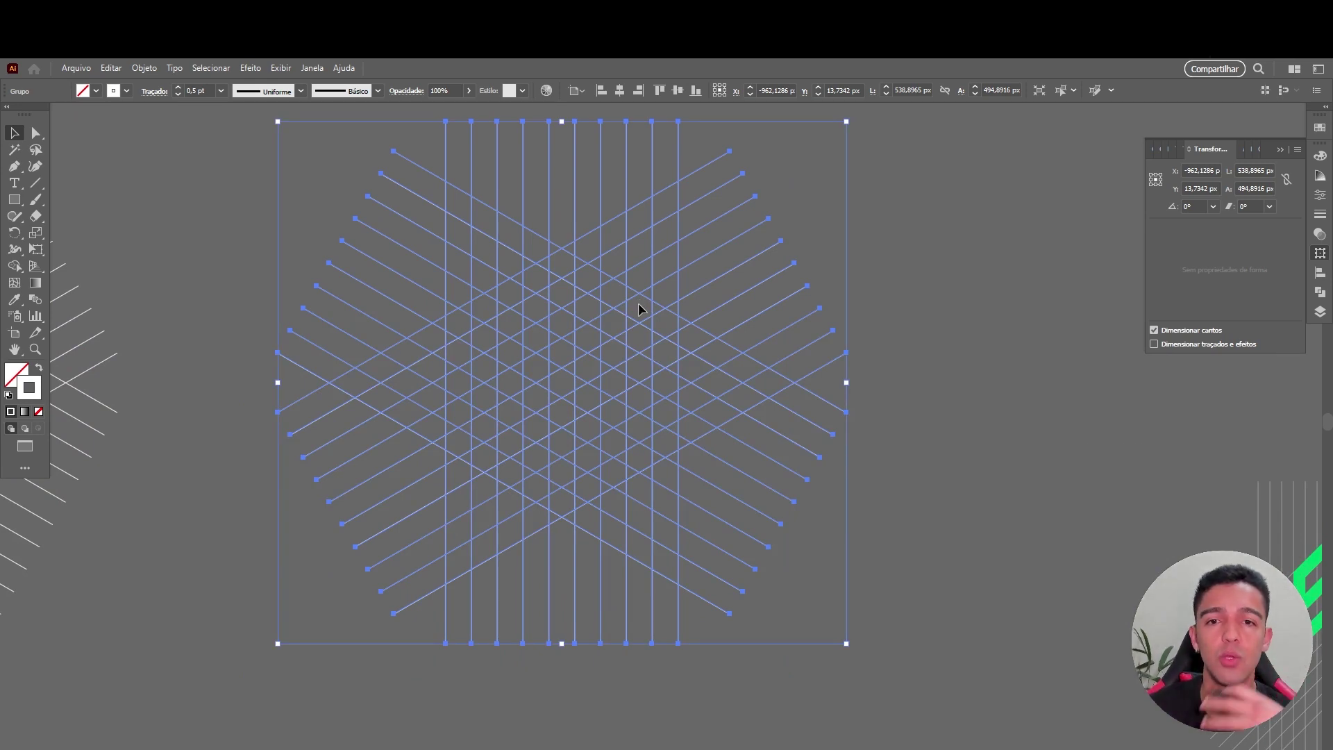
key("shift+m")
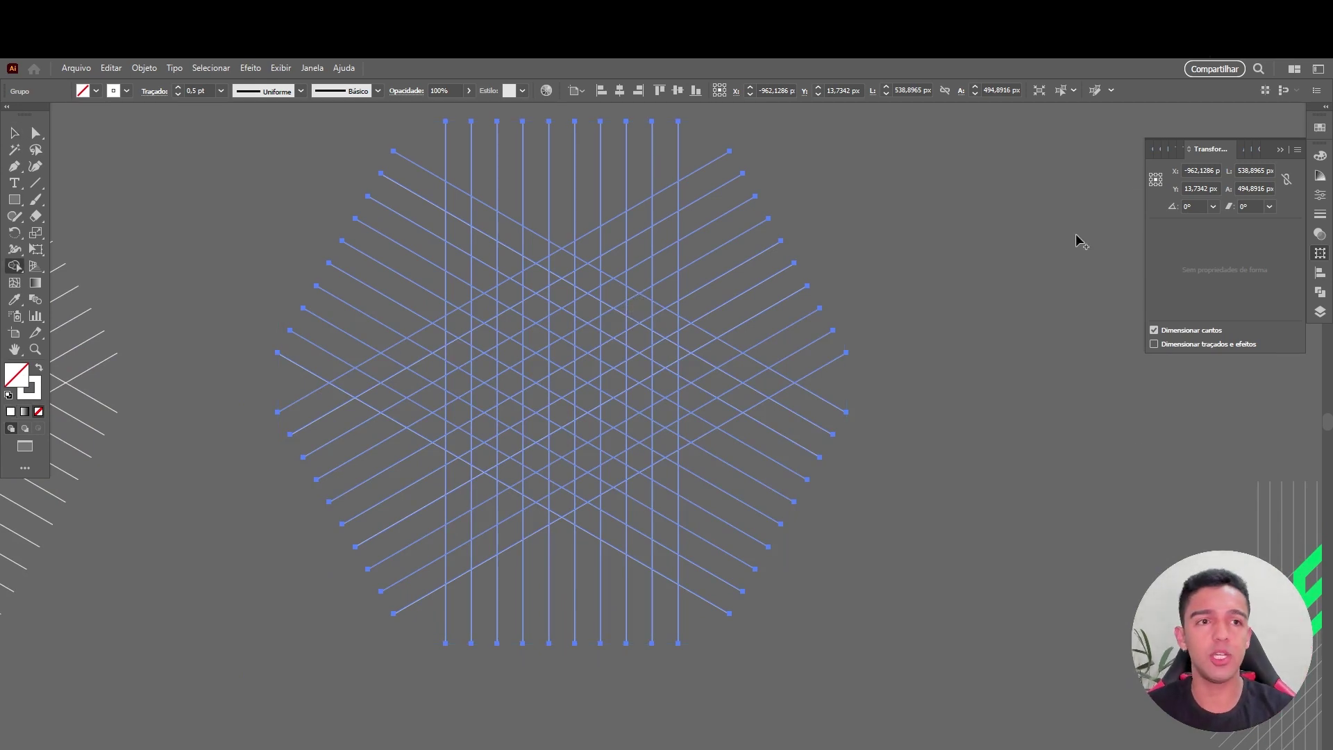
left_click(1206, 166)
left_click_drag(629, 246, 445, 341)
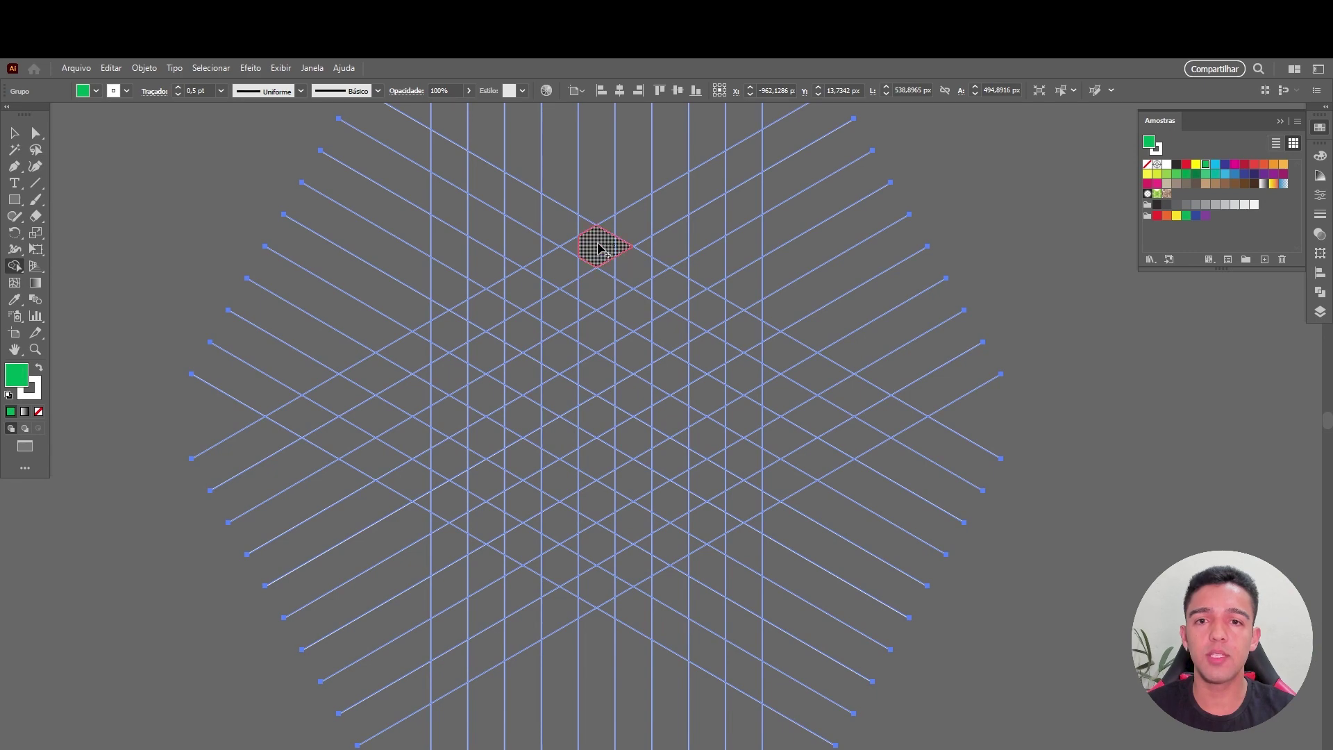
left_click_drag(554, 289, 587, 289)
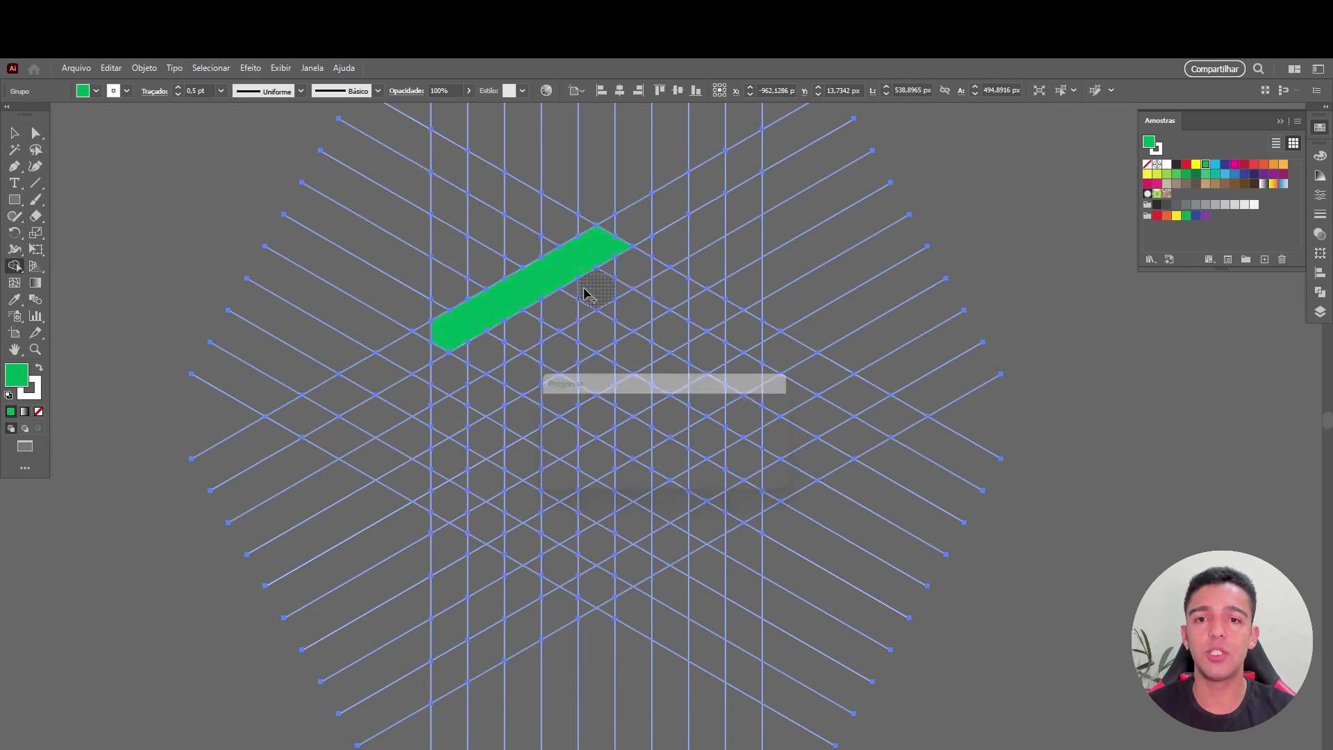
scroll(412, 329, "up", 3)
left_click_drag(484, 423, 486, 514)
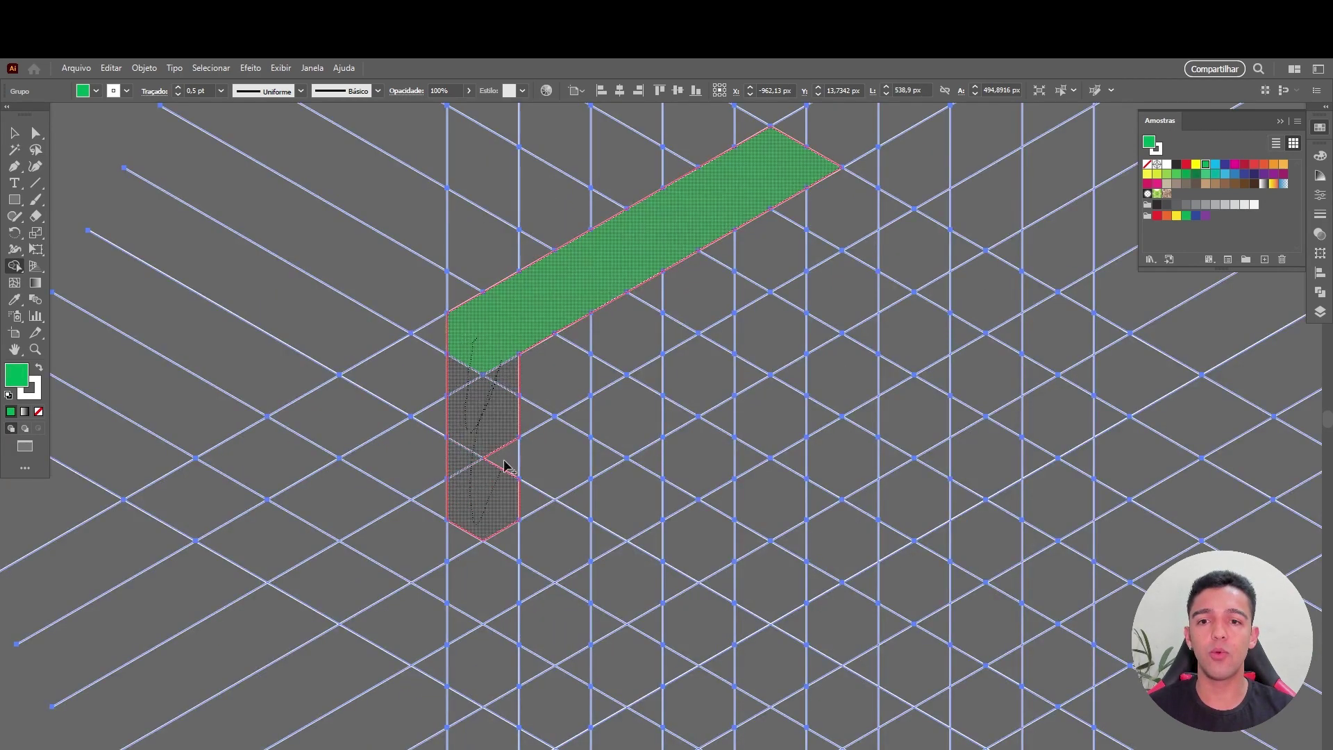
scroll(486, 486, "down", 3)
scroll(347, 542, "down", 3)
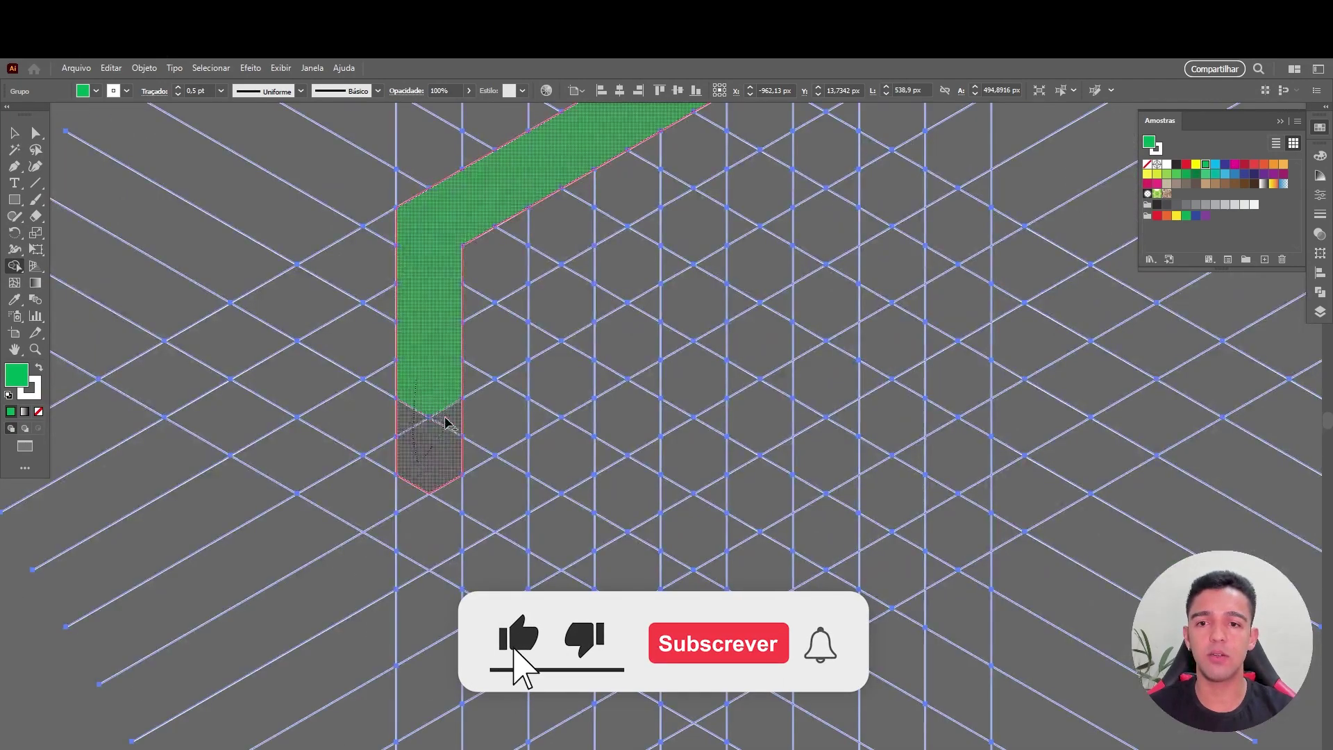
Extend the green L's leg downward and continue the band through the lower grid cells.
left_click(429, 448)
left_click(432, 534)
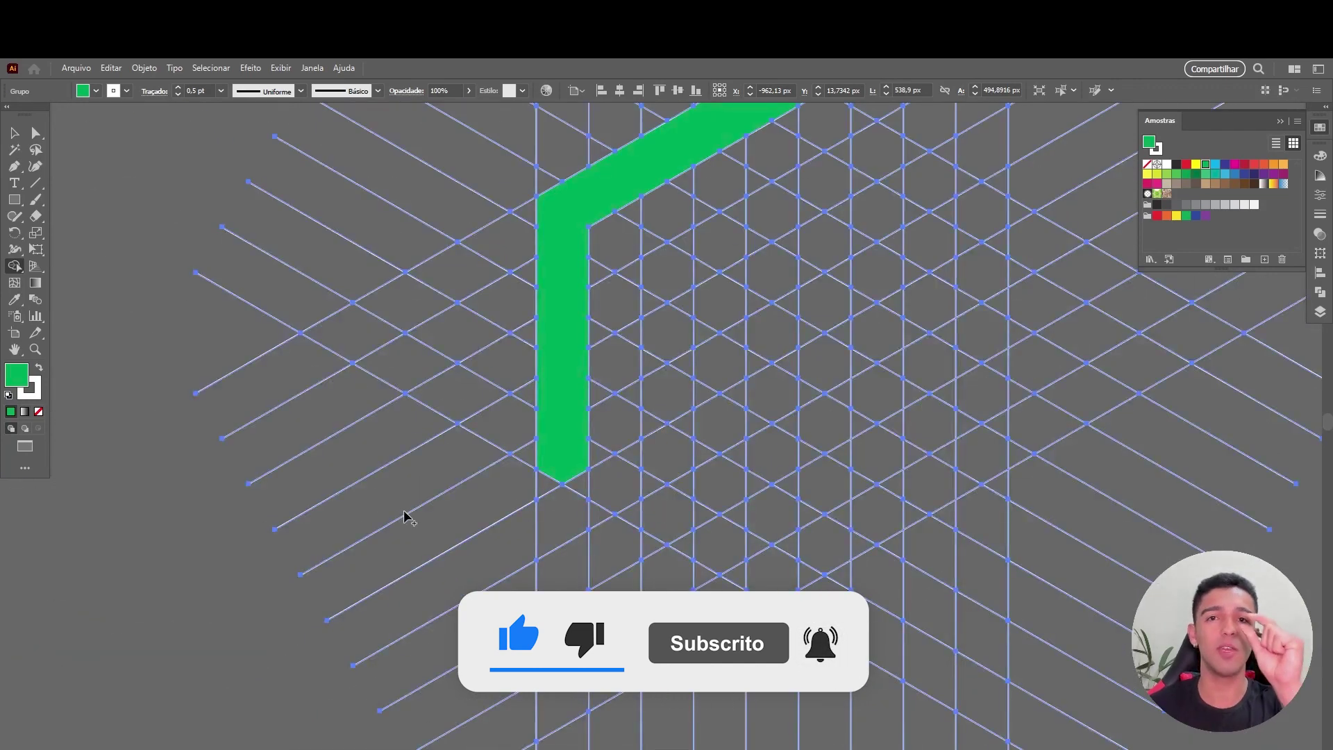
left_click(681, 471, "alt")
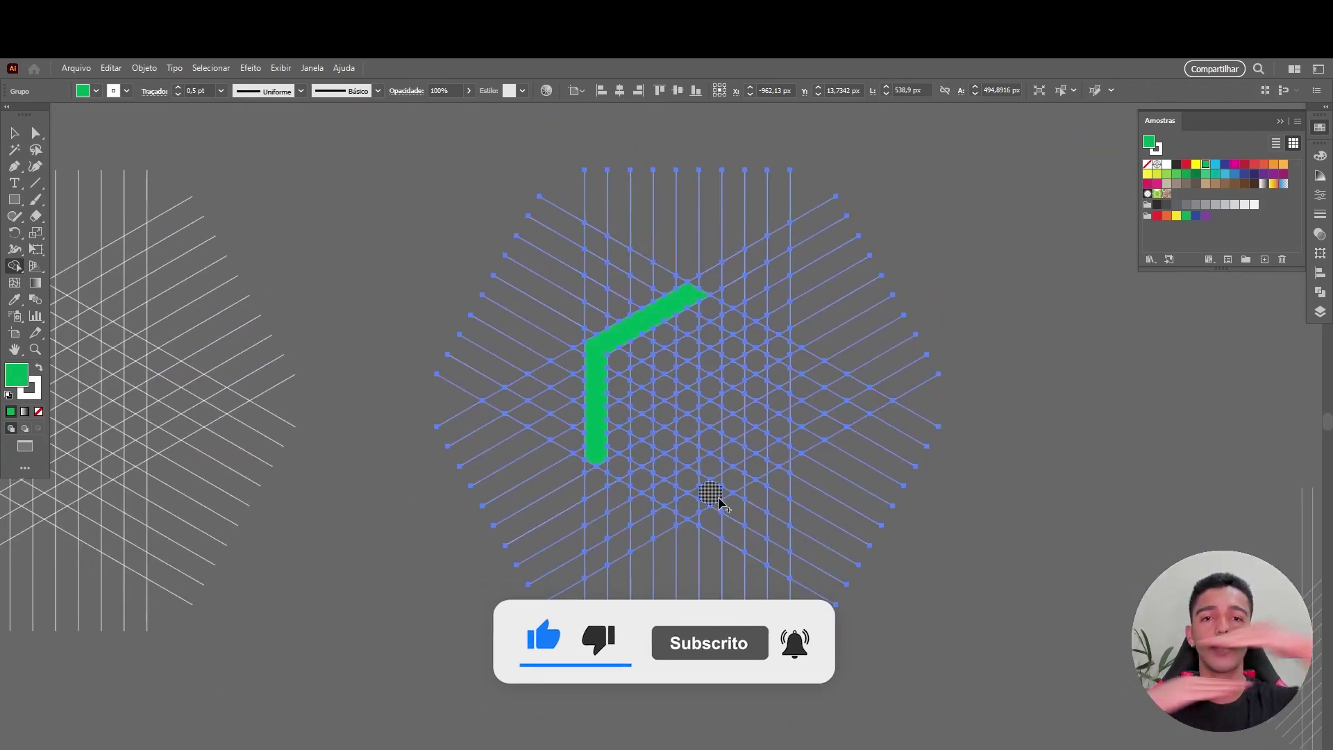
scroll(629, 424, "up", 3)
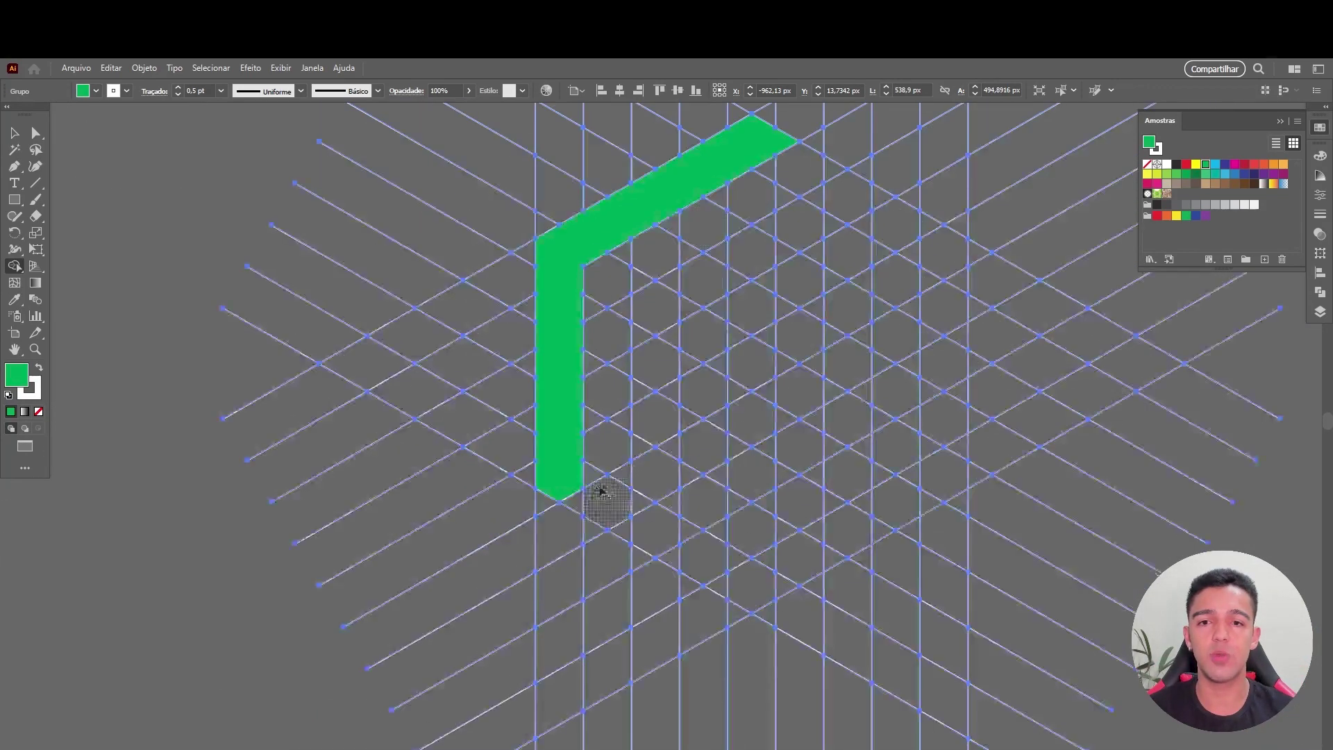
mouse_move(579, 490)
left_mouse_down()
mouse_move(737, 575)
mouse_move(916, 506)
mouse_move(952, 363)
mouse_move(950, 261)
mouse_move(824, 170)
mouse_move(771, 150)
left_mouse_up()
scroll(657, 517, "up", 2)
Merge the bottom, right side and notched edge cells to close the hexagon ring.
mouse_move(535, 445)
left_mouse_down()
mouse_move(648, 468)
mouse_move(724, 559)
left_mouse_up()
mouse_move(818, 597)
left_mouse_down()
mouse_move(898, 590)
mouse_move(1041, 524)
mouse_move(794, 528)
mouse_move(885, 452)
mouse_move(932, 336)
left_mouse_up()
scroll(931, 336, "up", 3)
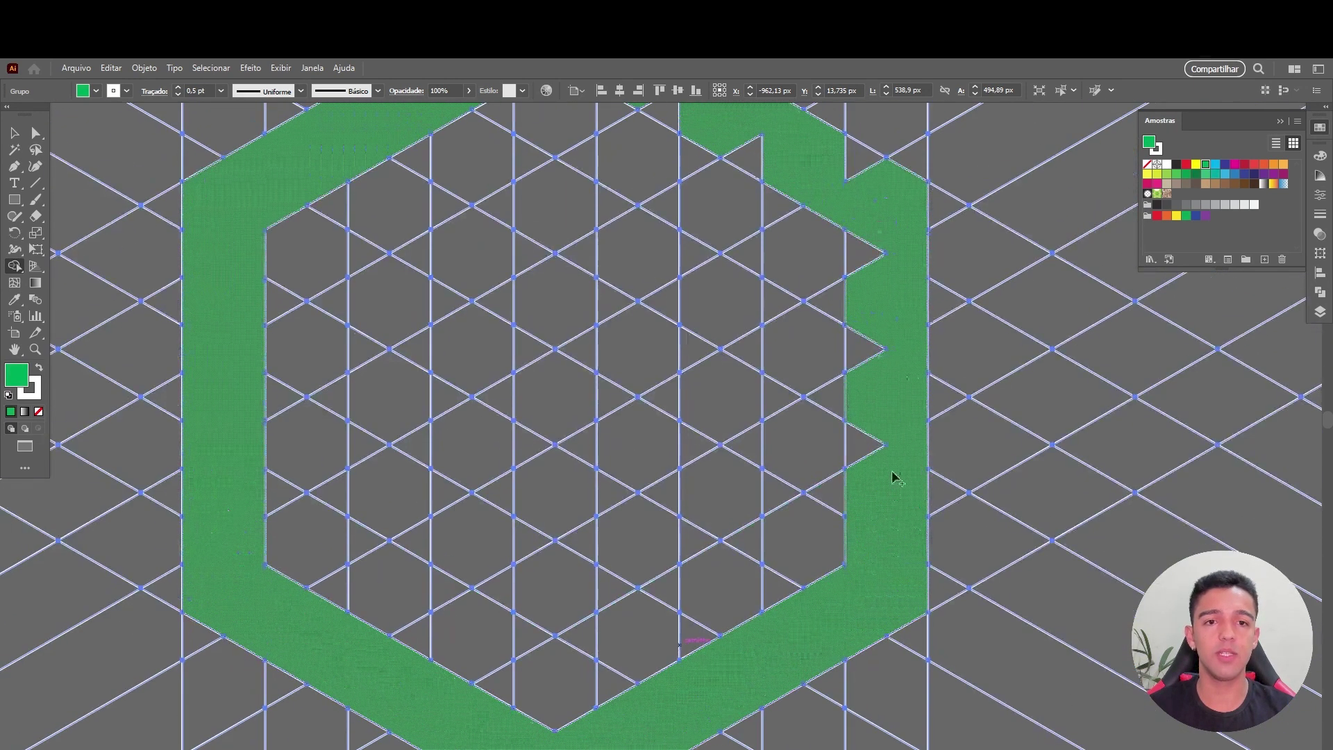
mouse_move(625, 262)
left_mouse_down()
mouse_move(708, 295)
mouse_move(885, 407)
left_mouse_up()
left_click(885, 407, "ctrl+alt")
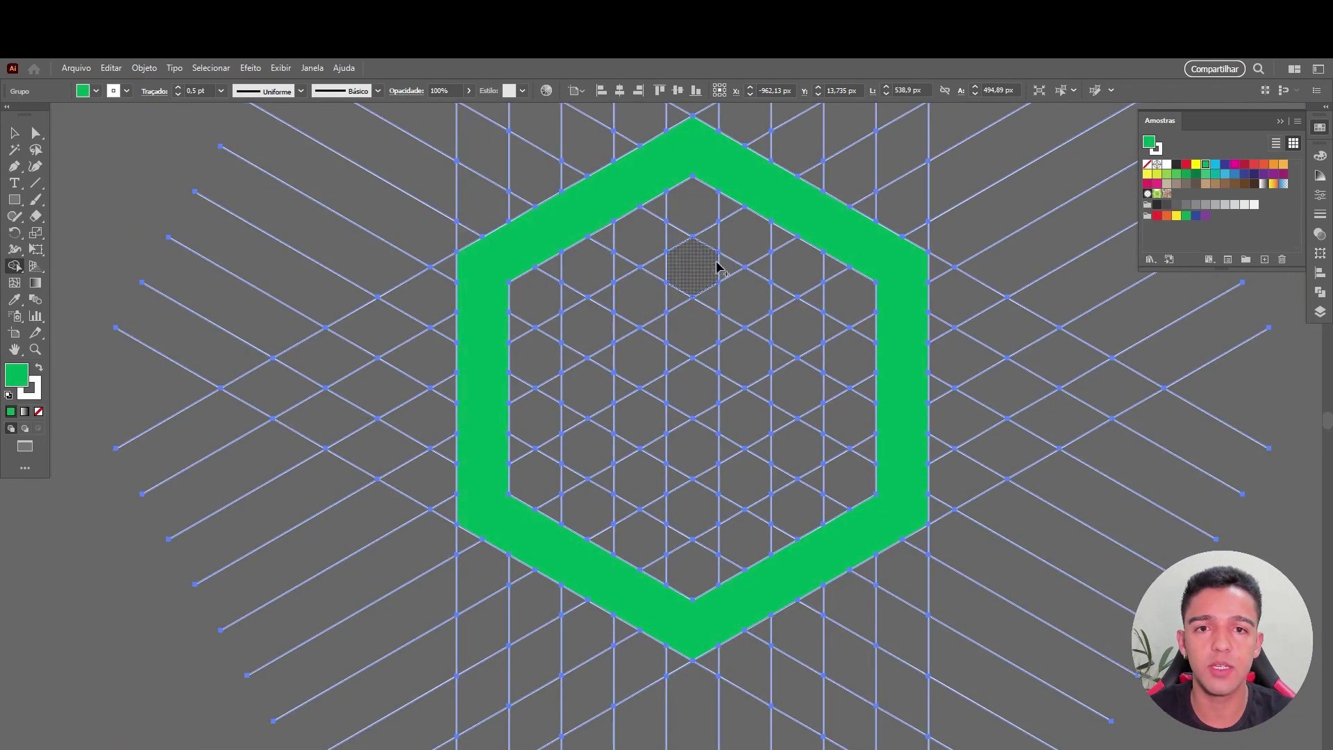
left_click_drag(718, 267, 696, 290)
Shape Builder three parallel green diagonal bars inside the ring, undoing one misplaced bar.
left_click_drag(554, 331, 720, 281)
key("ctrl+z")
left_click_drag(687, 395, 797, 332)
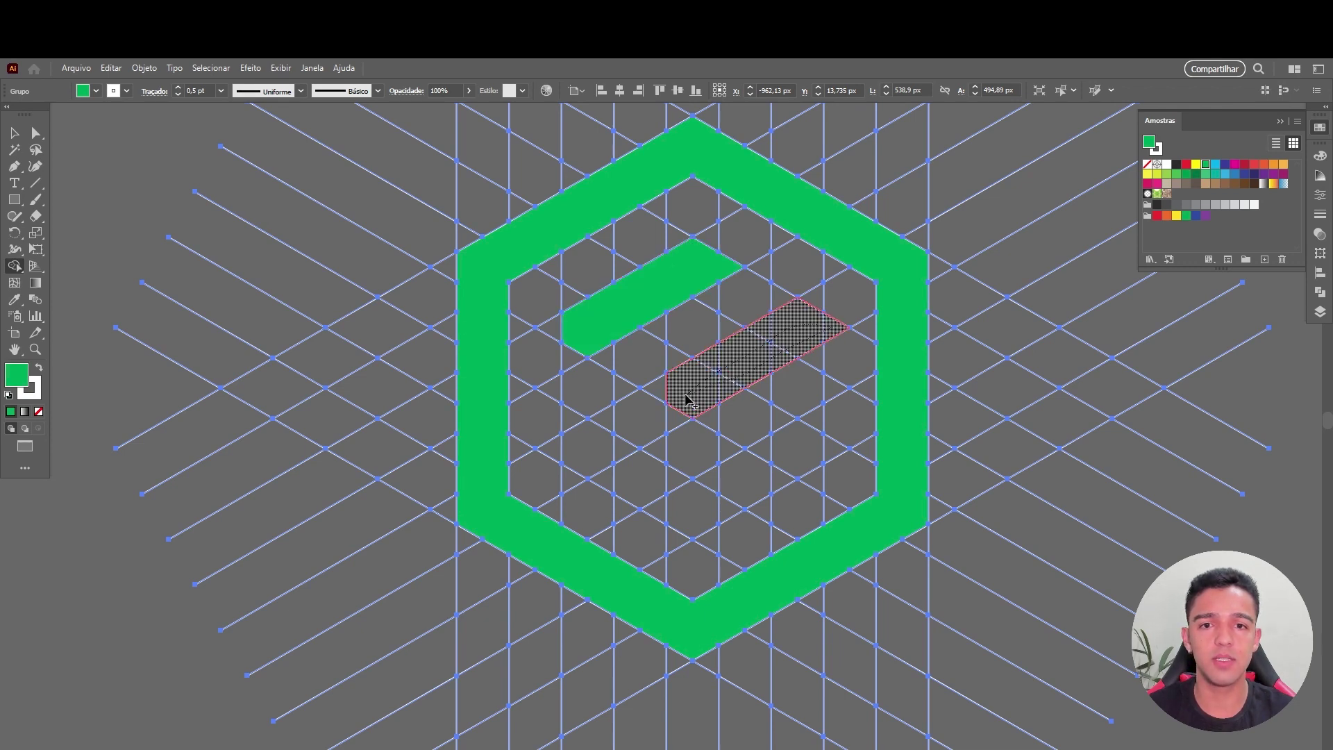
left_click_drag(686, 399, 653, 389)
left_click_drag(715, 271, 552, 326)
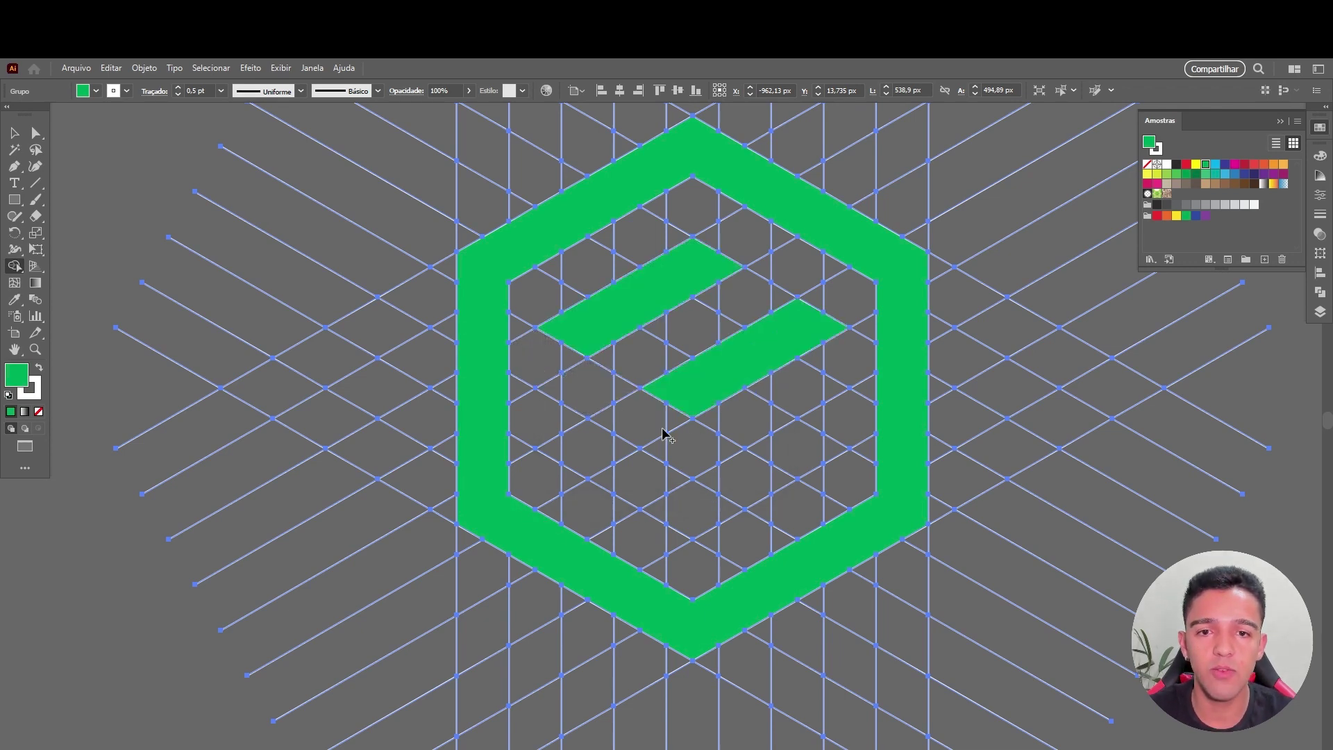
left_click_drag(659, 406, 622, 420)
left_click(745, 359)
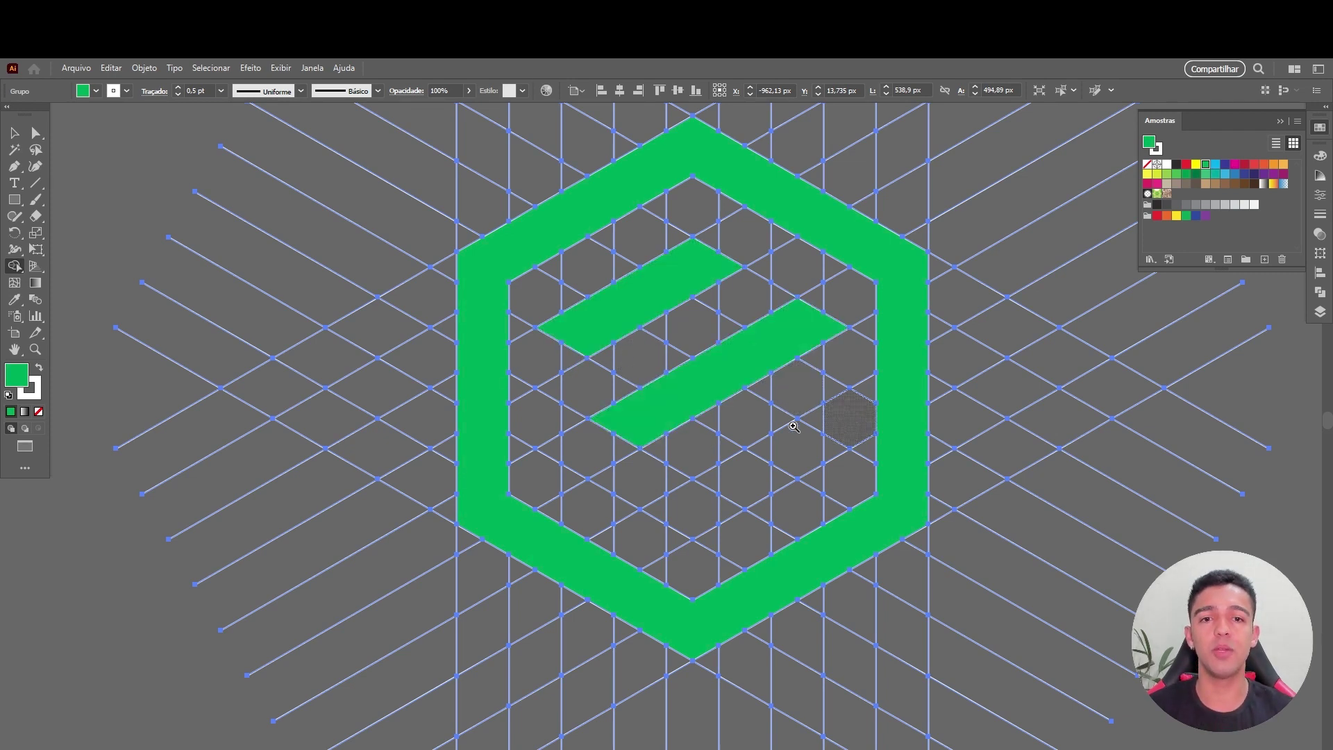
mouse_move(820, 427)
left_mouse_down()
mouse_move(817, 446)
mouse_move(692, 510)
left_mouse_up()
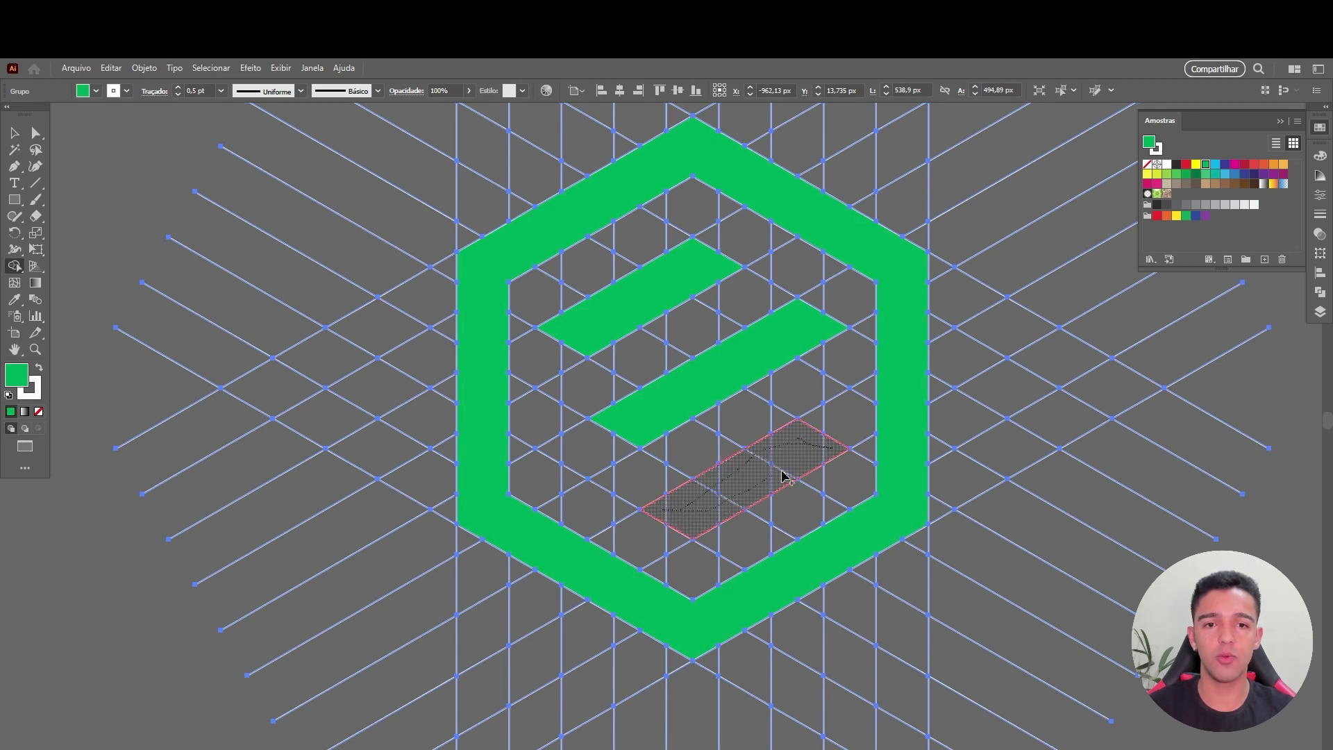
left_click_drag(784, 476, 788, 479)
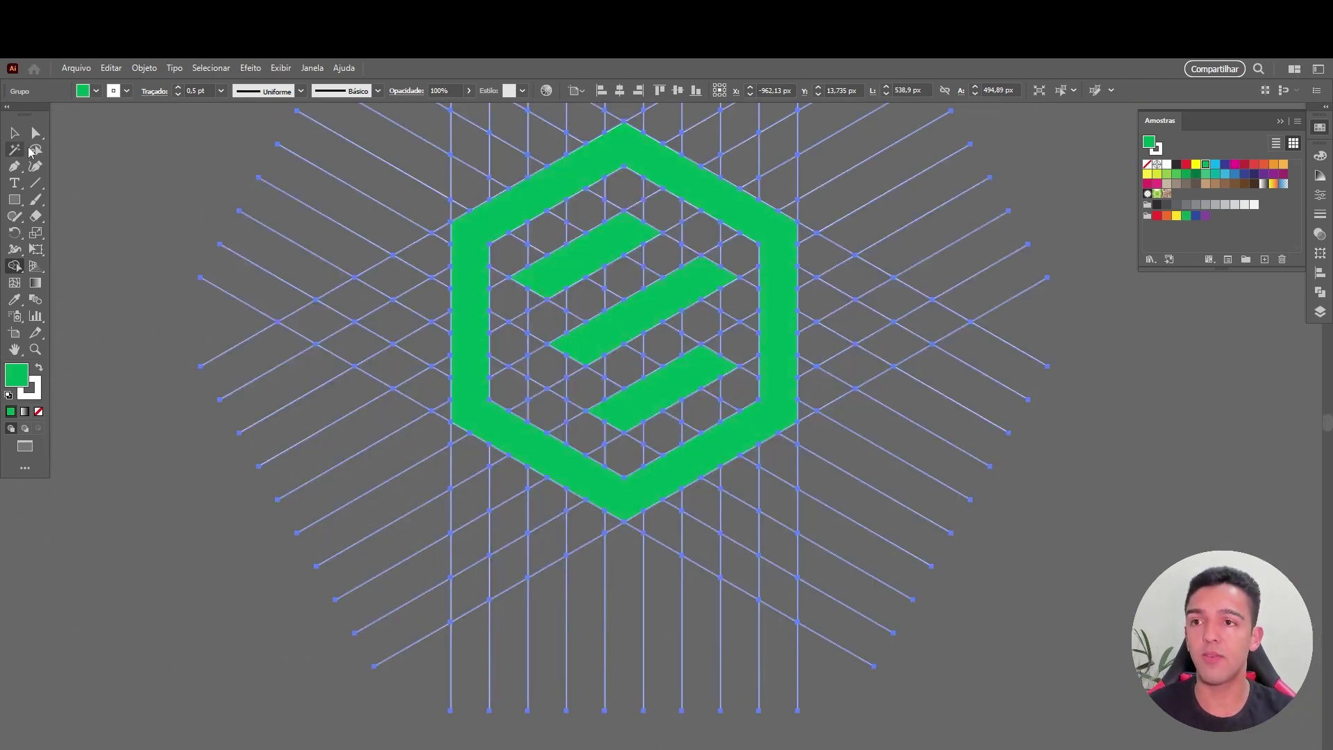
Direct-select the hexagon ring together with the top and bottom bars.
left_click(36, 134)
scroll(584, 315, "down", 1)
left_click(530, 351)
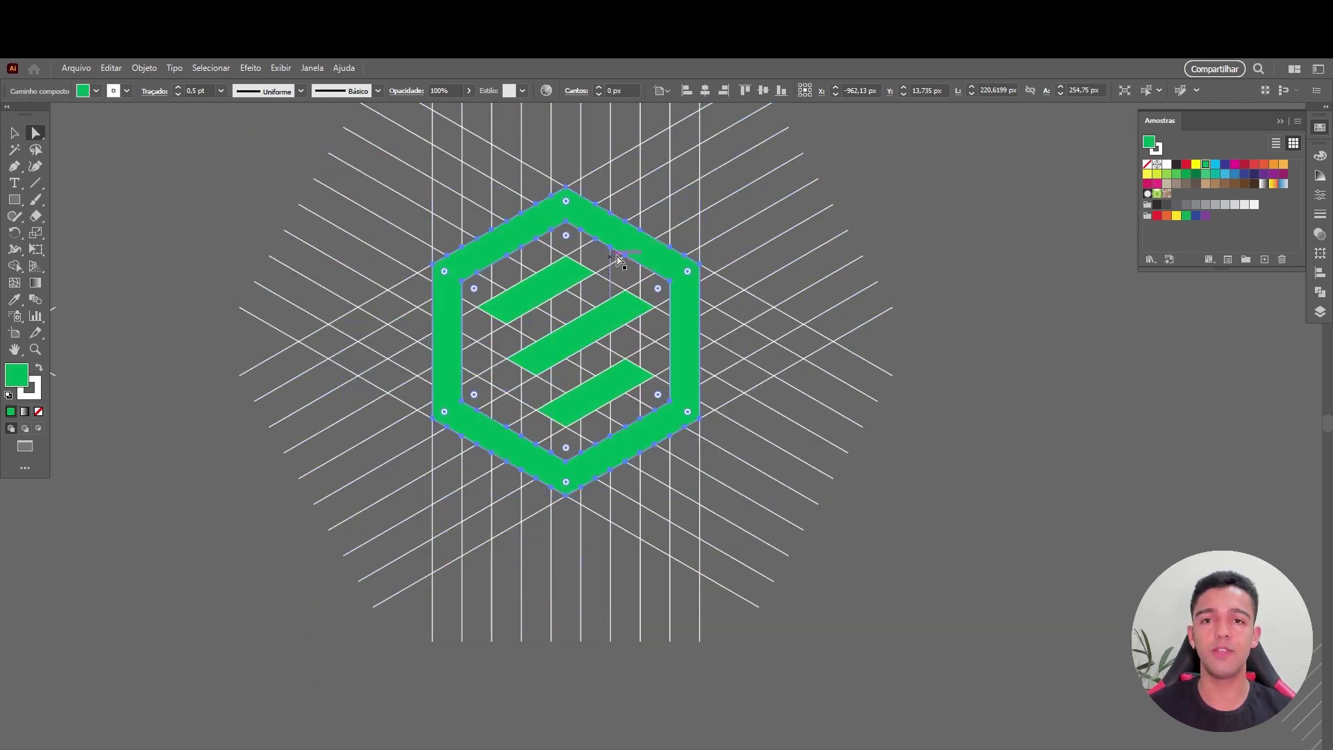
left_click(566, 281, "shift")
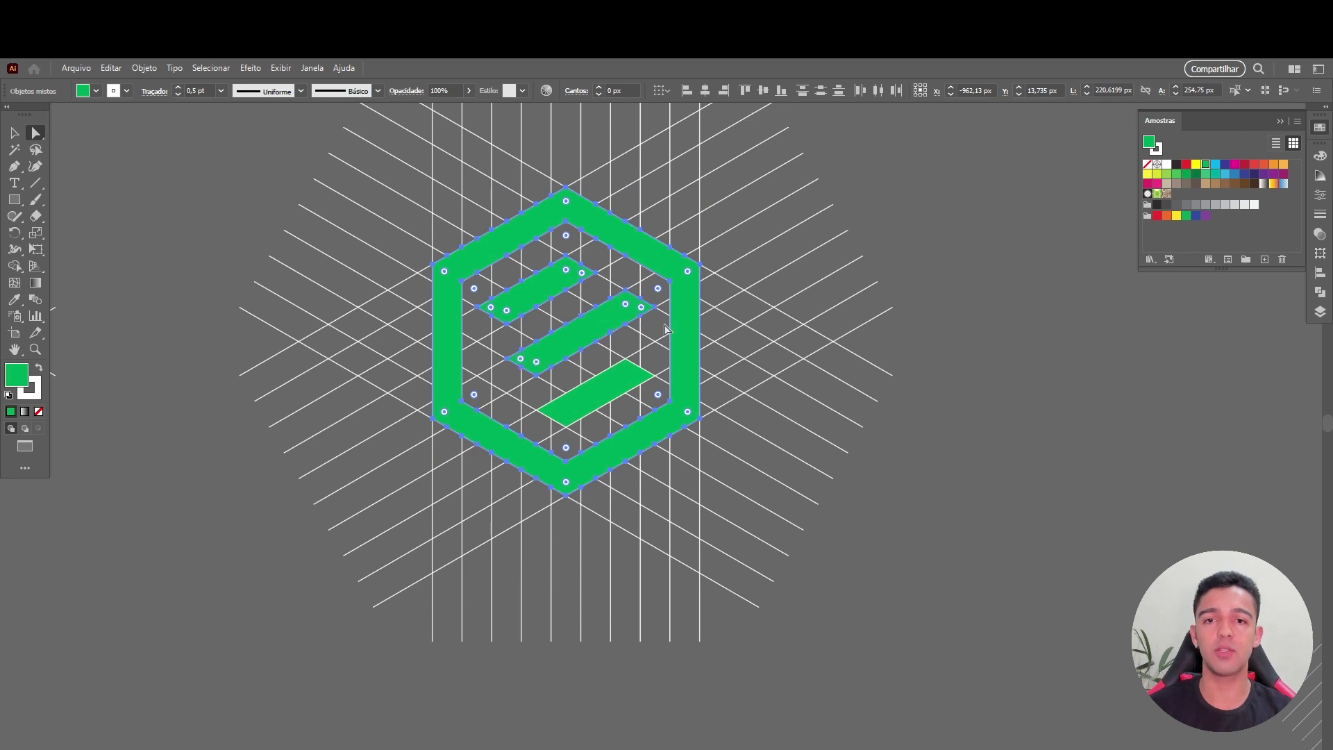
left_click(659, 376, "shift")
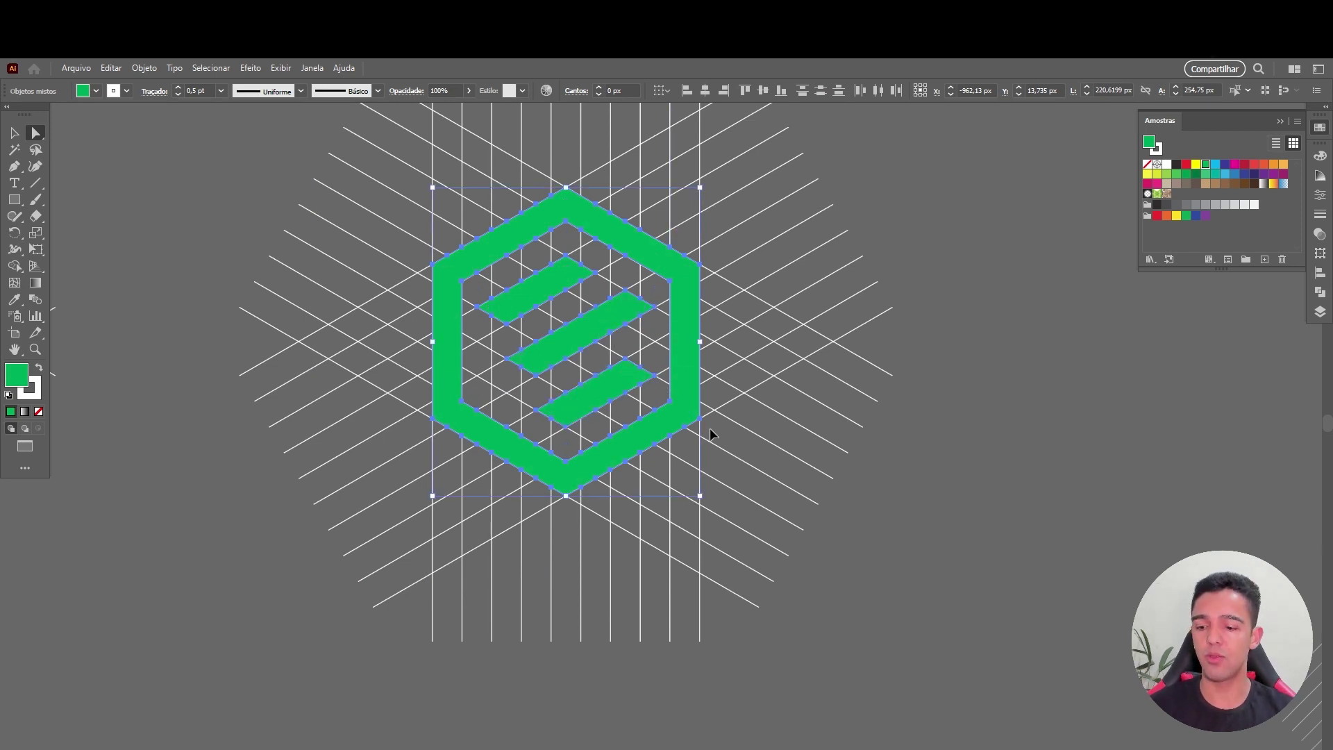
scroll(486, 430, "right", 10)
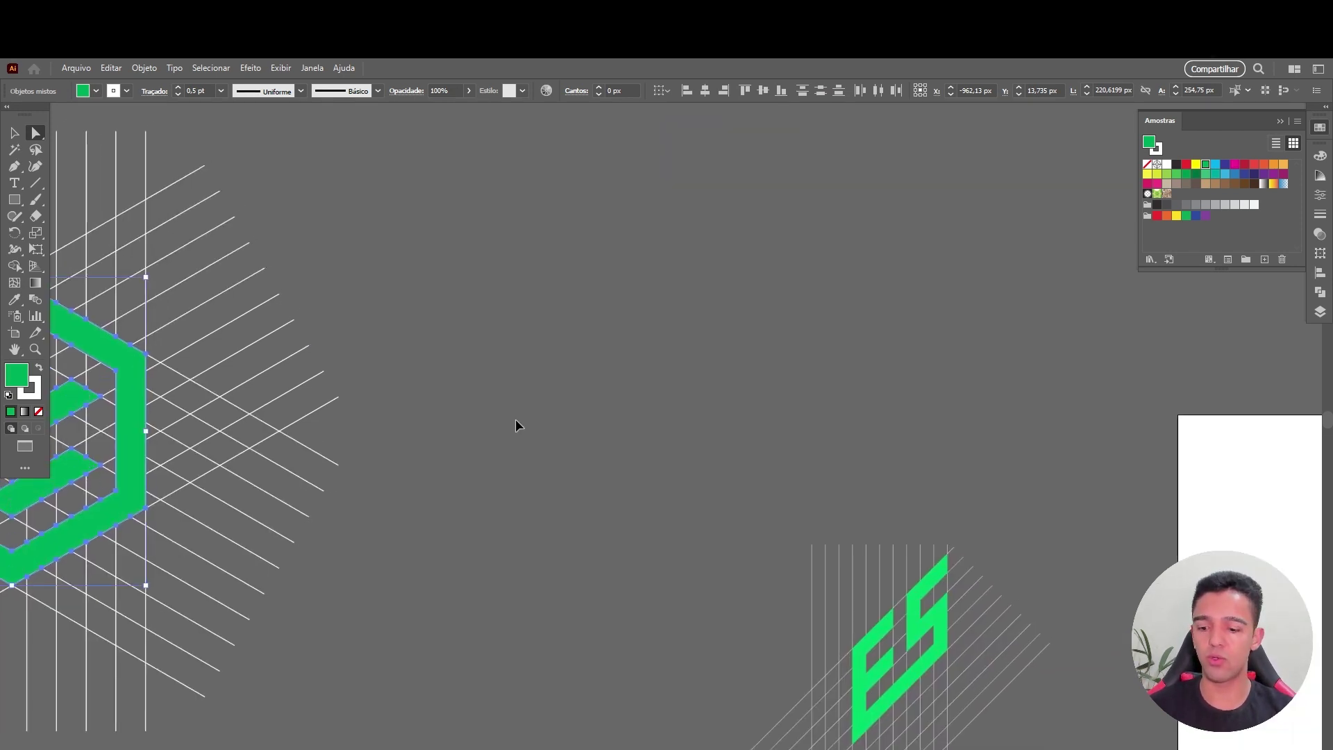
Paste a duplicate of the hexagon logo and move it up and left.
key("ctrl+v")
key("ctrl+g")
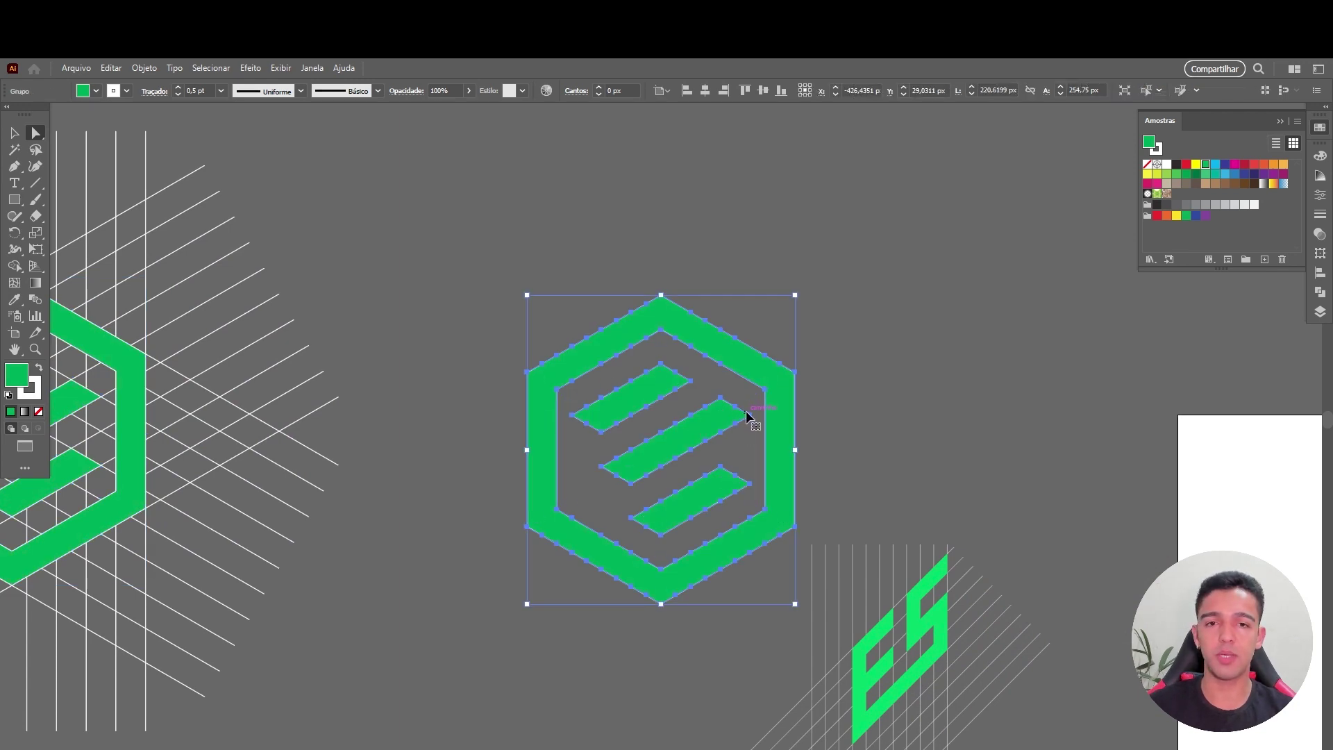
key("v")
left_click_drag(722, 334, 685, 192)
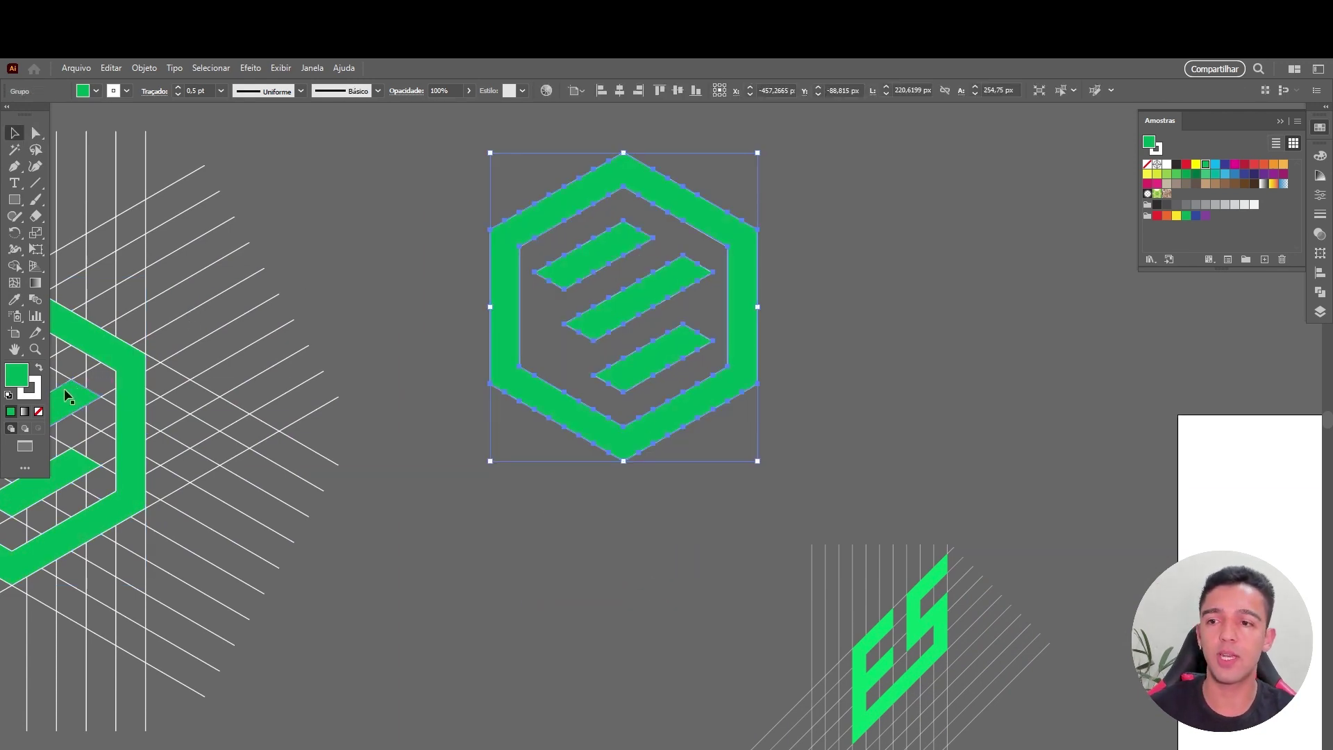
Give the duplicate logo no stroke and a white FFFFFF fill, then deselect.
left_click(39, 388)
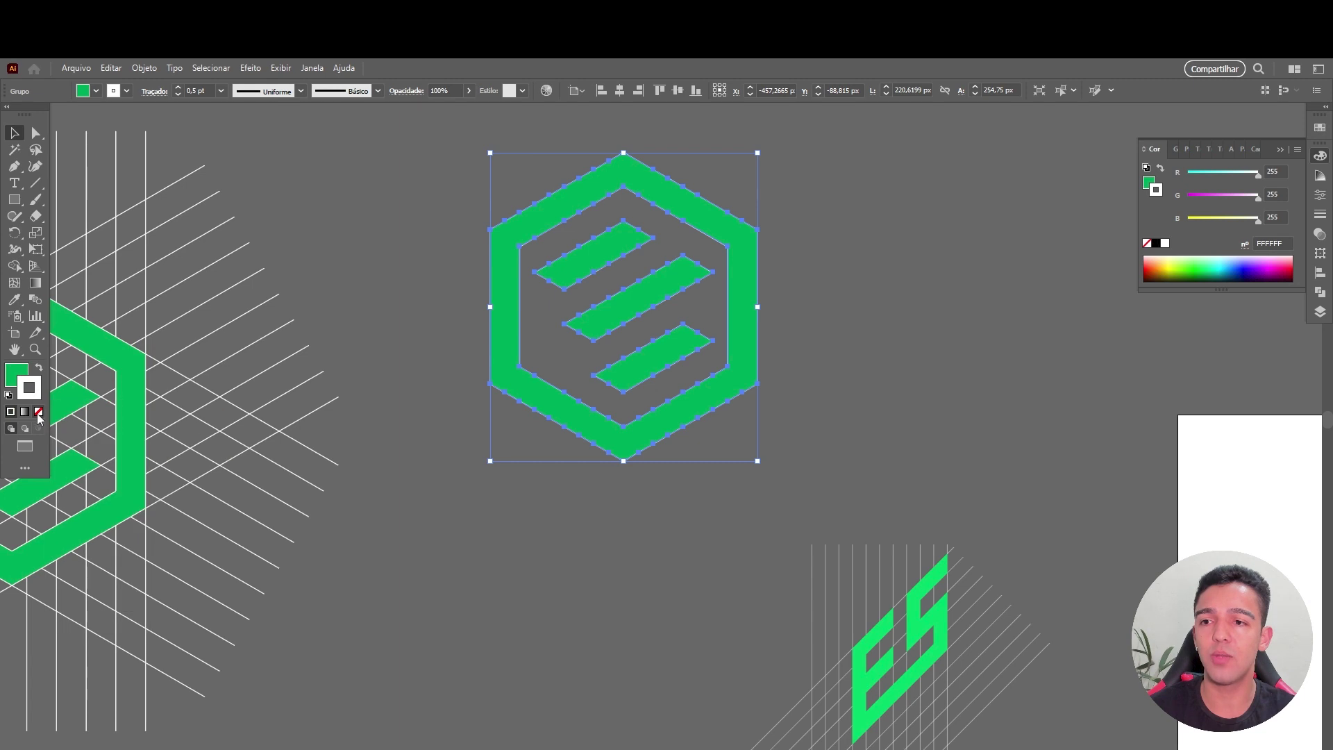
left_click(39, 412)
key("x")
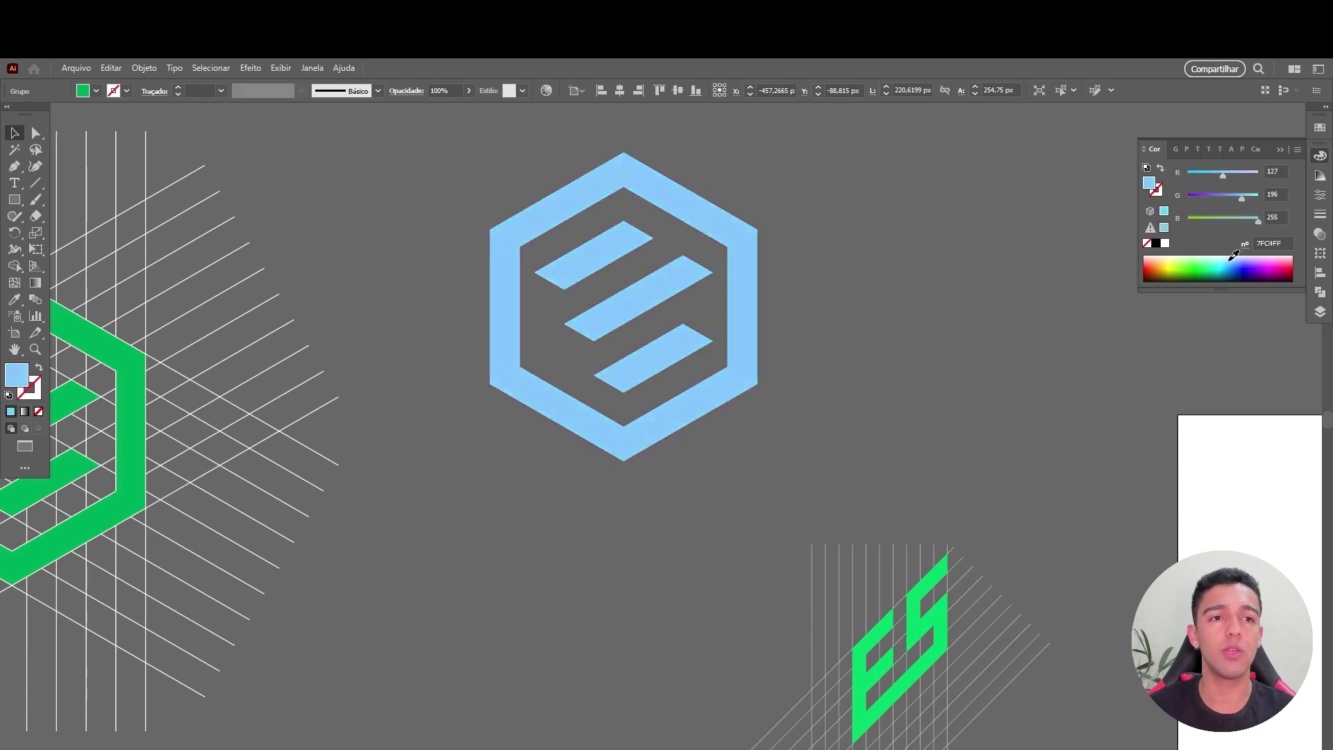
left_click_drag(1194, 259, 1157, 257)
left_click(1165, 243)
left_click(857, 319)
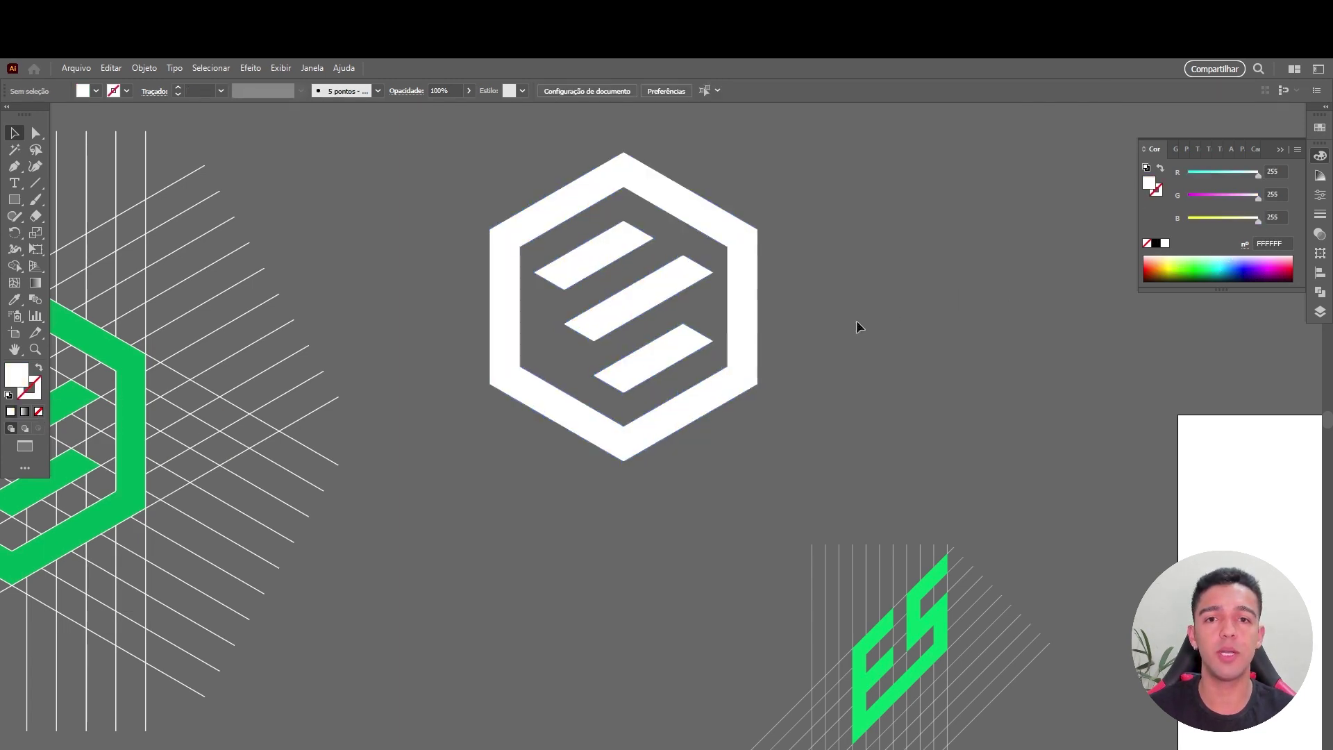
Bring the left line grid into view and ungroup it.
scroll(735, 346, "down", 3)
scroll(573, 443, "down", 3)
scroll(560, 426, "right", 3)
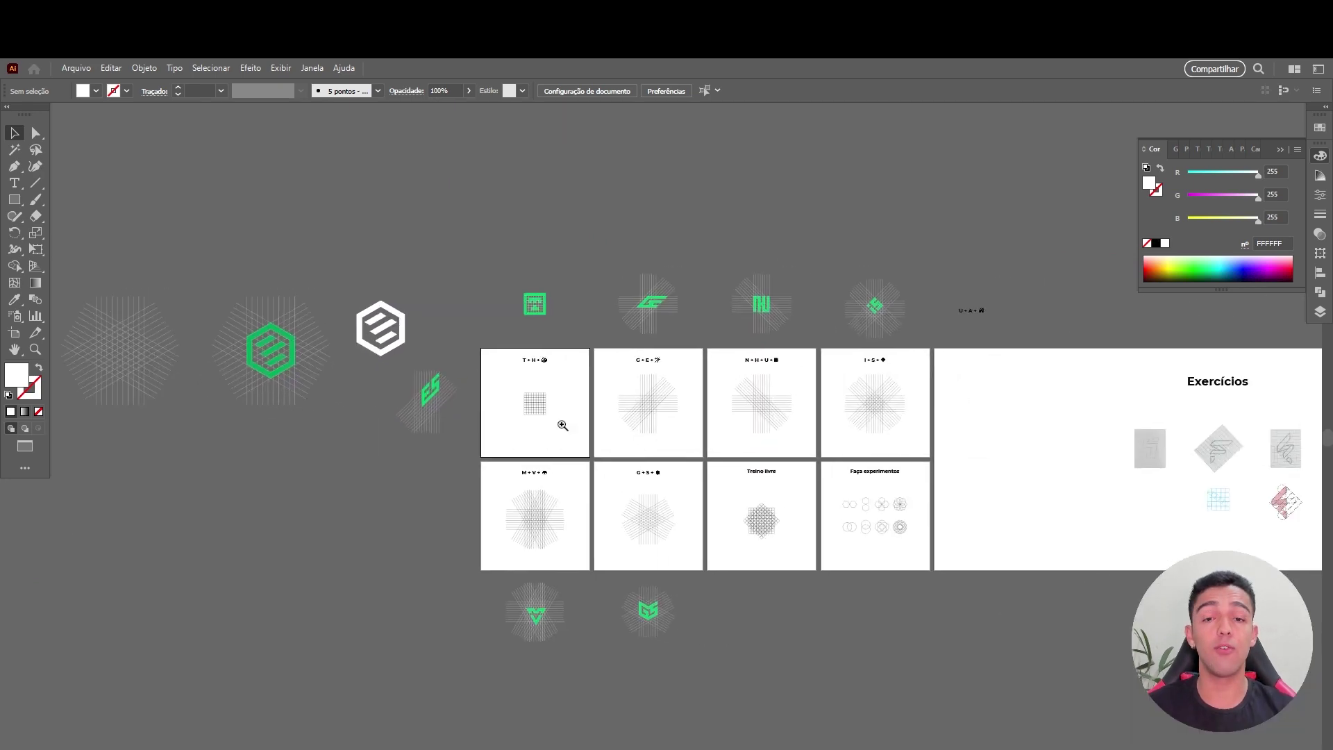
scroll(797, 351, "up", 2)
scroll(932, 324, "up", 3)
scroll(931, 324, "down", 2)
scroll(643, 431, "down", 1)
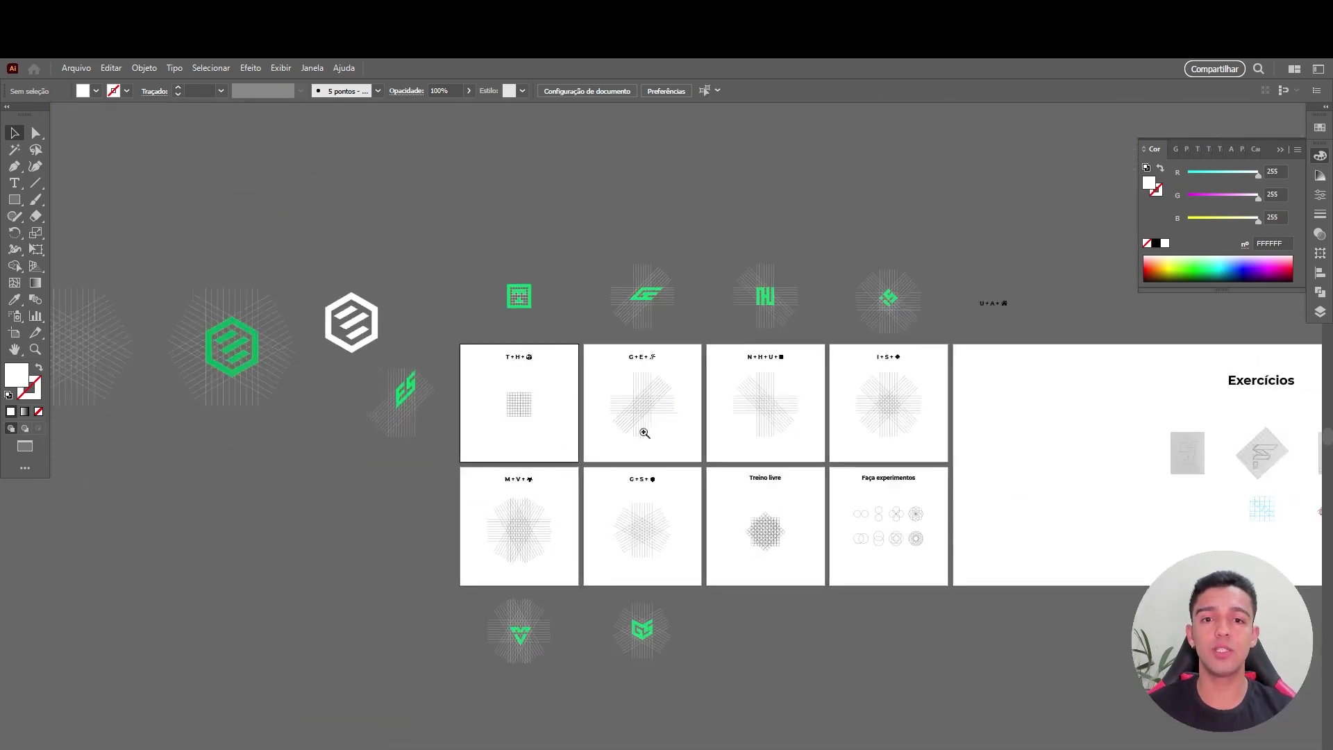
scroll(643, 431, "up", 6)
scroll(734, 297, "down", 5)
scroll(354, 263, "up", 3)
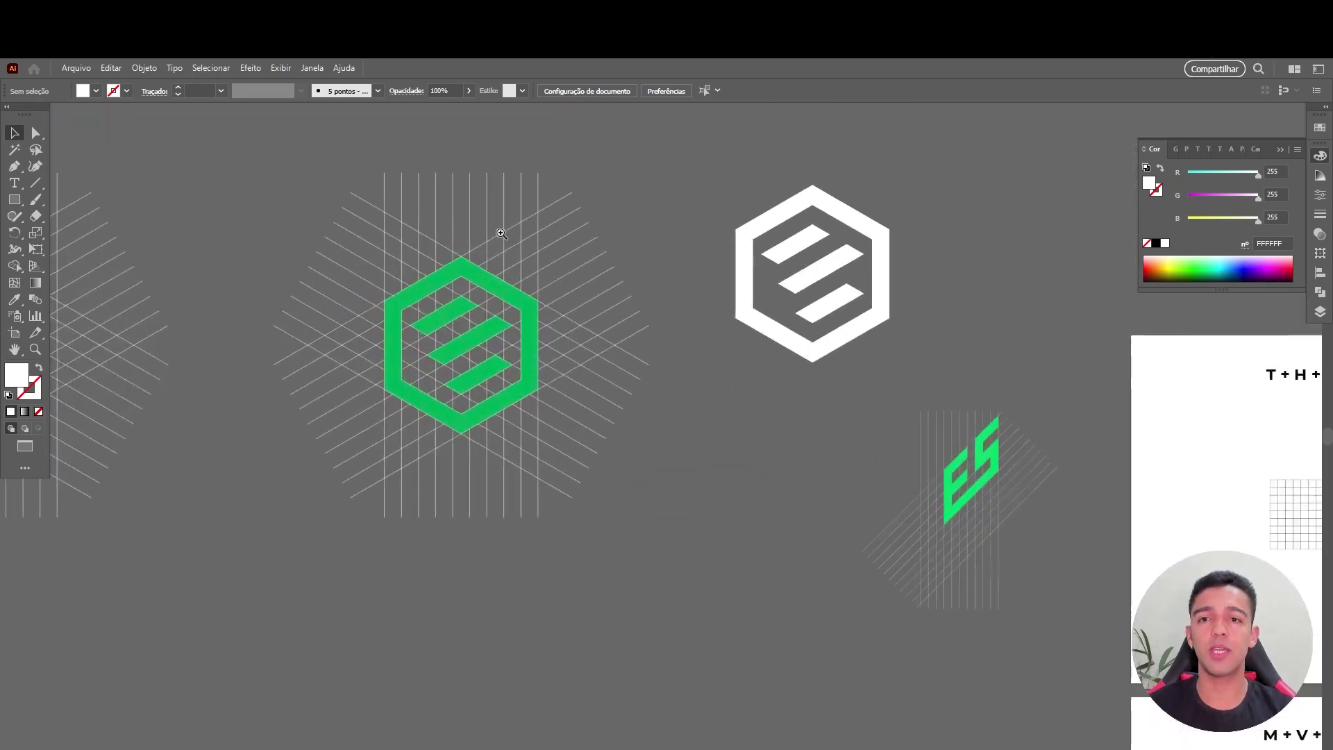
scroll(354, 257, "down", 2)
left_click_drag(193, 296, 554, 302)
scroll(554, 301, "up", 3)
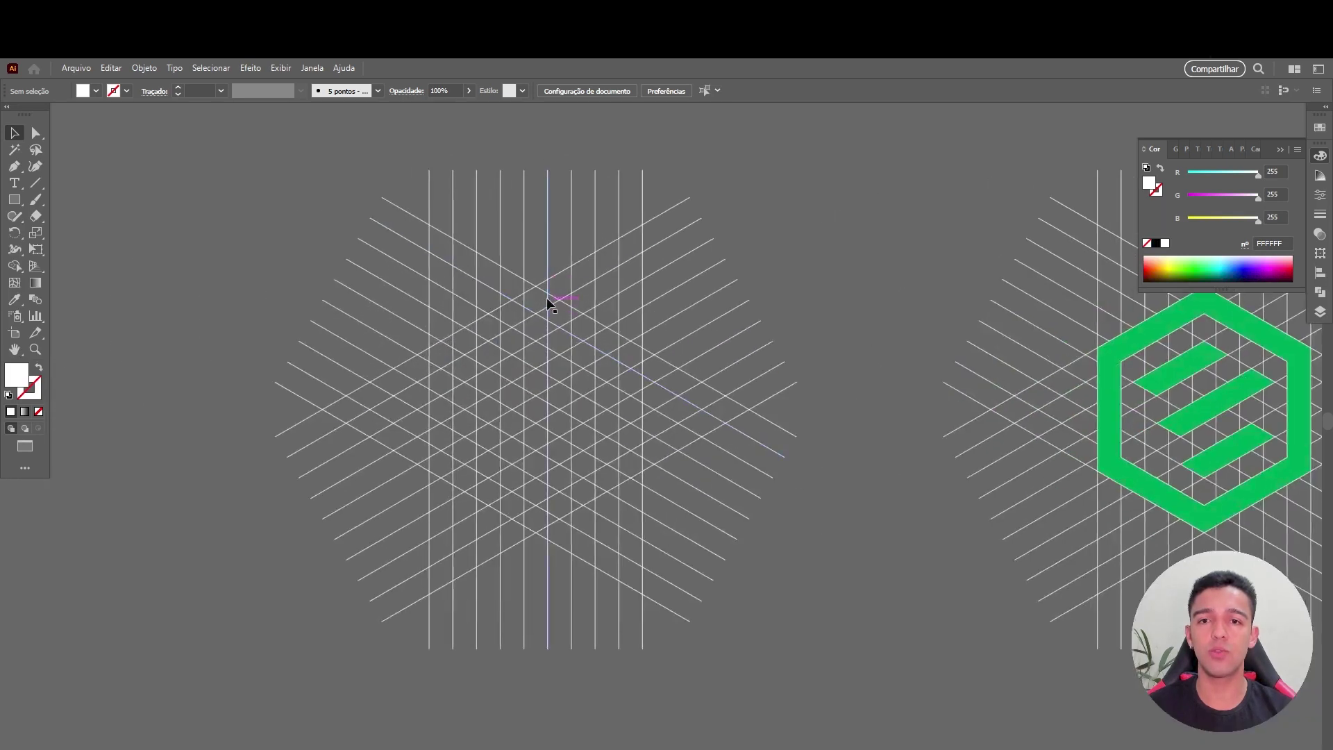
left_click(548, 296)
right_click(549, 297)
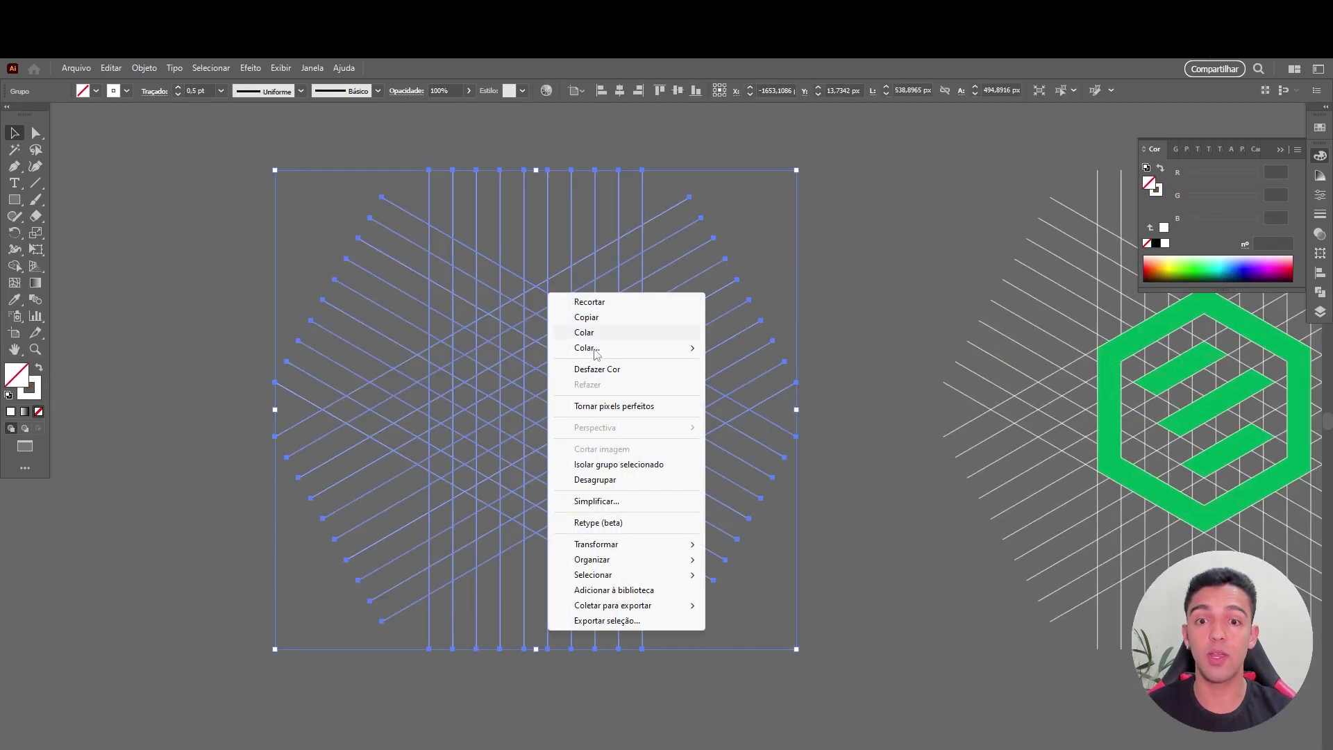
left_click(613, 480)
Add a 90° horizontal copy of the vertical lines and delete the ascending diagonals.
left_click(598, 209)
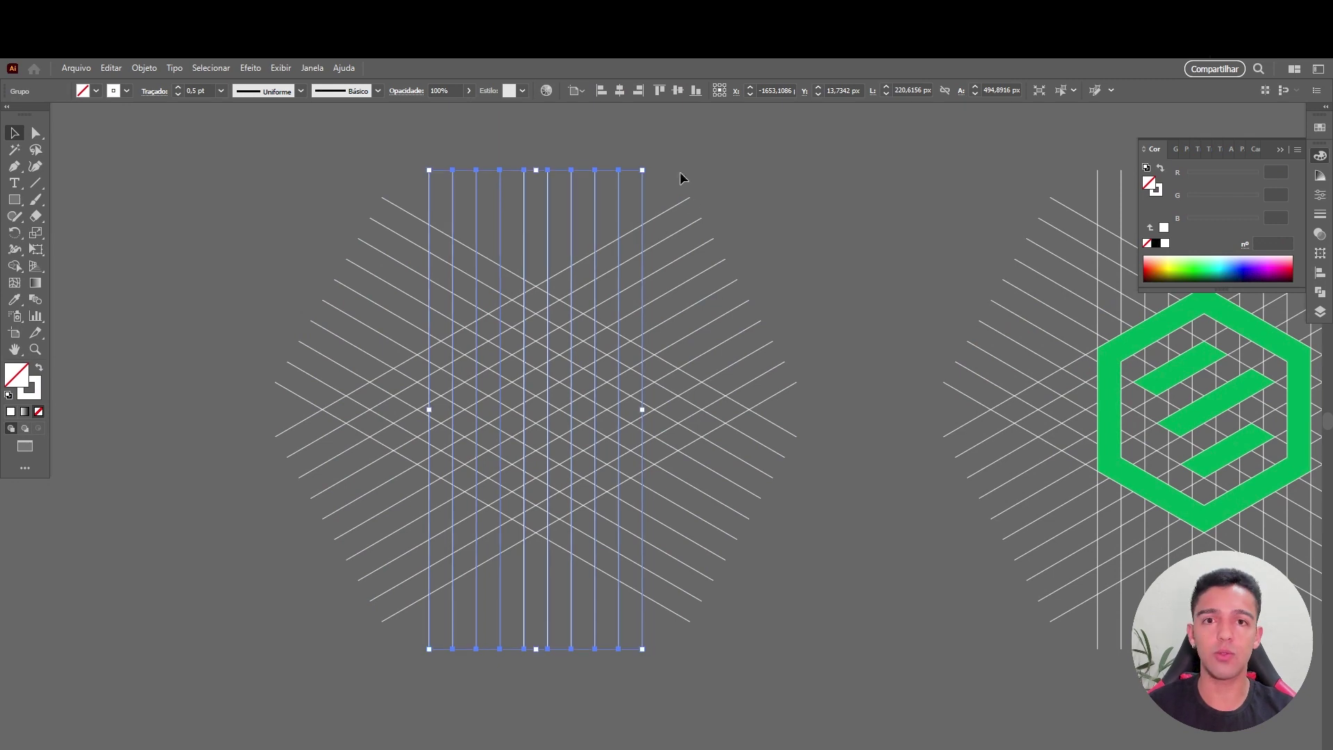
left_click_drag(648, 162, 819, 420)
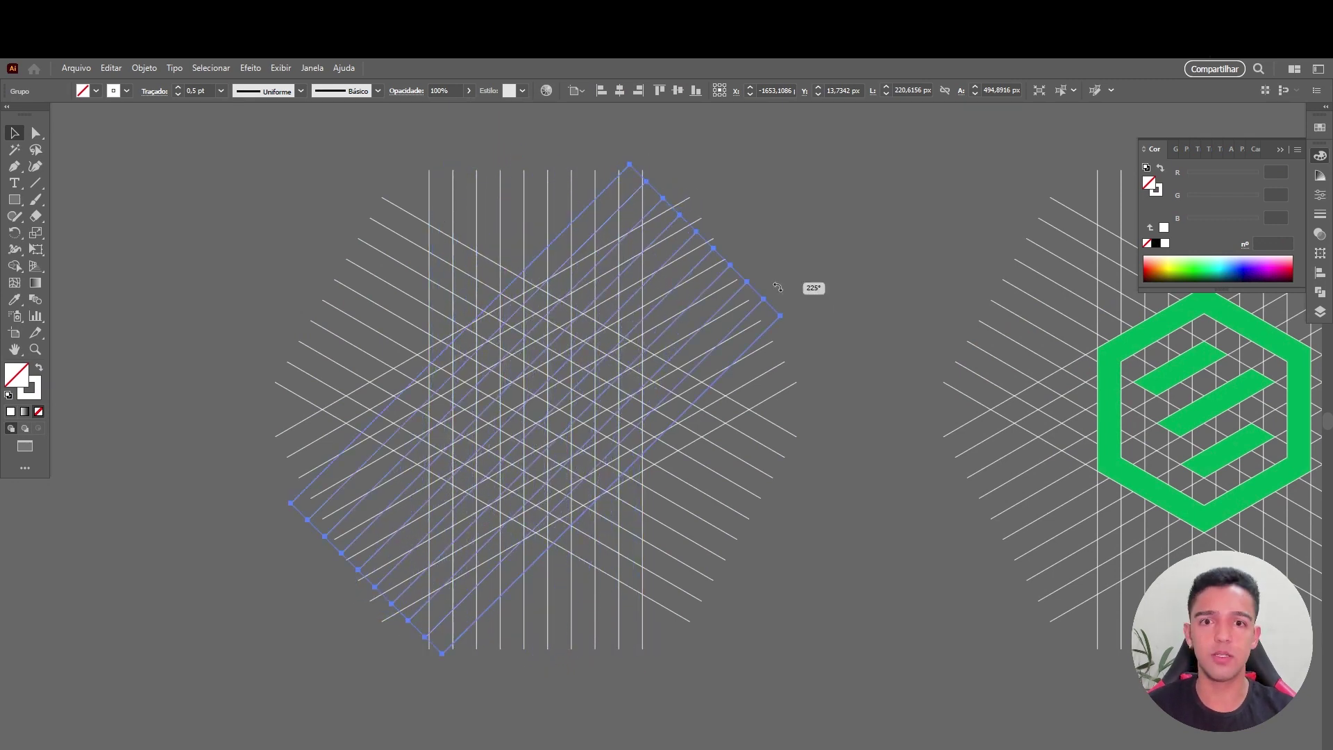
left_click(729, 289)
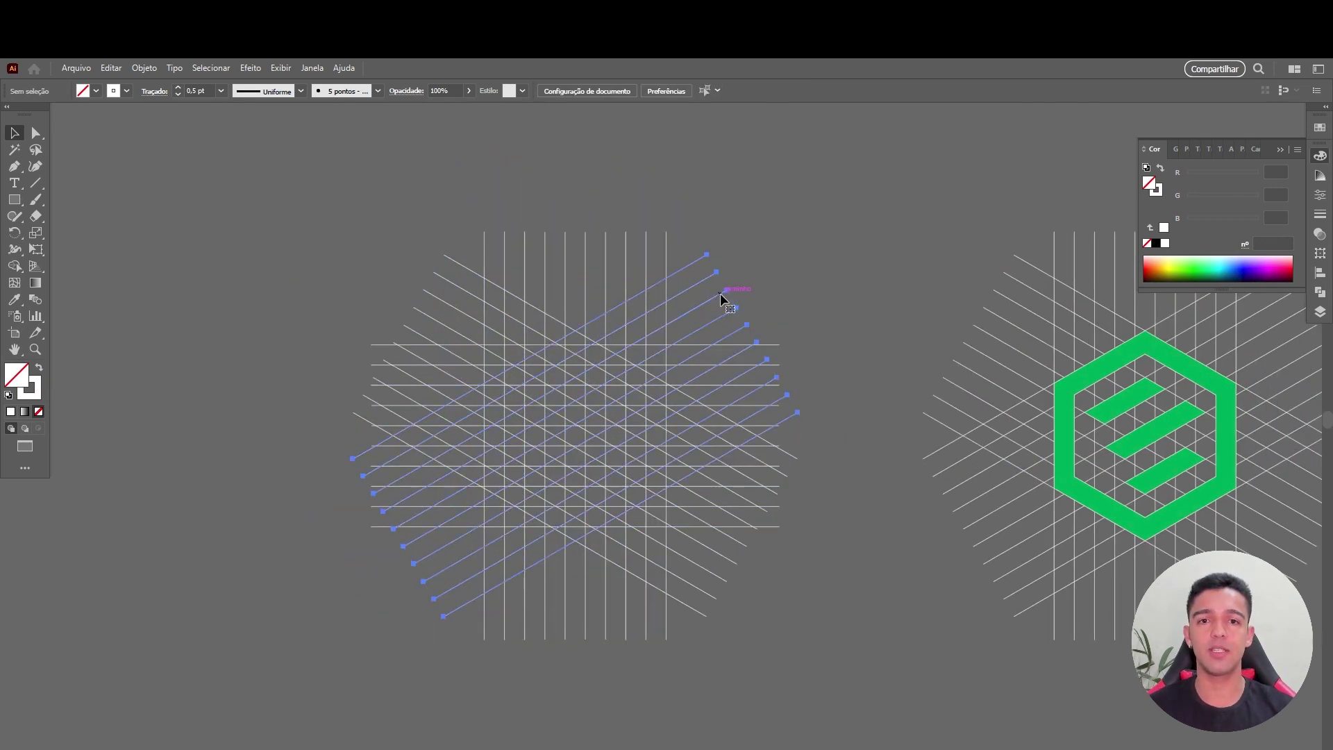
key("Delete")
scroll(601, 425, "up", 2)
scroll(723, 387, "down", 3)
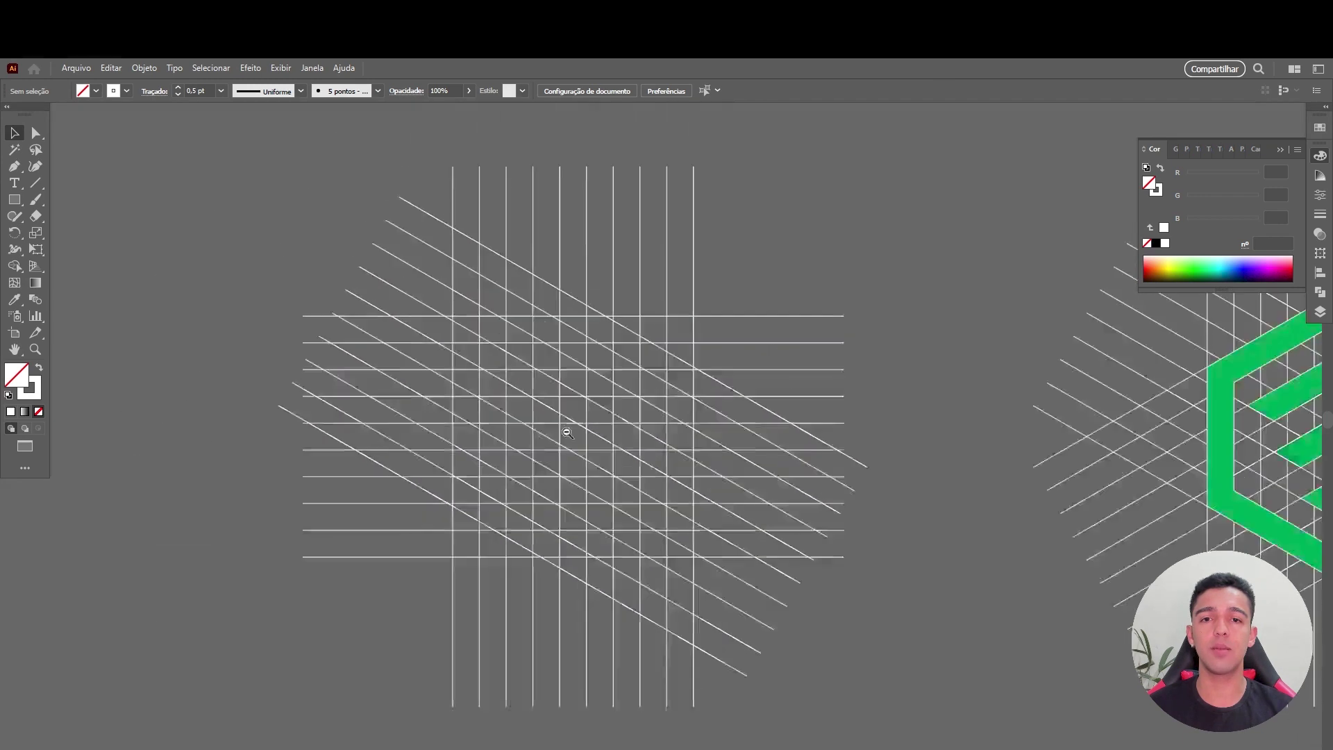
scroll(565, 431, "down", 4)
left_click_drag(938, 556, 661, 503)
left_click_drag(764, 481, 652, 499)
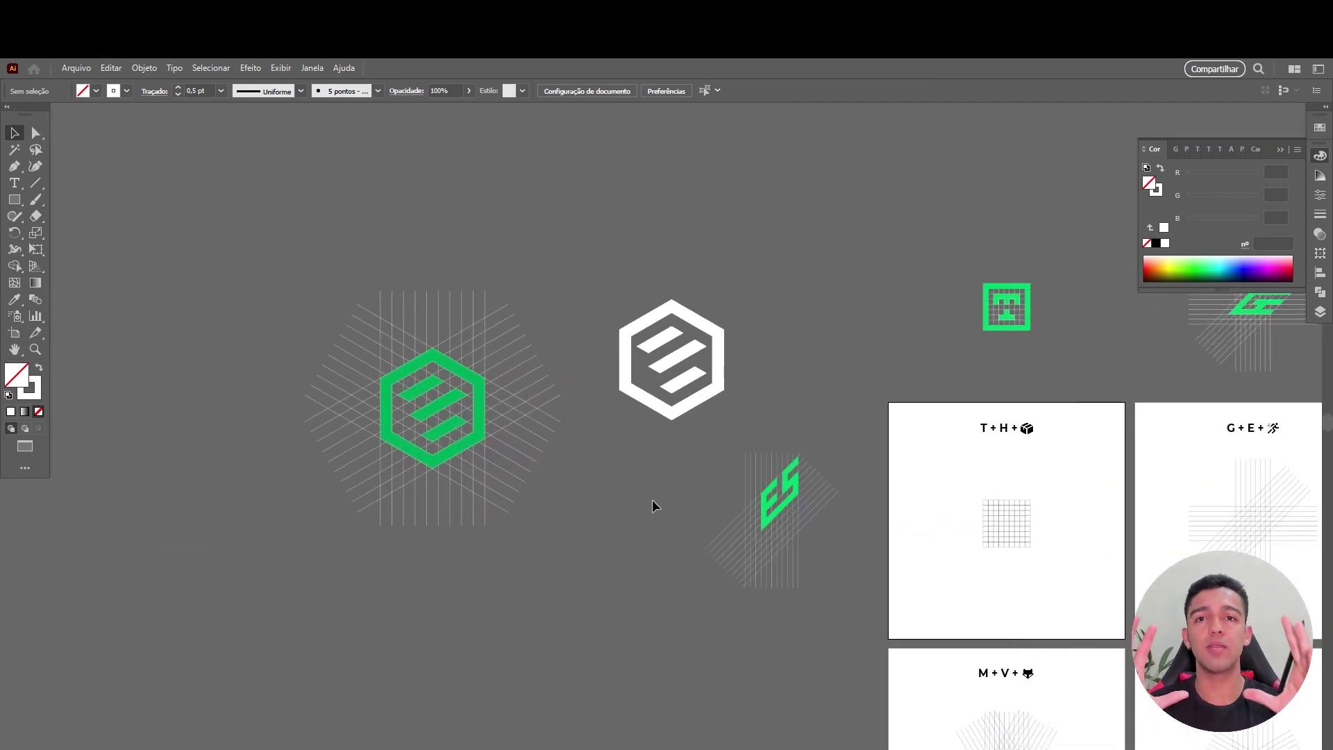
Zoom in on the T+H artboard's small grid and delete its rightmost column.
left_click_drag(1033, 566, 530, 296)
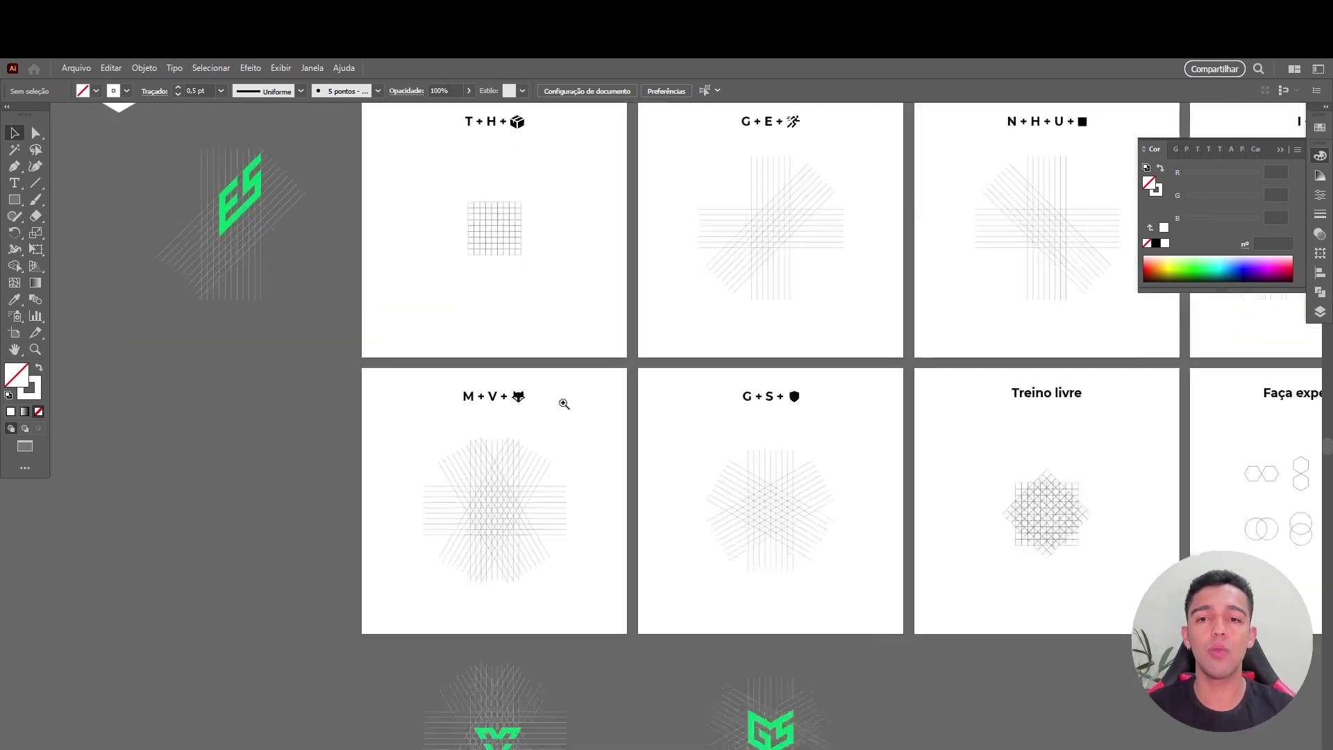
scroll(693, 449, "up", 2)
scroll(797, 414, "right", 5)
scroll(672, 354, "right", 3)
scroll(646, 445, "up", 3)
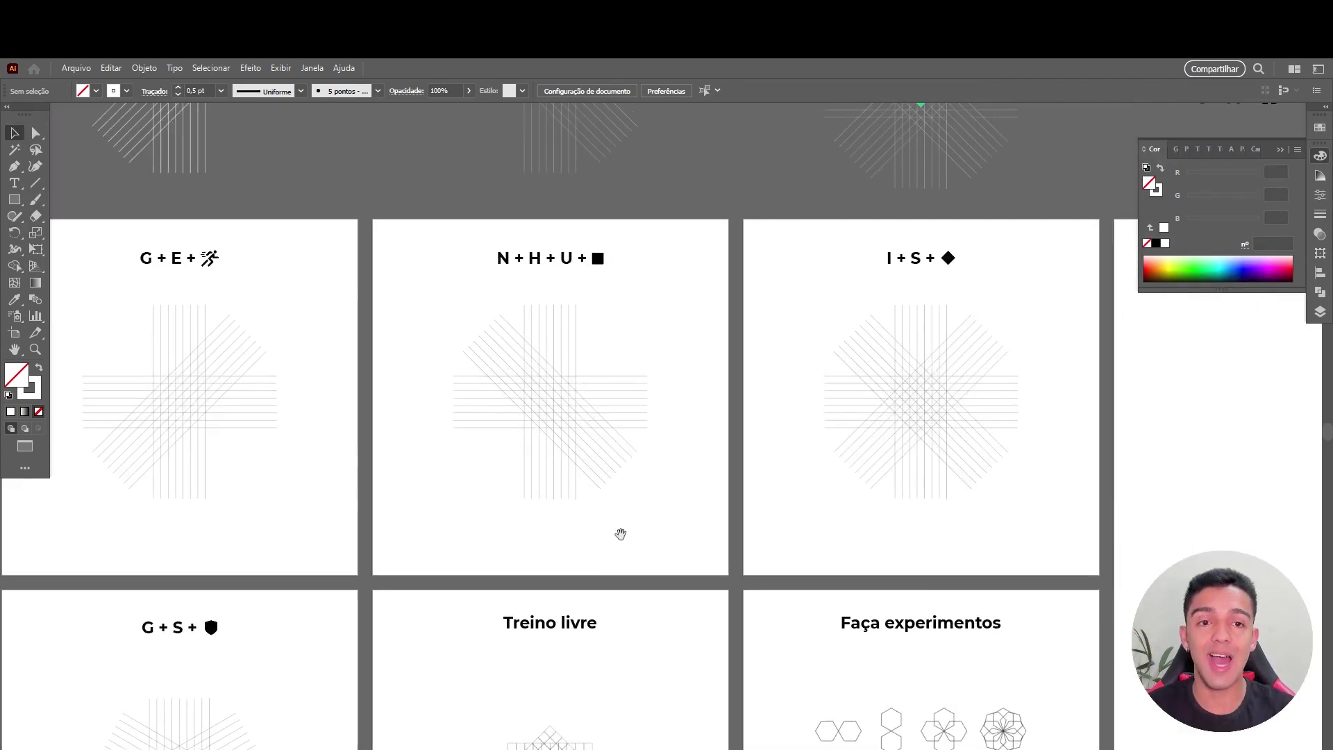
scroll(660, 491, "up", 1)
scroll(485, 470, "up", 1)
scroll(714, 417, "left", 4)
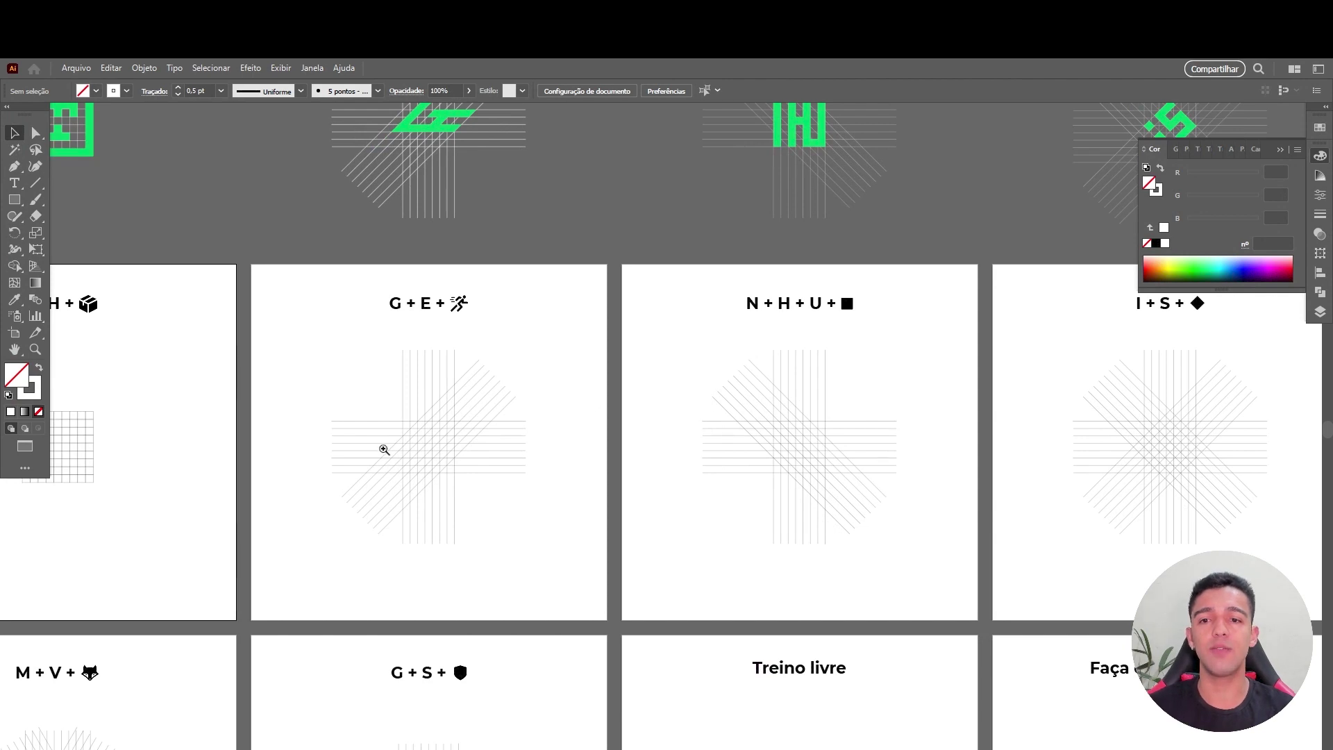
scroll(384, 450, "up", 3)
scroll(596, 387, "down", 4)
scroll(676, 440, "left", 3)
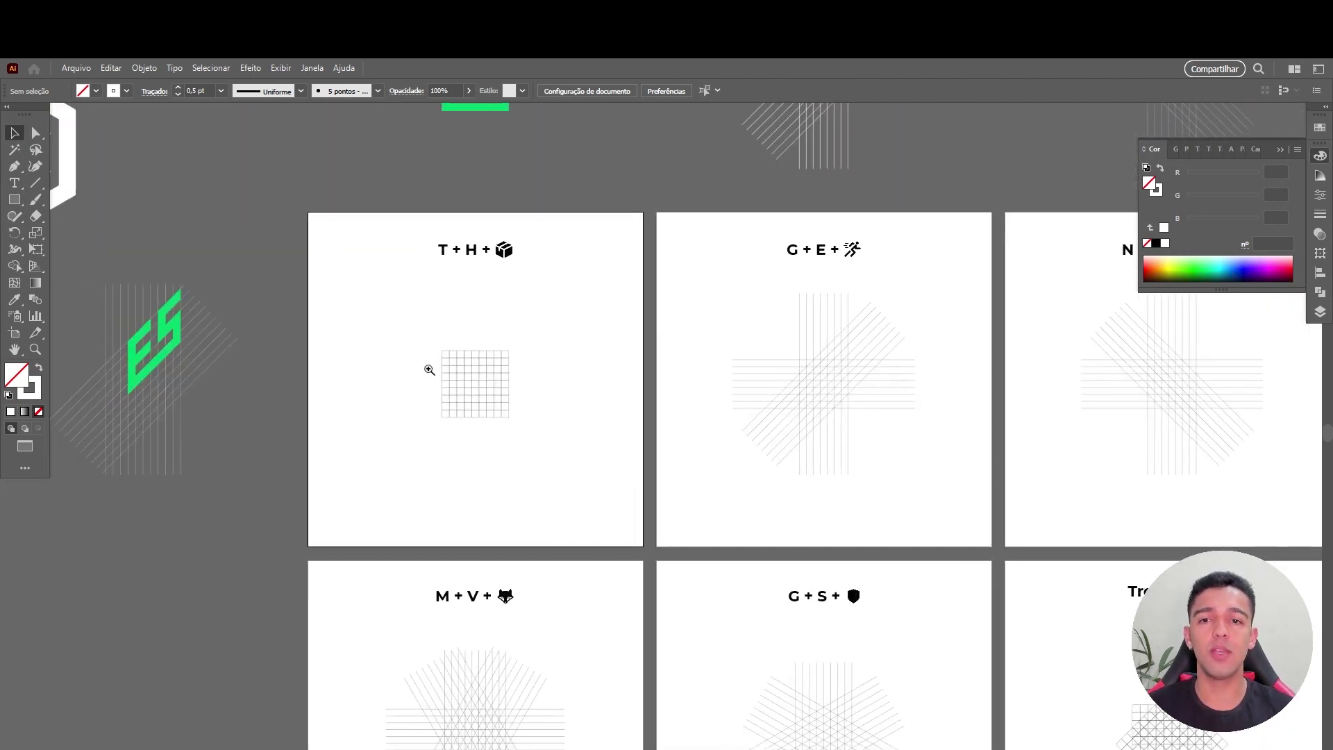
left_click_drag(429, 370, 735, 428)
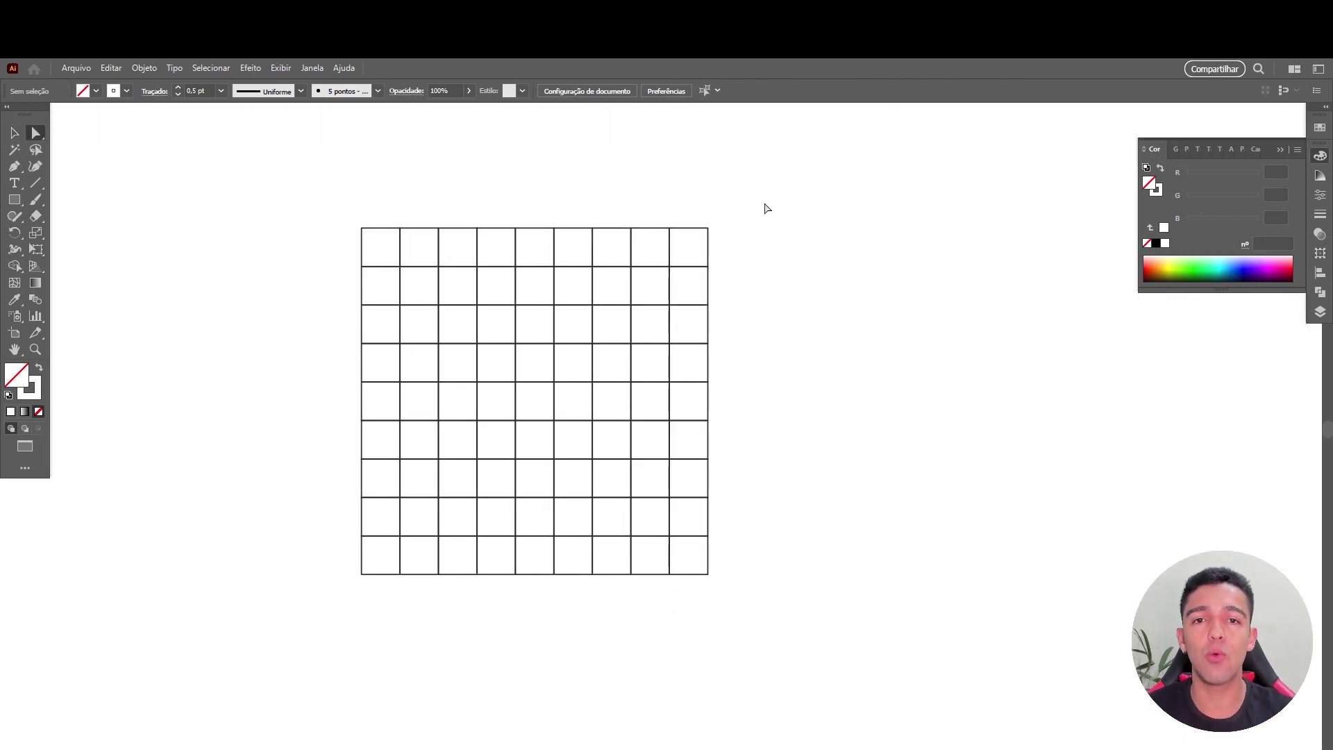
left_click_drag(768, 179, 698, 618)
key("Delete")
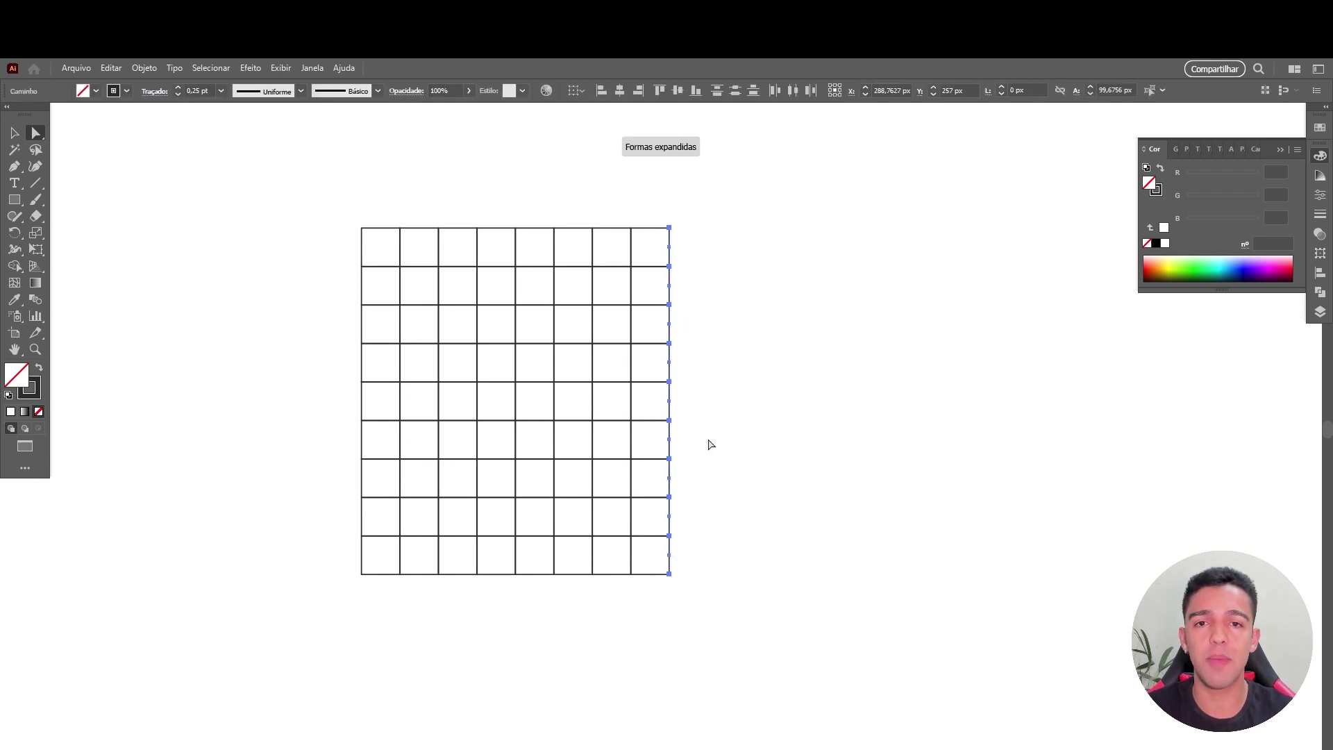
Delete the grid's top two rows, then undo to restore them.
left_click(706, 330)
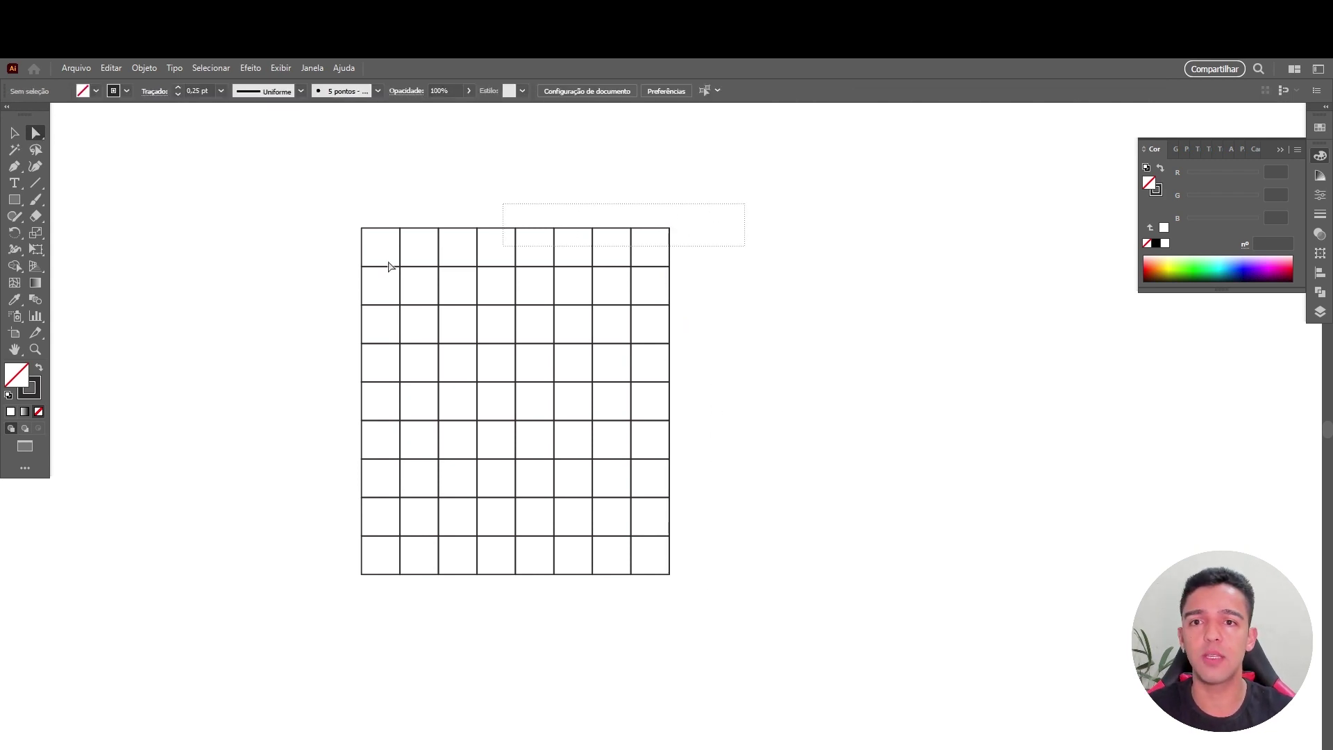
left_click_drag(745, 203, 306, 286)
key("Delete")
left_click_drag(783, 265, 632, 639)
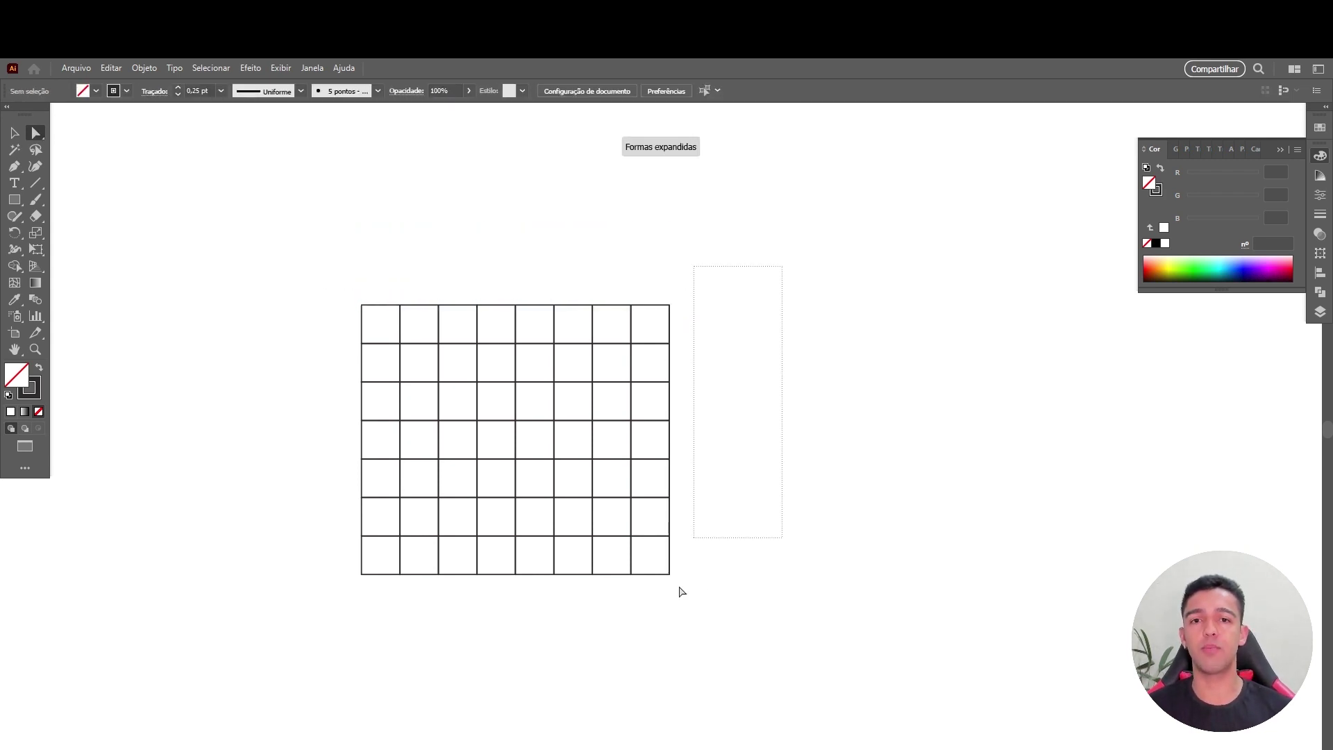
key("ctrl+minus")
key("ctrl+z")
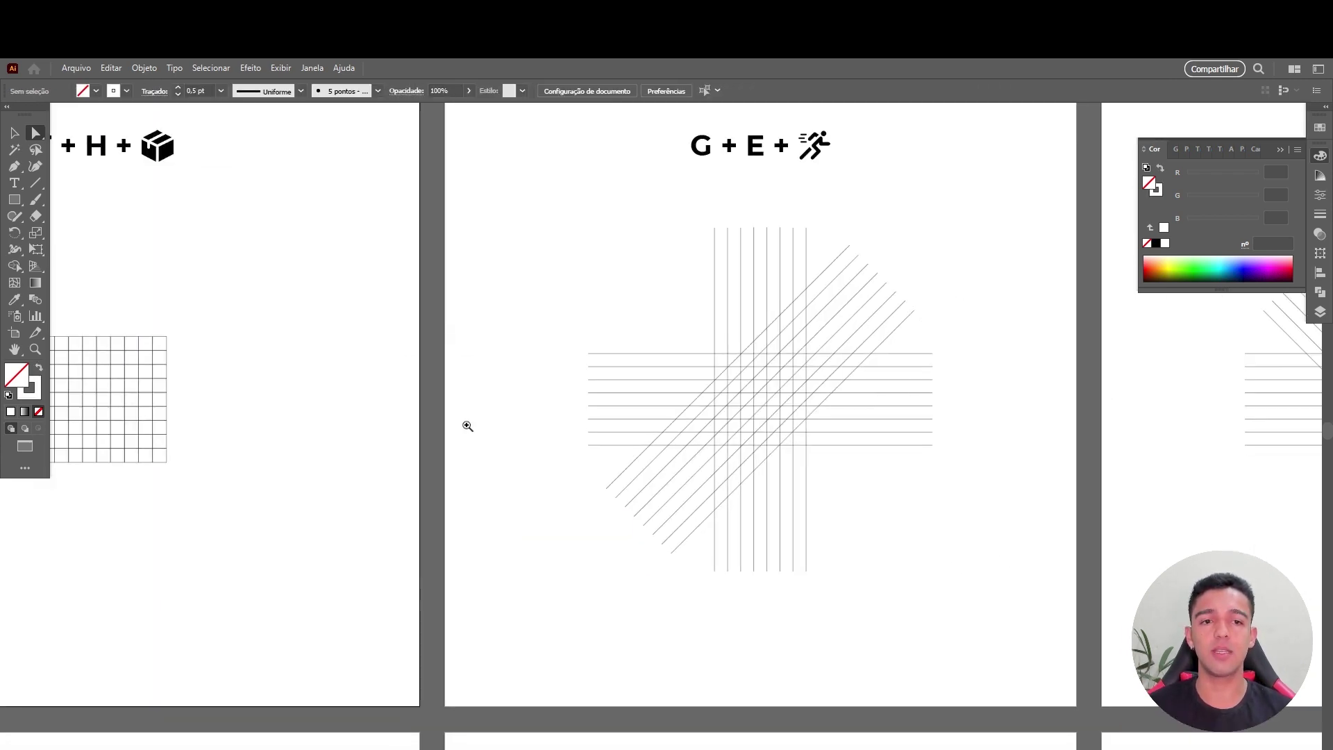
Ungroup the G+E artboard lines and delete the old diagonal lines.
left_click_drag(931, 287, 941, 270)
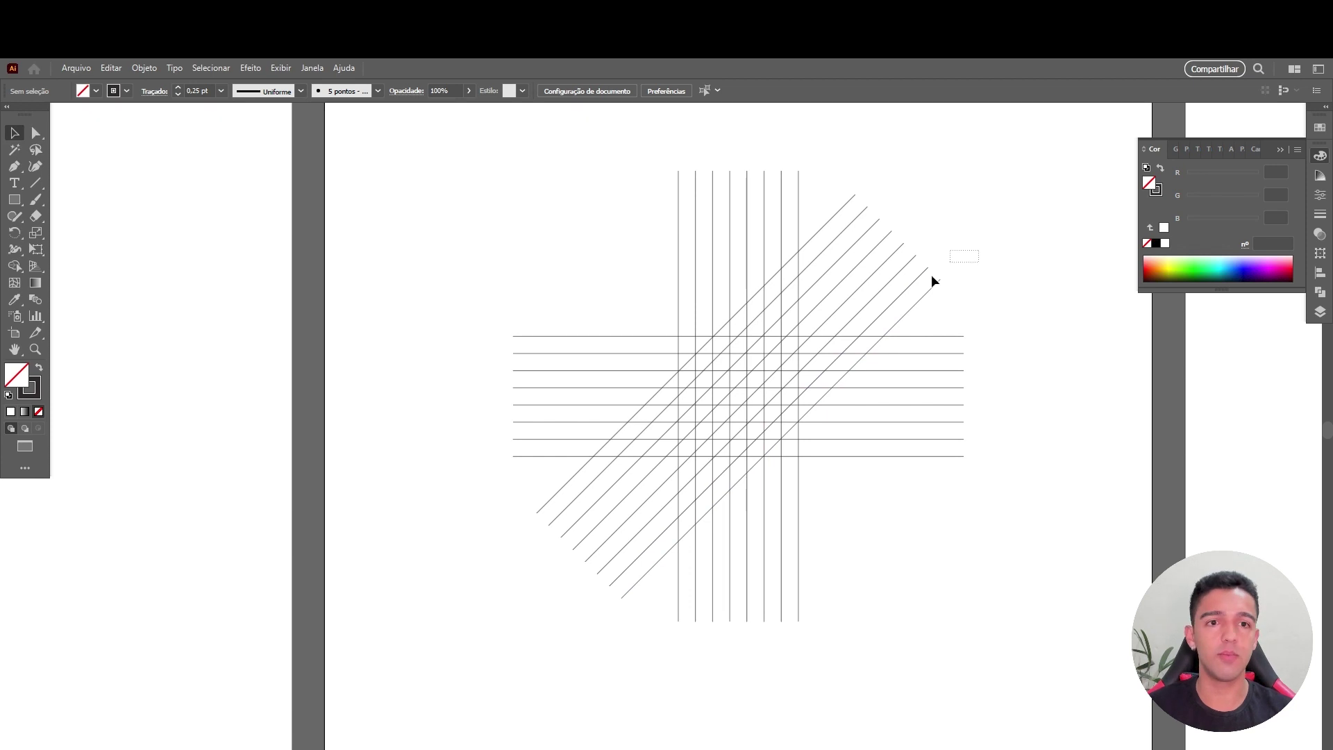
key("ctrl+a")
right_click(958, 274)
left_click(1006, 452)
left_click(990, 250)
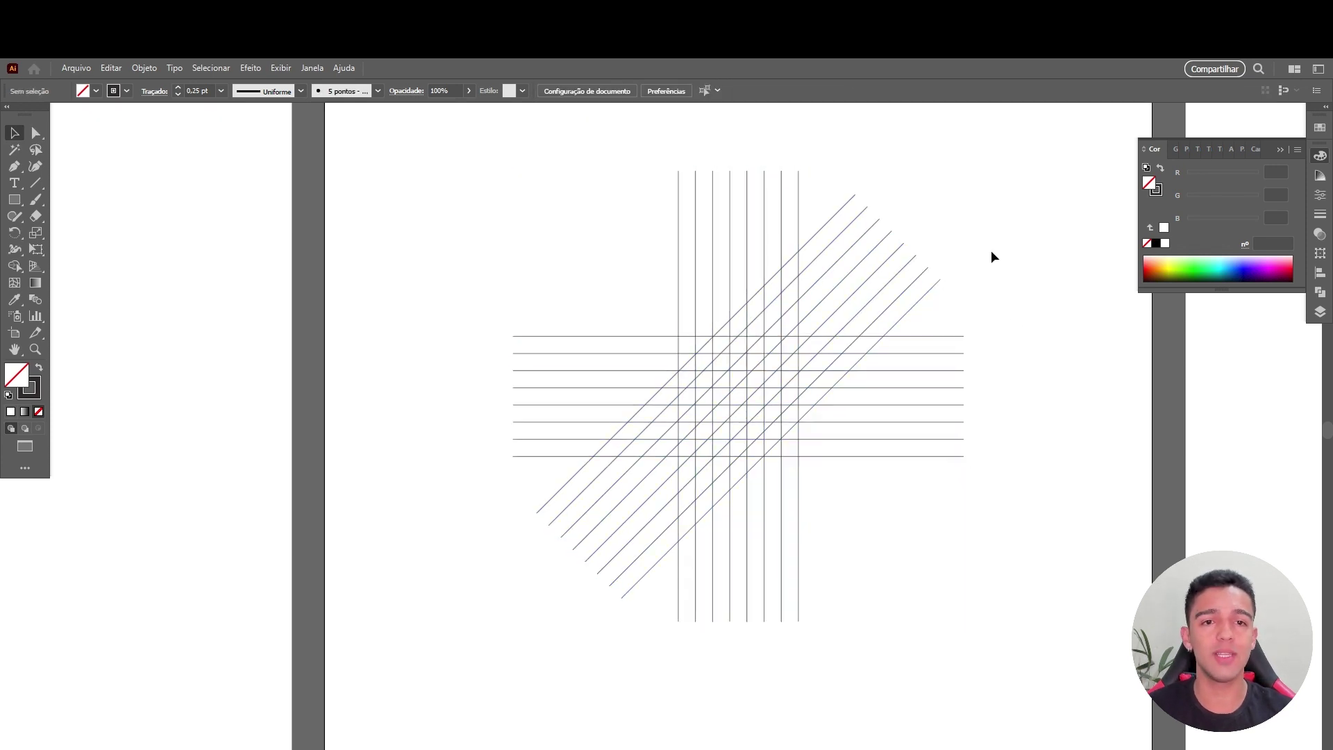
left_click(931, 278)
key("Delete")
Add a copy of the vertical line group rotated 30° using the Transform panel.
scroll(902, 319, "right", 3)
left_click(628, 292)
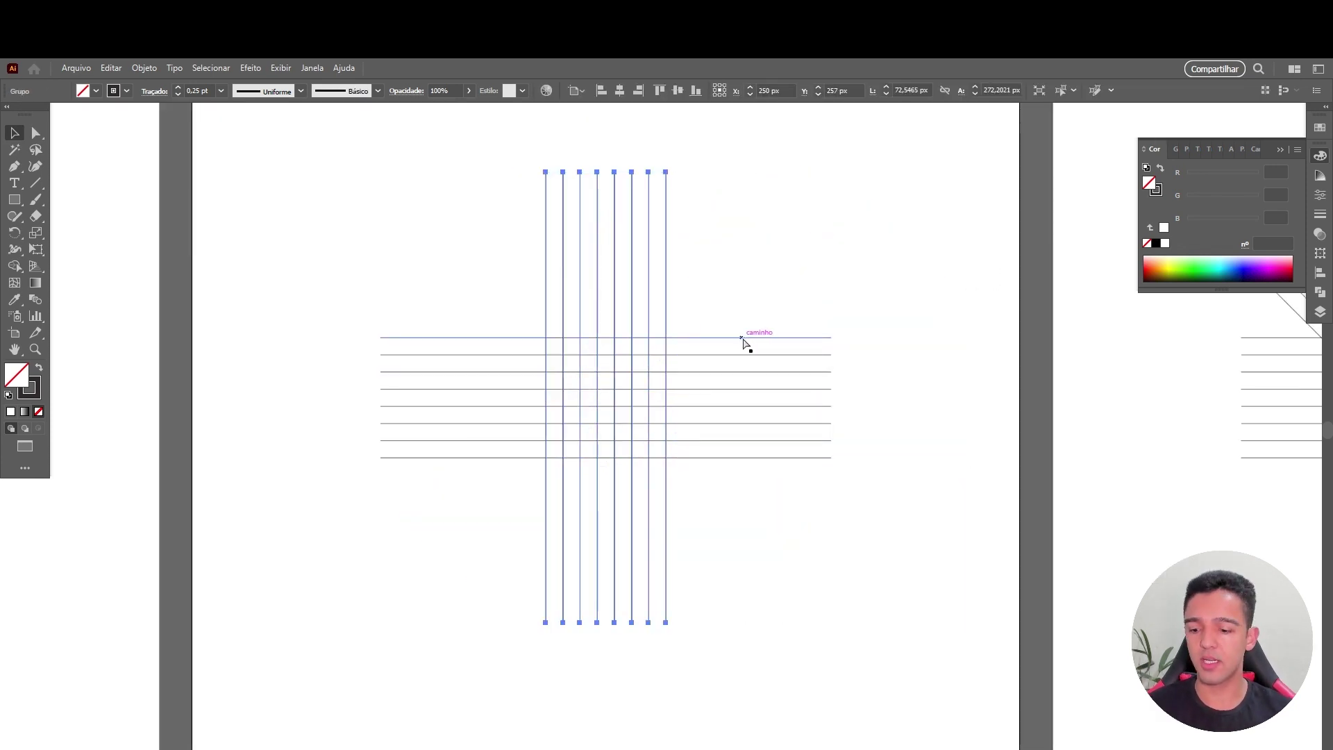
key("ctrl+shift+b")
left_click(1320, 252)
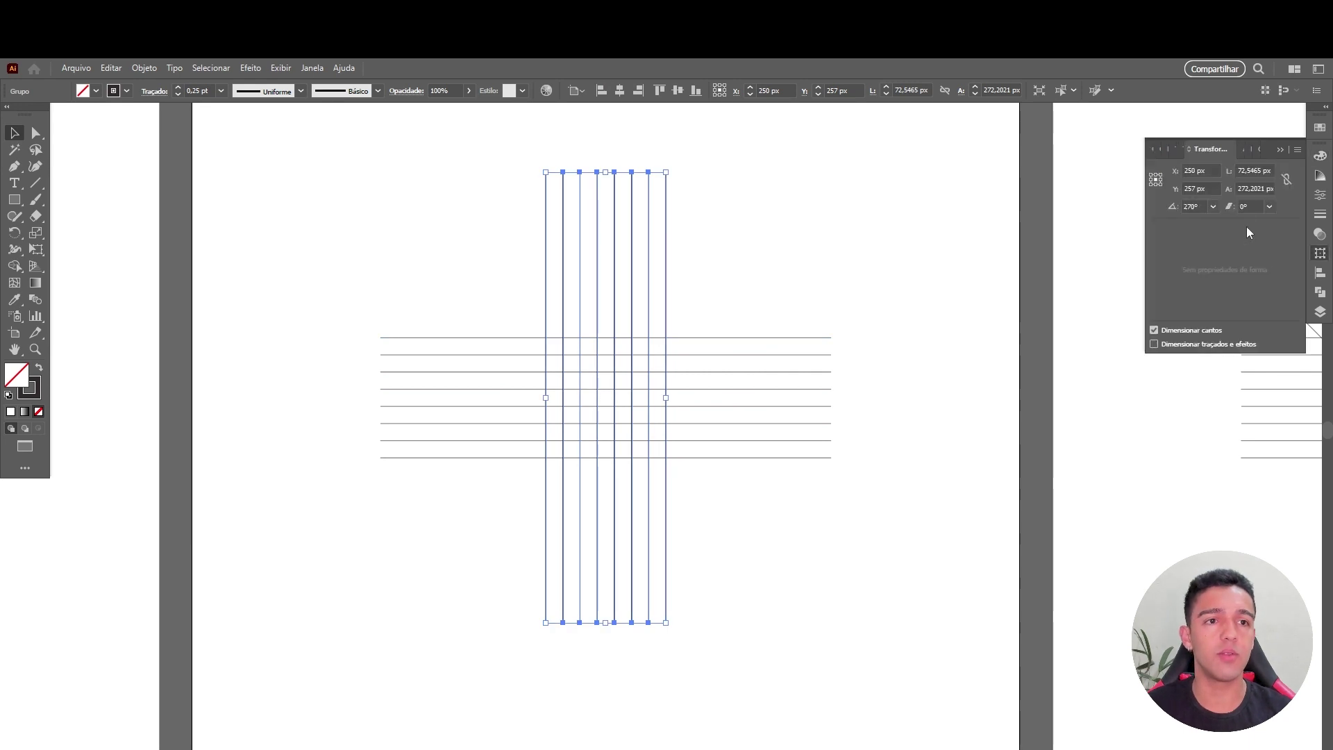
key("alt+Return")
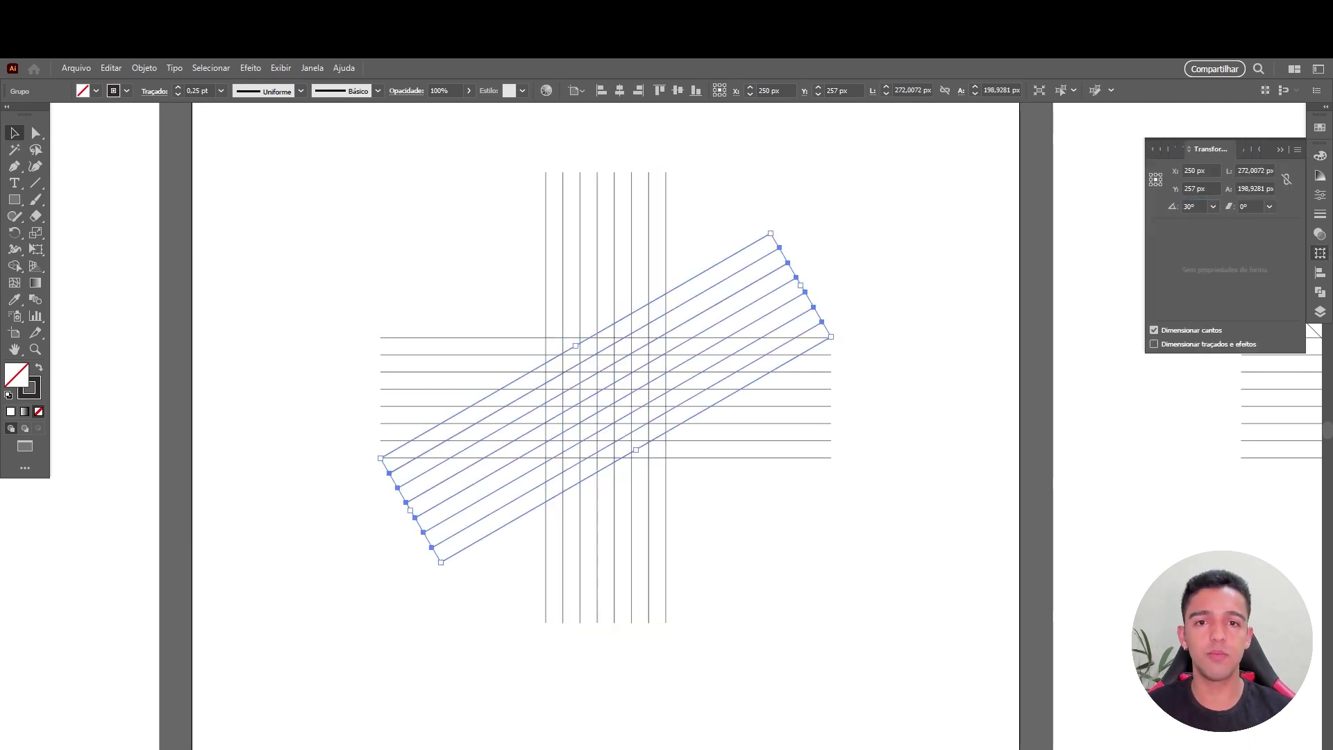
key("ctrl+minus")
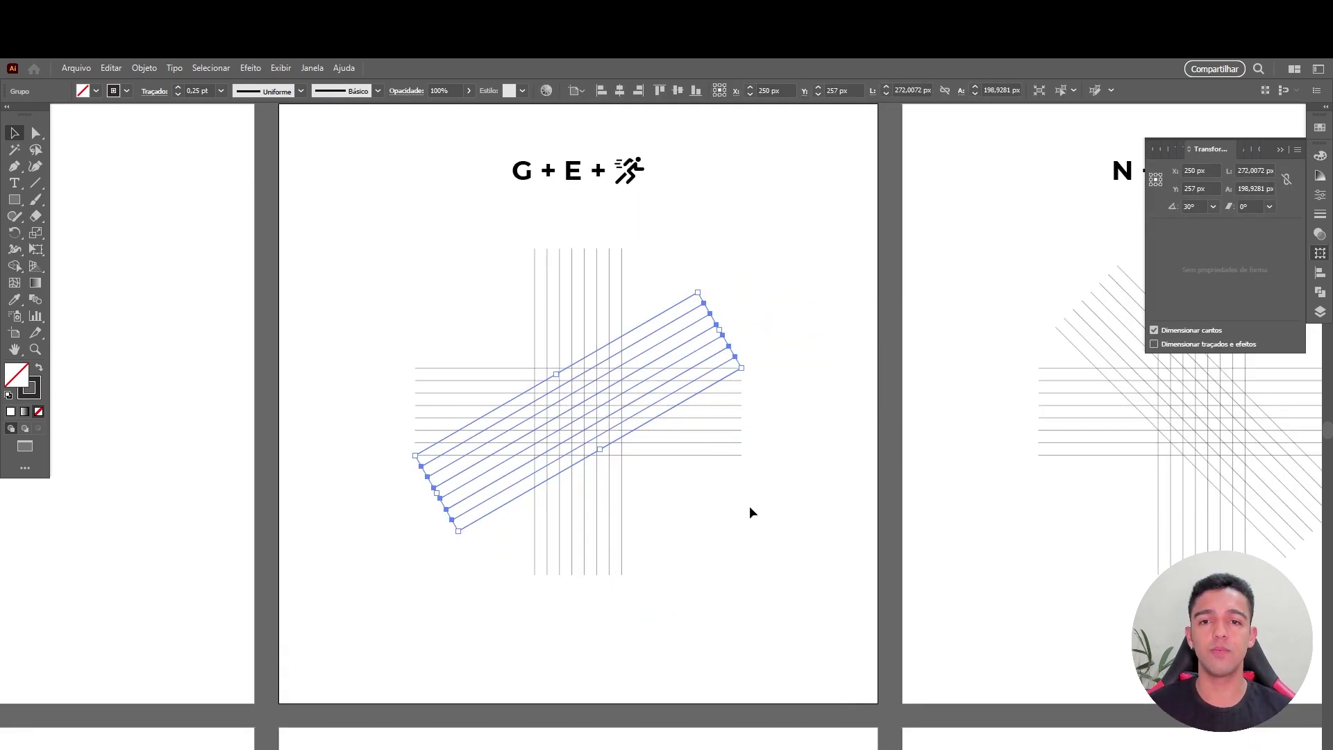
key("ctrl+minus")
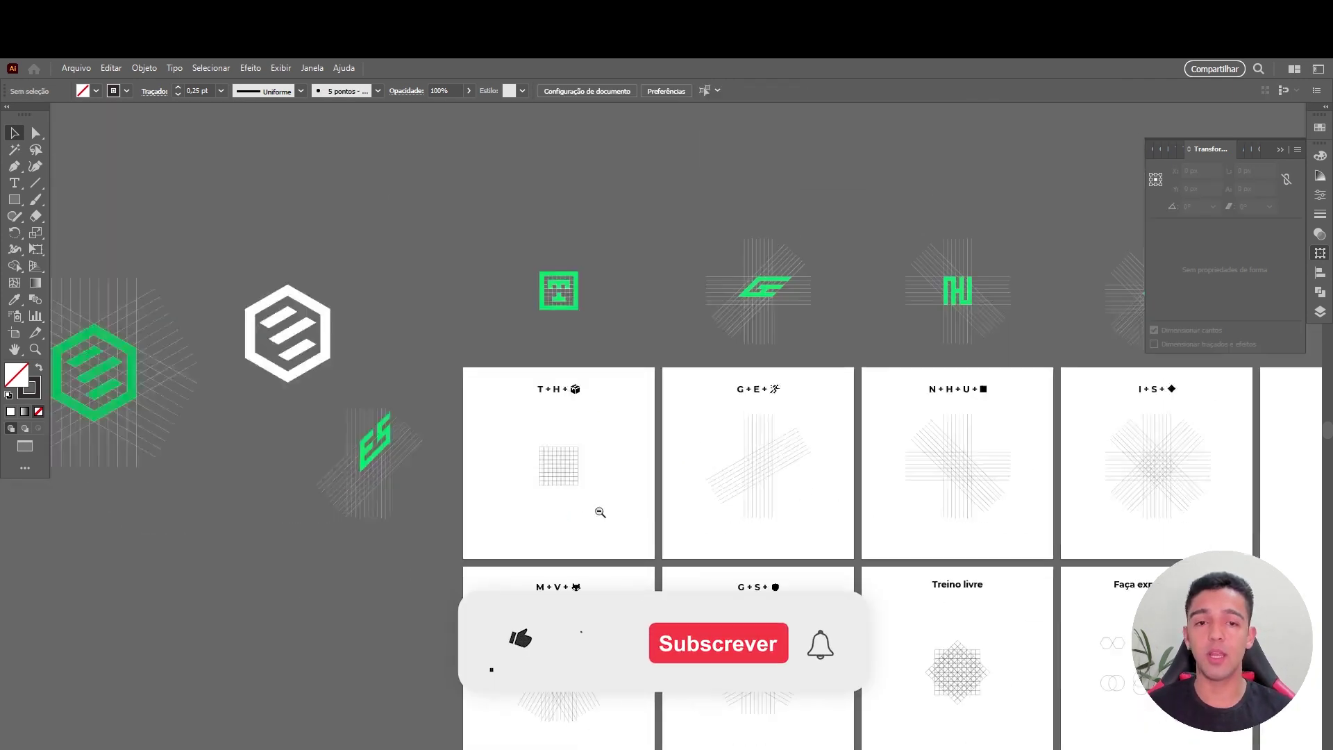
key("ctrl+minus")
left_click_drag(1003, 550, 875, 481)
scroll(780, 499, "down", 1)
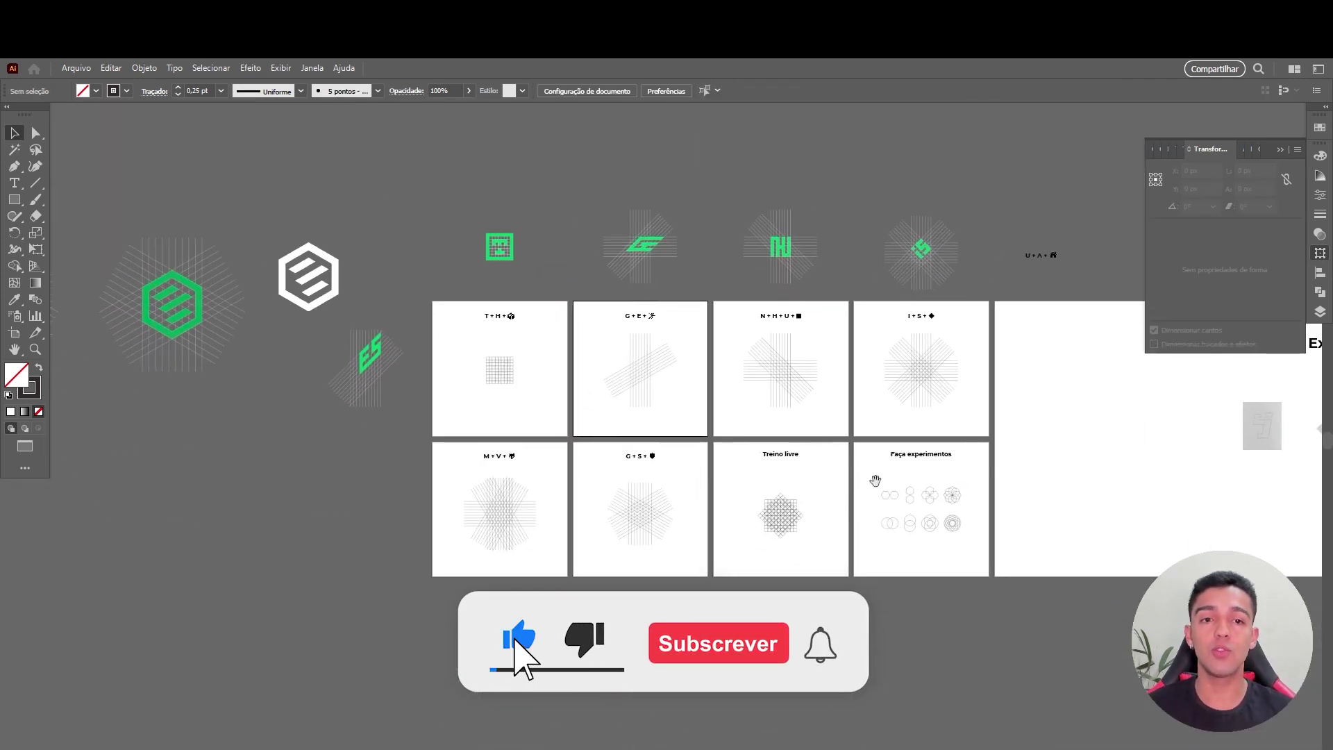